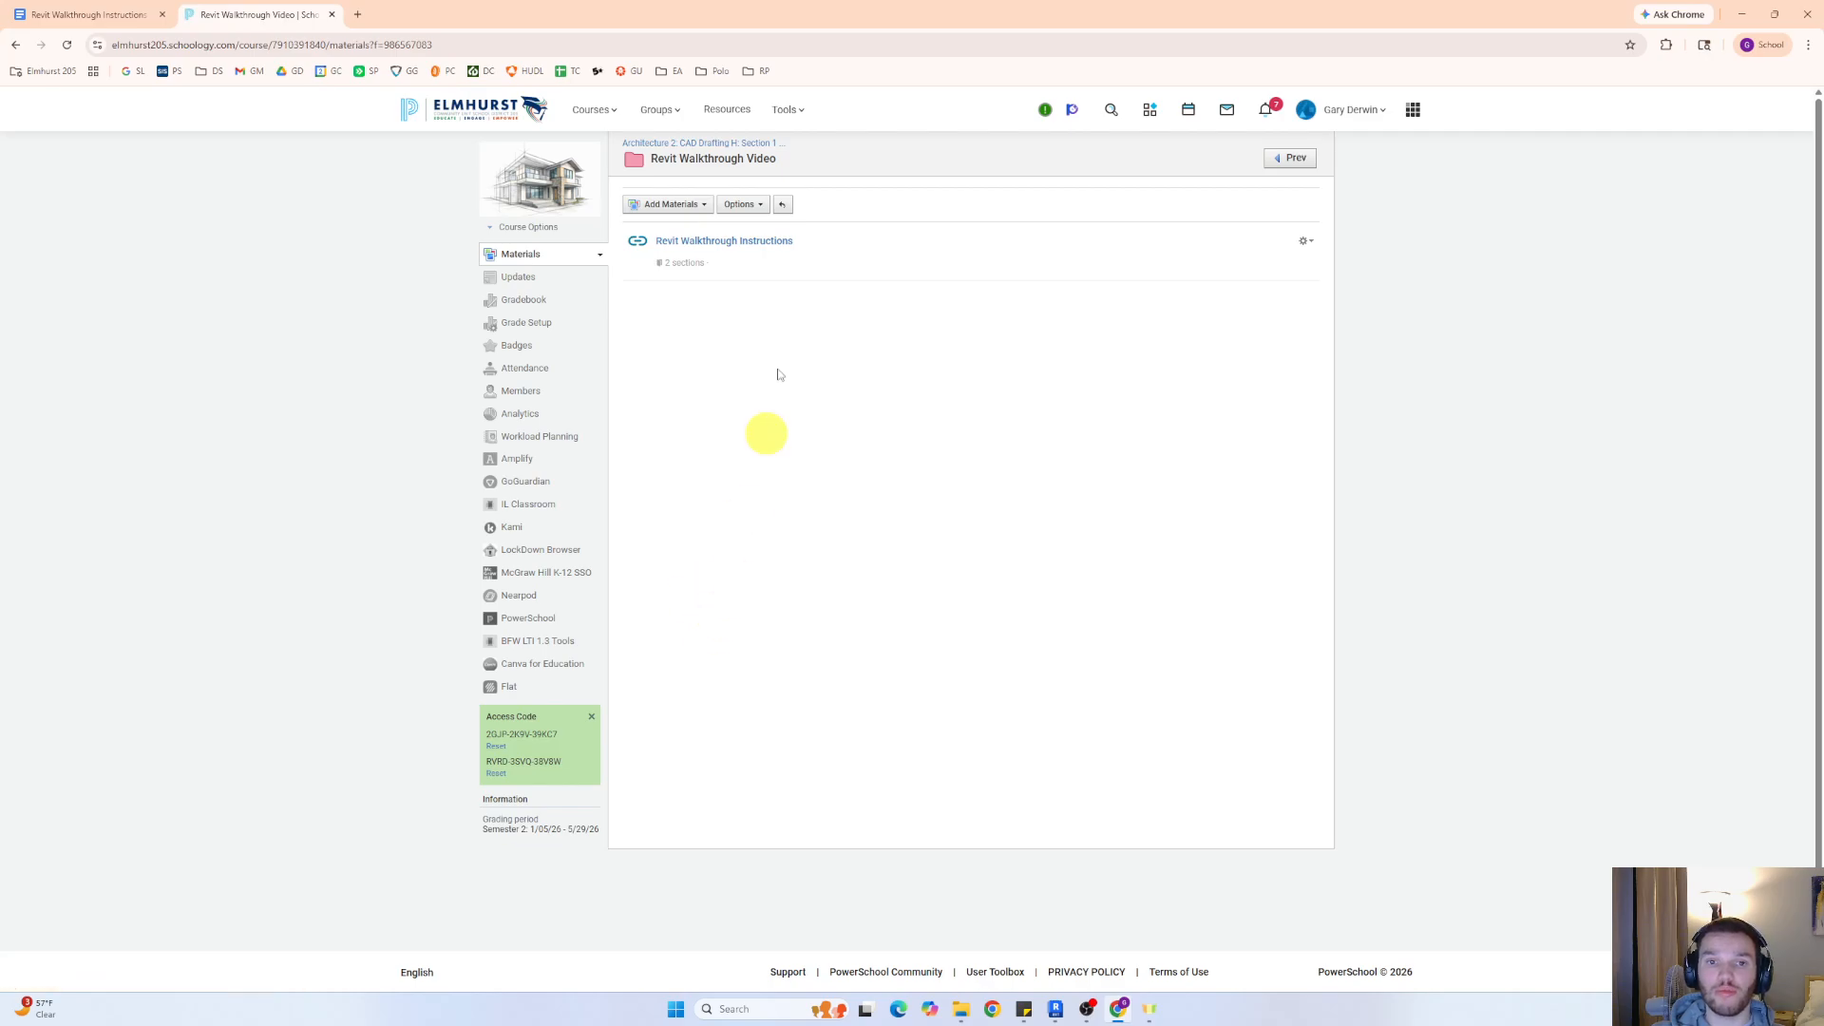
Open the Revit Walkthrough Instructions document and examine the requirements for video length, rooms shown, landscape plan and camera flow
left_click(758, 243)
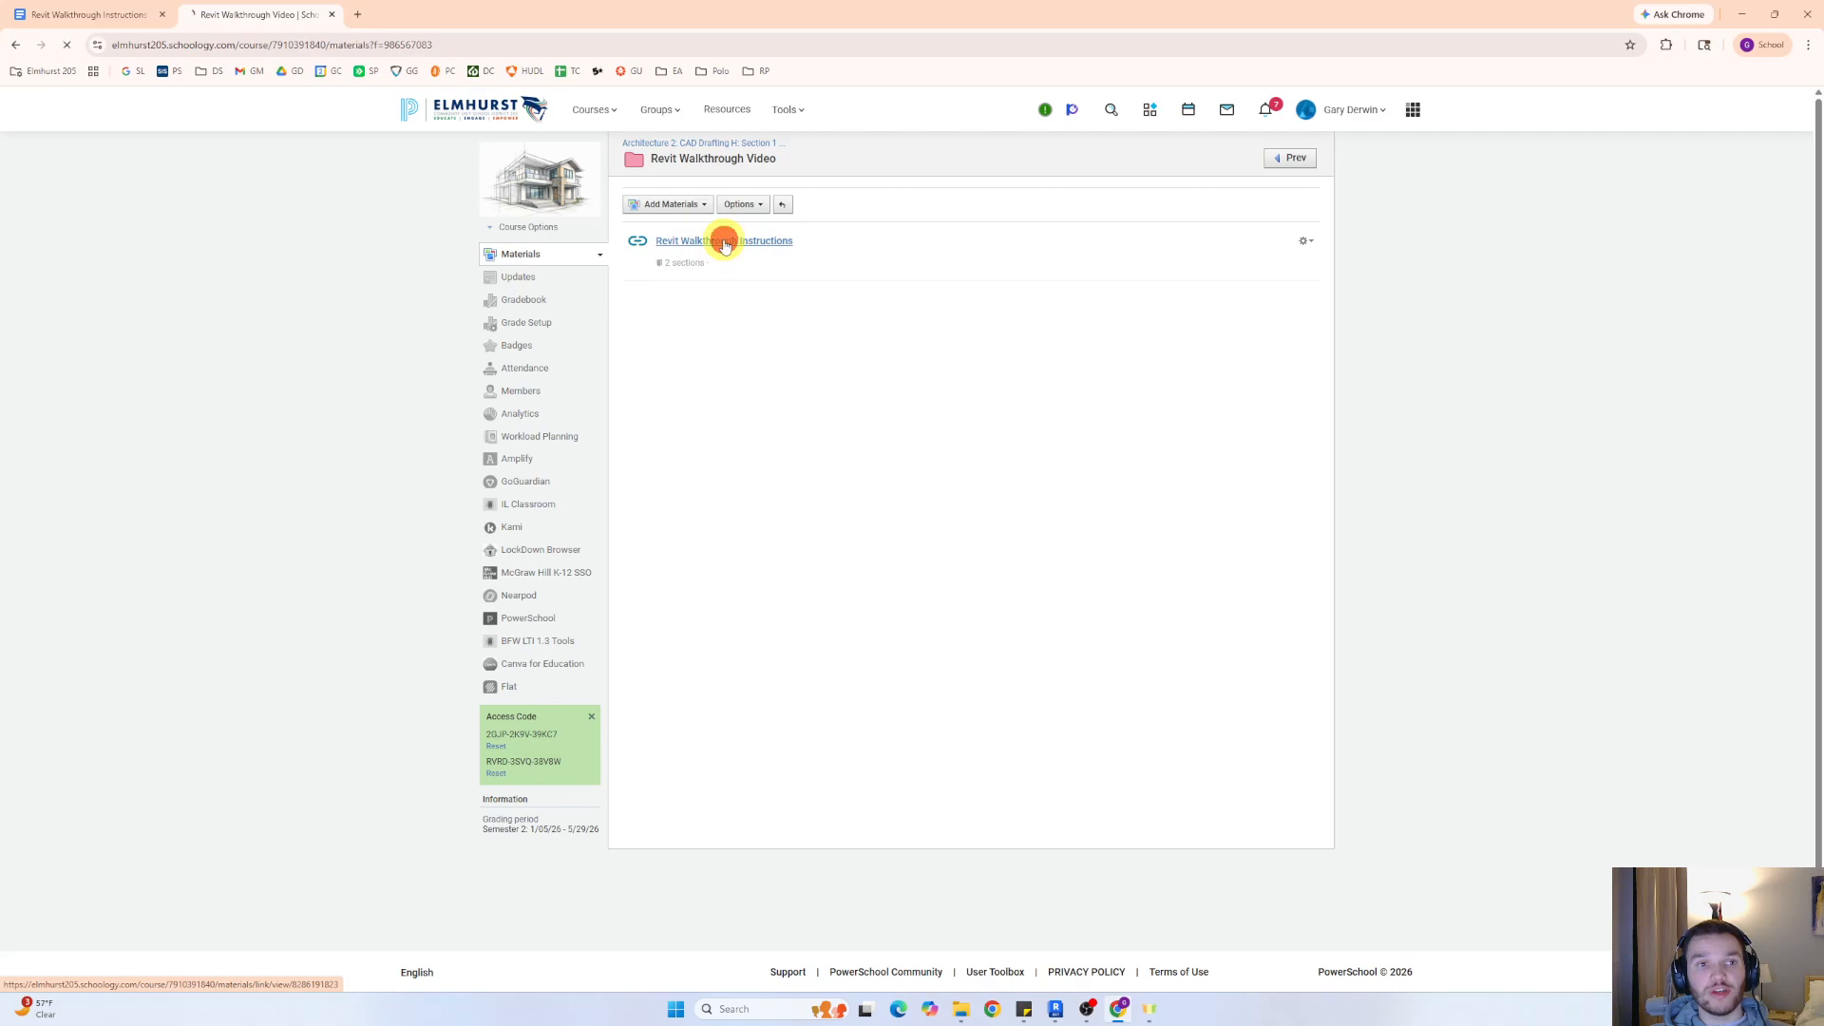
left_click(59, 14)
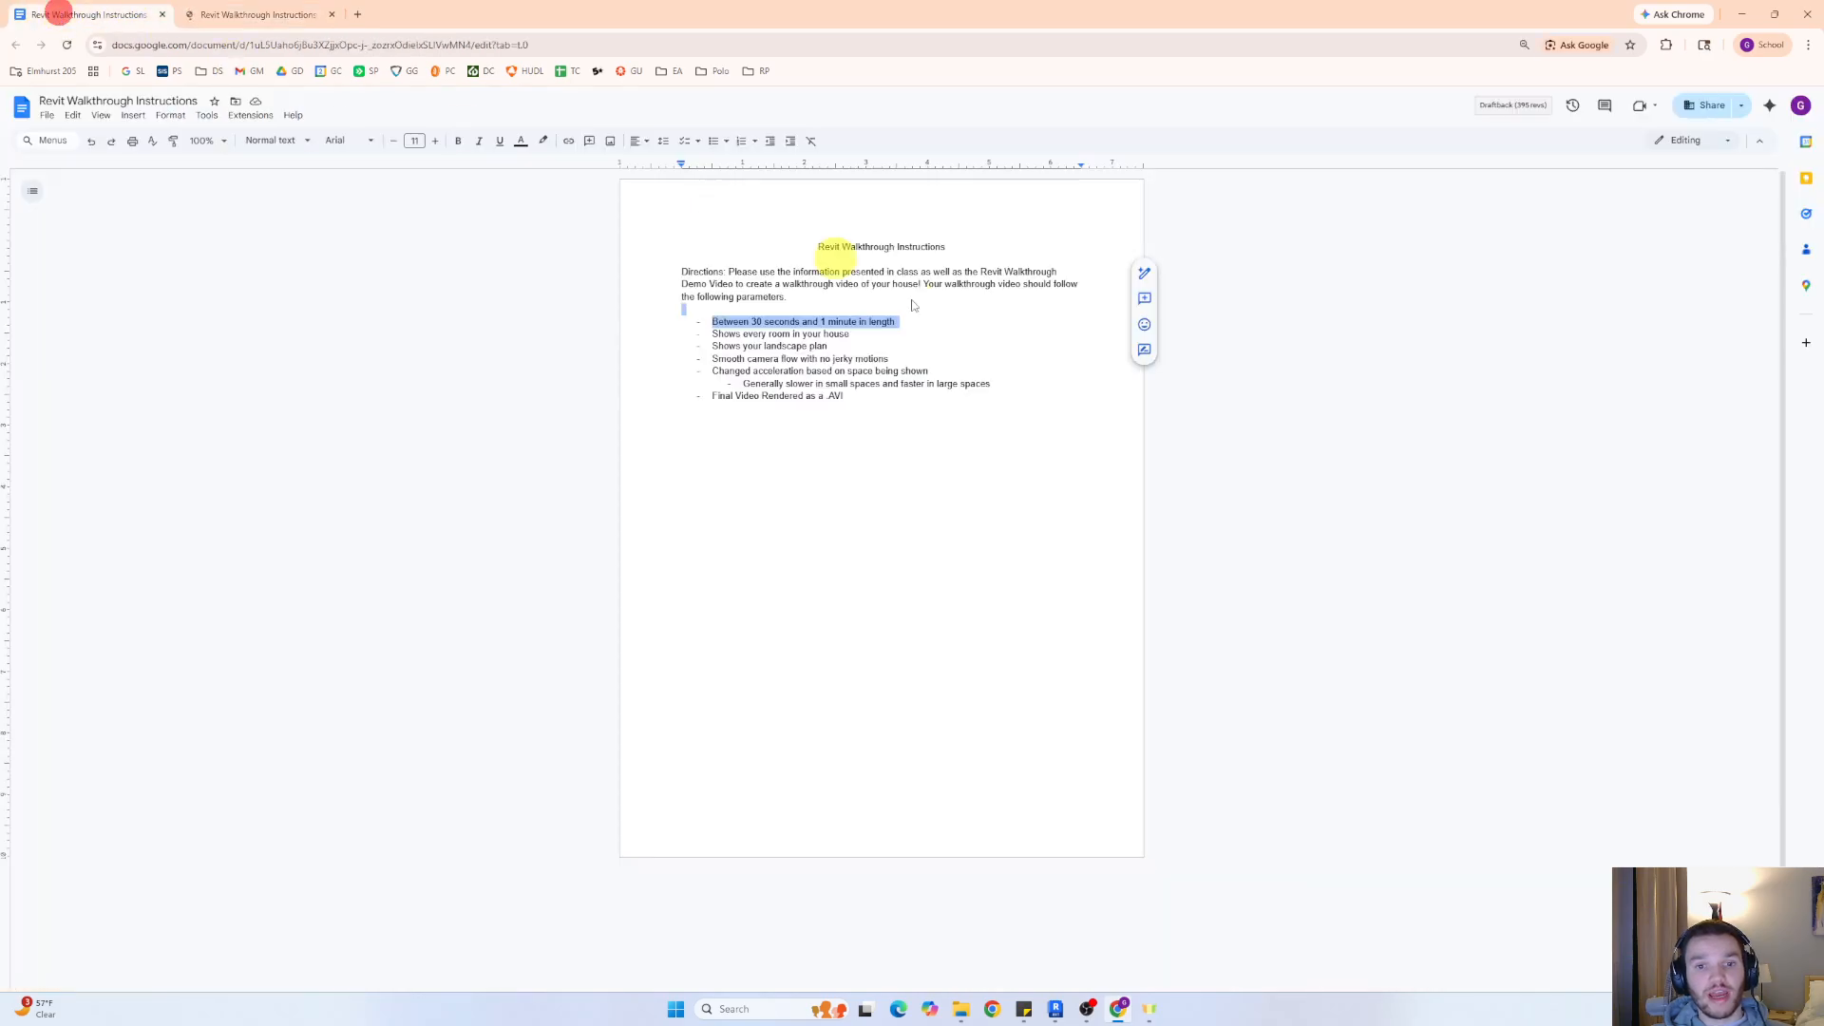
left_click(995, 384)
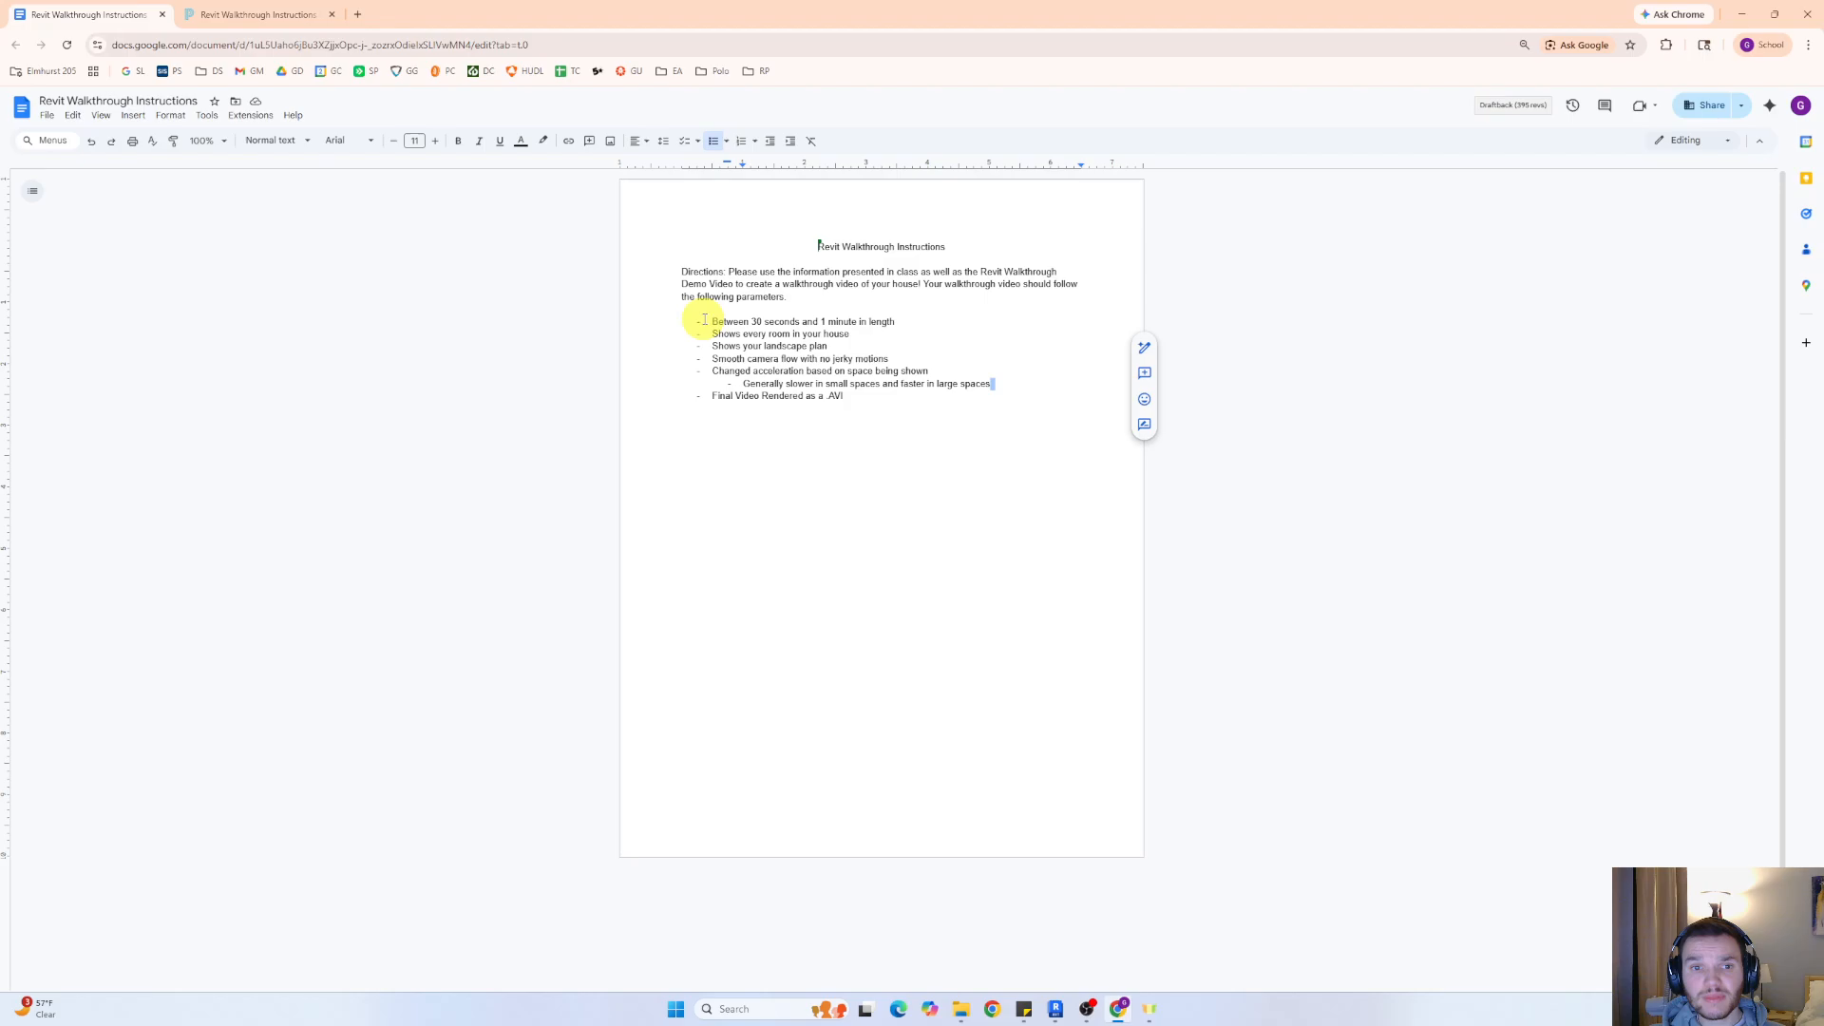
left_click_drag(704, 321, 921, 318)
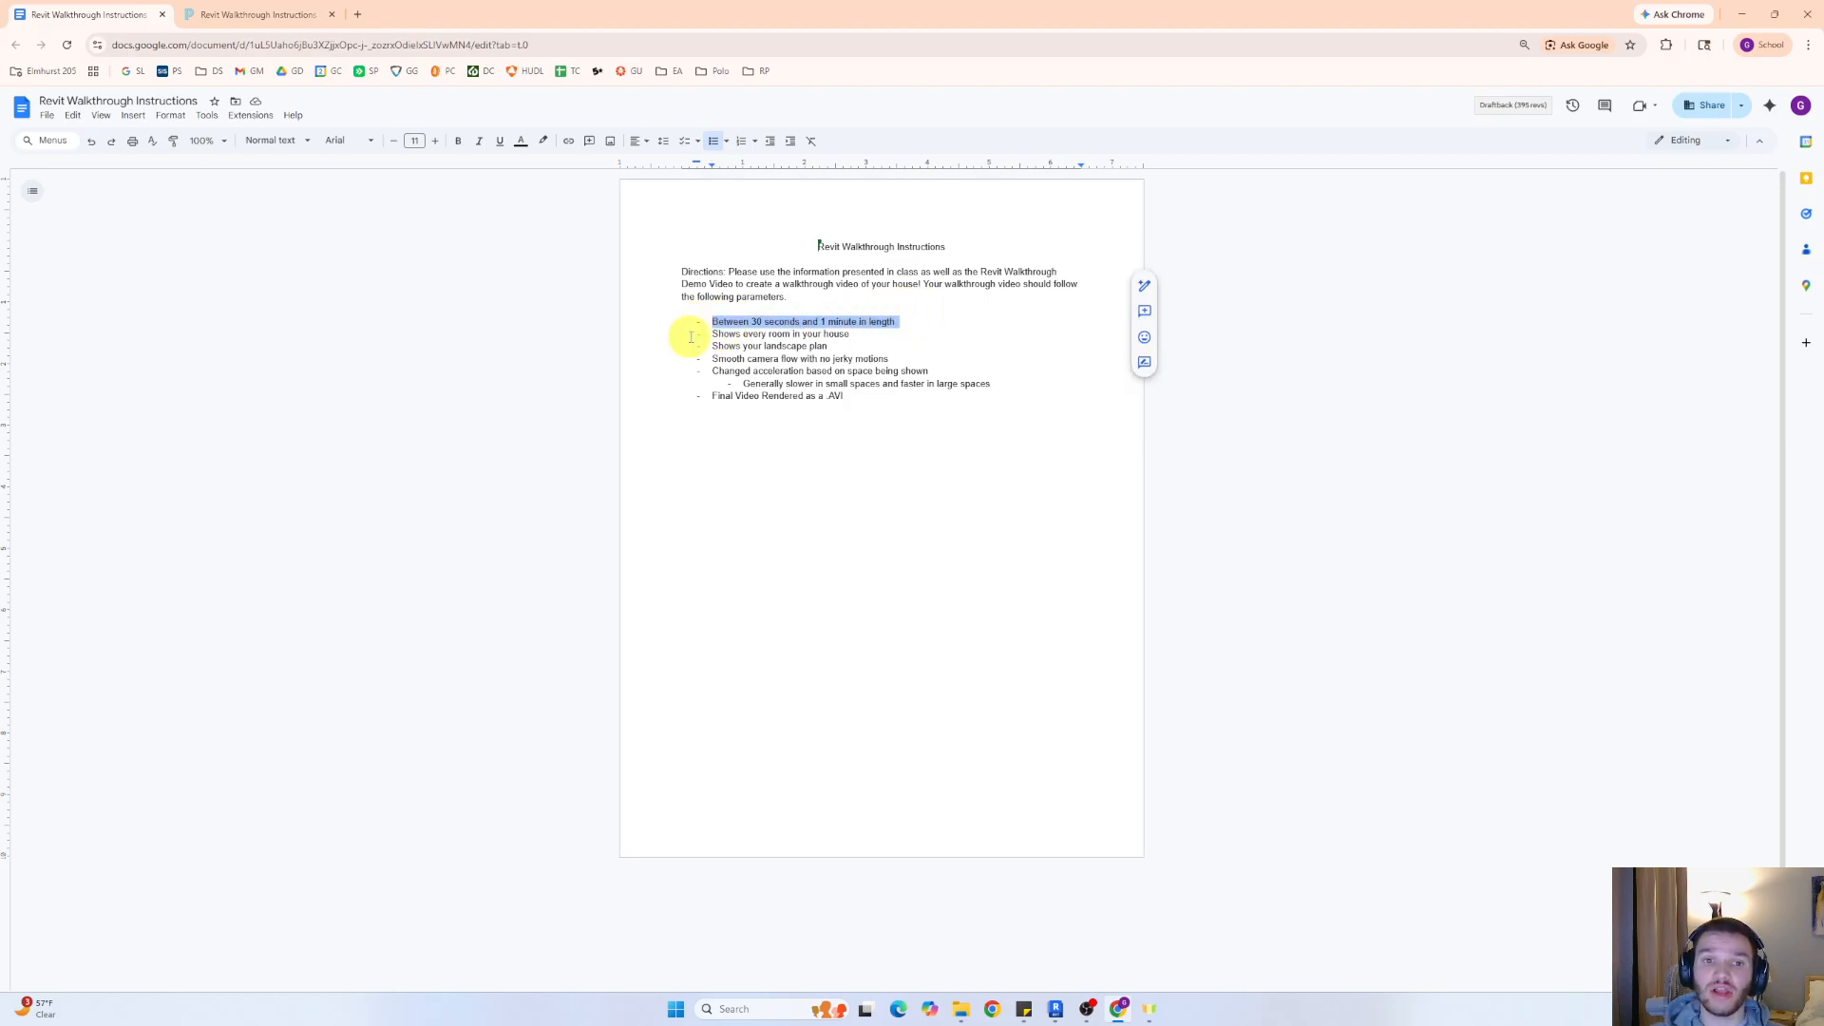
left_click_drag(714, 334, 995, 368)
left_click(951, 337)
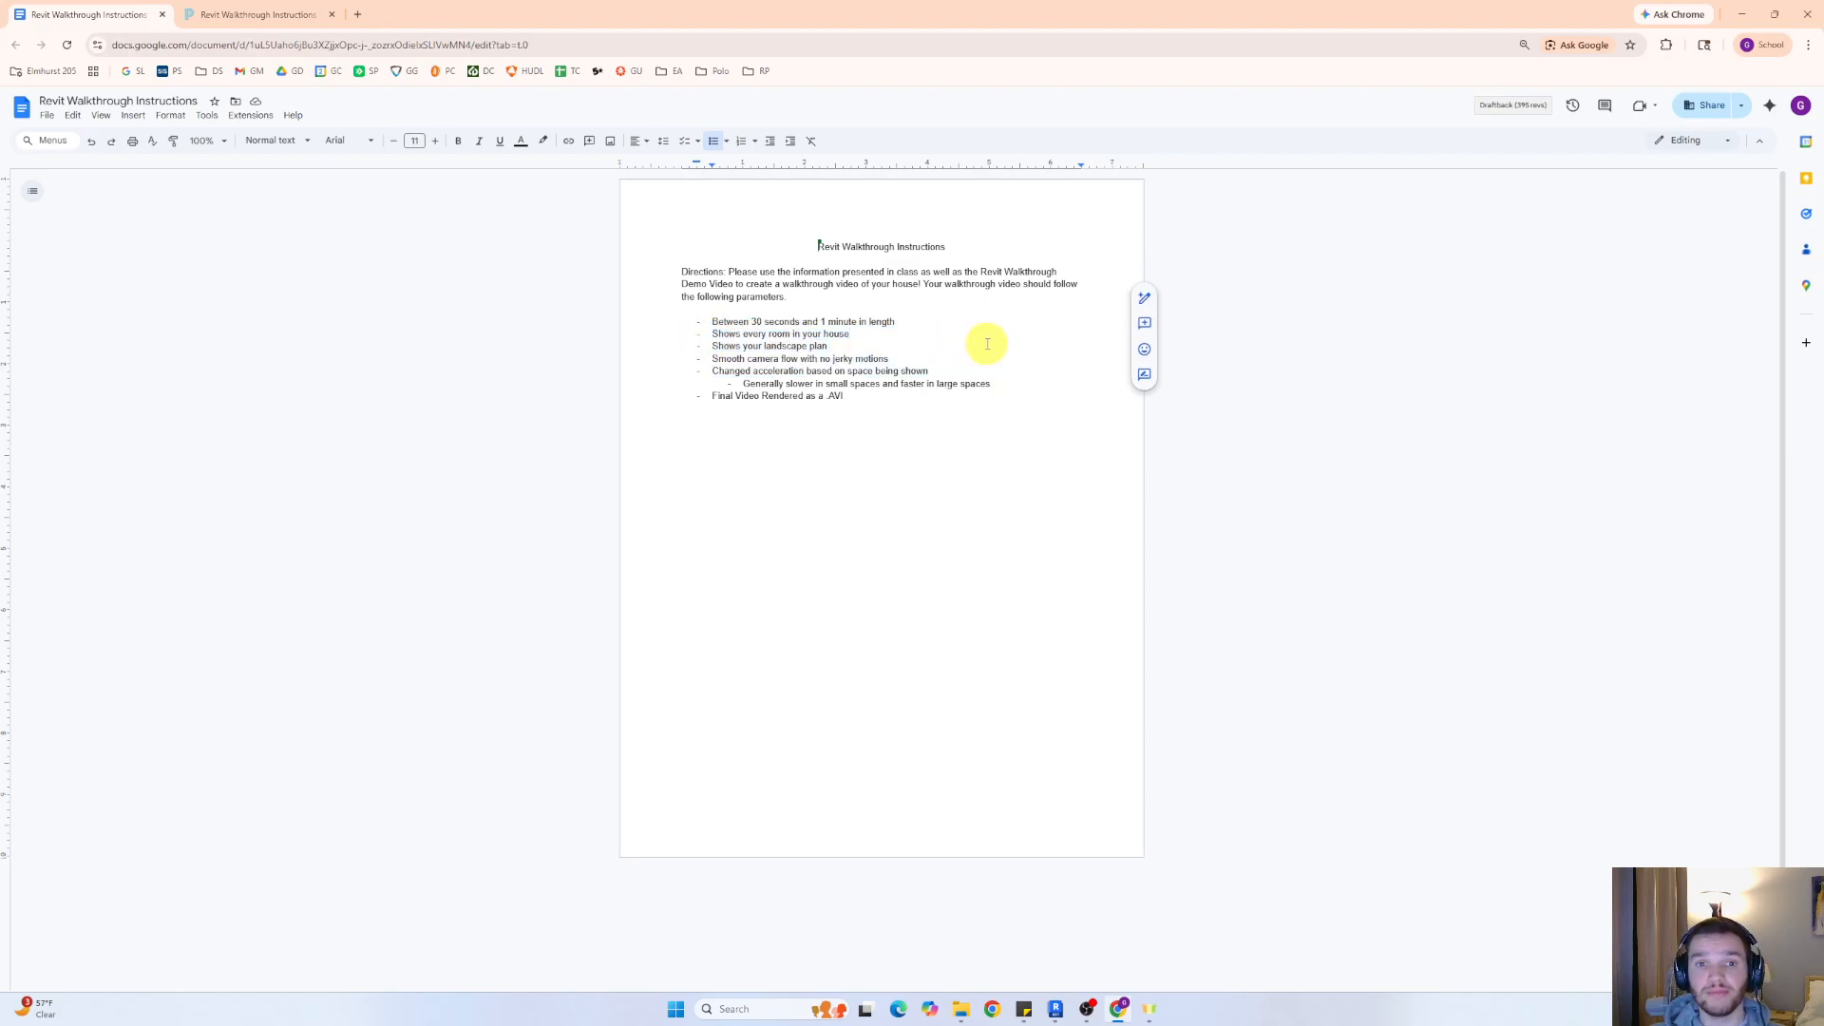
Switch to Revit, start a new 3D walkthrough in the Ground floor plan and save the project
left_click(1741, 14)
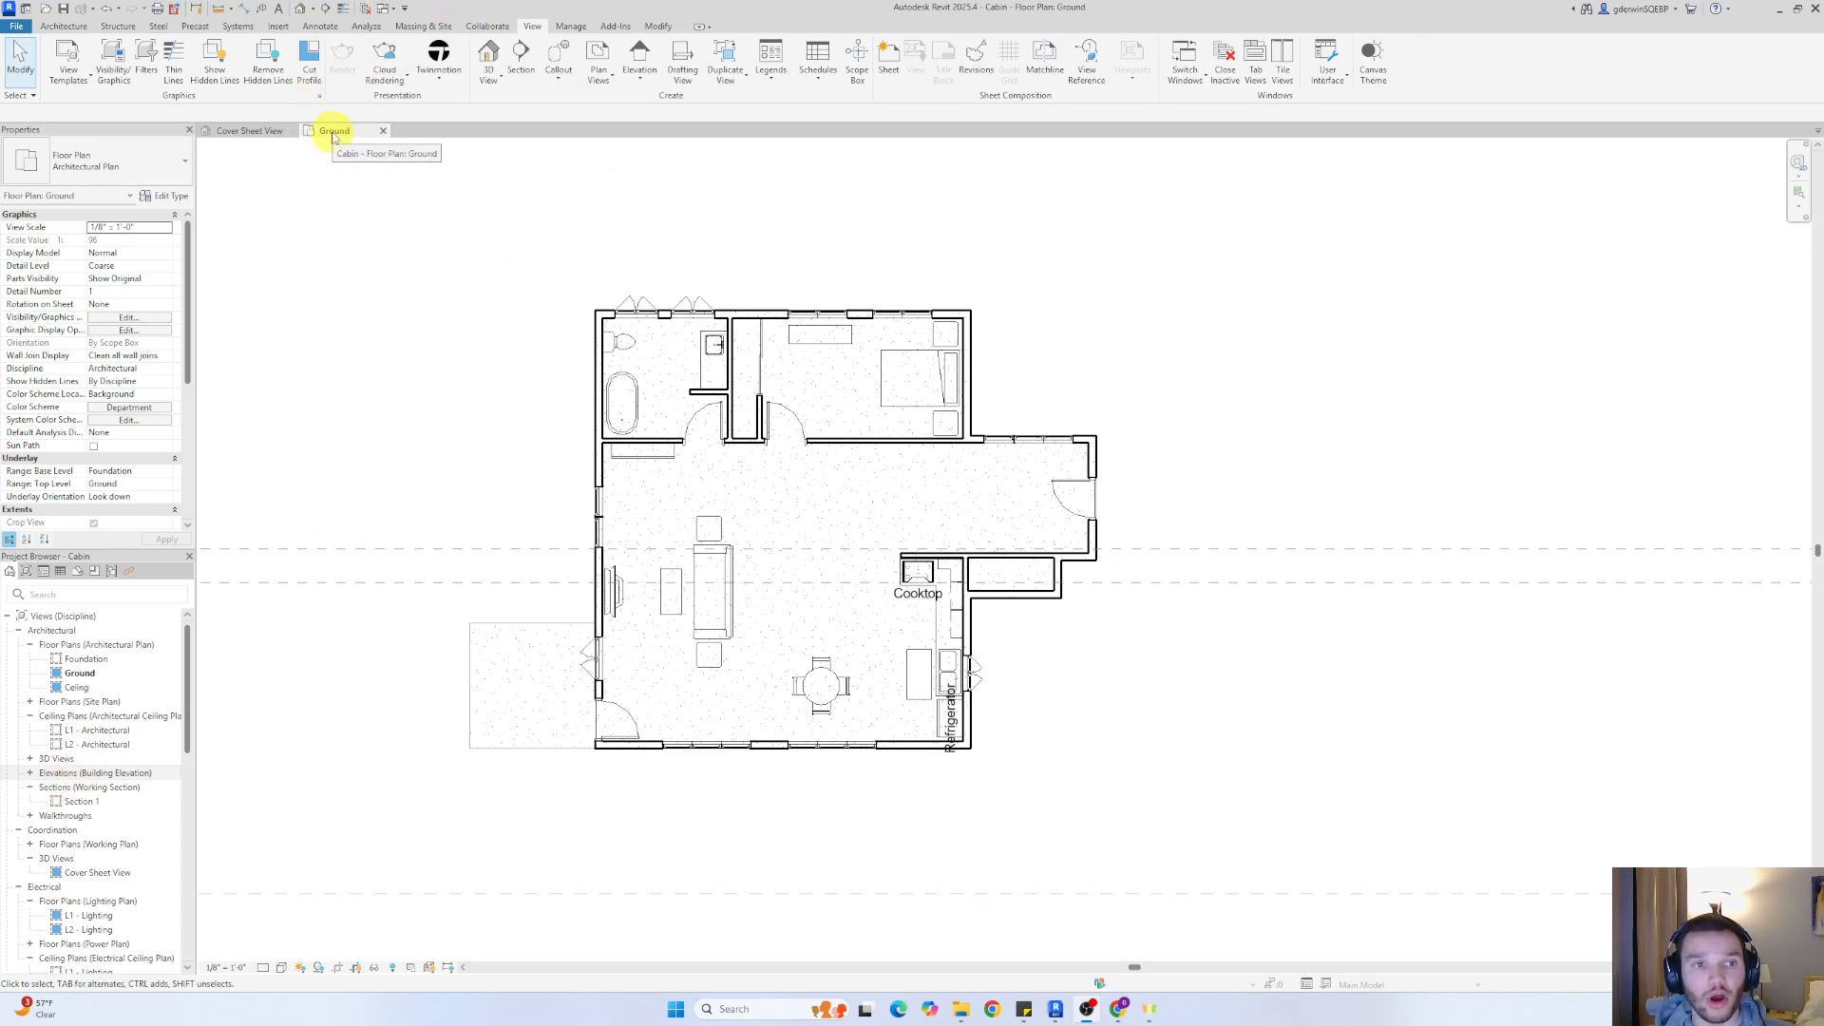
left_click(59, 26)
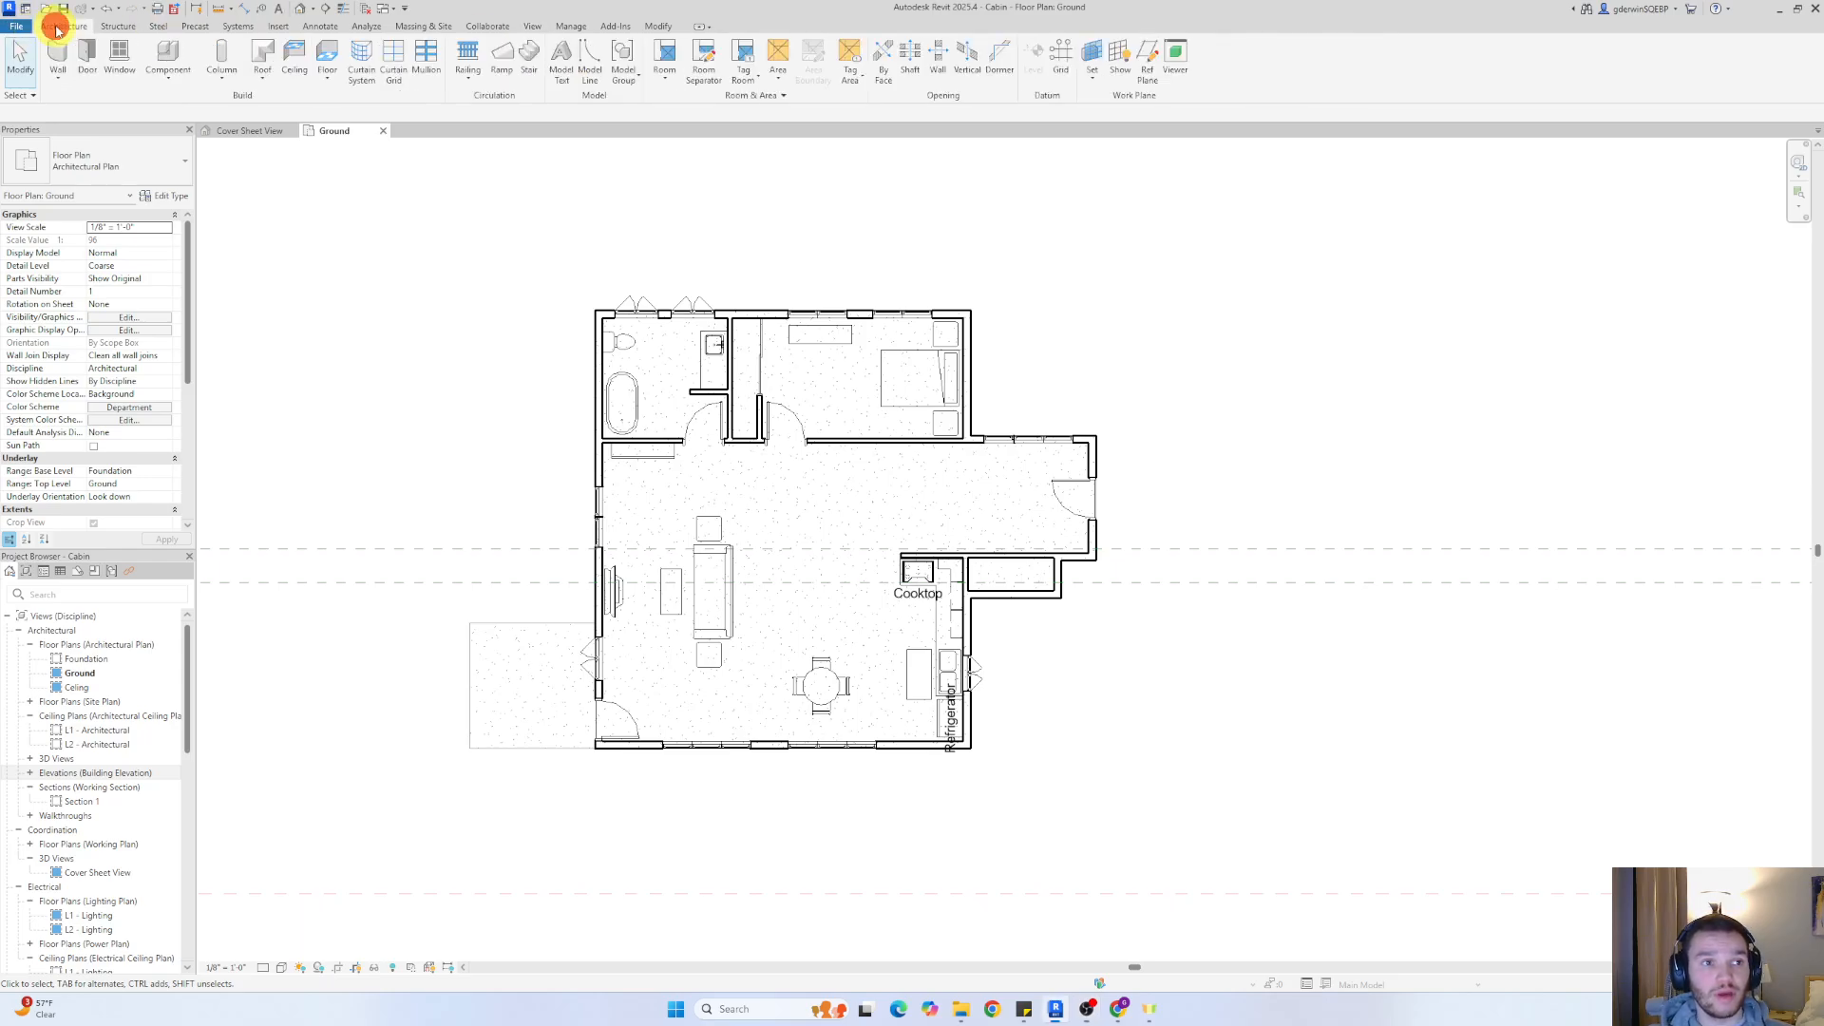
left_click(533, 27)
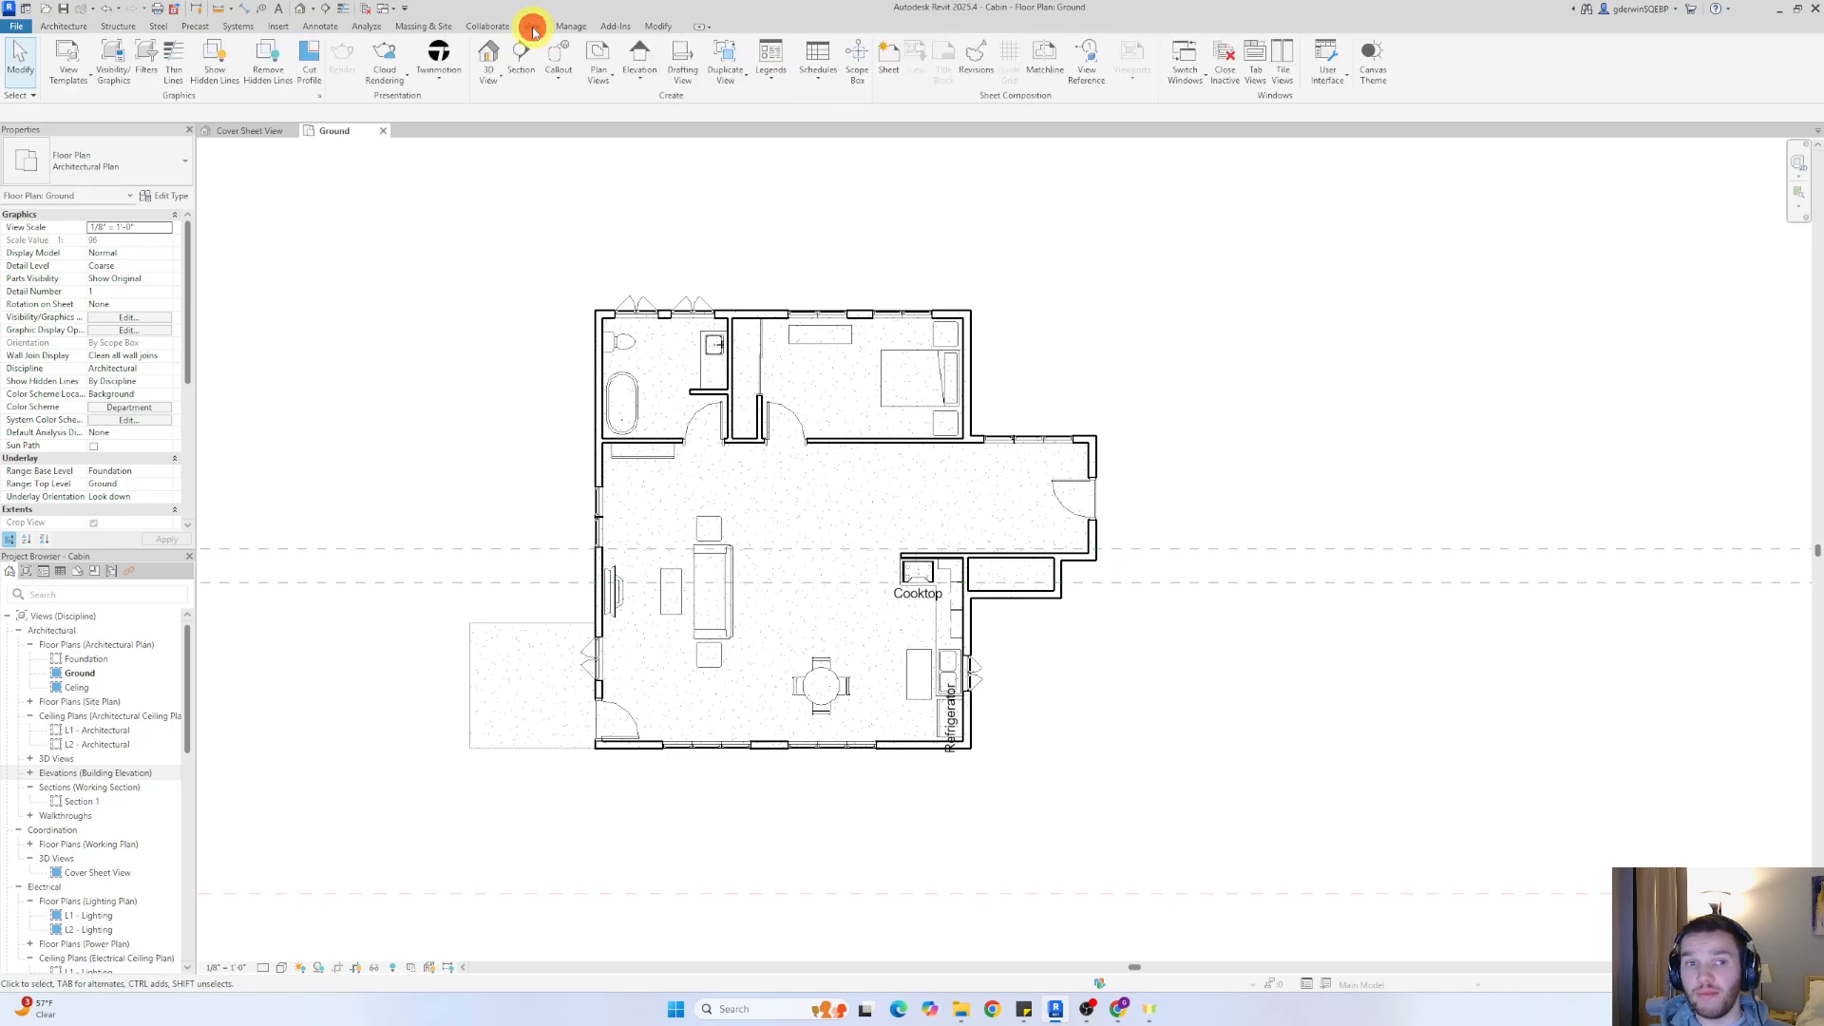
left_click(486, 82)
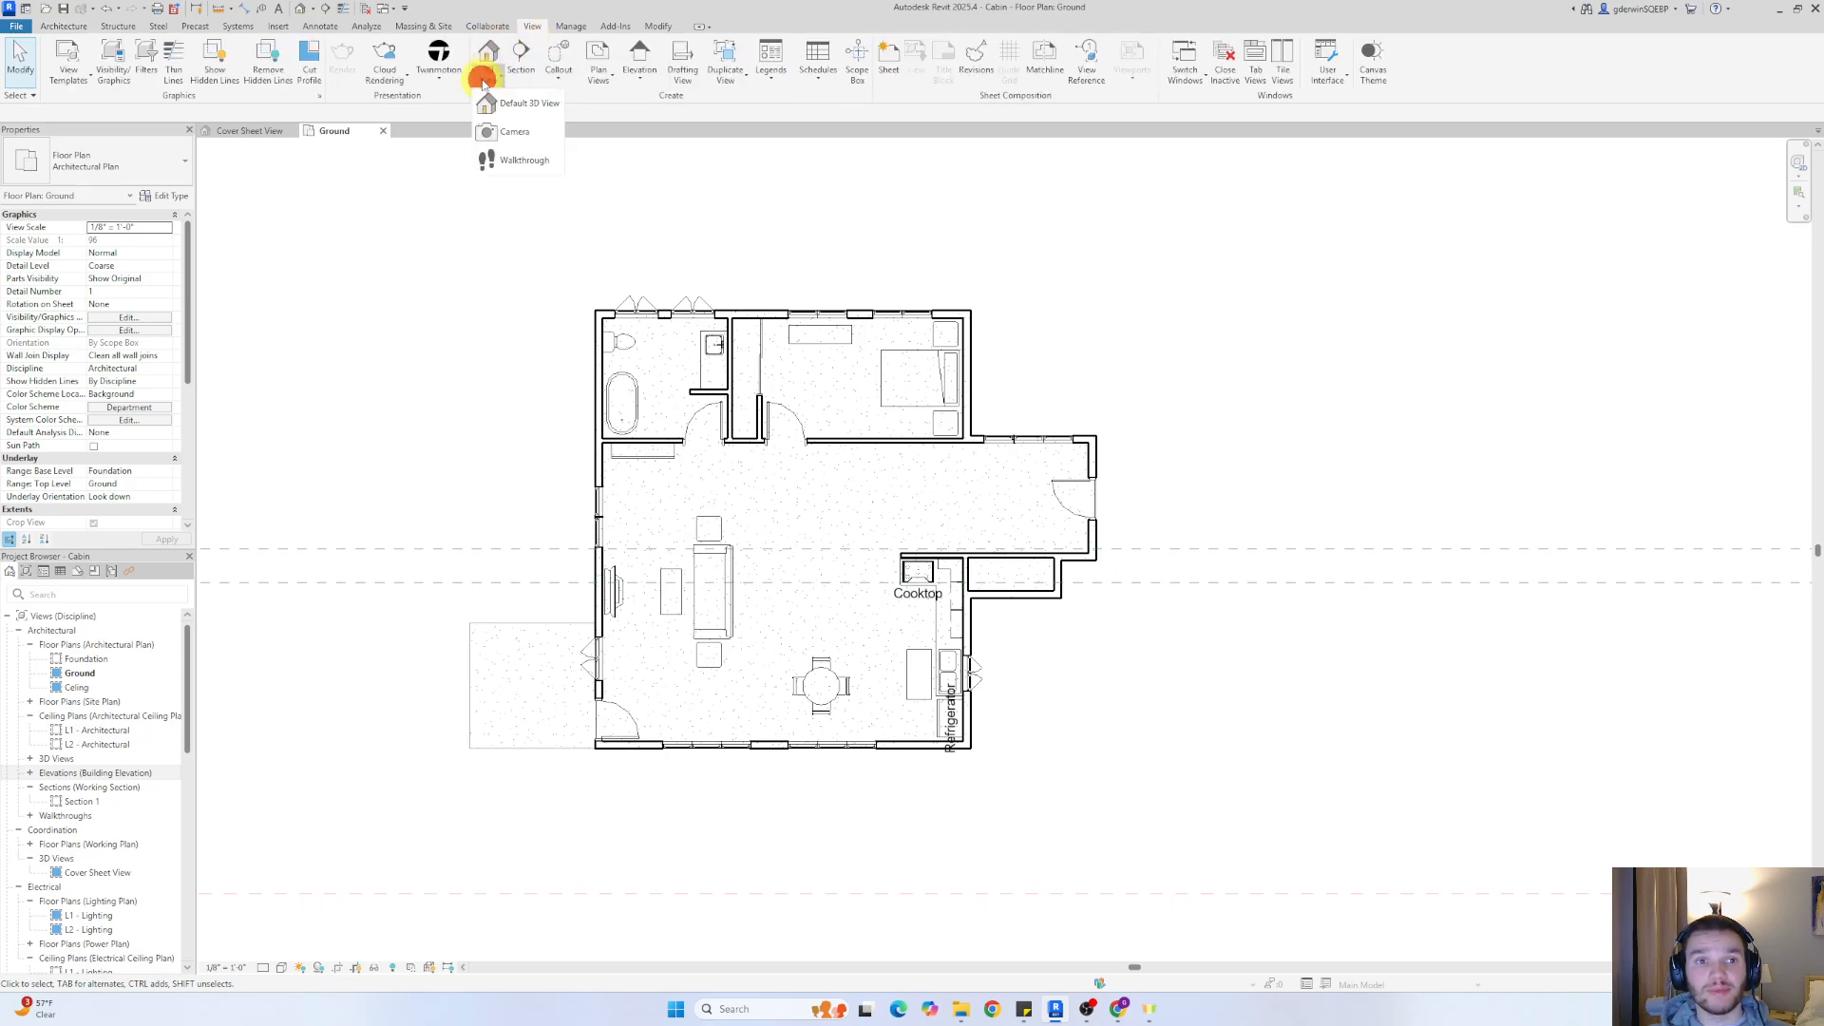
left_click(517, 159)
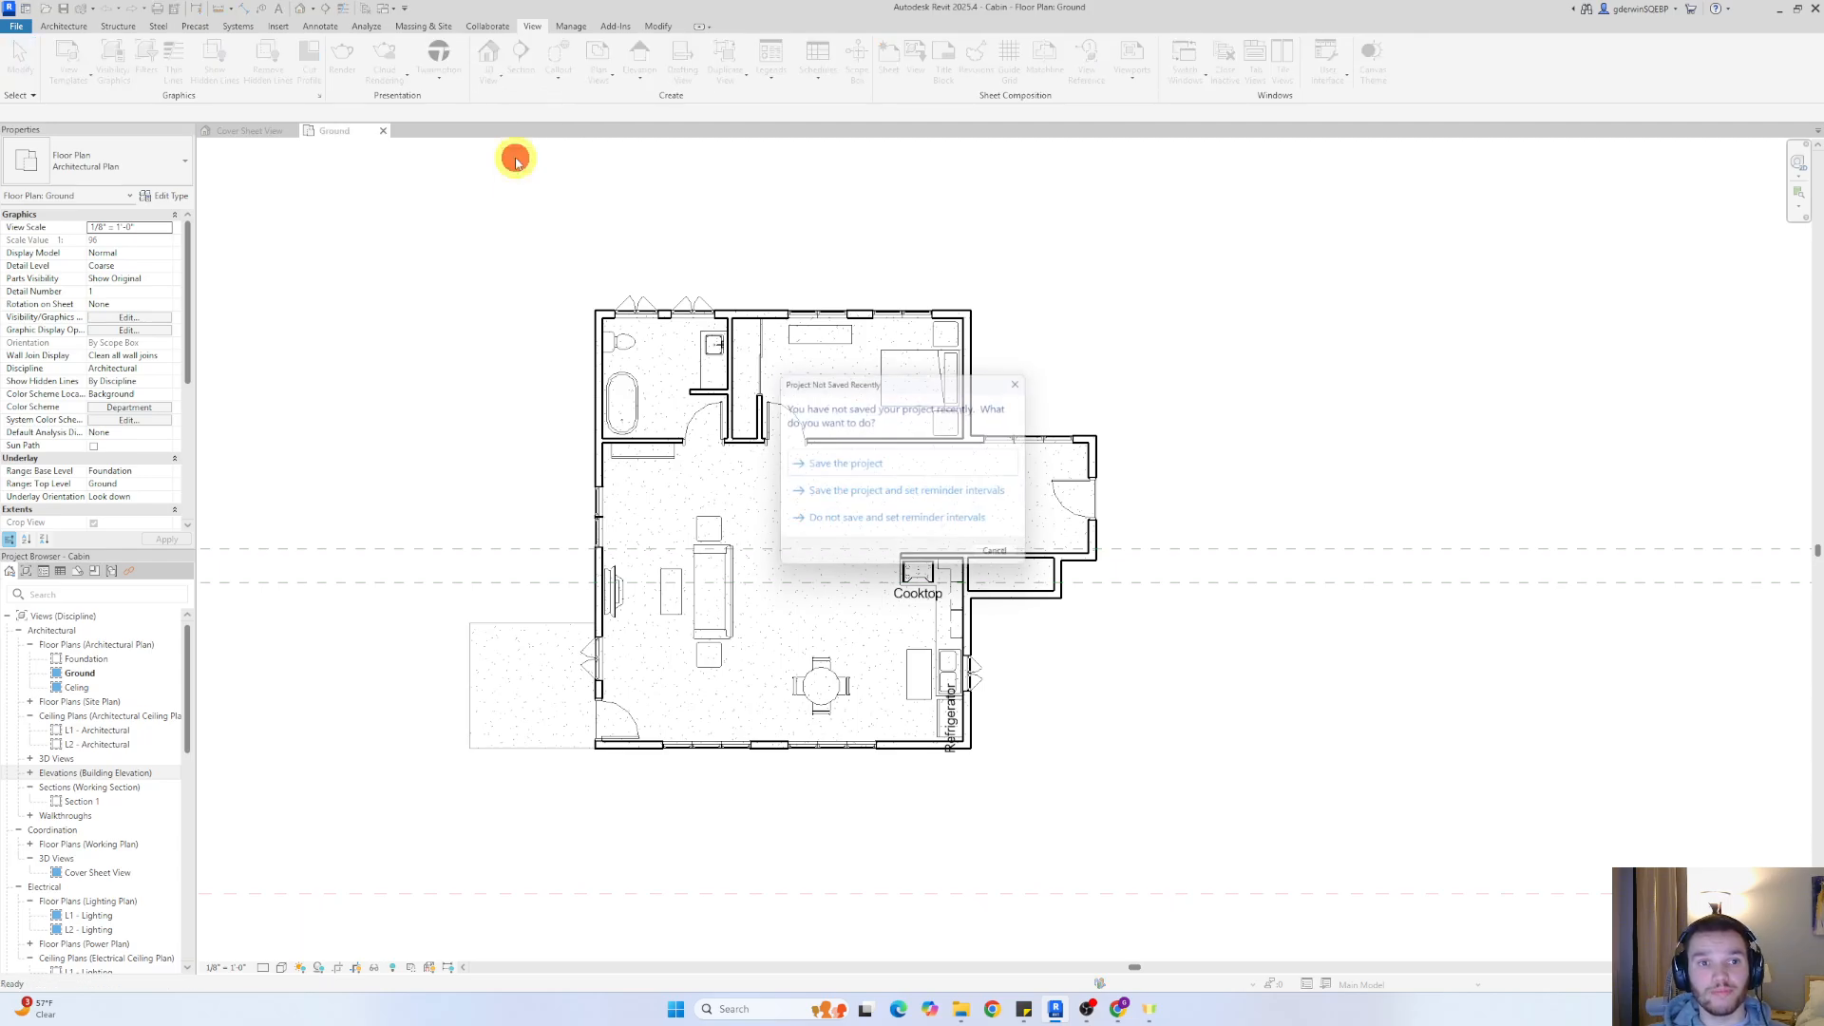
left_click(874, 460)
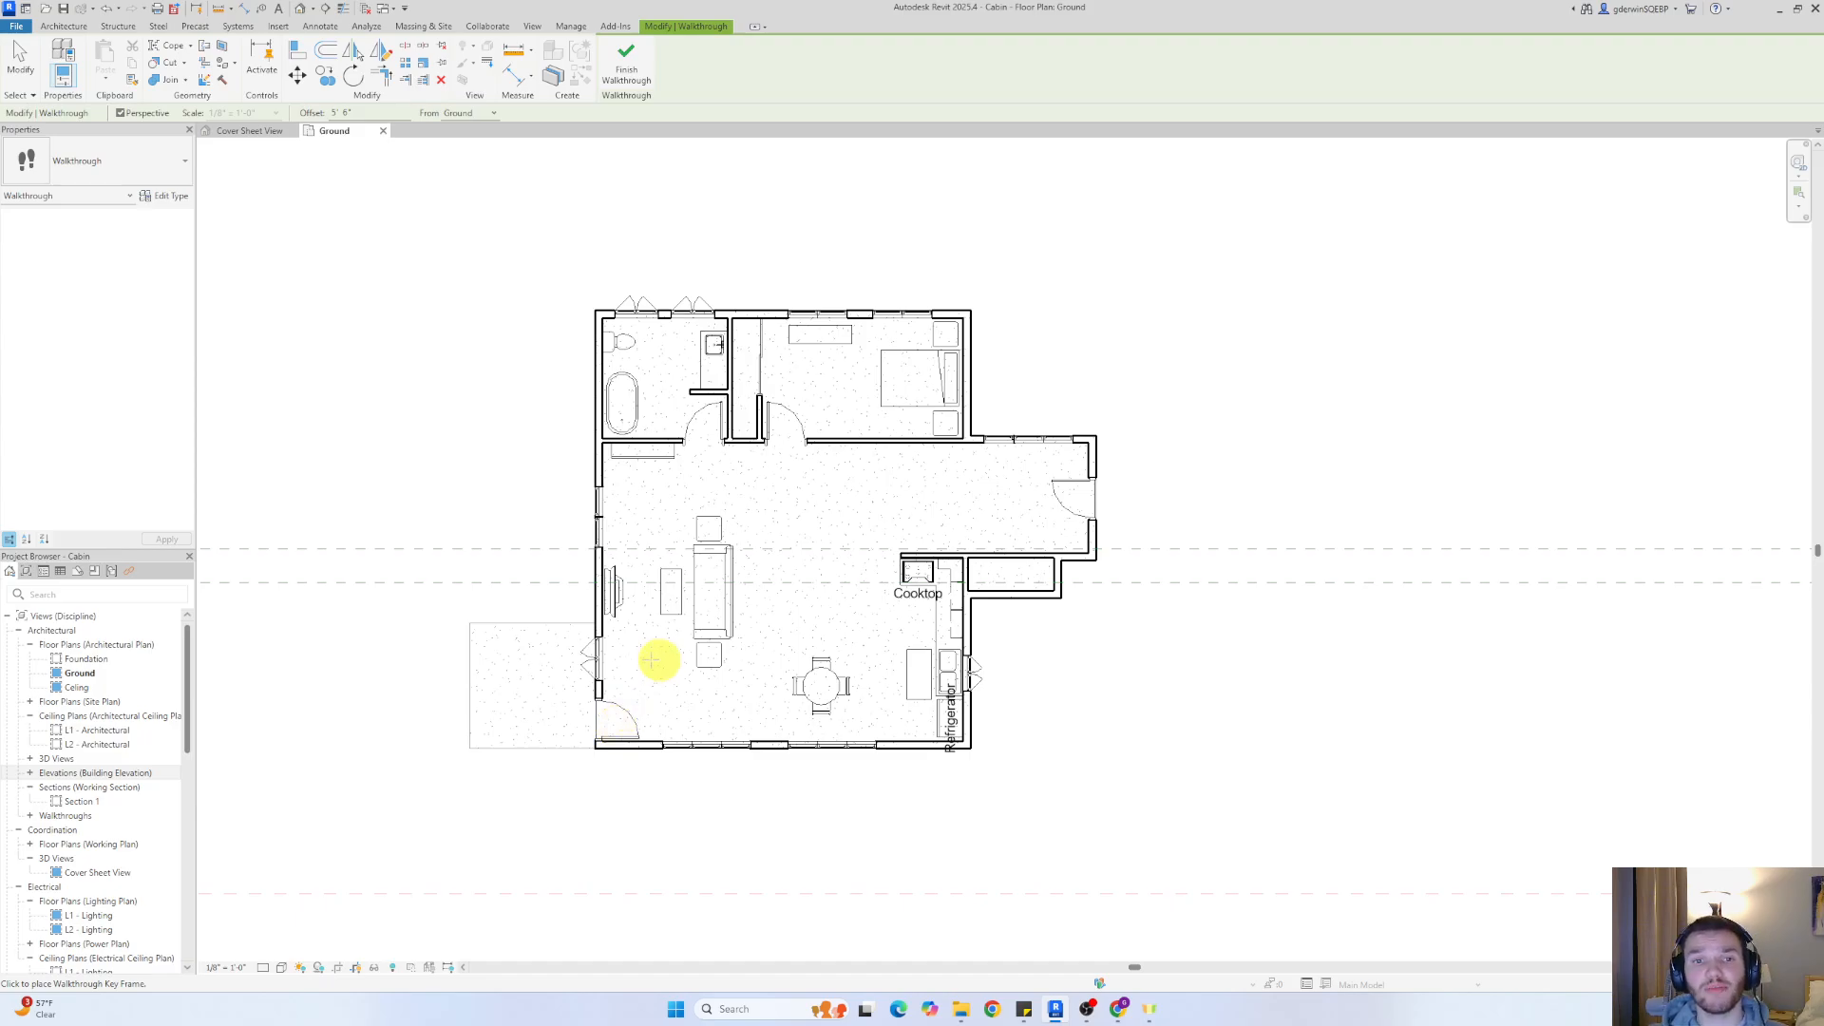
Place walkthrough key frames from the outside patio through the entry door, past the dining table and around near the cooktop
left_click(486, 721)
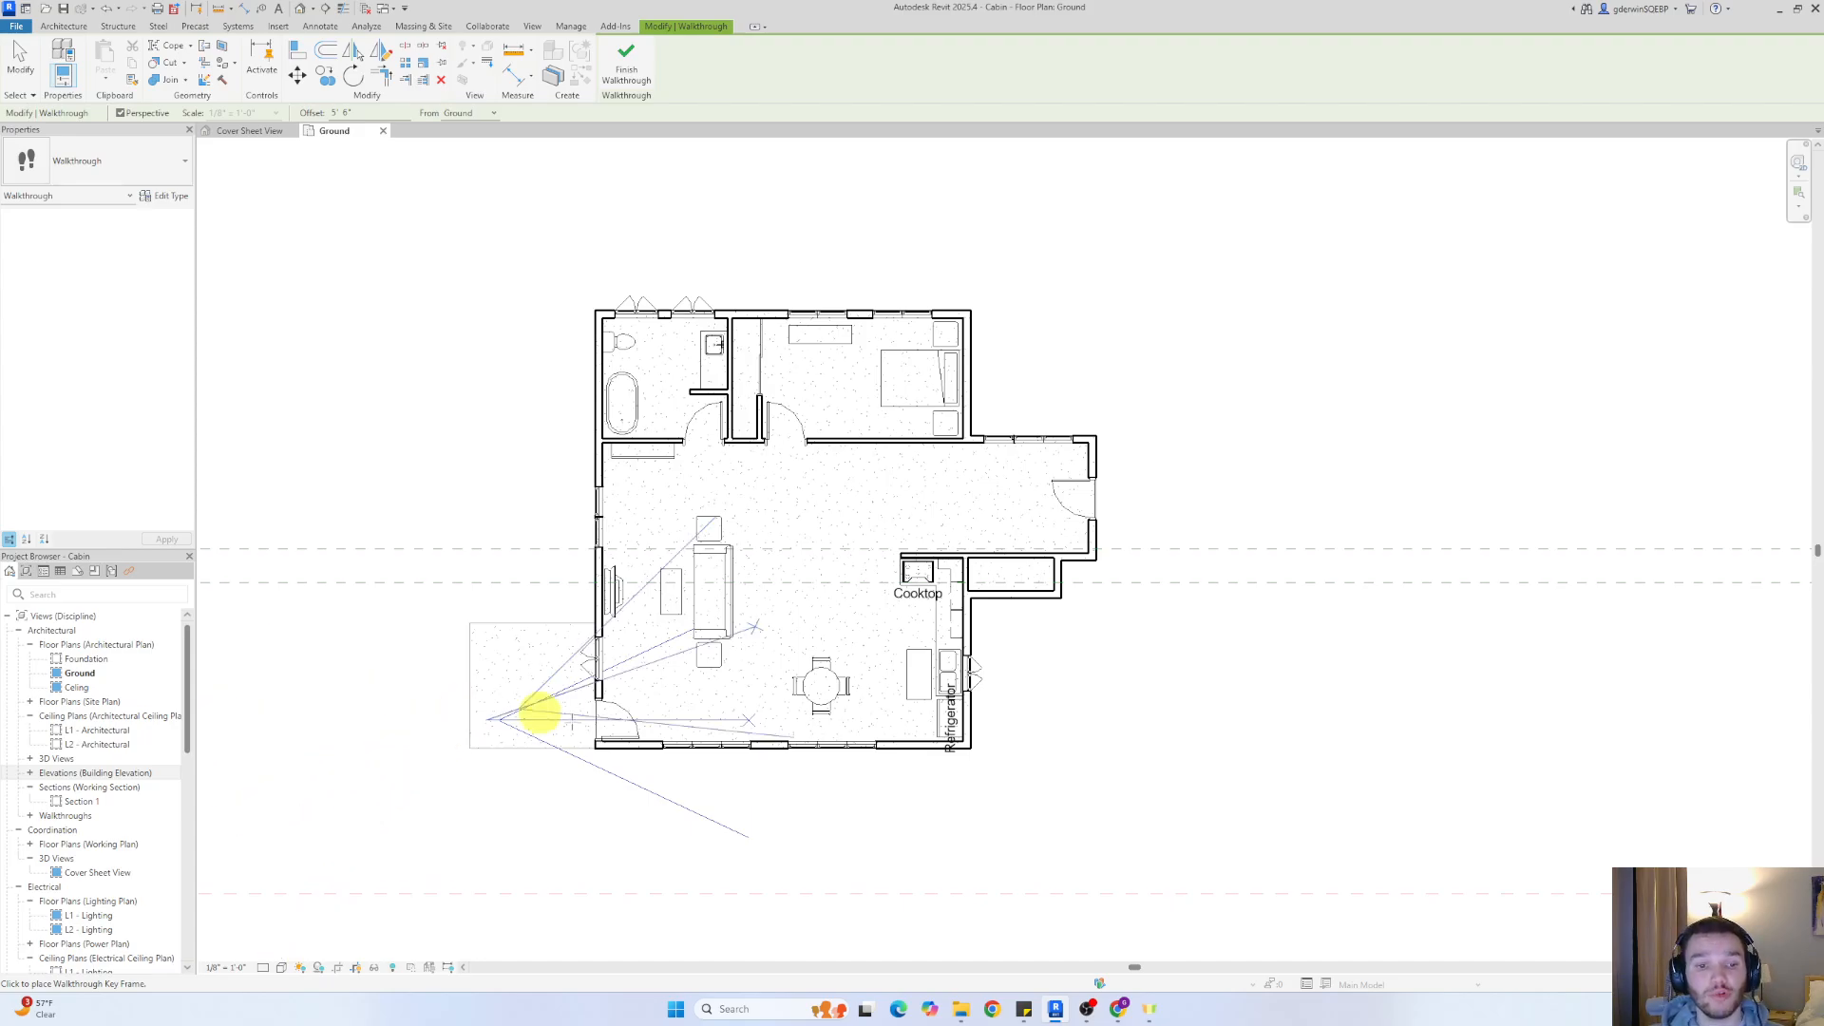
left_click(651, 713)
left_click(738, 703)
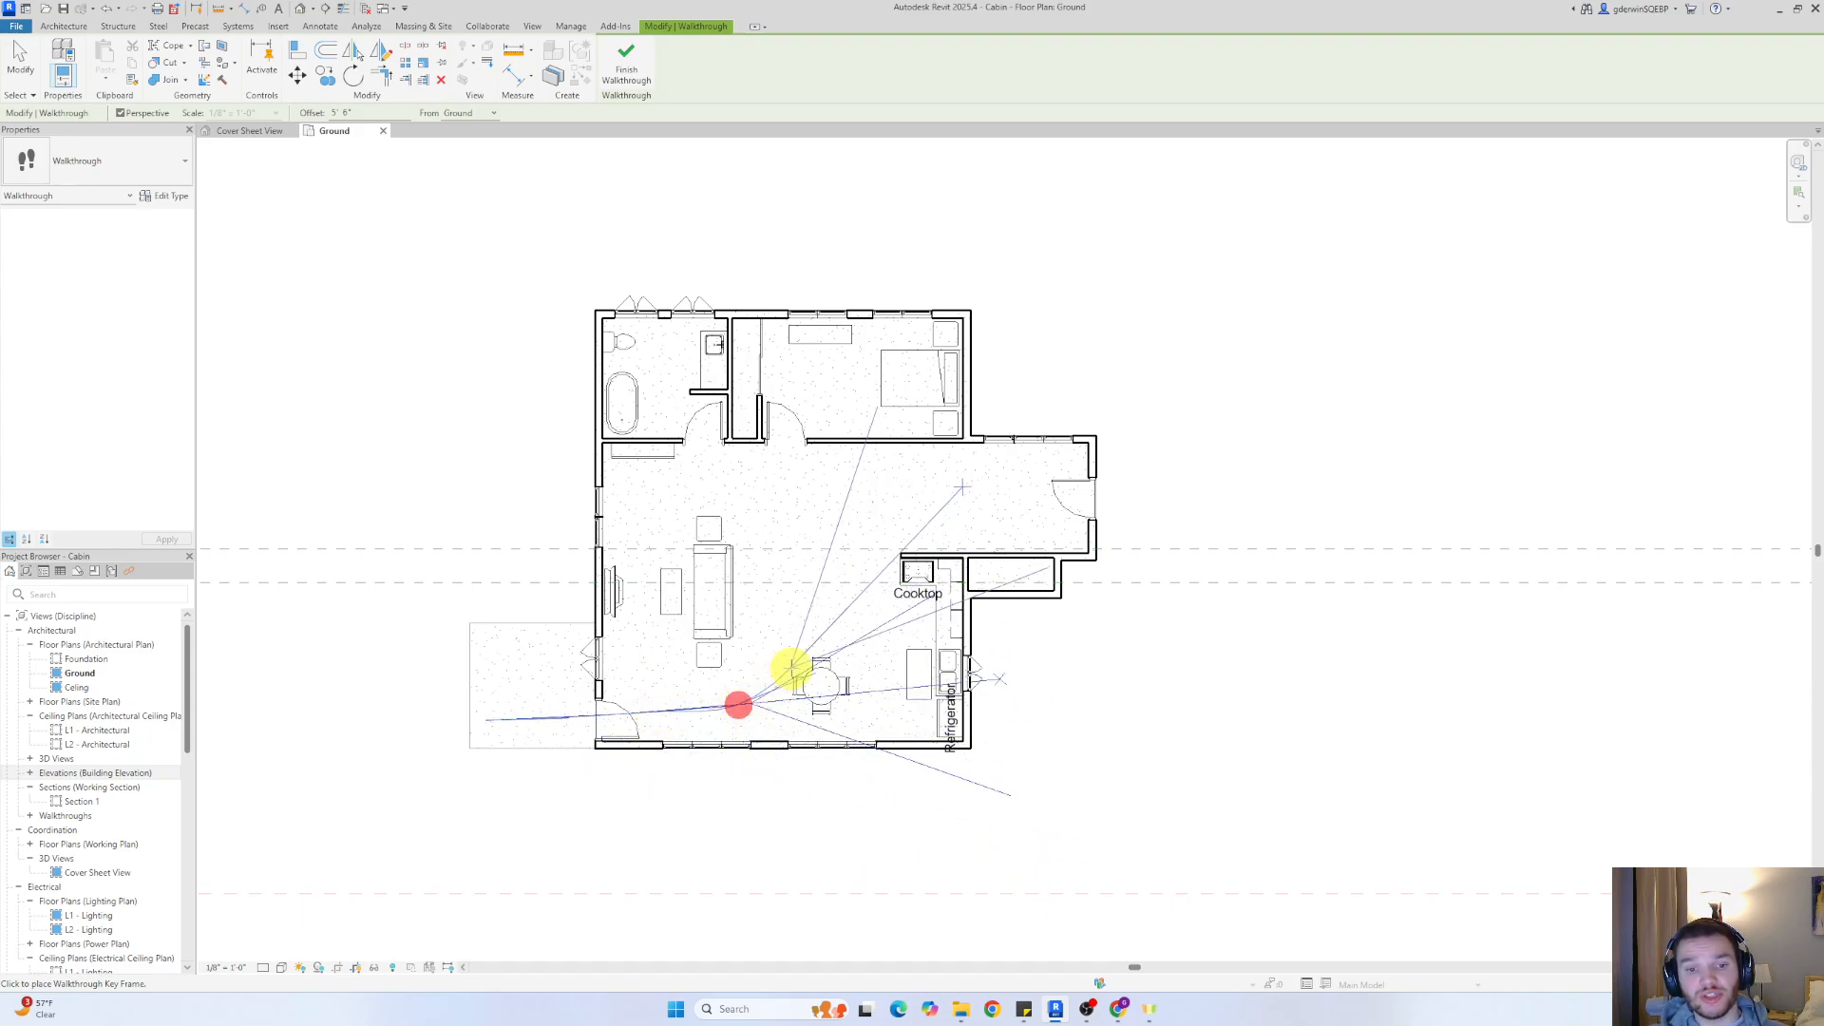
left_click(804, 655)
left_click(836, 587)
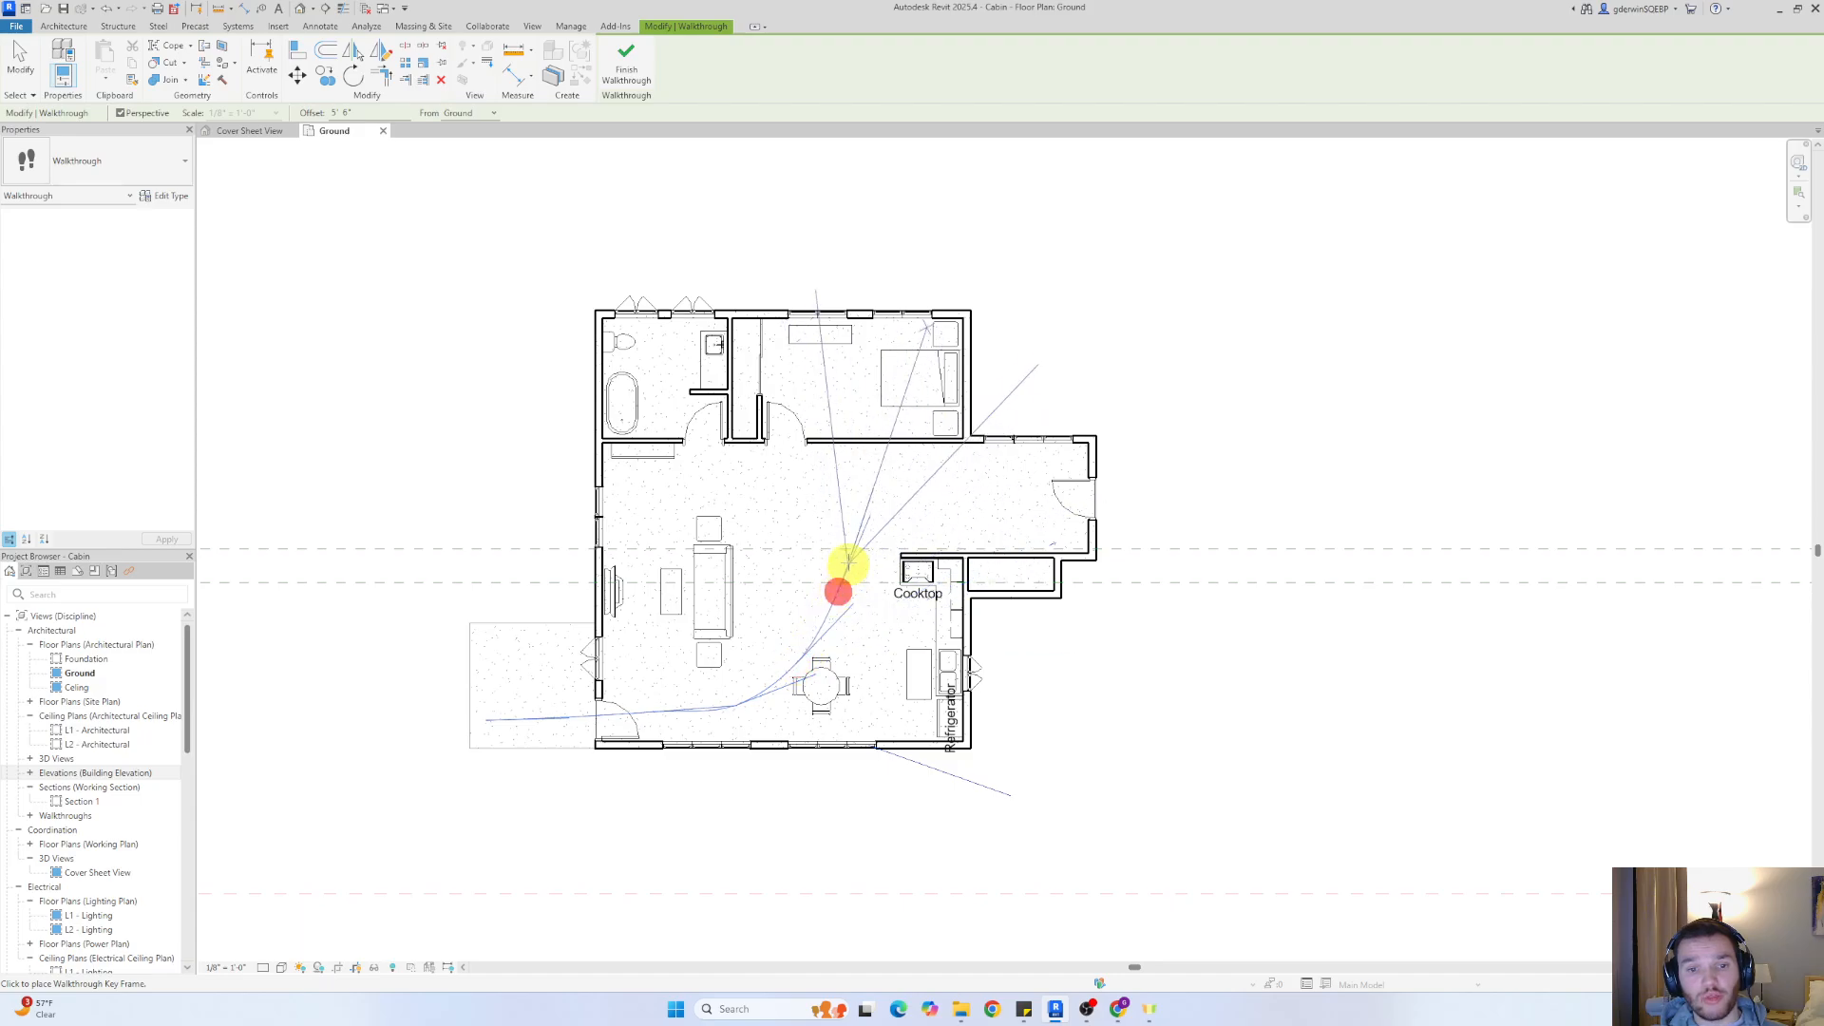
left_click(846, 541)
left_click(819, 530)
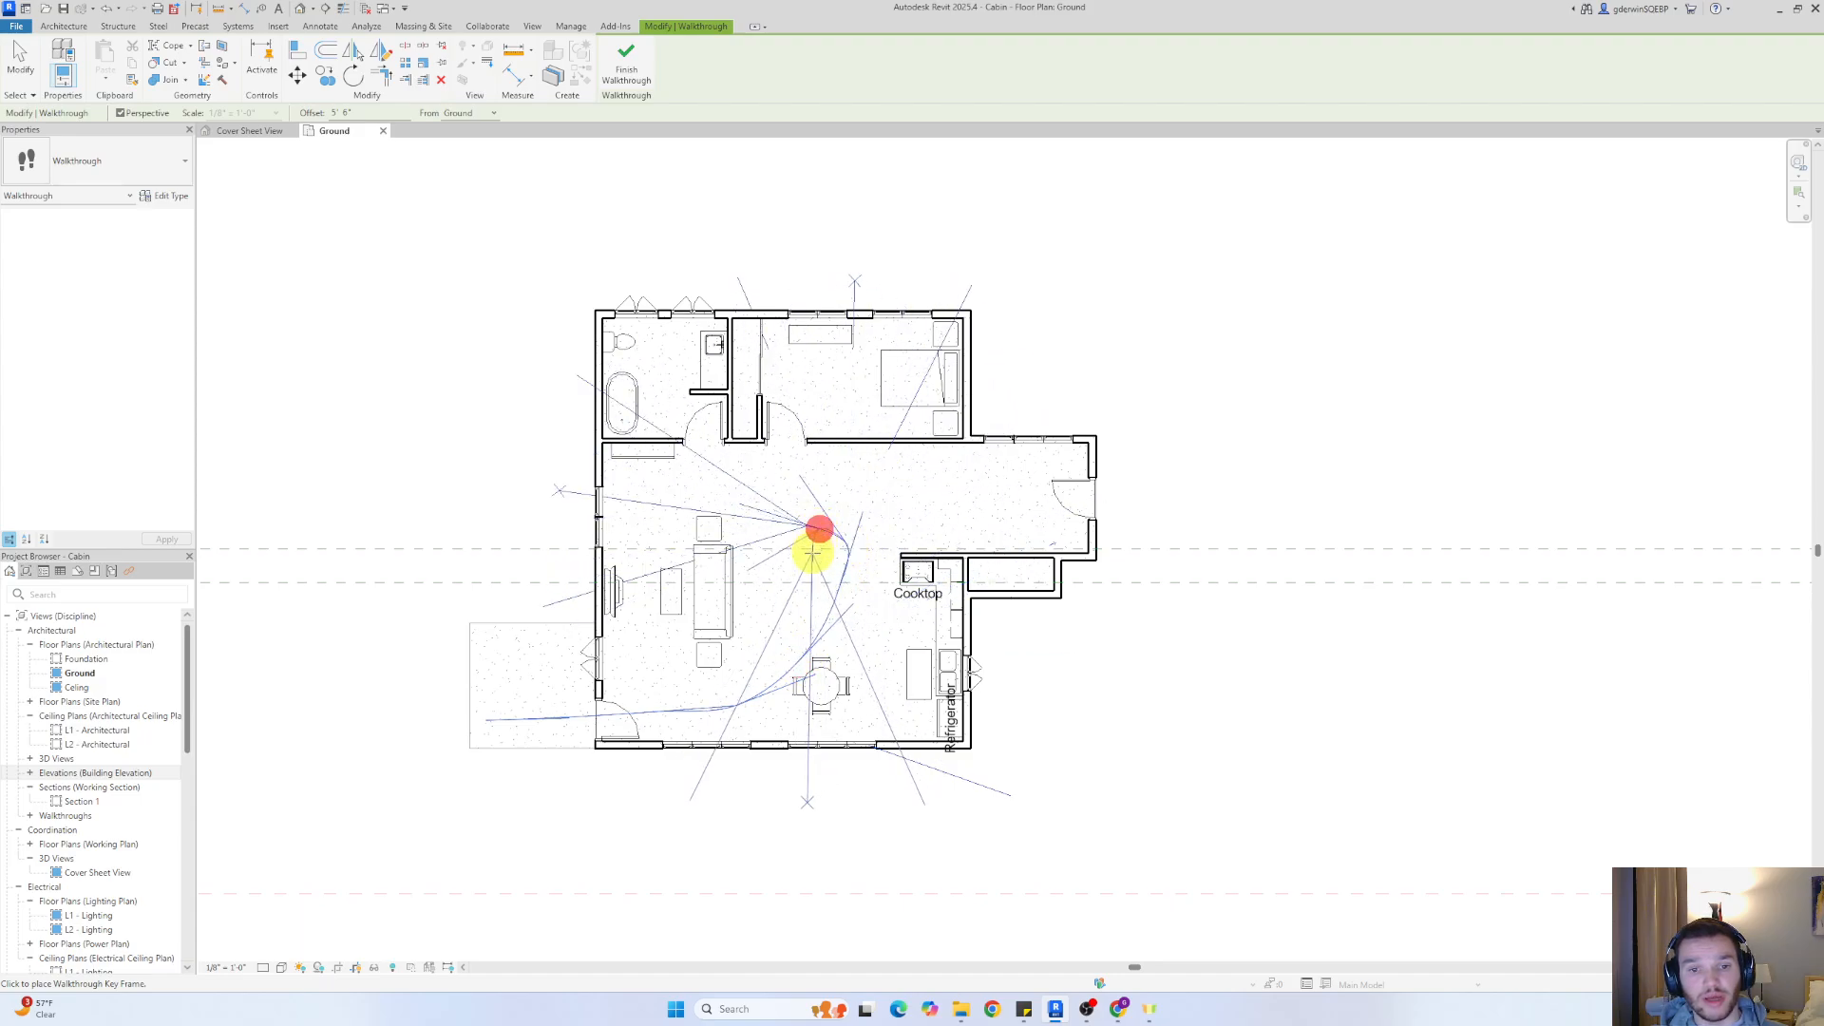
Continue the walkthrough path back towards the dining area, around behind the sofa and up to the bathroom door
left_click(810, 554)
left_click(798, 594)
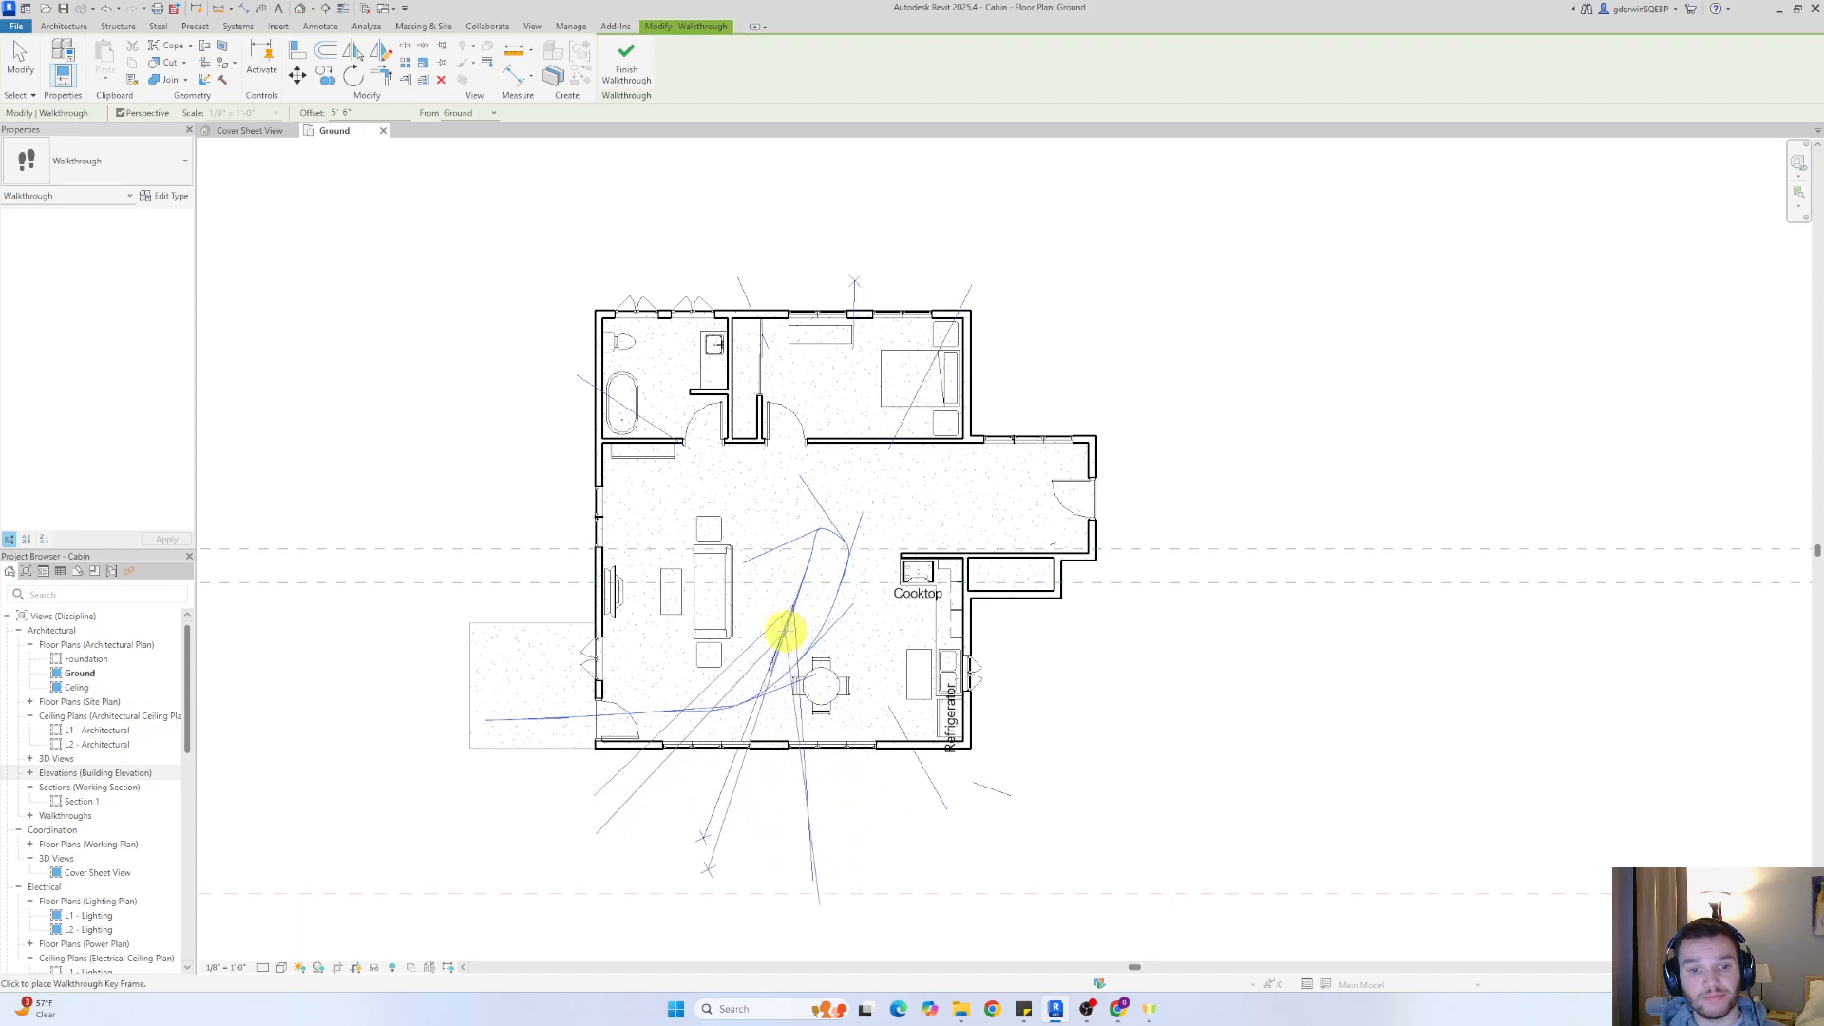
left_click(778, 638)
left_click(762, 653)
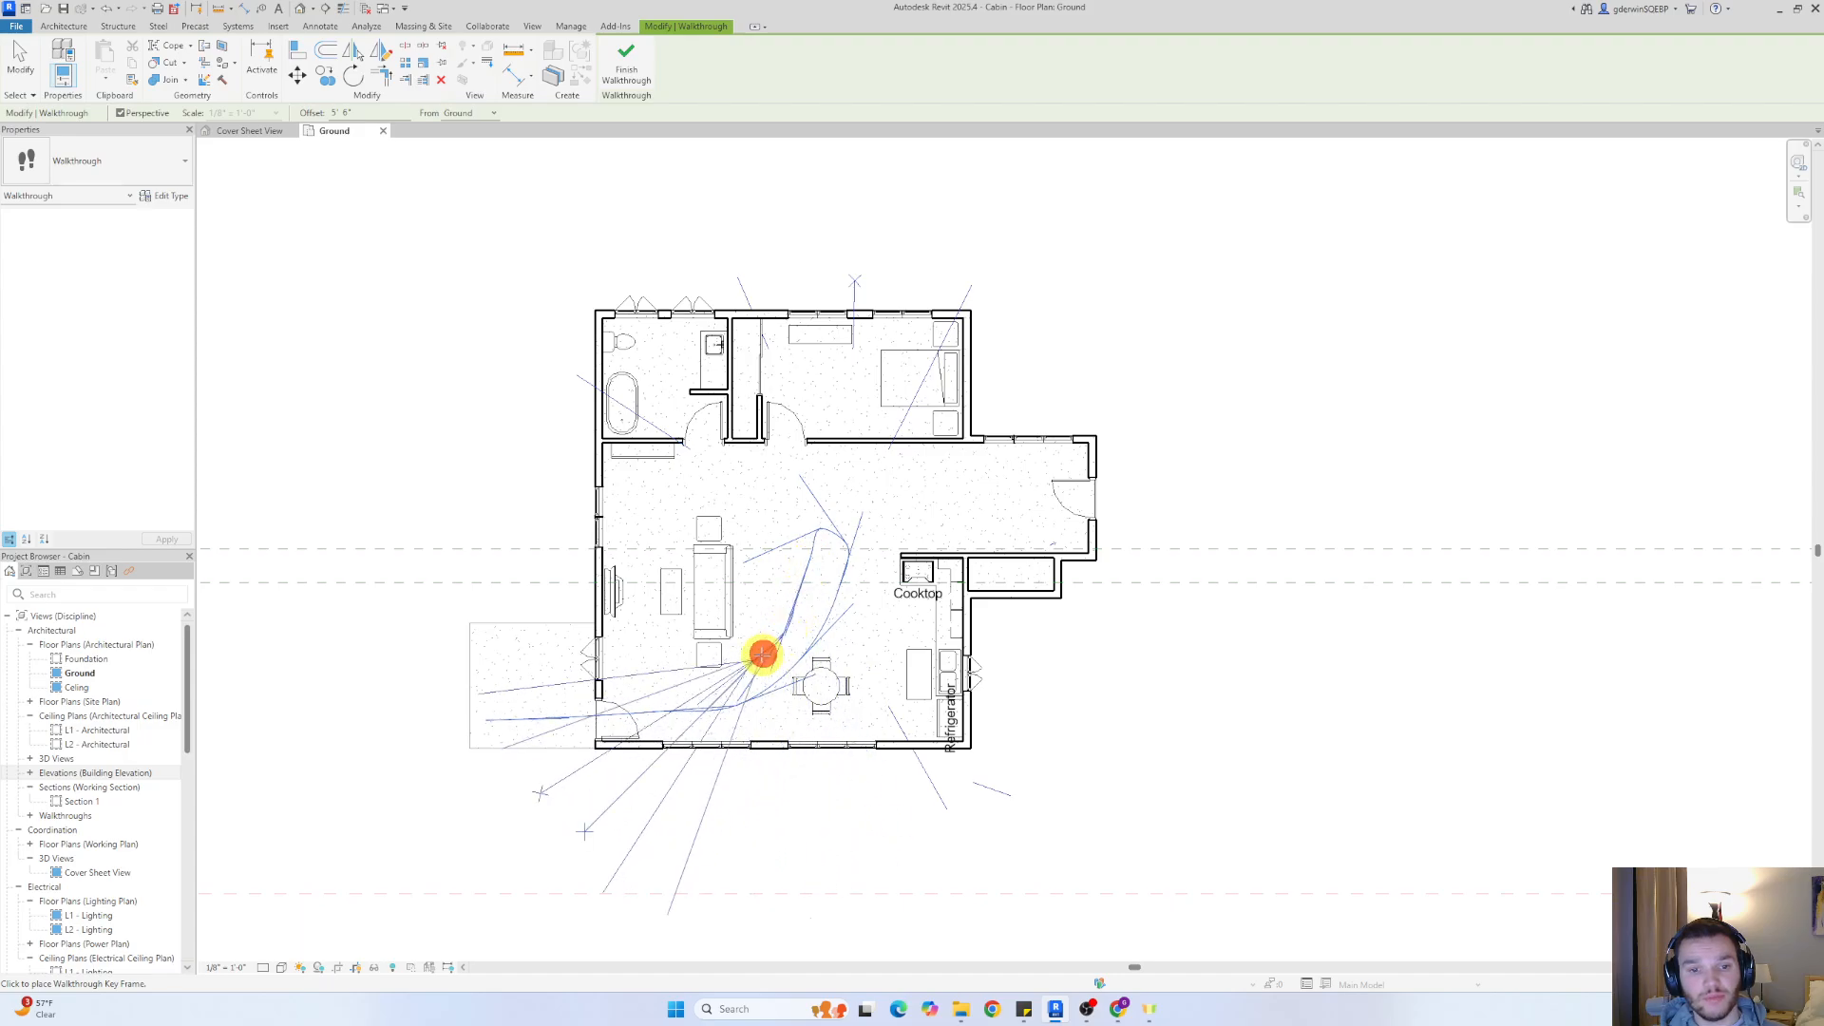
left_click(744, 596)
left_click(729, 504)
left_click(715, 461)
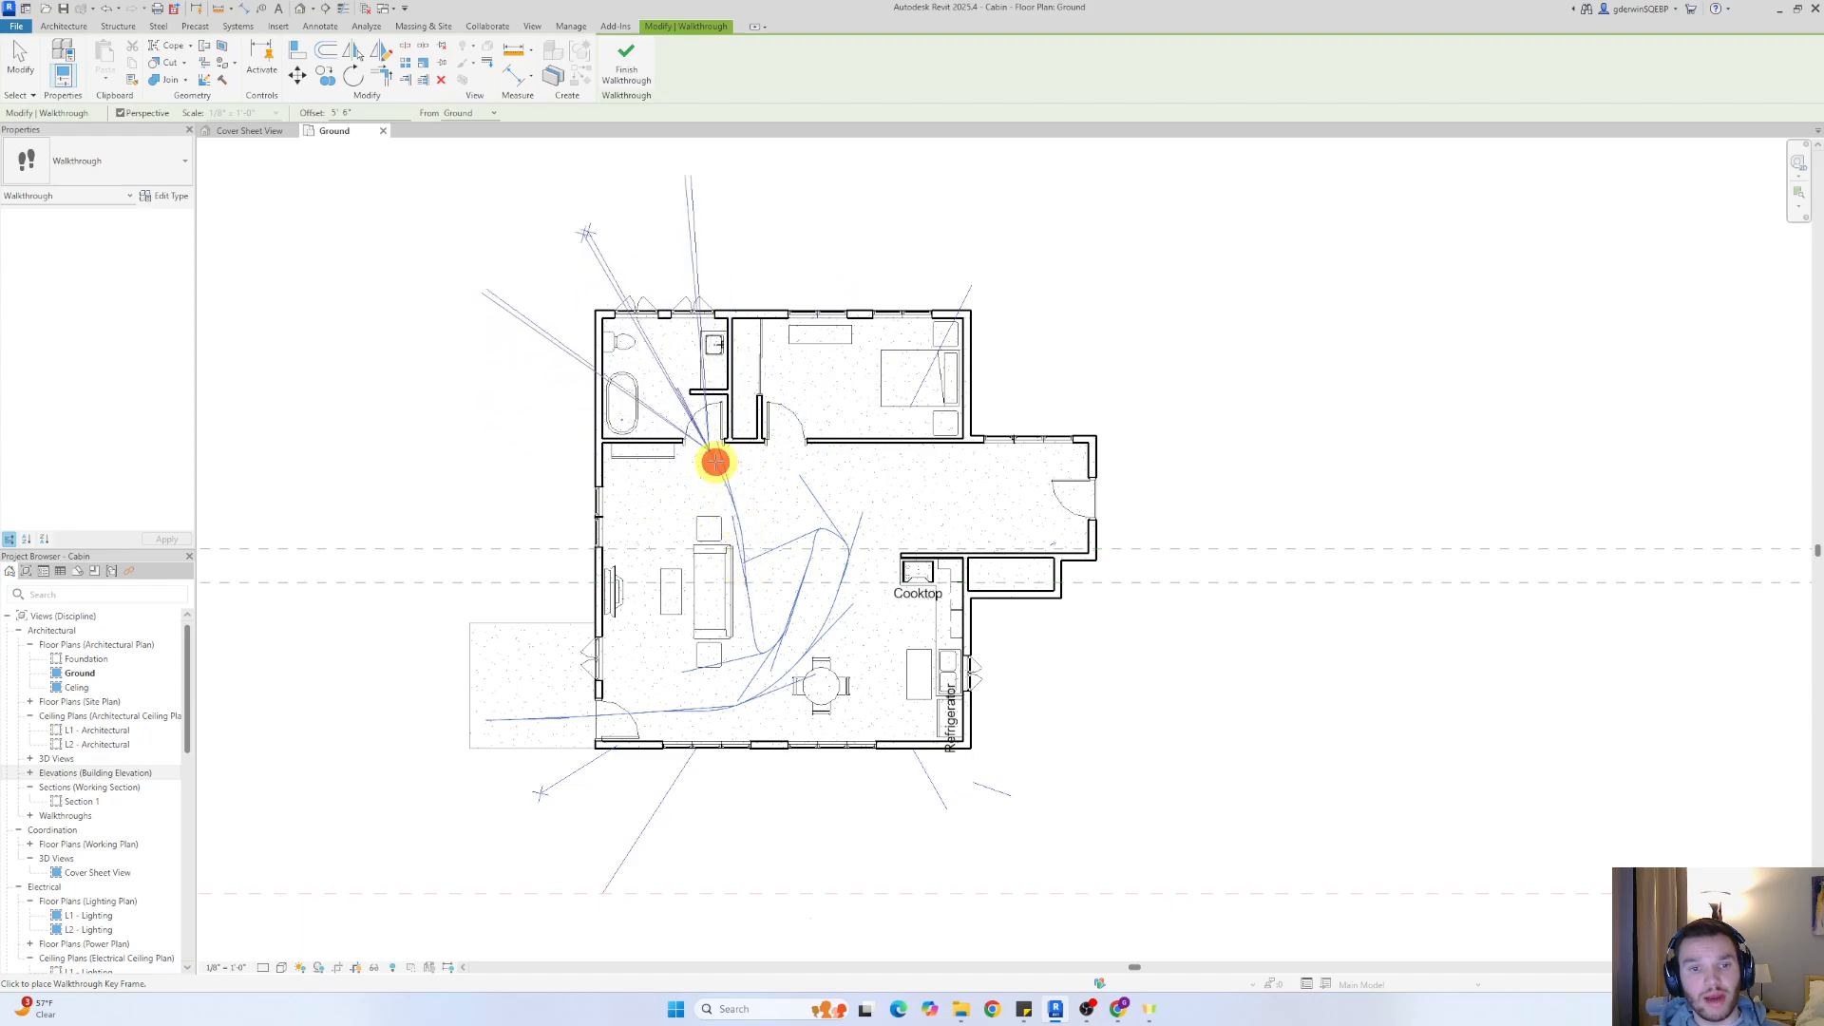
Loop the walkthrough key frames into the bathroom and back out to the living area near the bedroom door
left_click(688, 432)
left_click(659, 400)
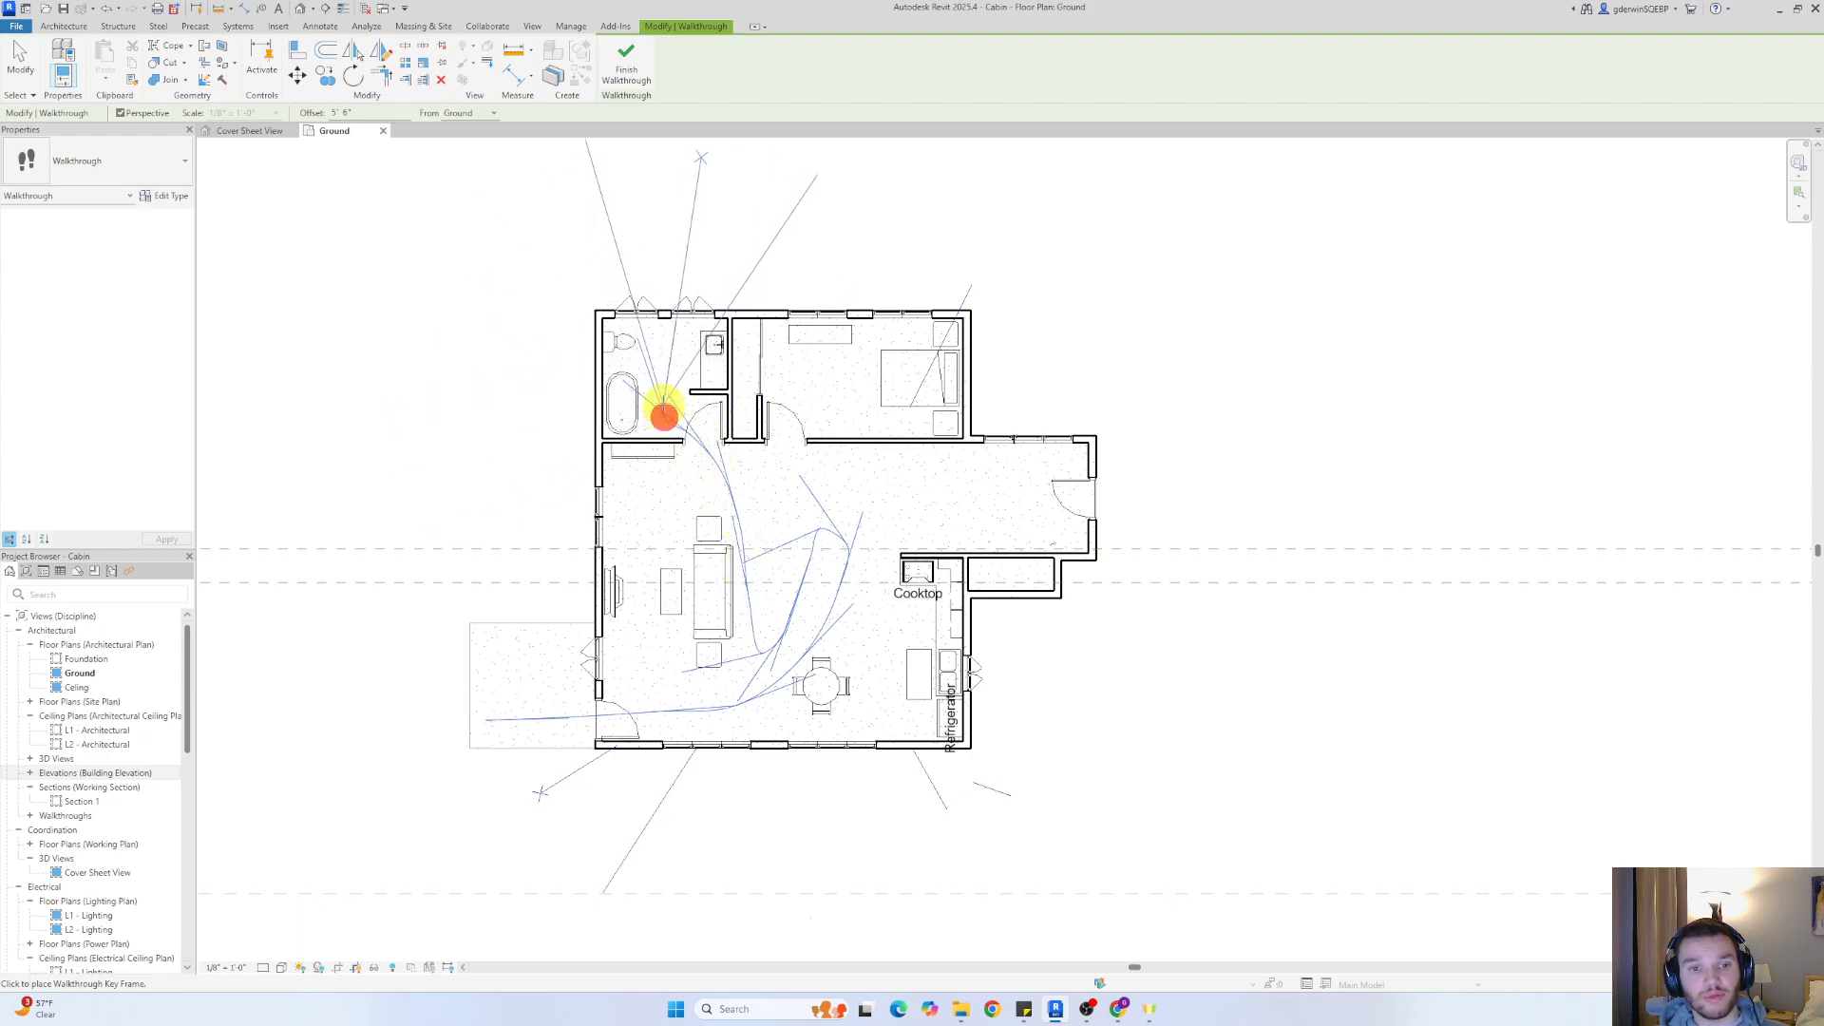
left_click(669, 380)
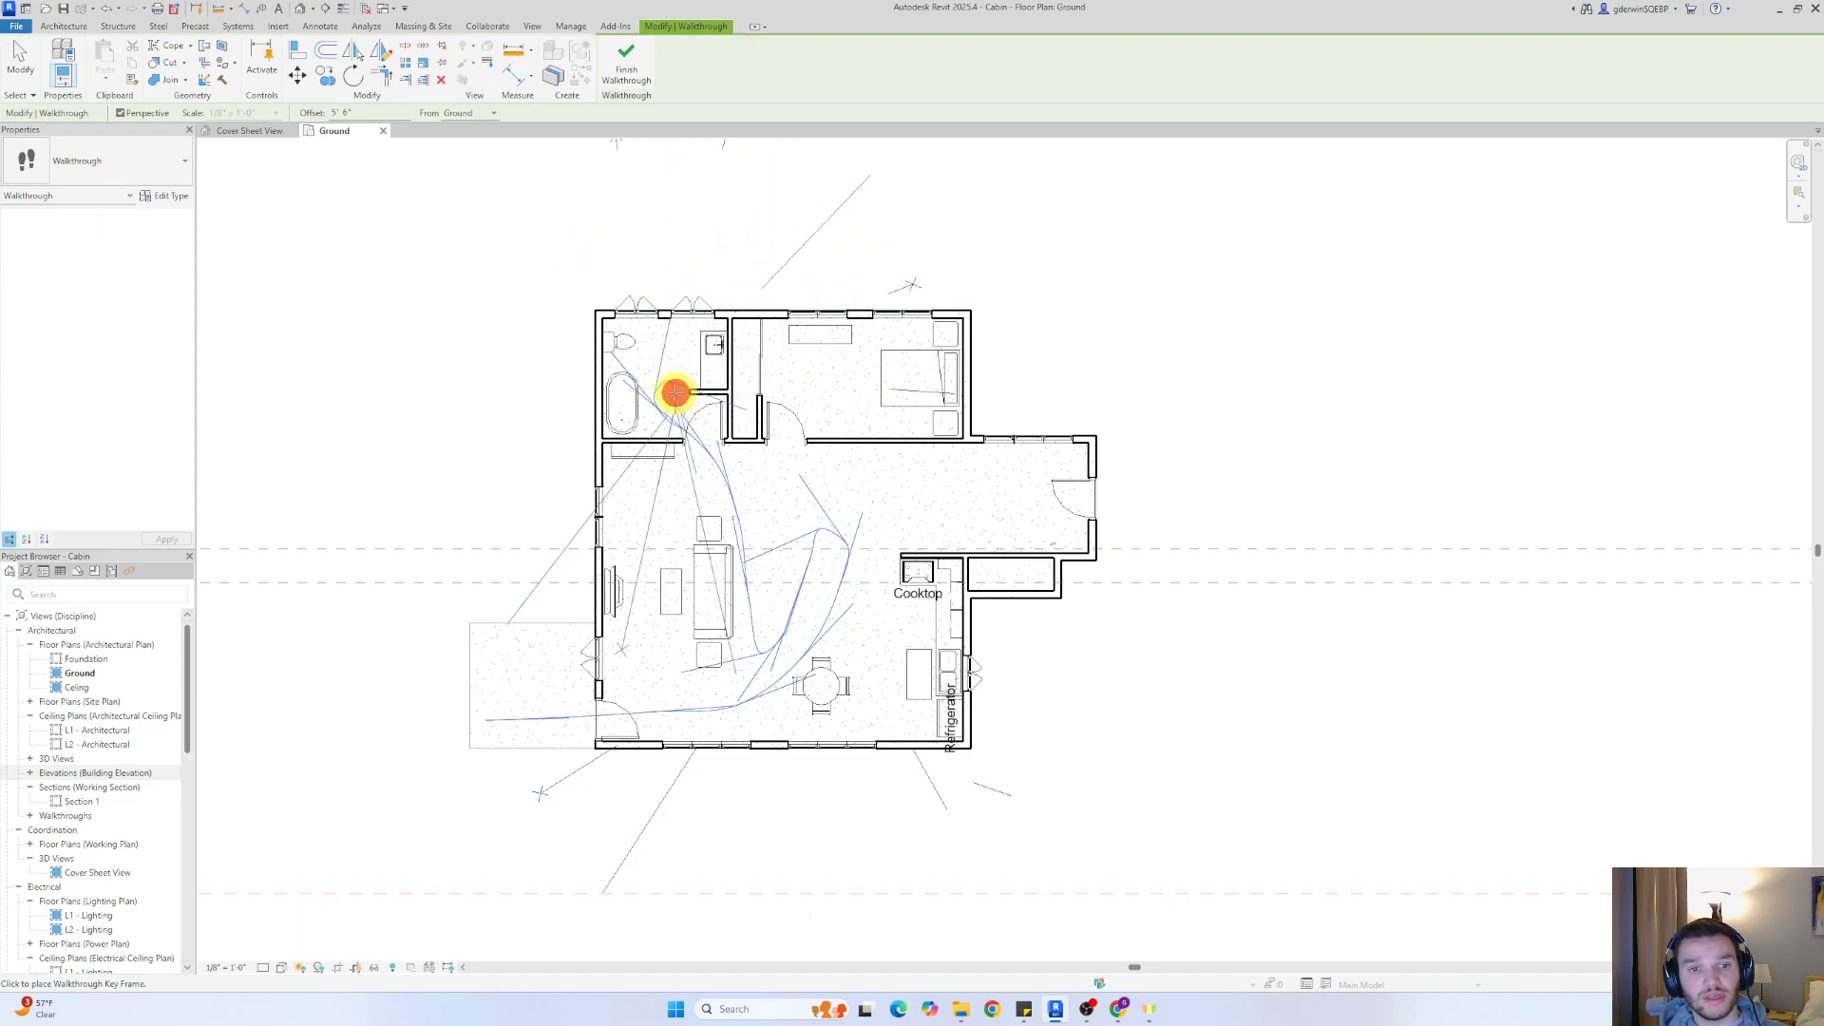
left_click(708, 435)
left_click(756, 469)
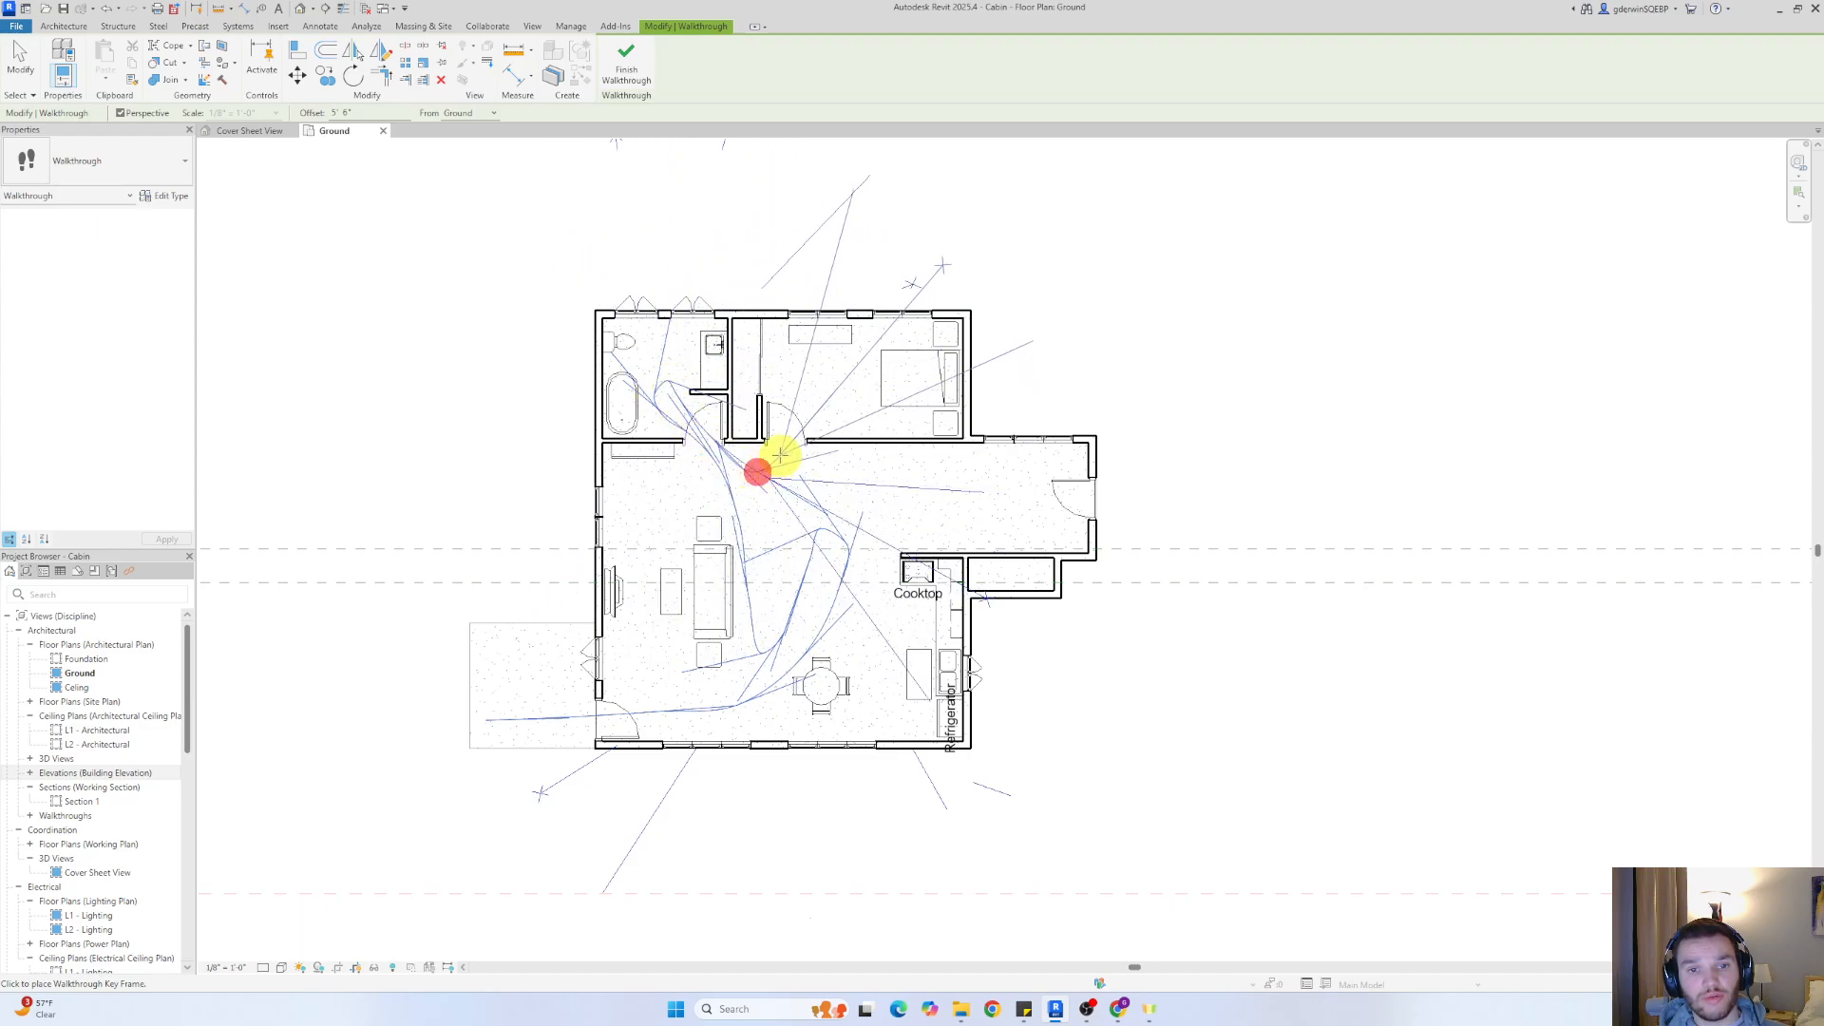
Loop the walkthrough key frames through the bedroom doorway, around inside the bedroom and back out of the room
left_click(782, 445)
left_click(782, 399)
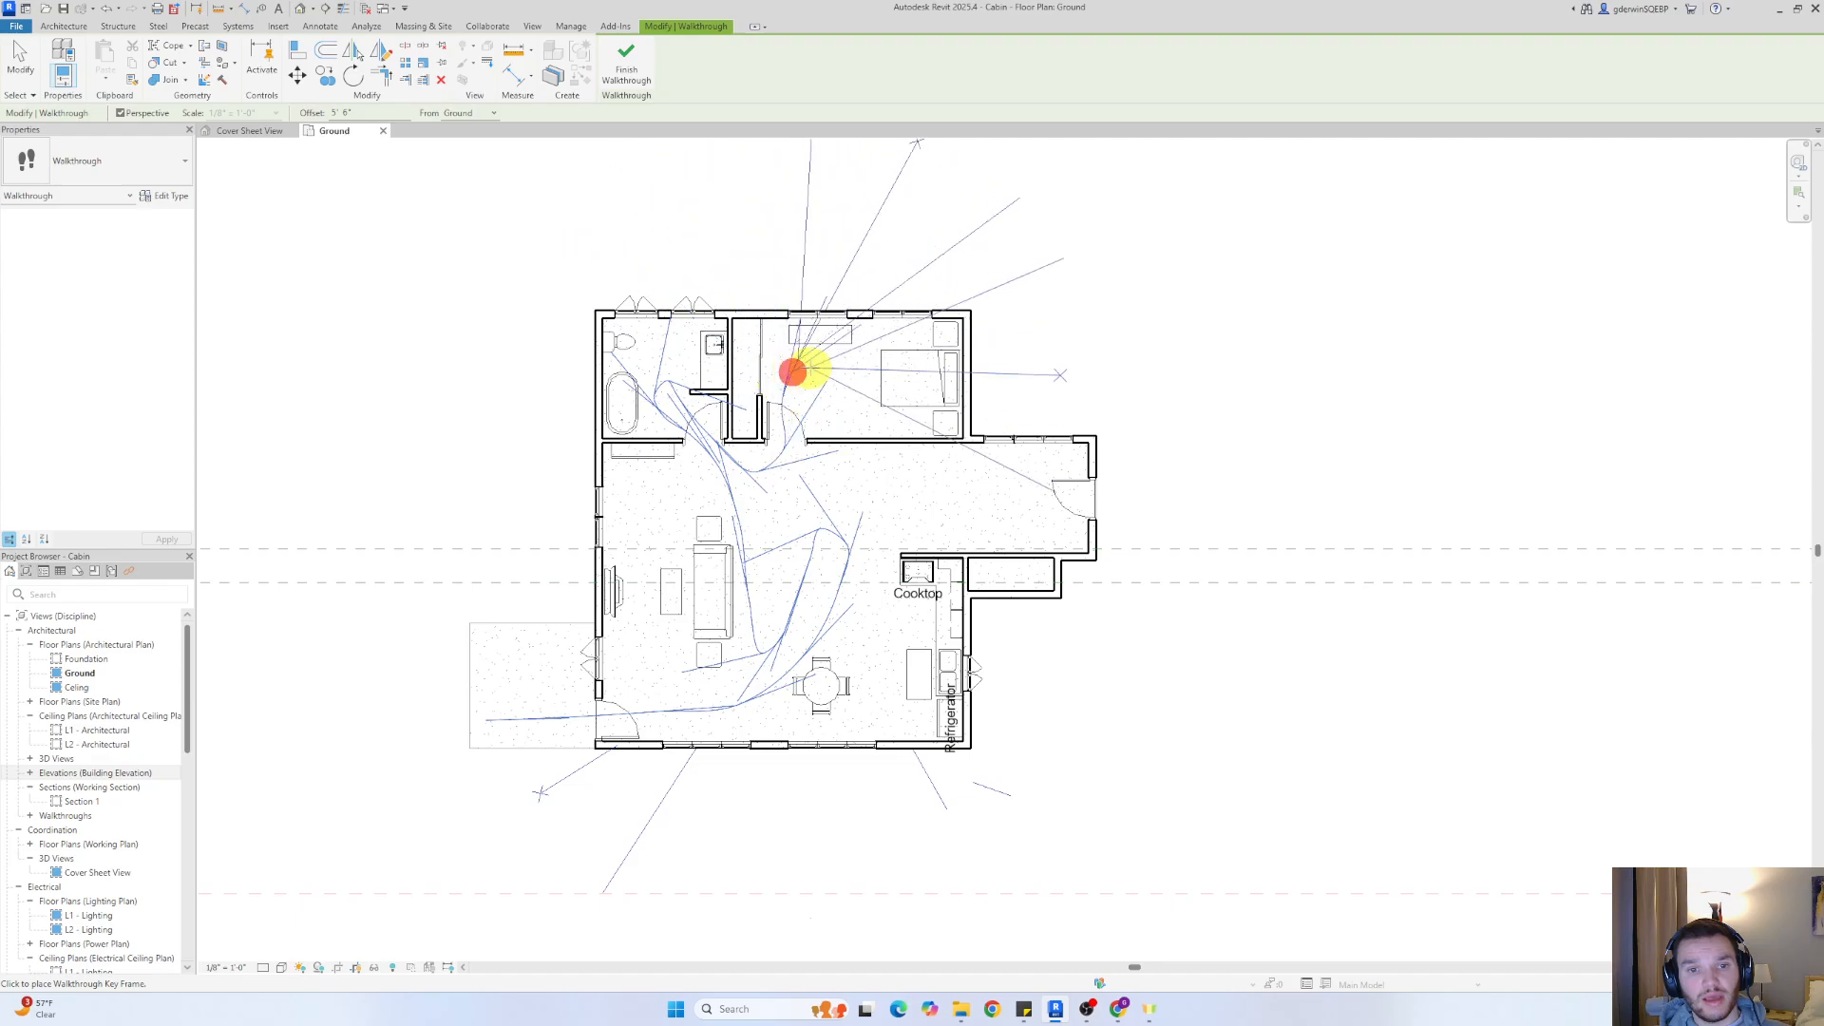
left_click(820, 392)
left_click(799, 425)
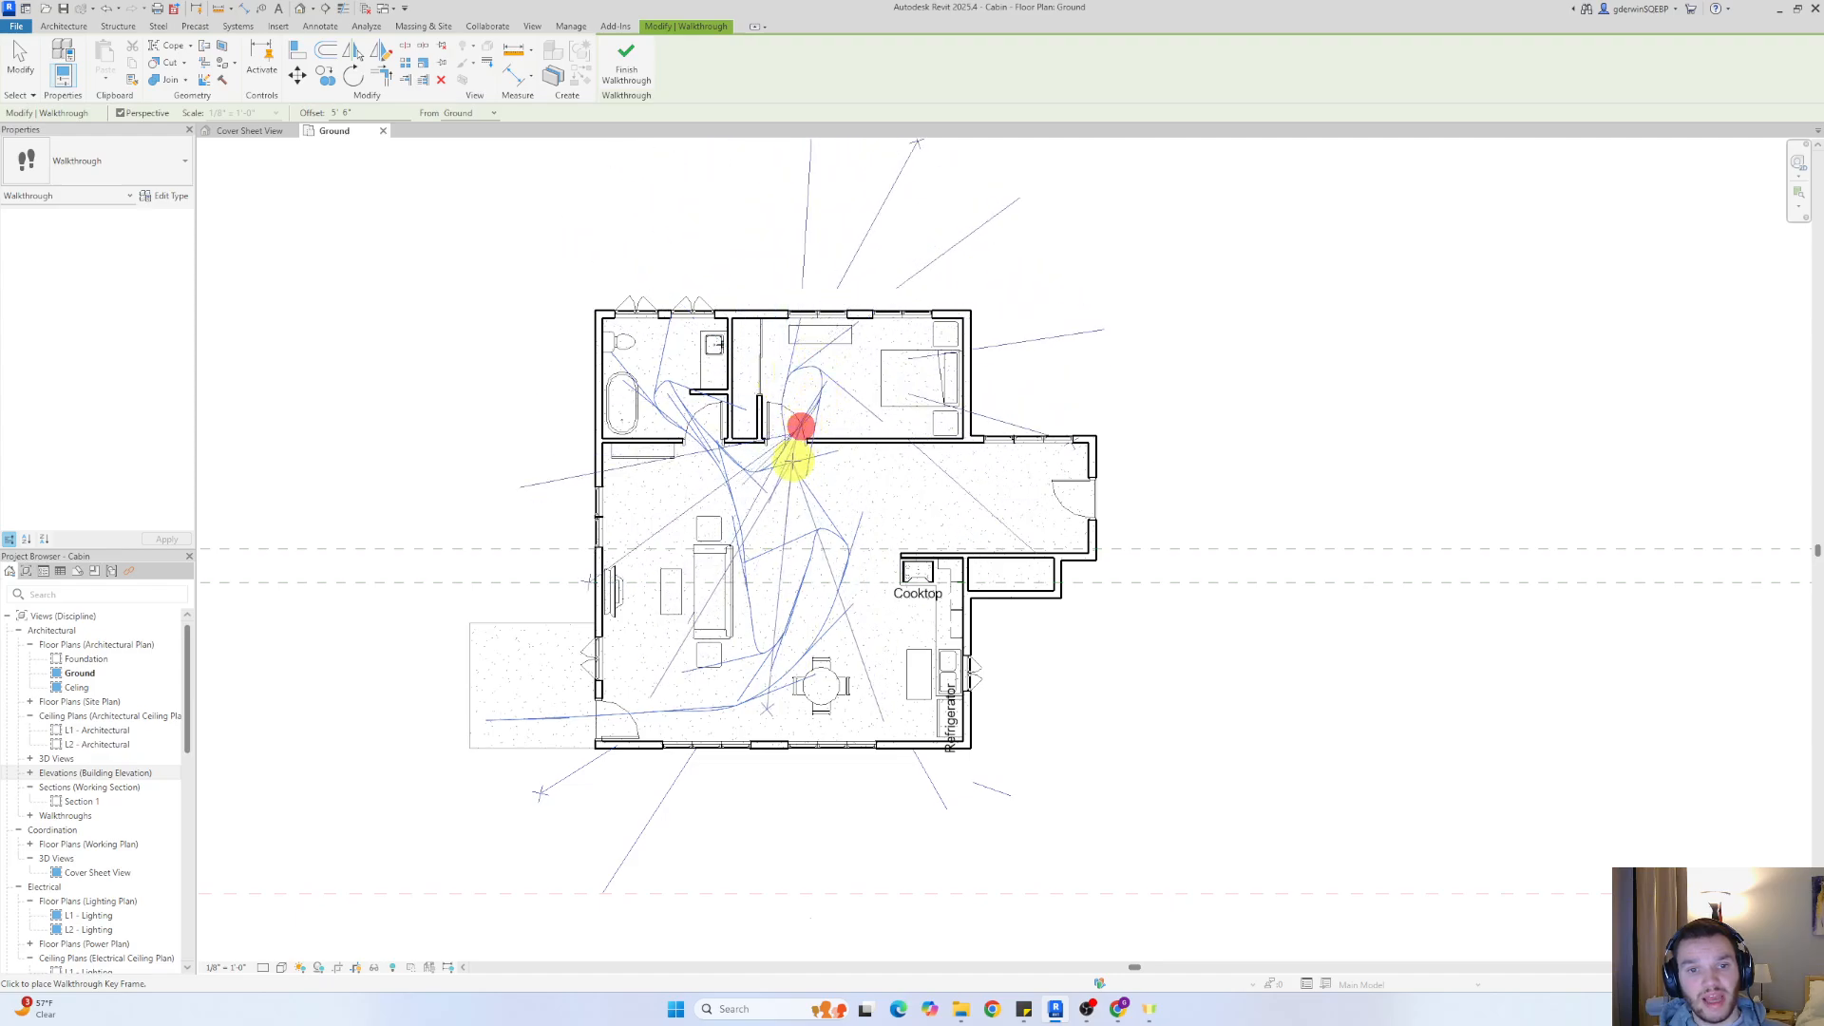
left_click(794, 465)
Extend the walkthrough path along the hallway and out through the far exterior door, finish placing key frames and deselect the path
left_click(823, 488)
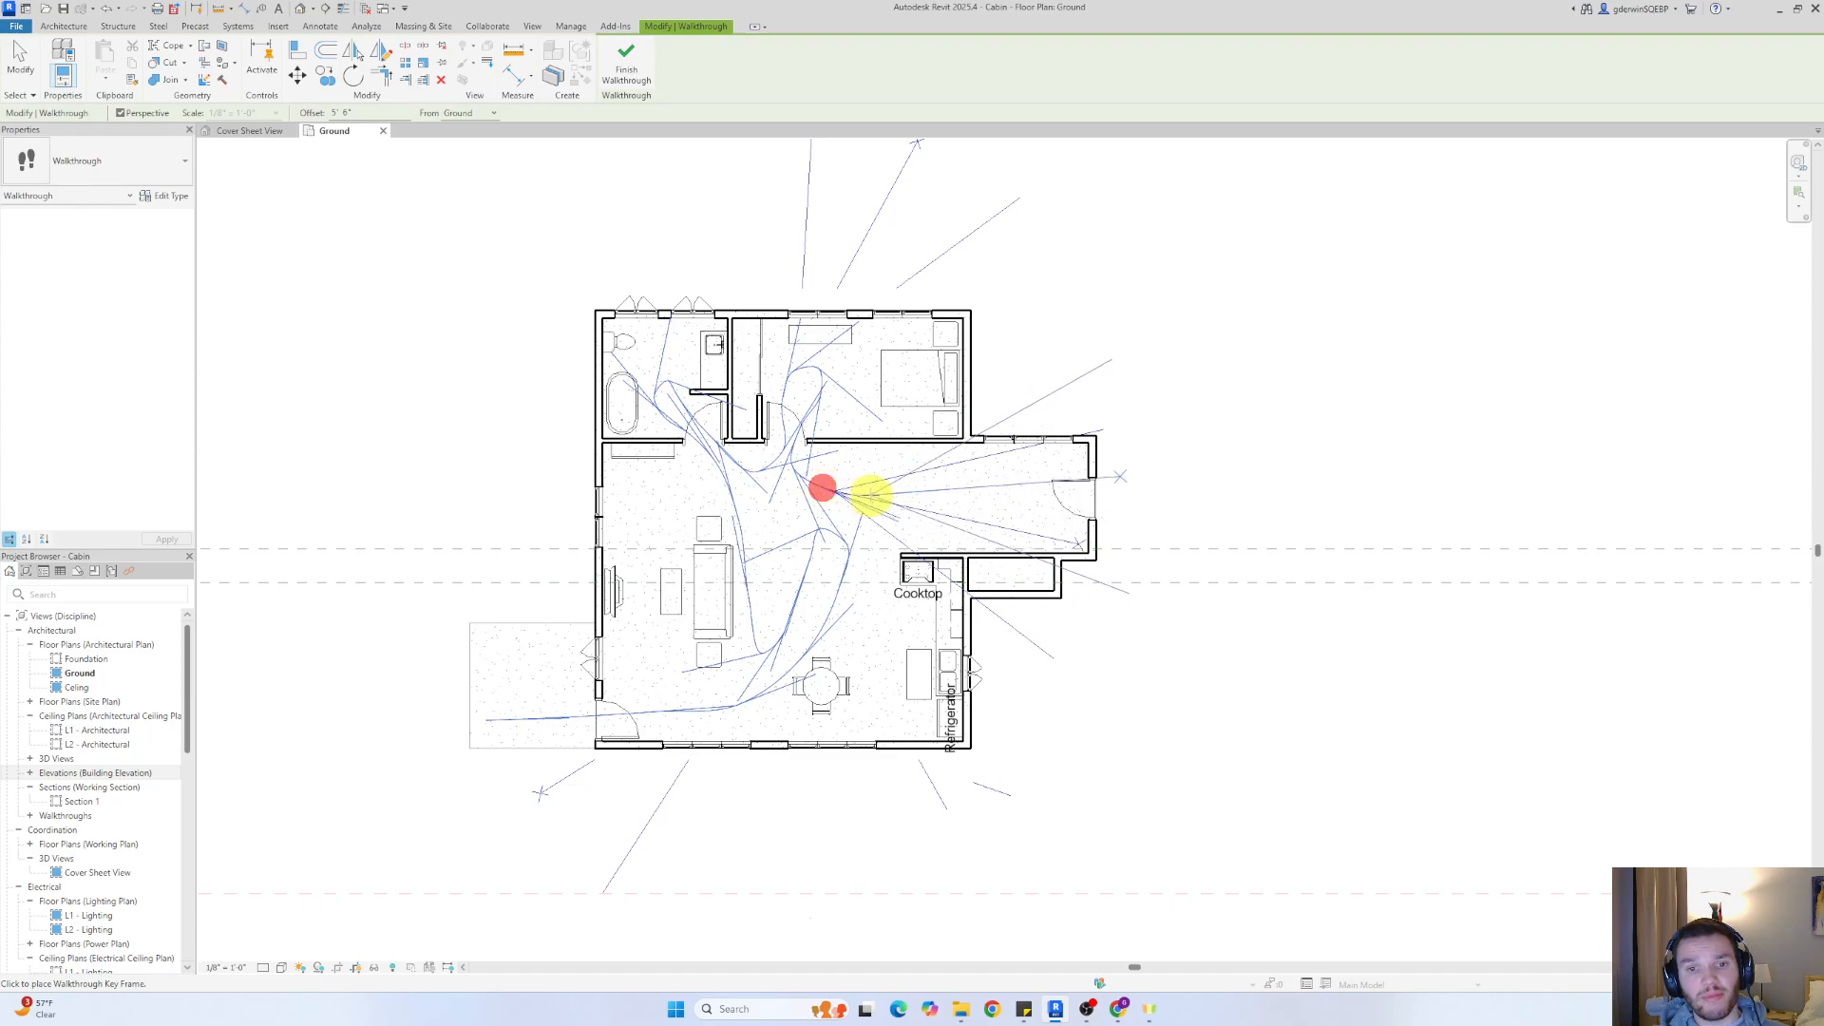
left_click(937, 496)
left_click(1039, 502)
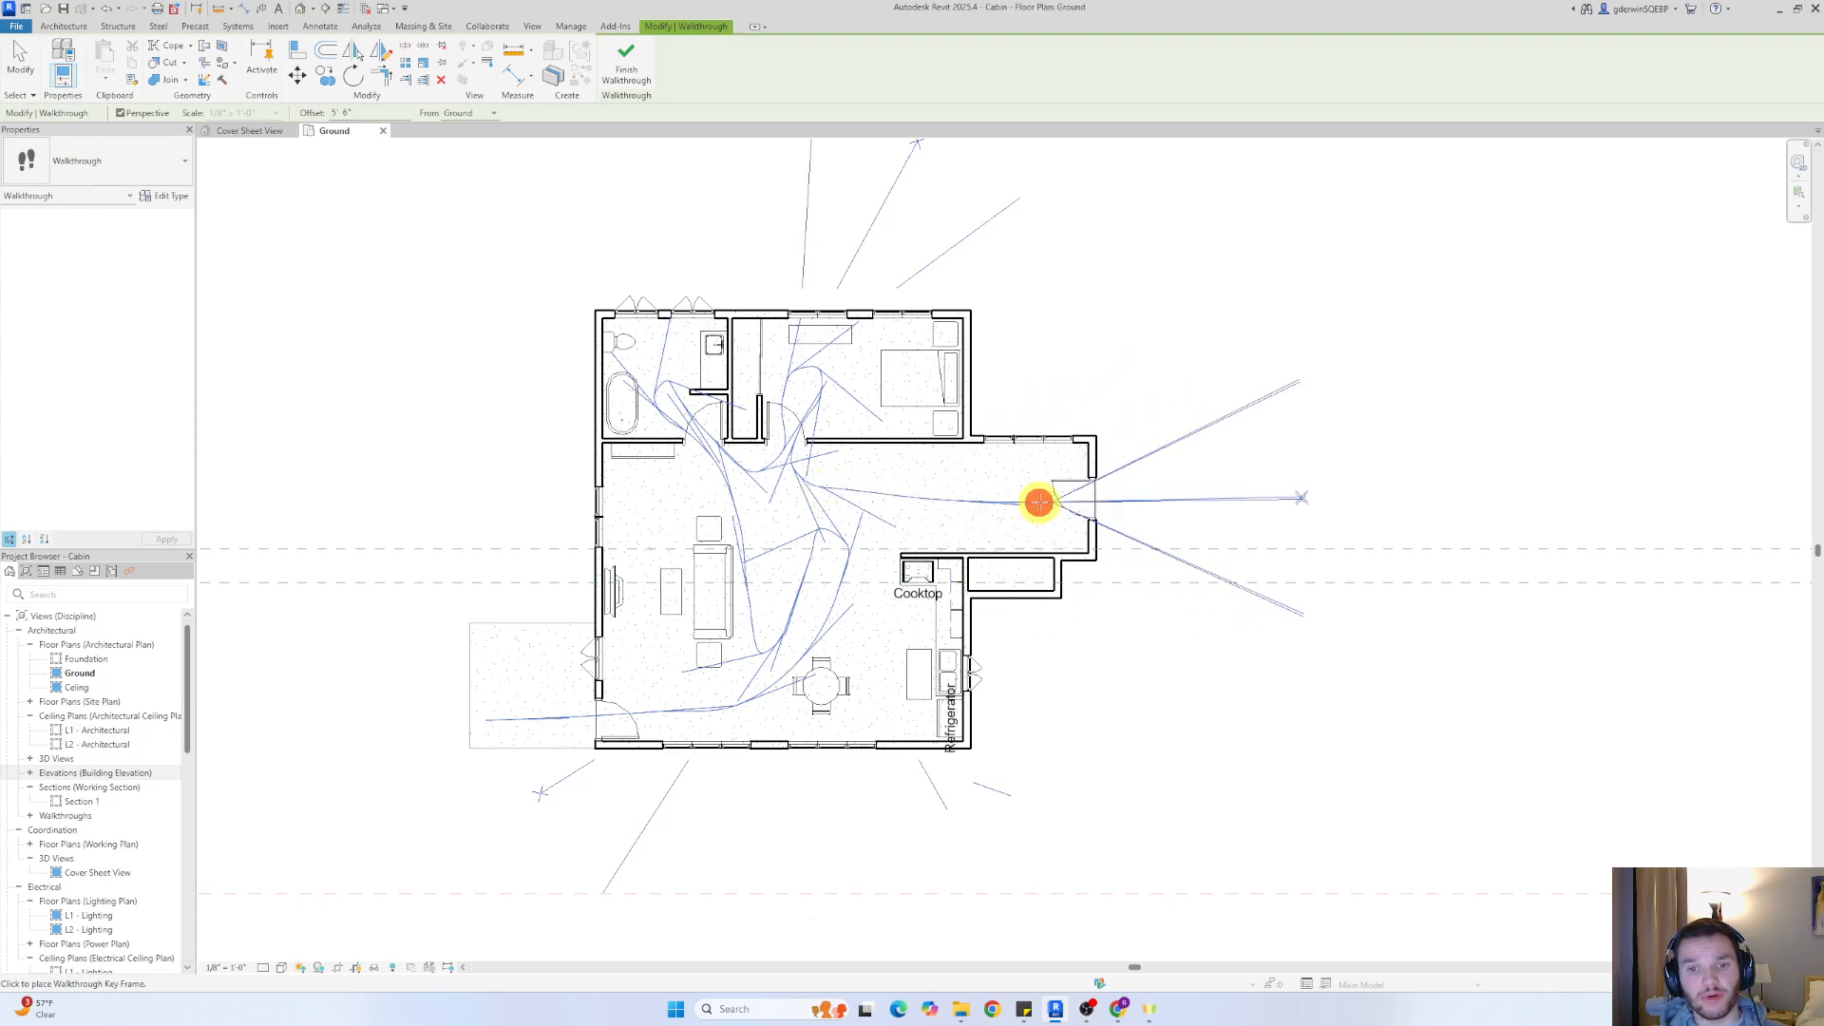
left_click(1207, 501)
right_click(1334, 451)
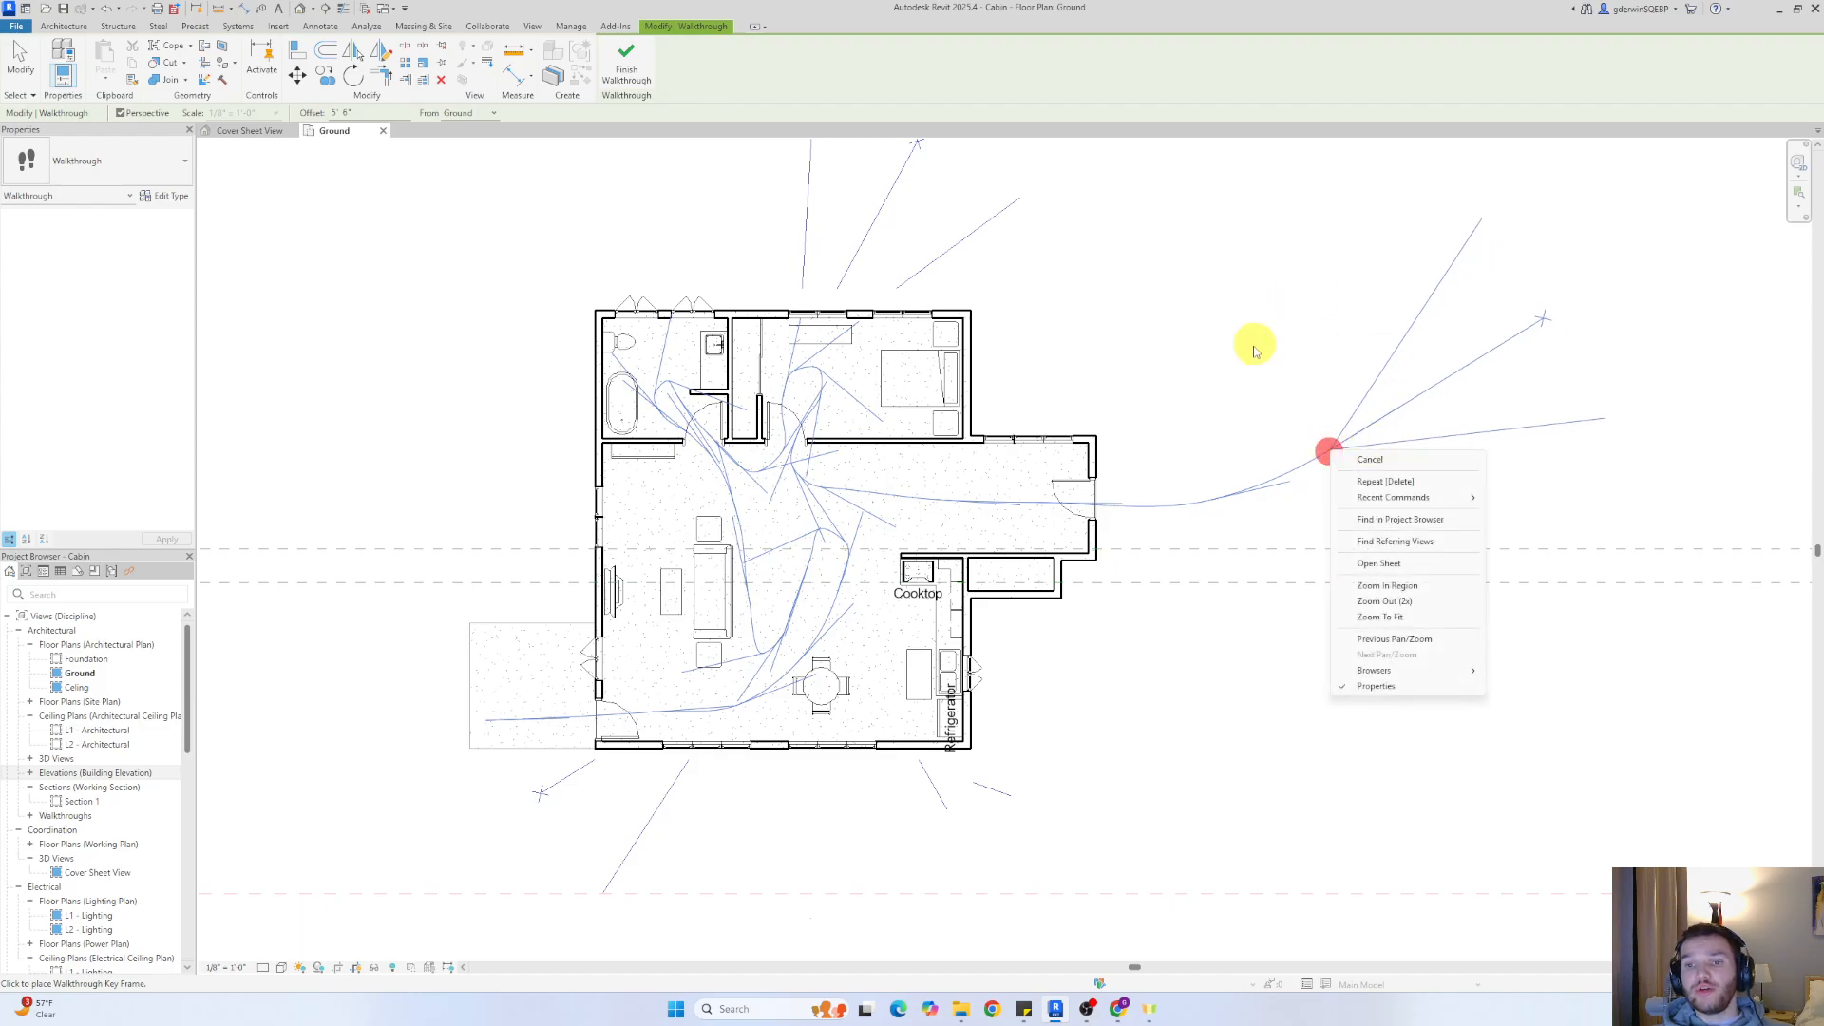
left_click(1405, 464)
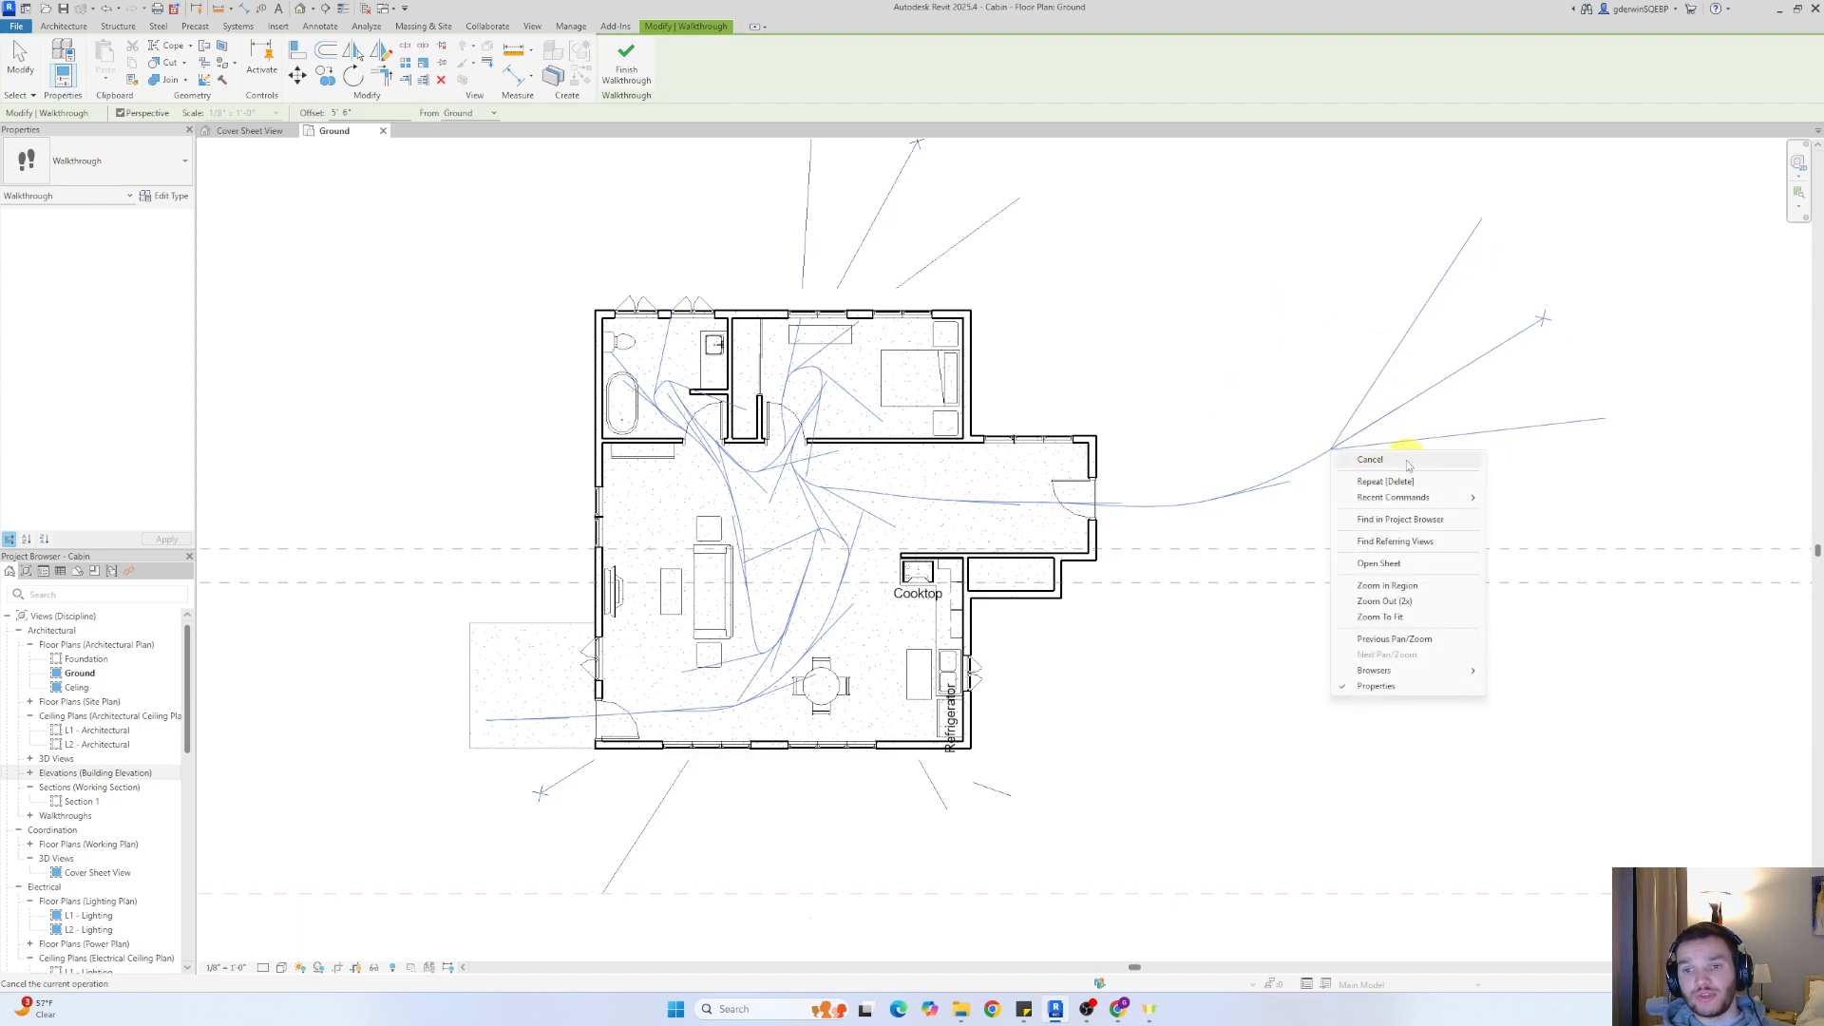
left_click(1406, 462)
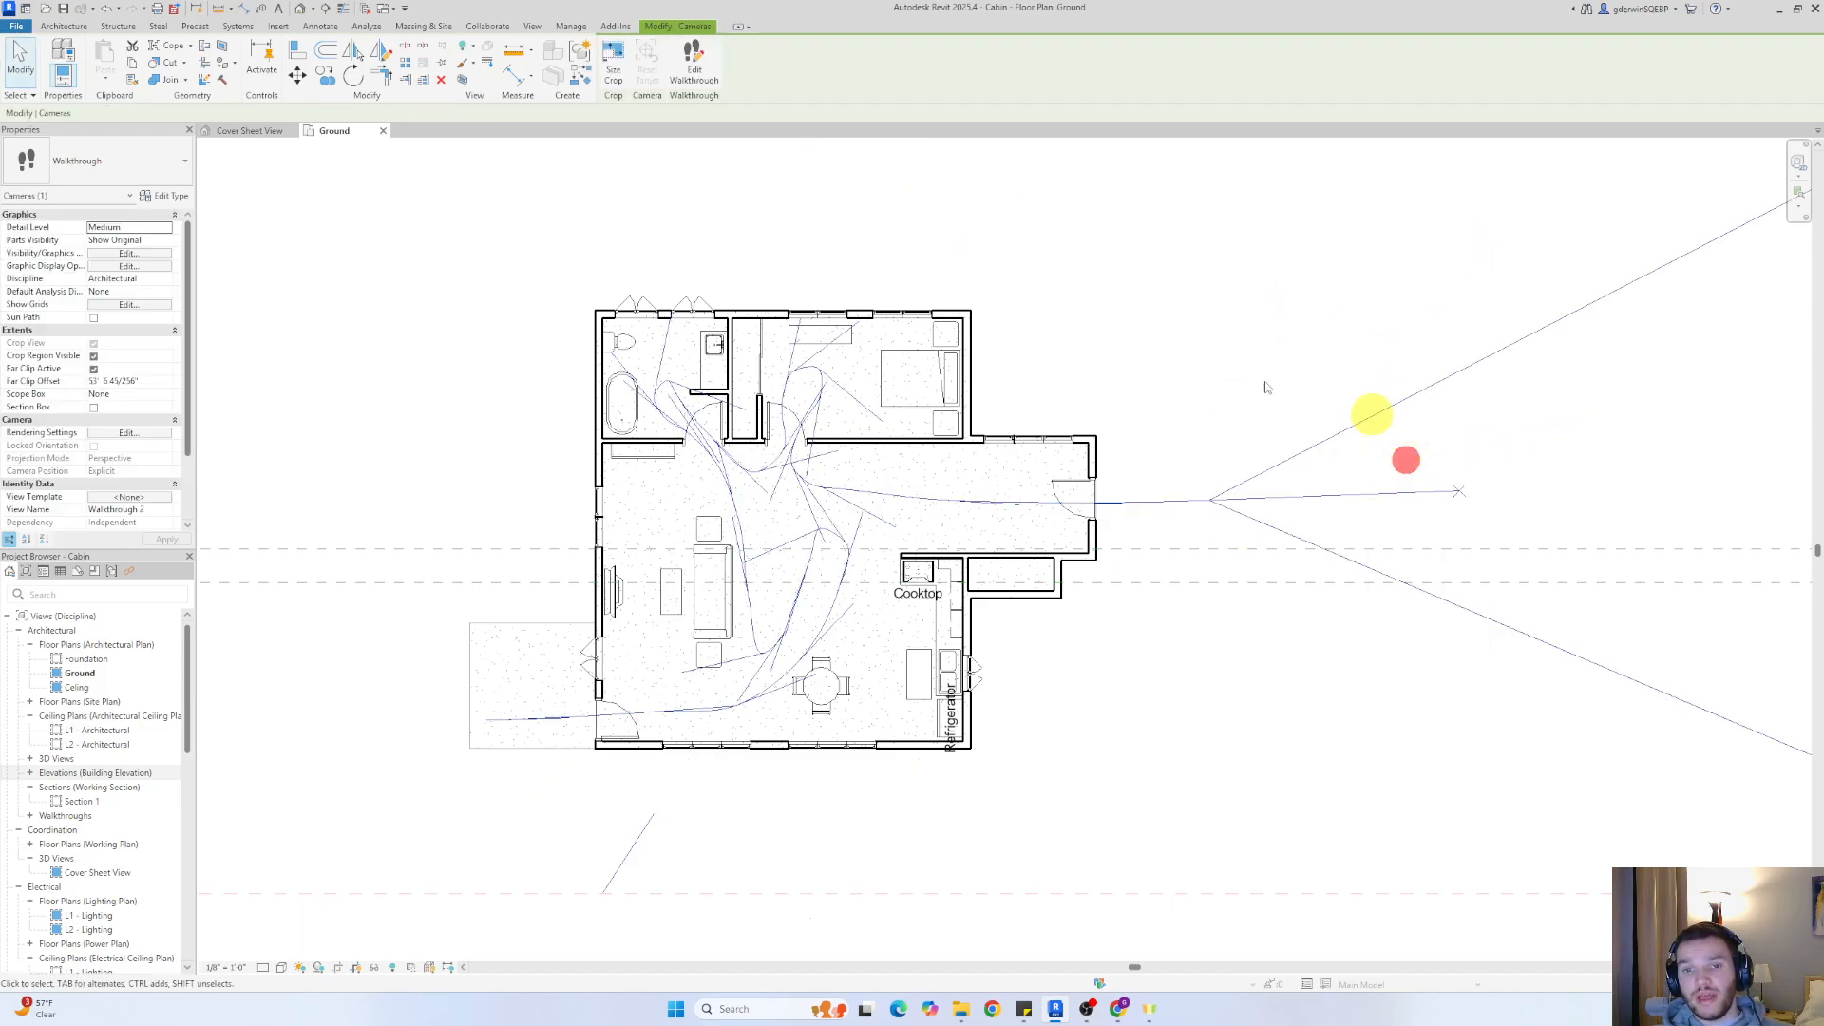
left_click(809, 499)
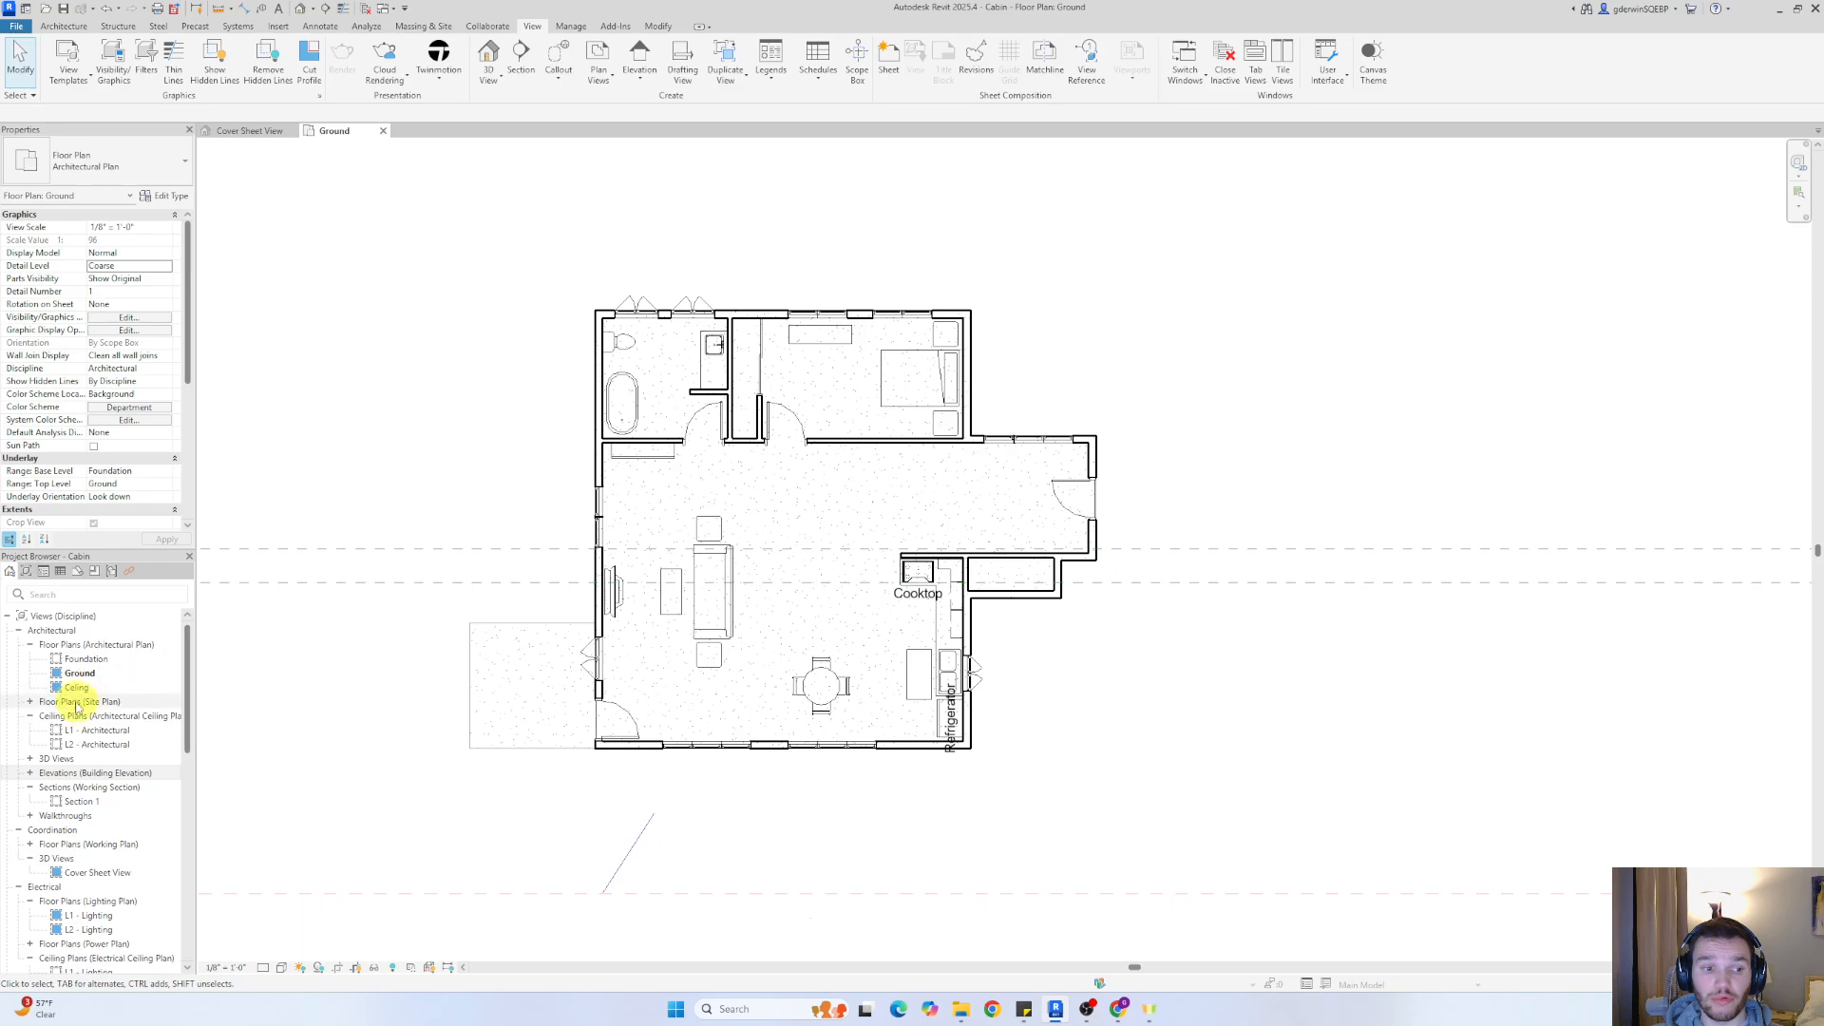
Expand the project's walkthrough views, open Walkthrough 1 to check it, and close that view
scroll(95, 708, "down", 3)
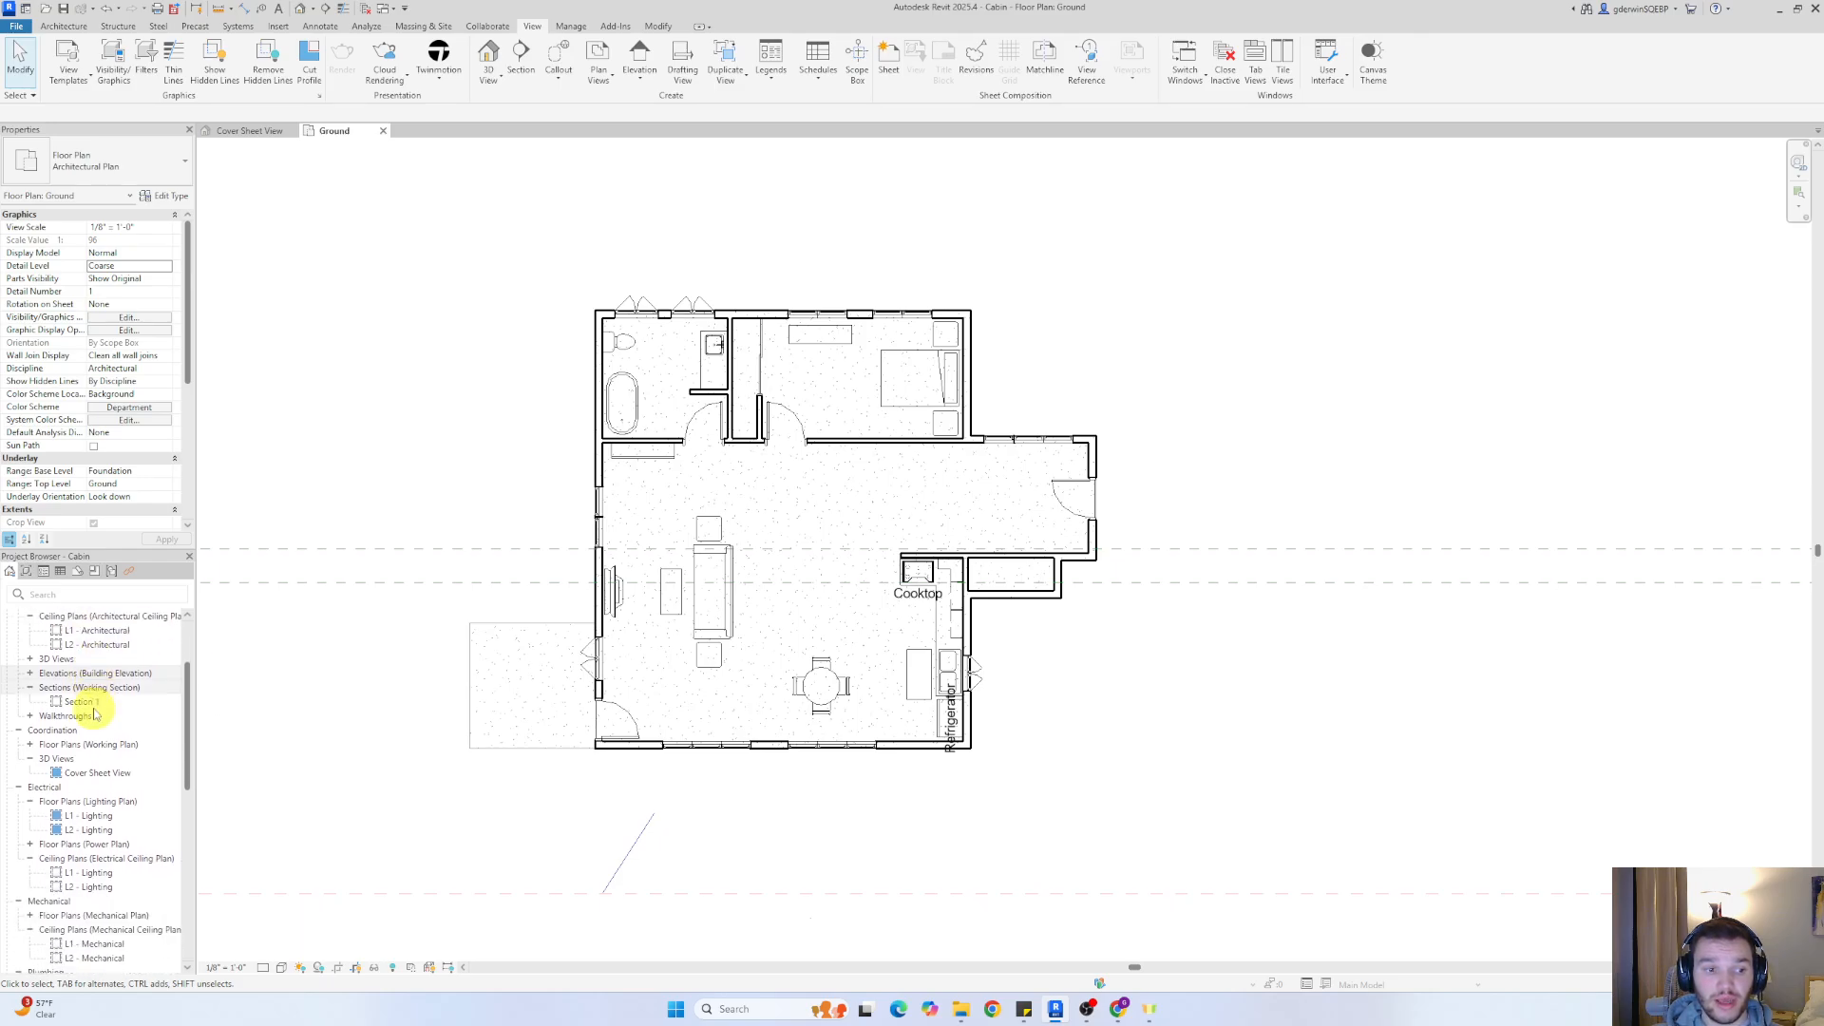
left_click(29, 719)
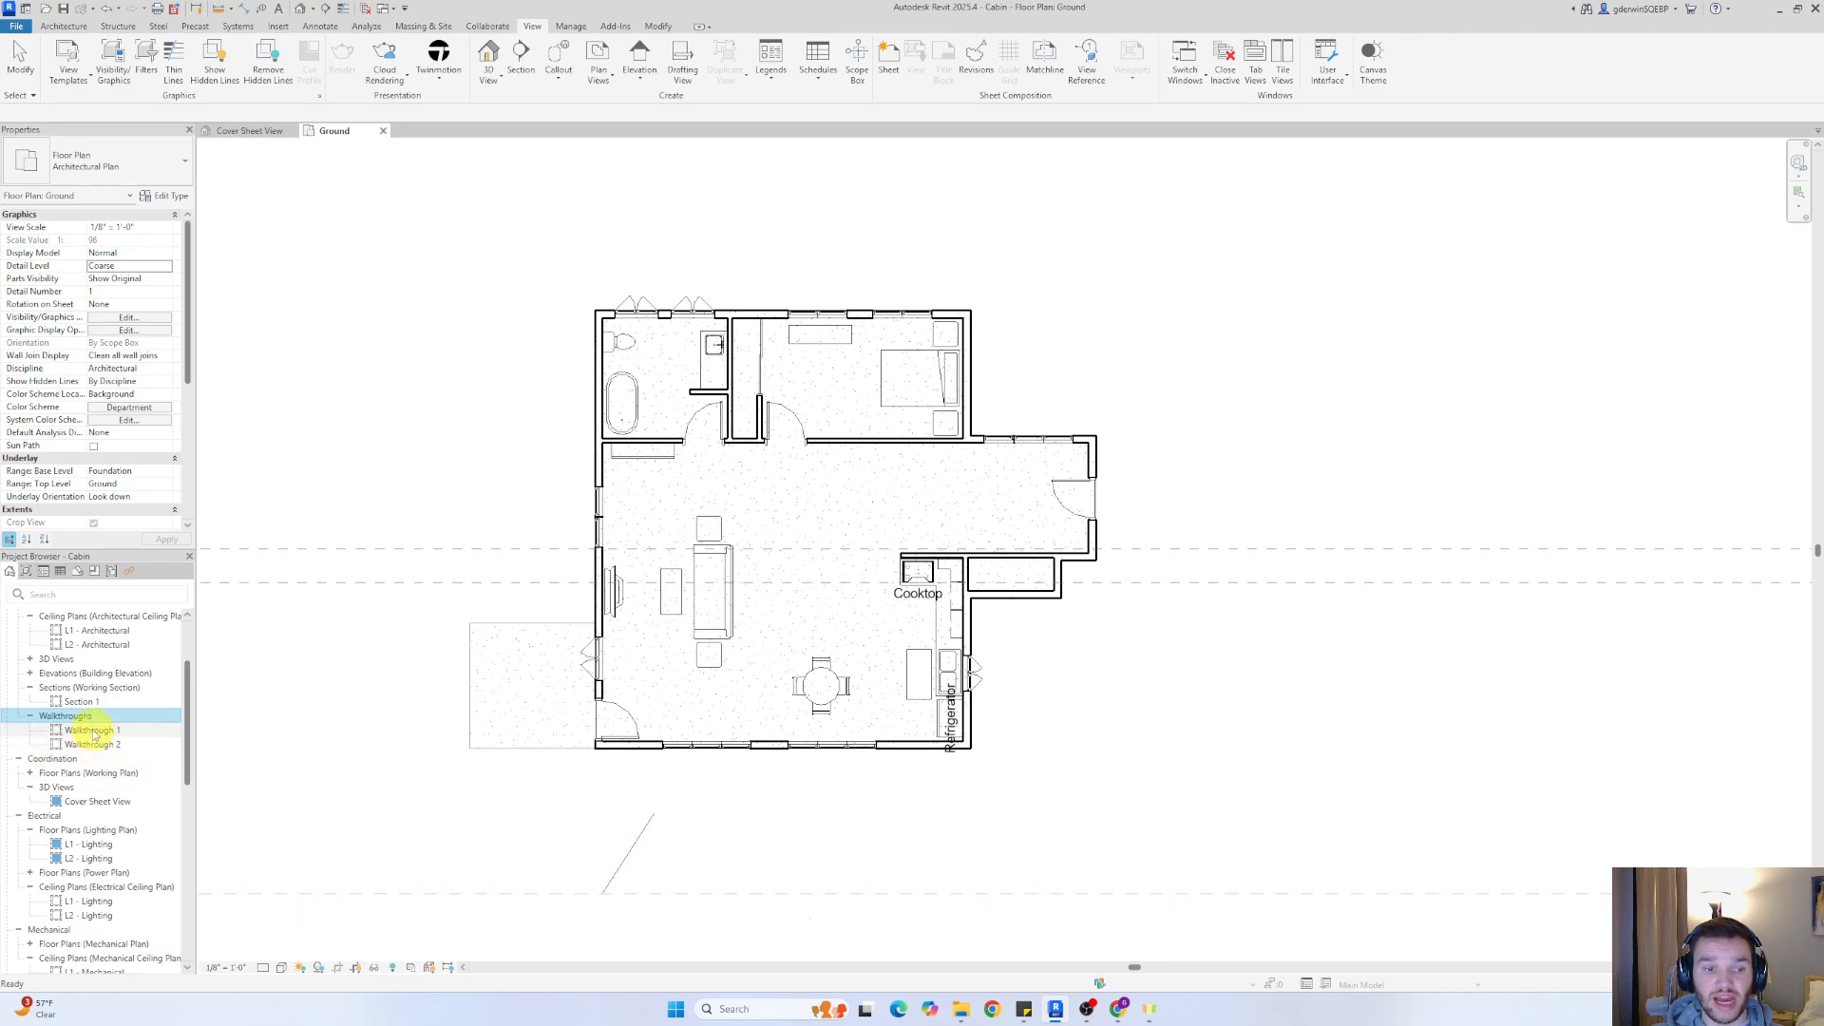
double_click(92, 729)
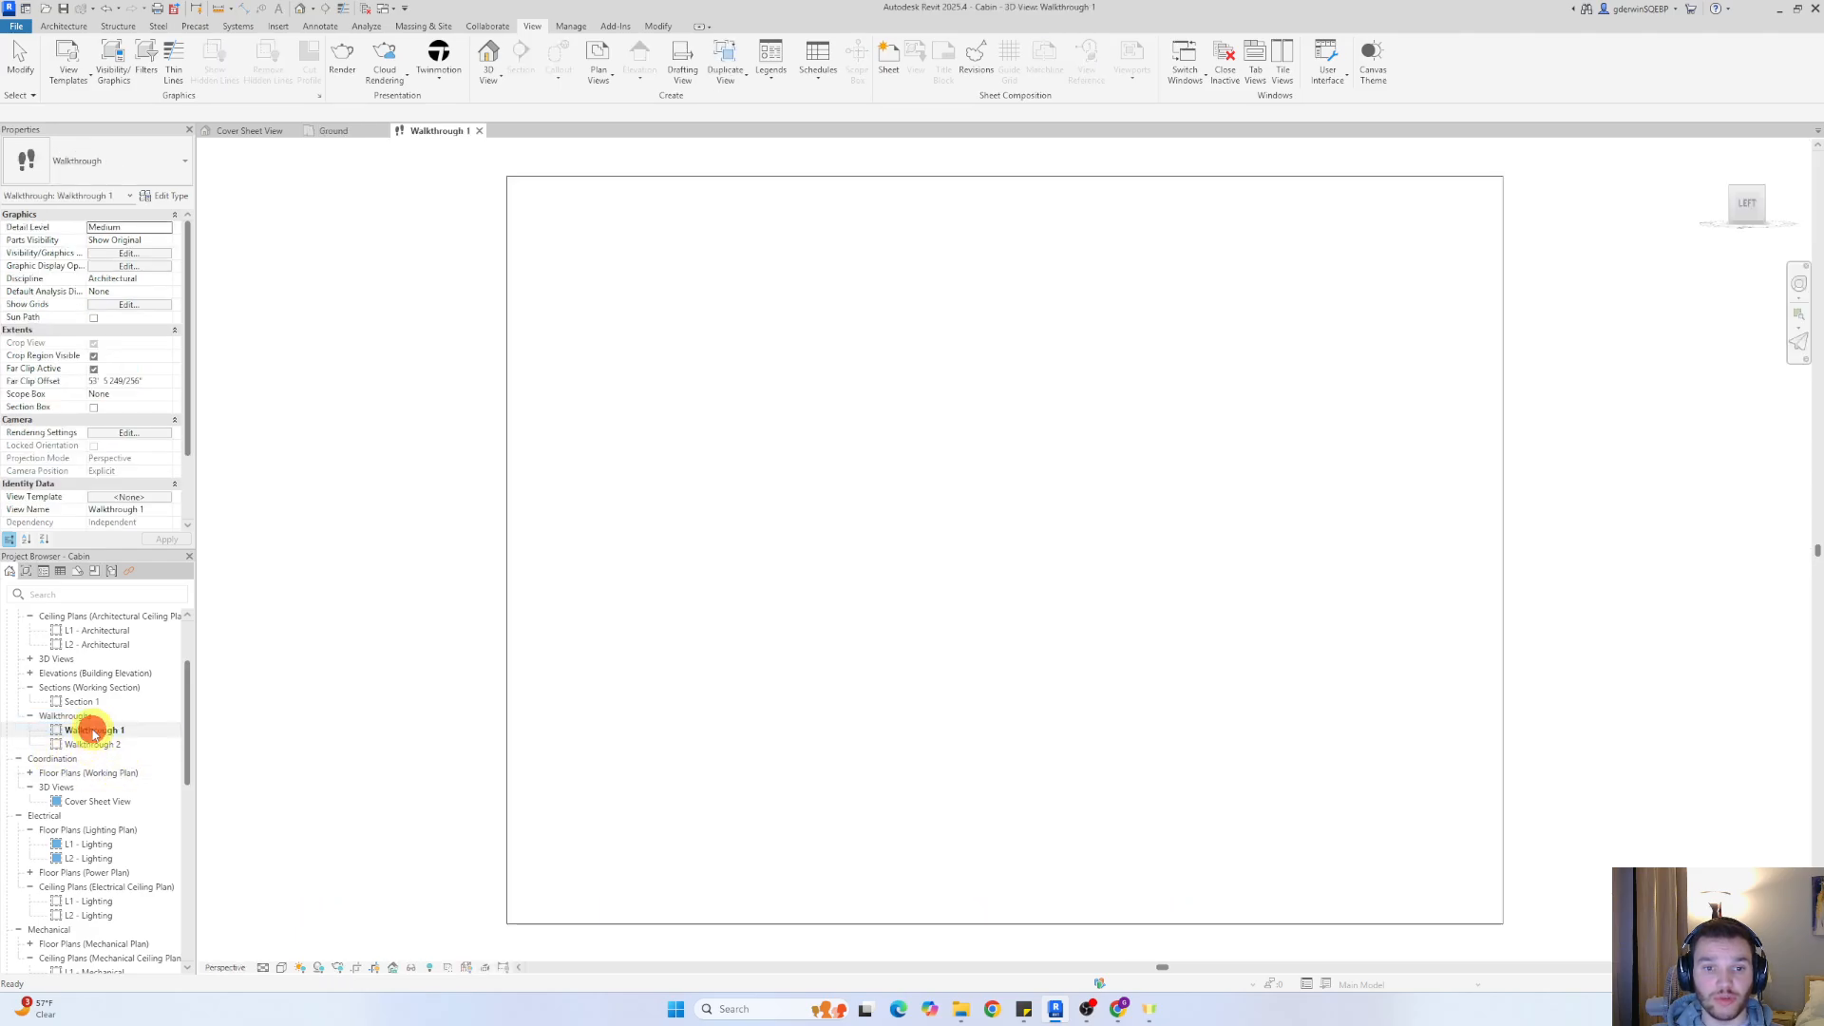
right_click(84, 730)
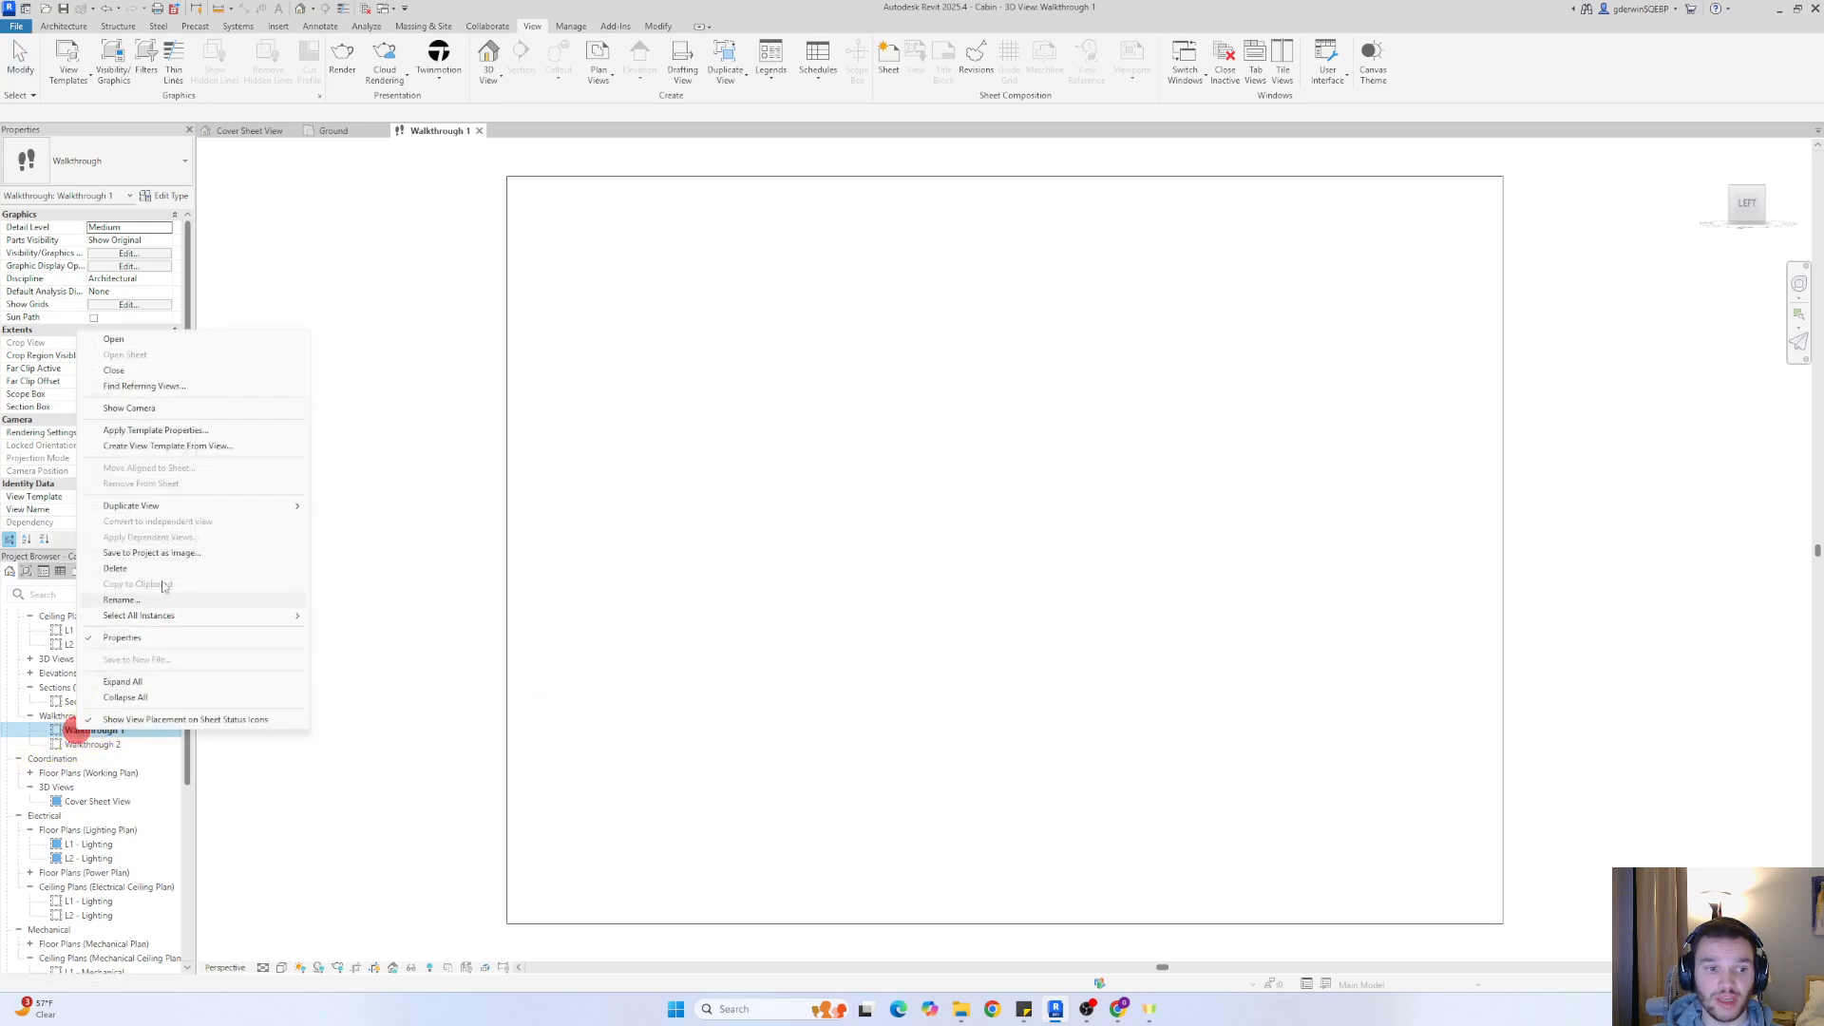
left_click(479, 131)
Show the Walkthrough 2 camera in the Ground floor plan and open its path for editing
left_click(80, 745)
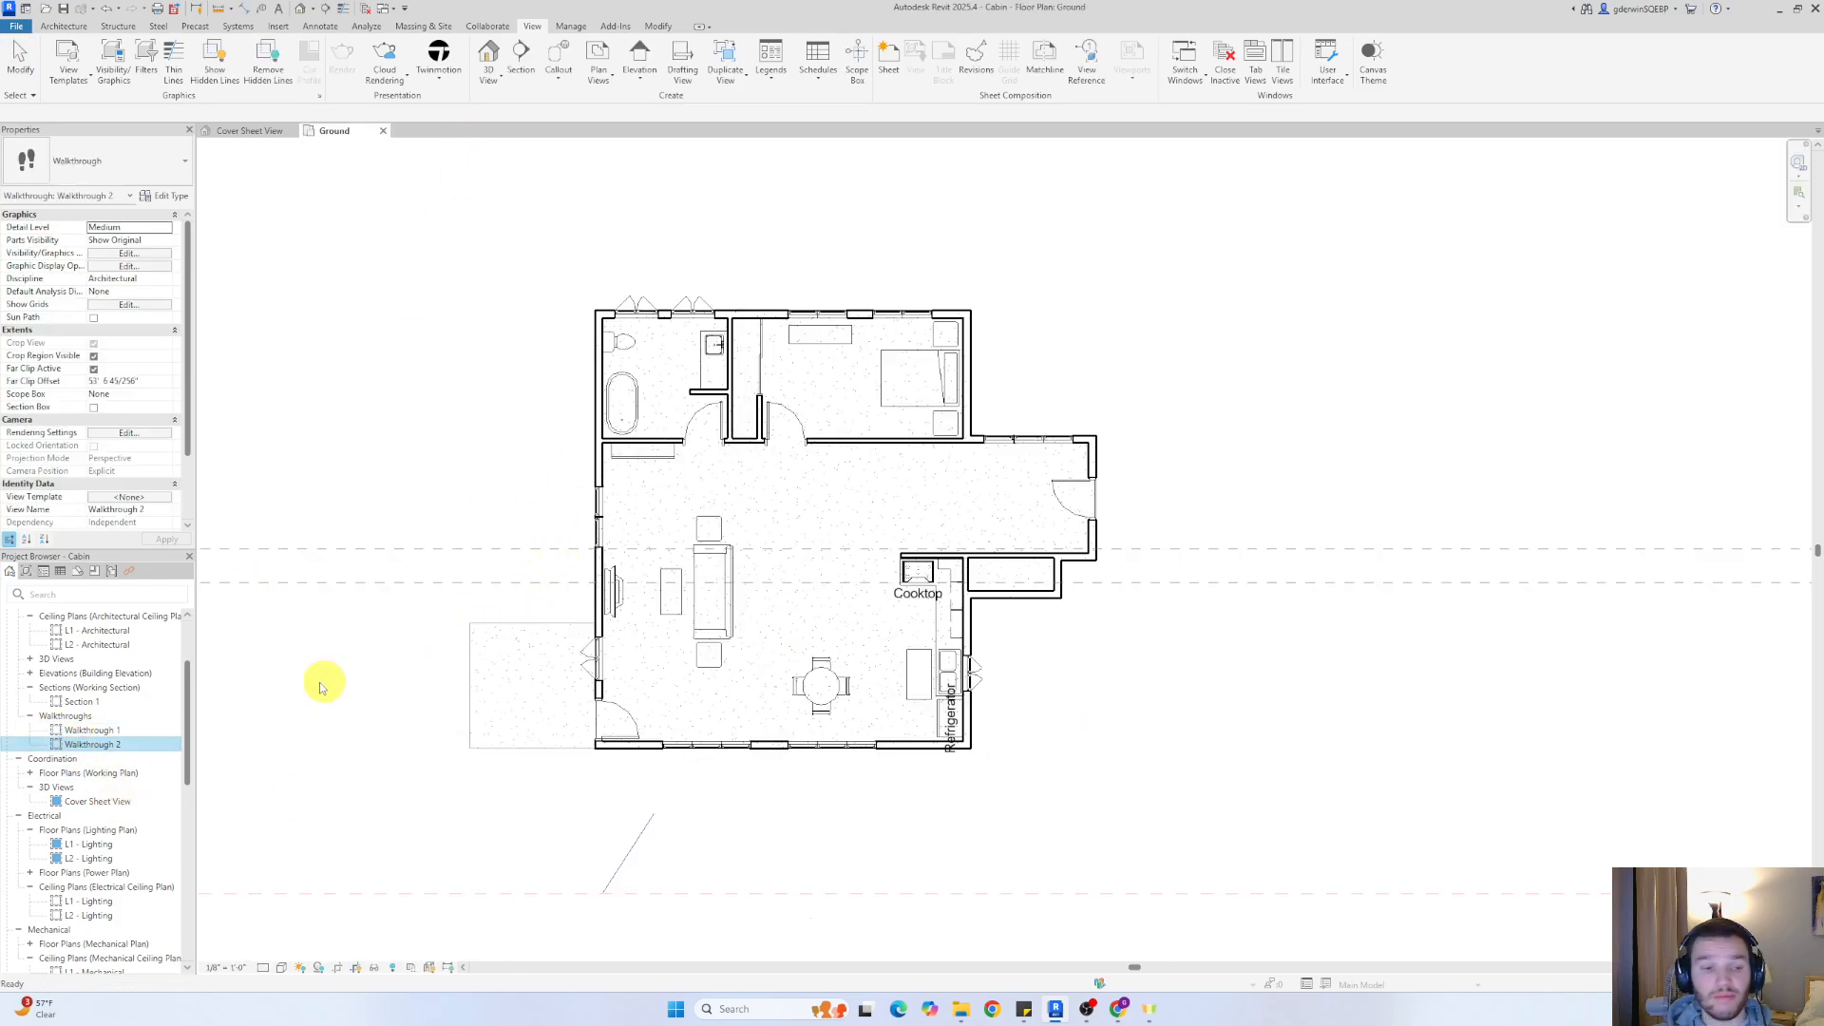
right_click(95, 746)
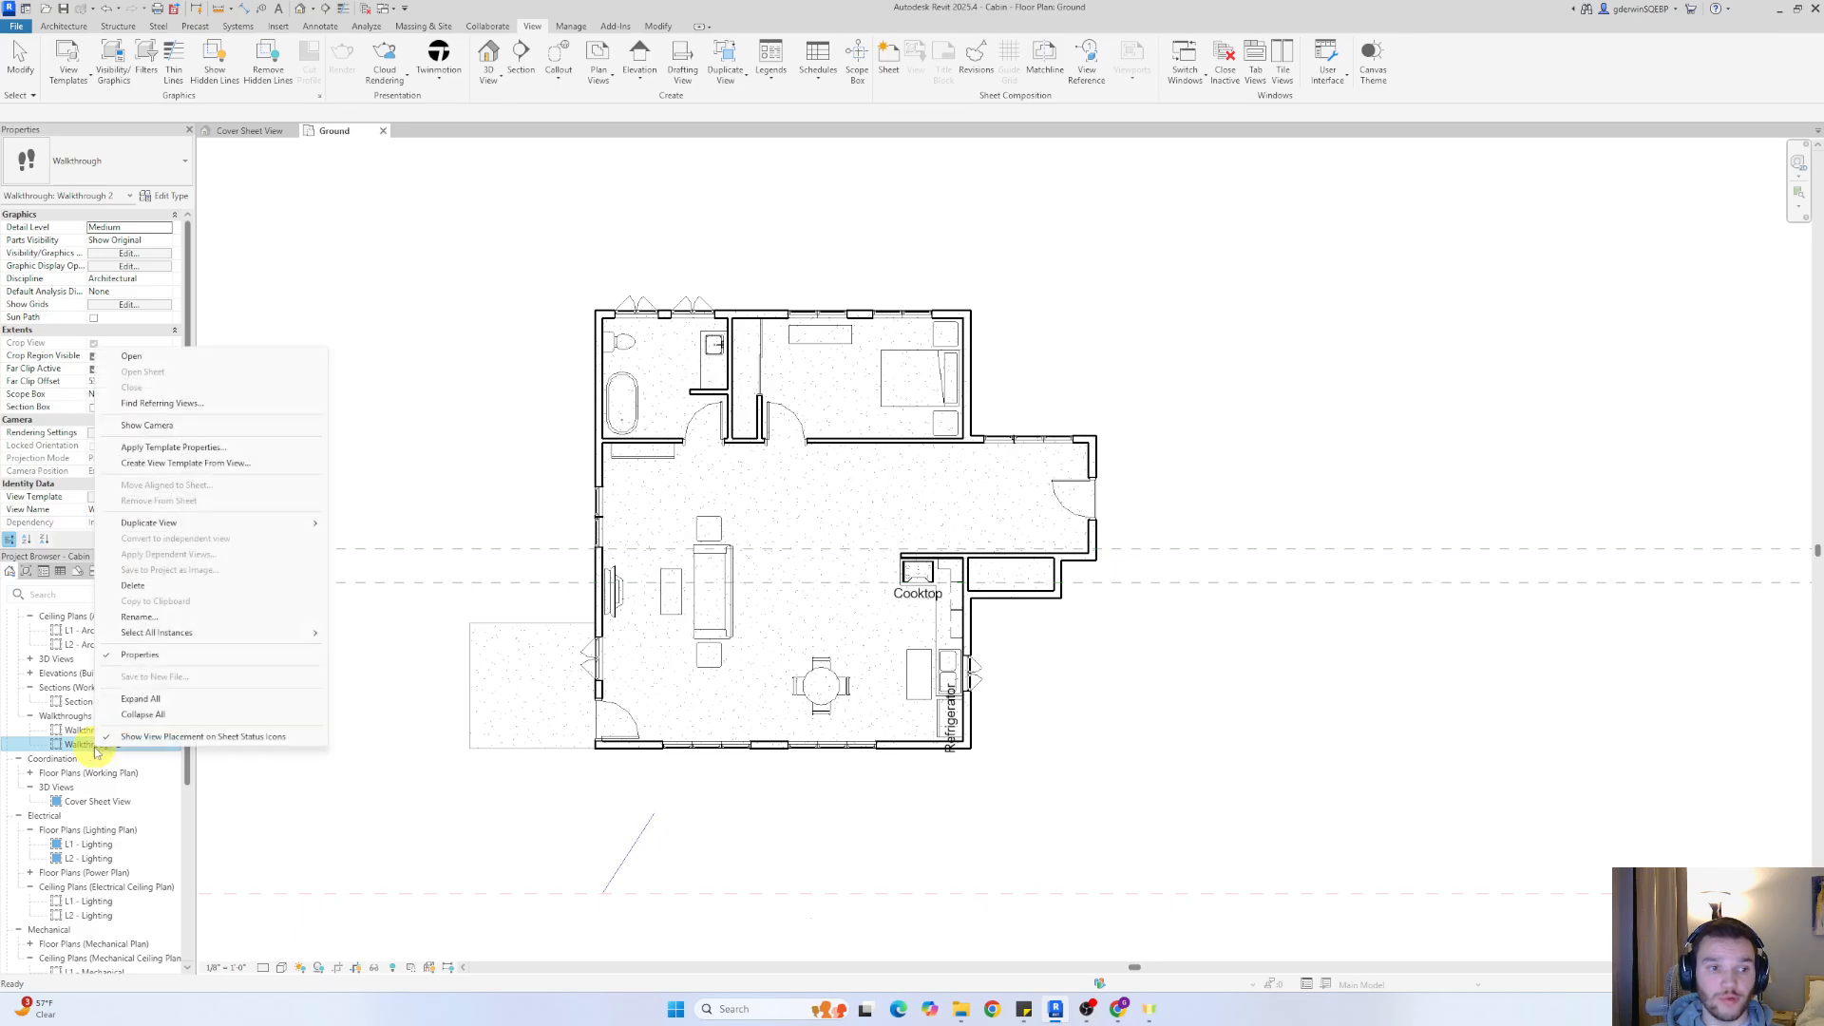
left_click(147, 425)
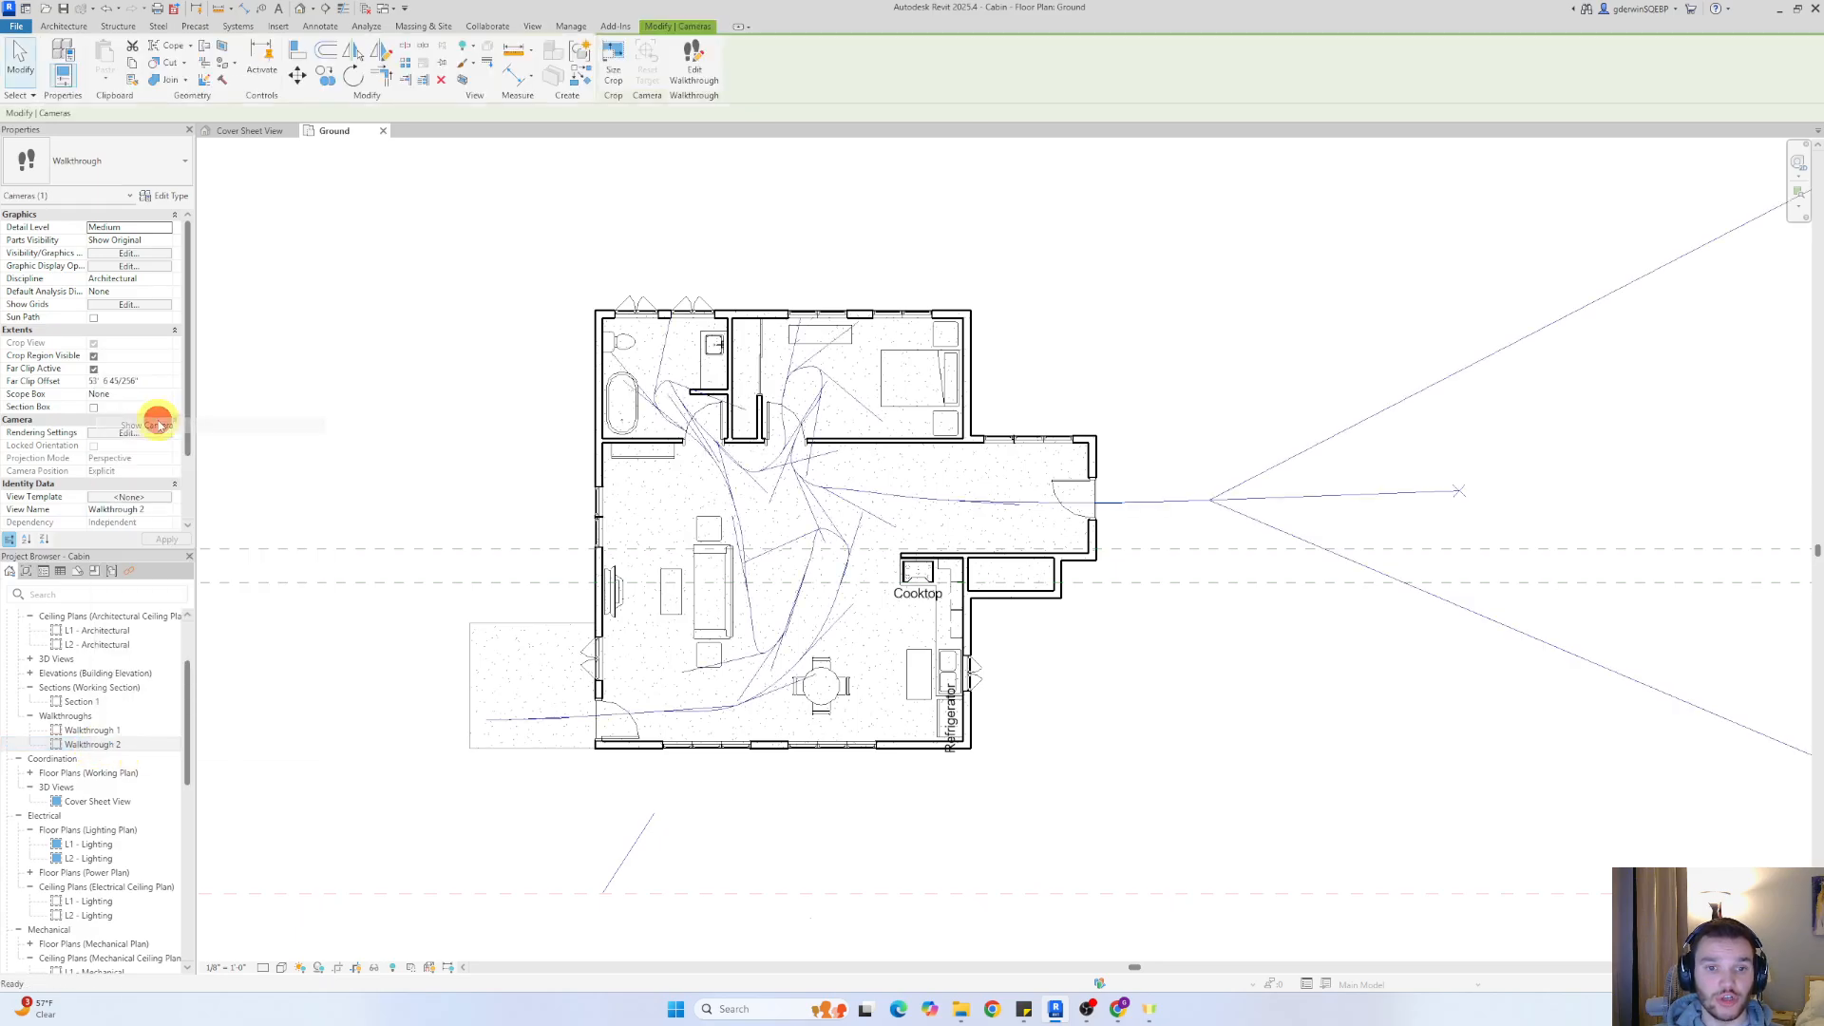
left_click(811, 487)
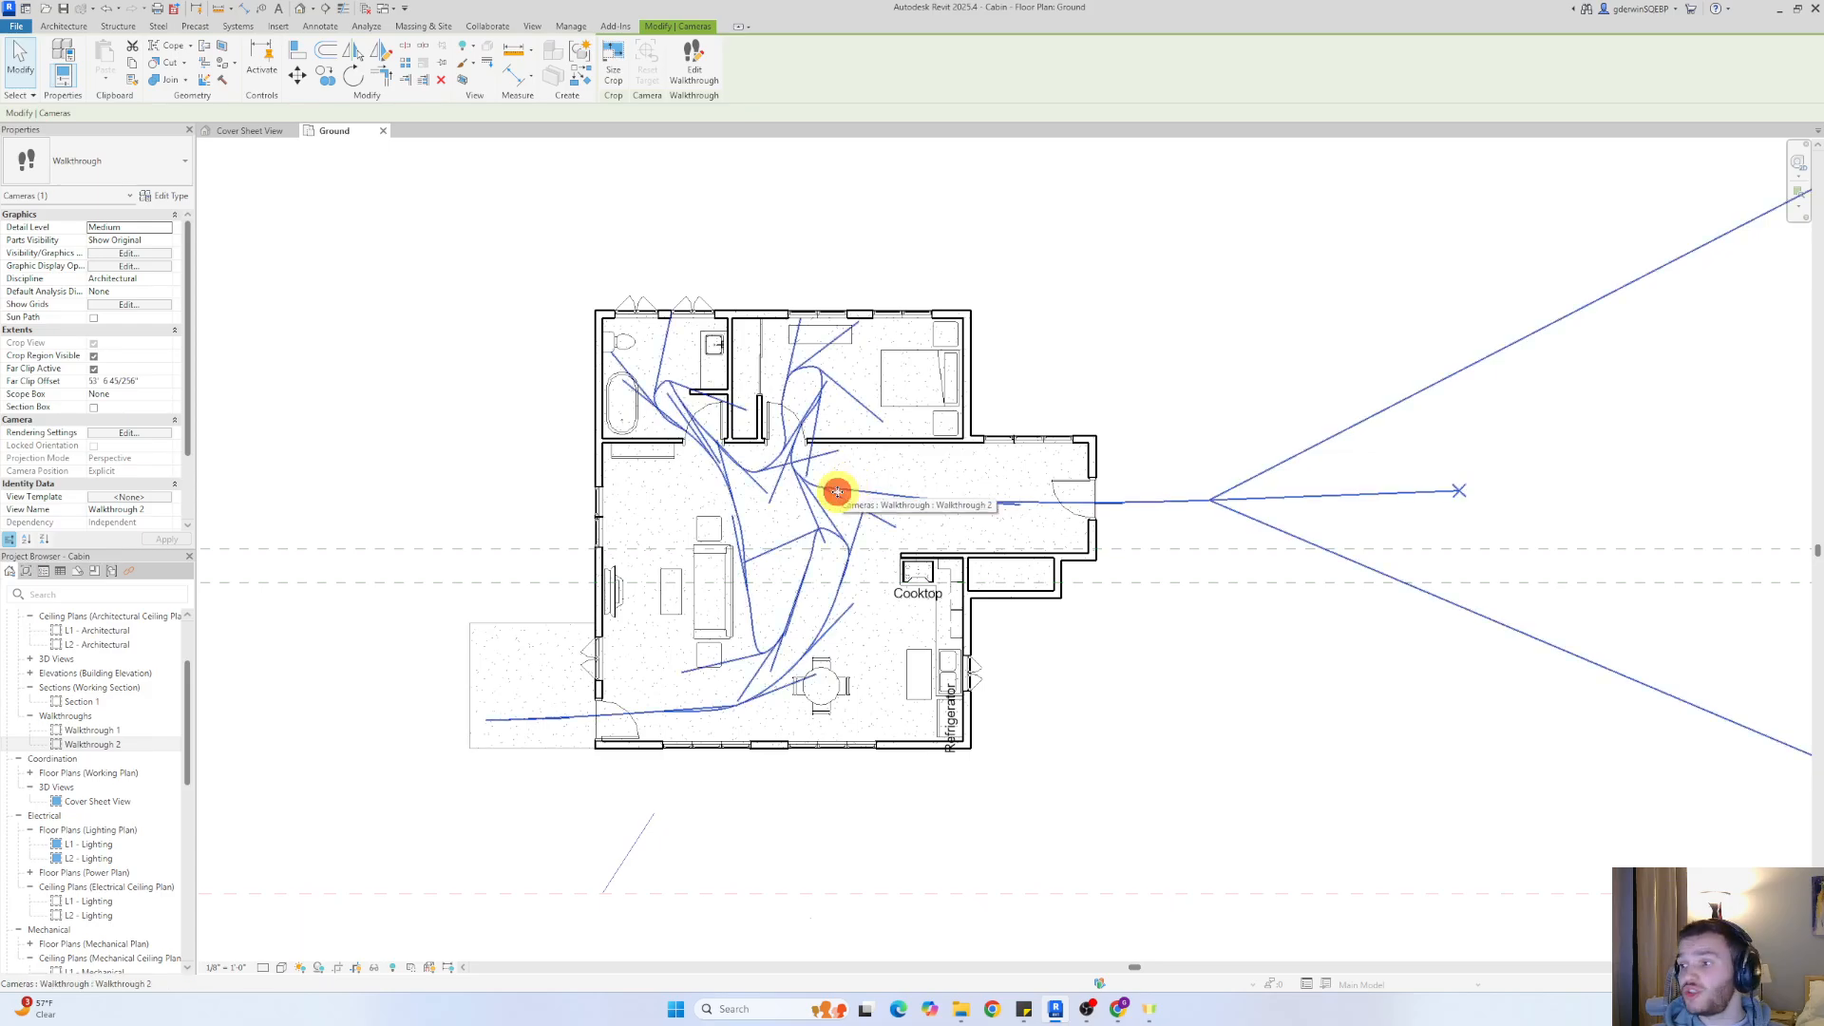
left_click(691, 65)
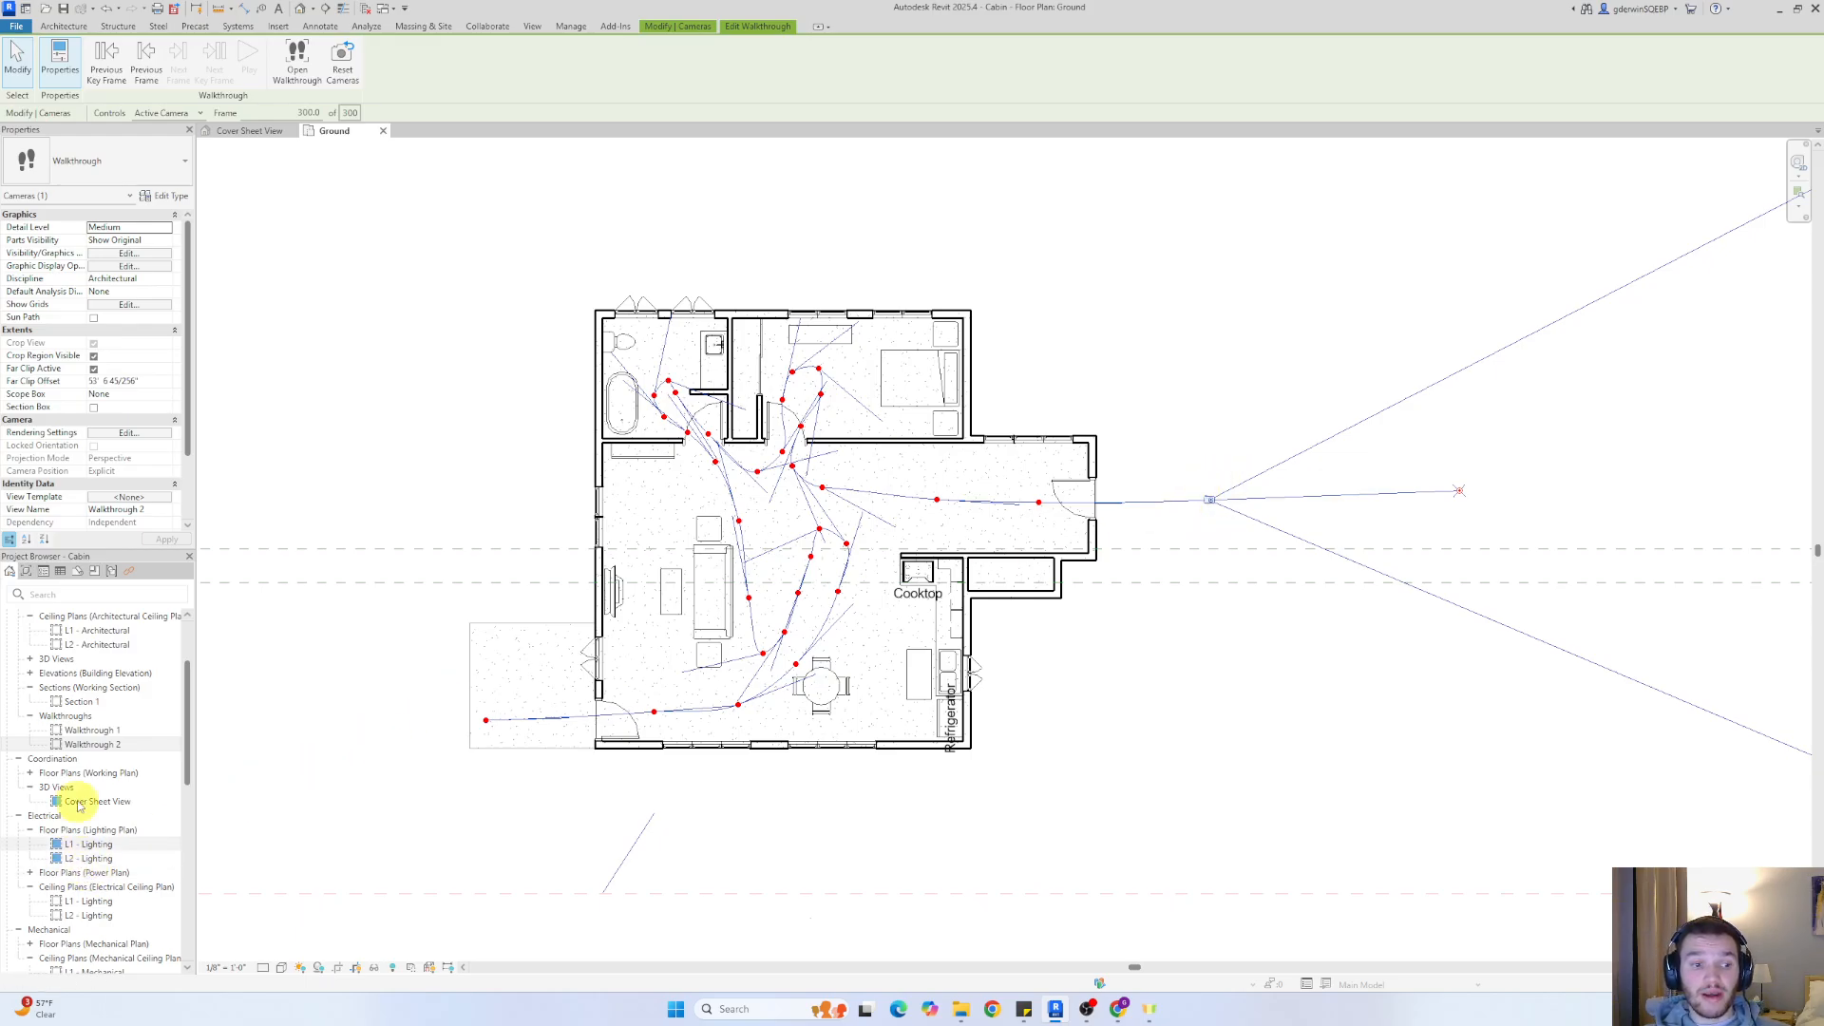
Open the Walkthrough 2 view and set its active walkthrough frame to 1
double_click(54, 746)
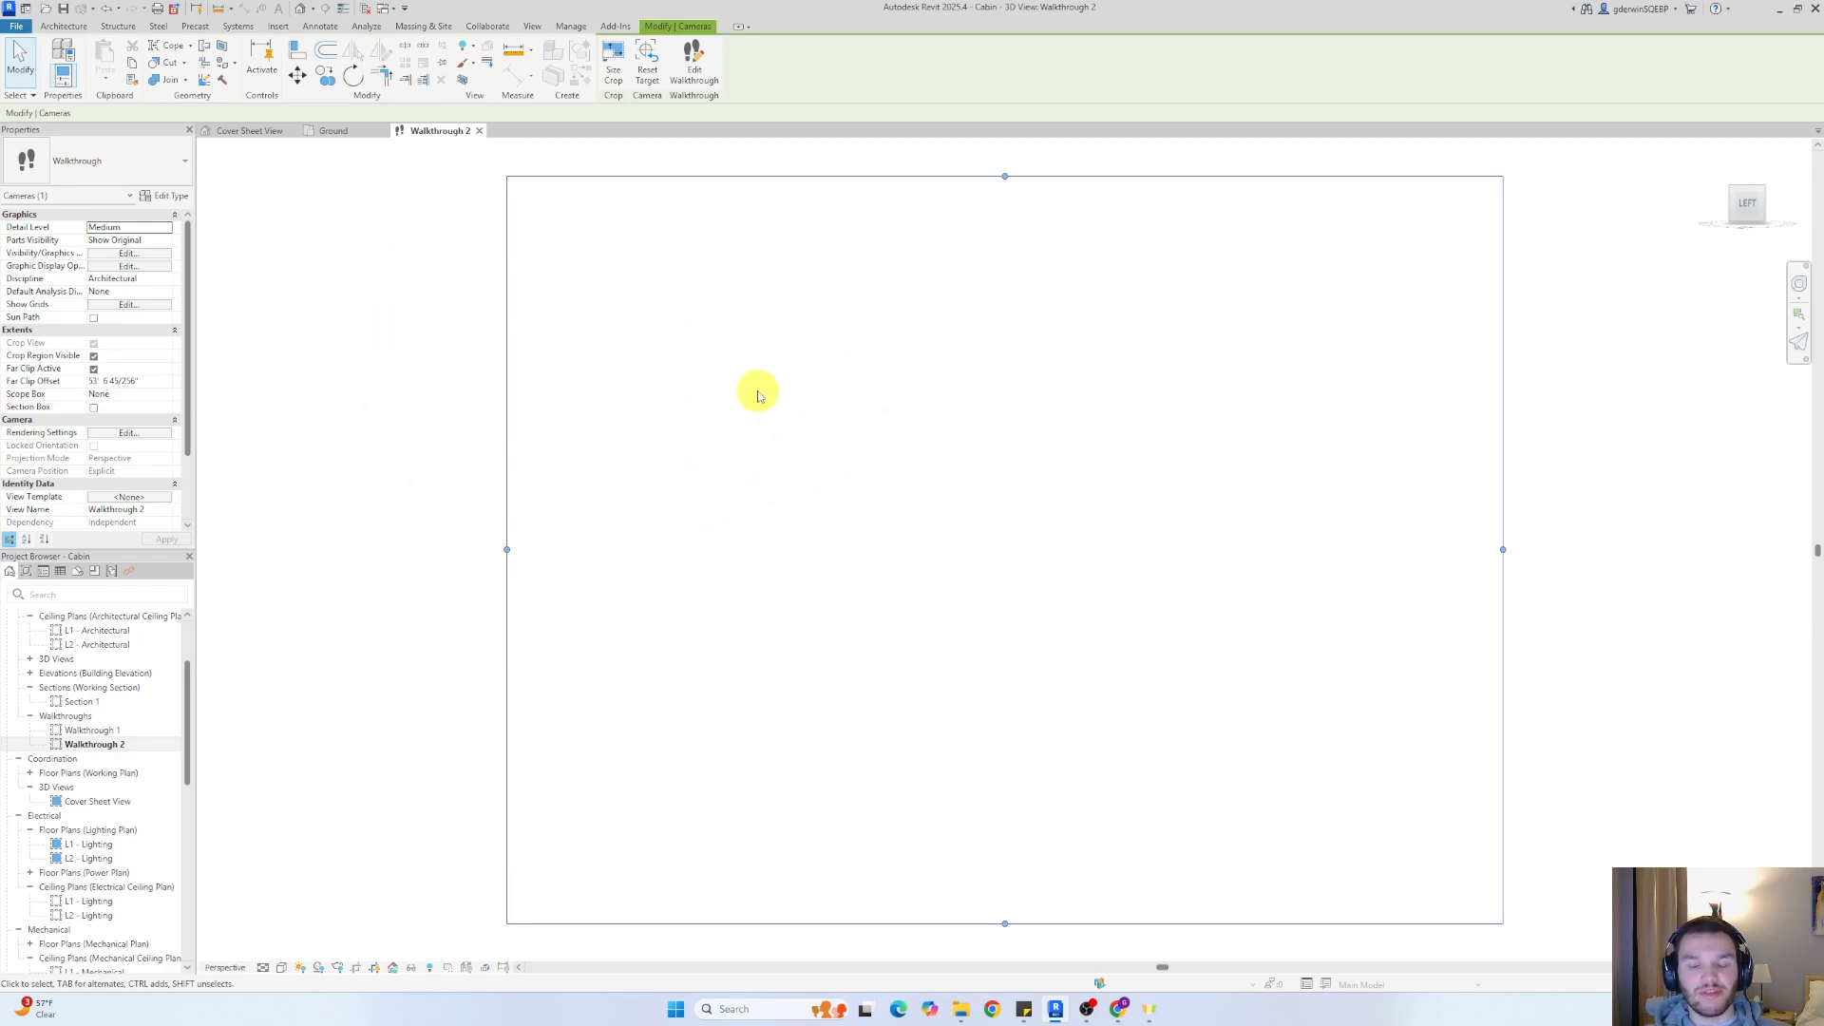
left_click(337, 131)
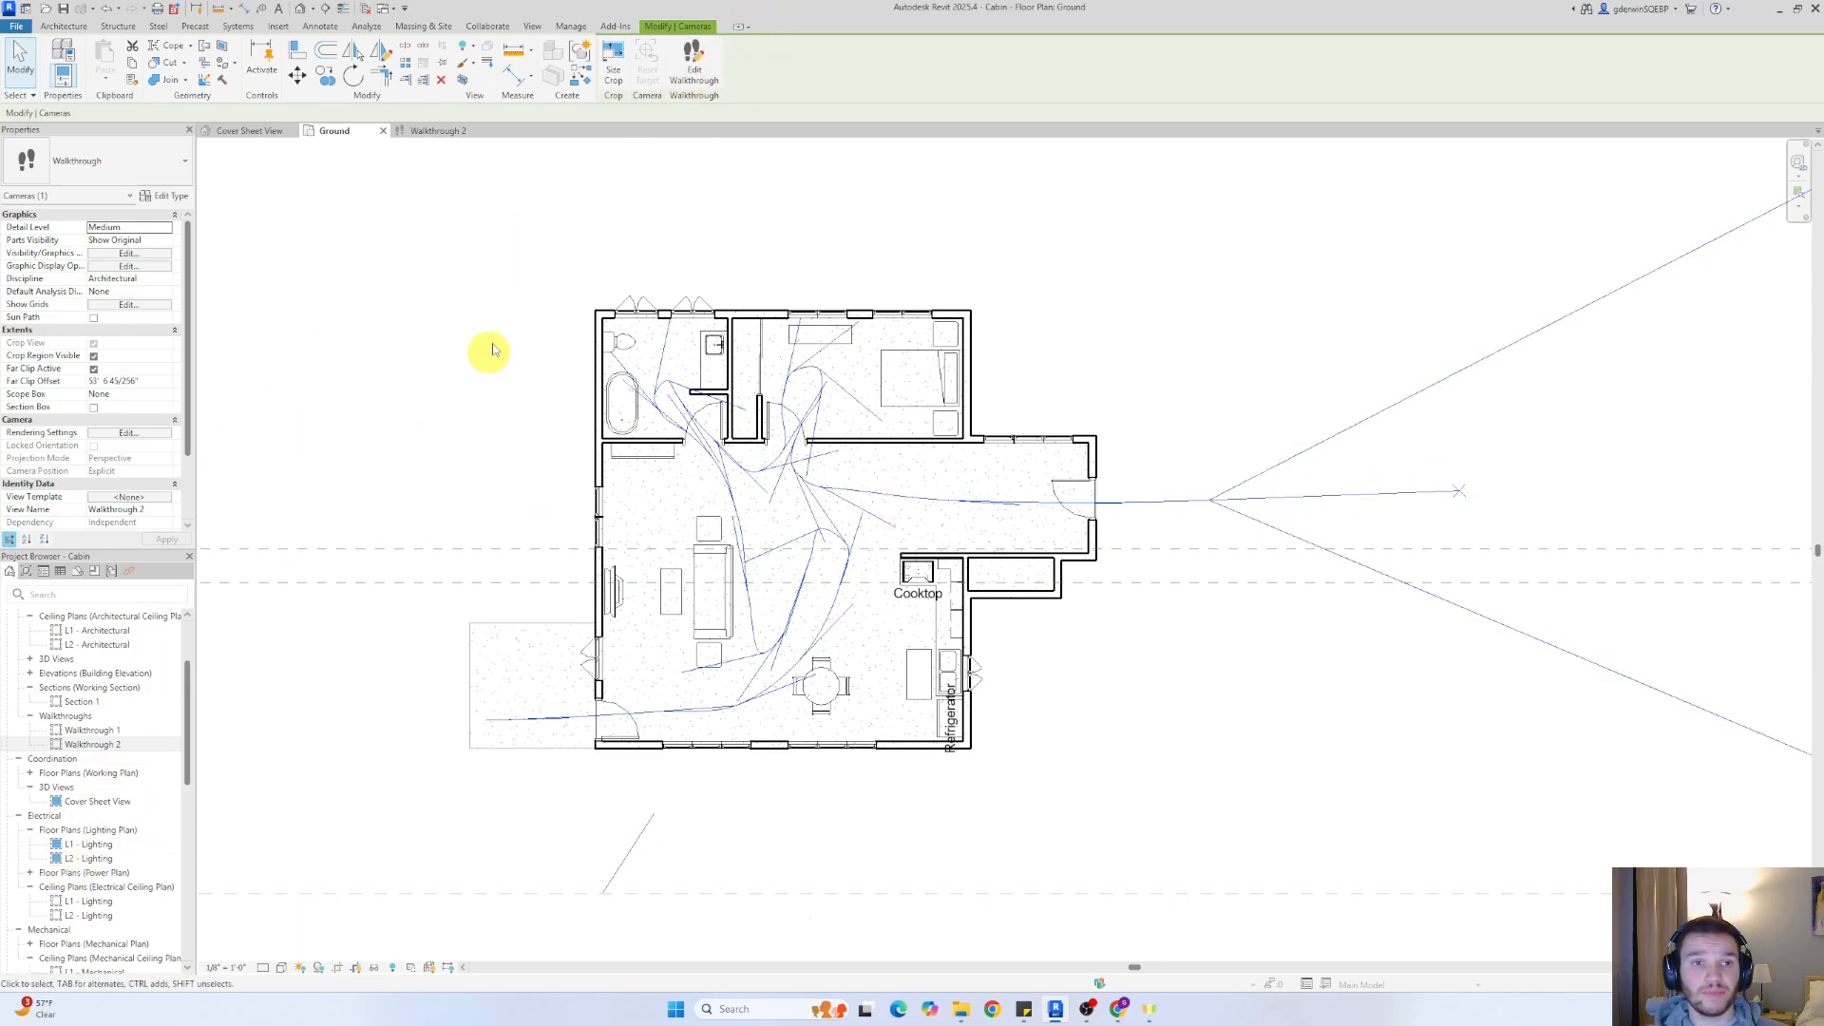
left_click(436, 133)
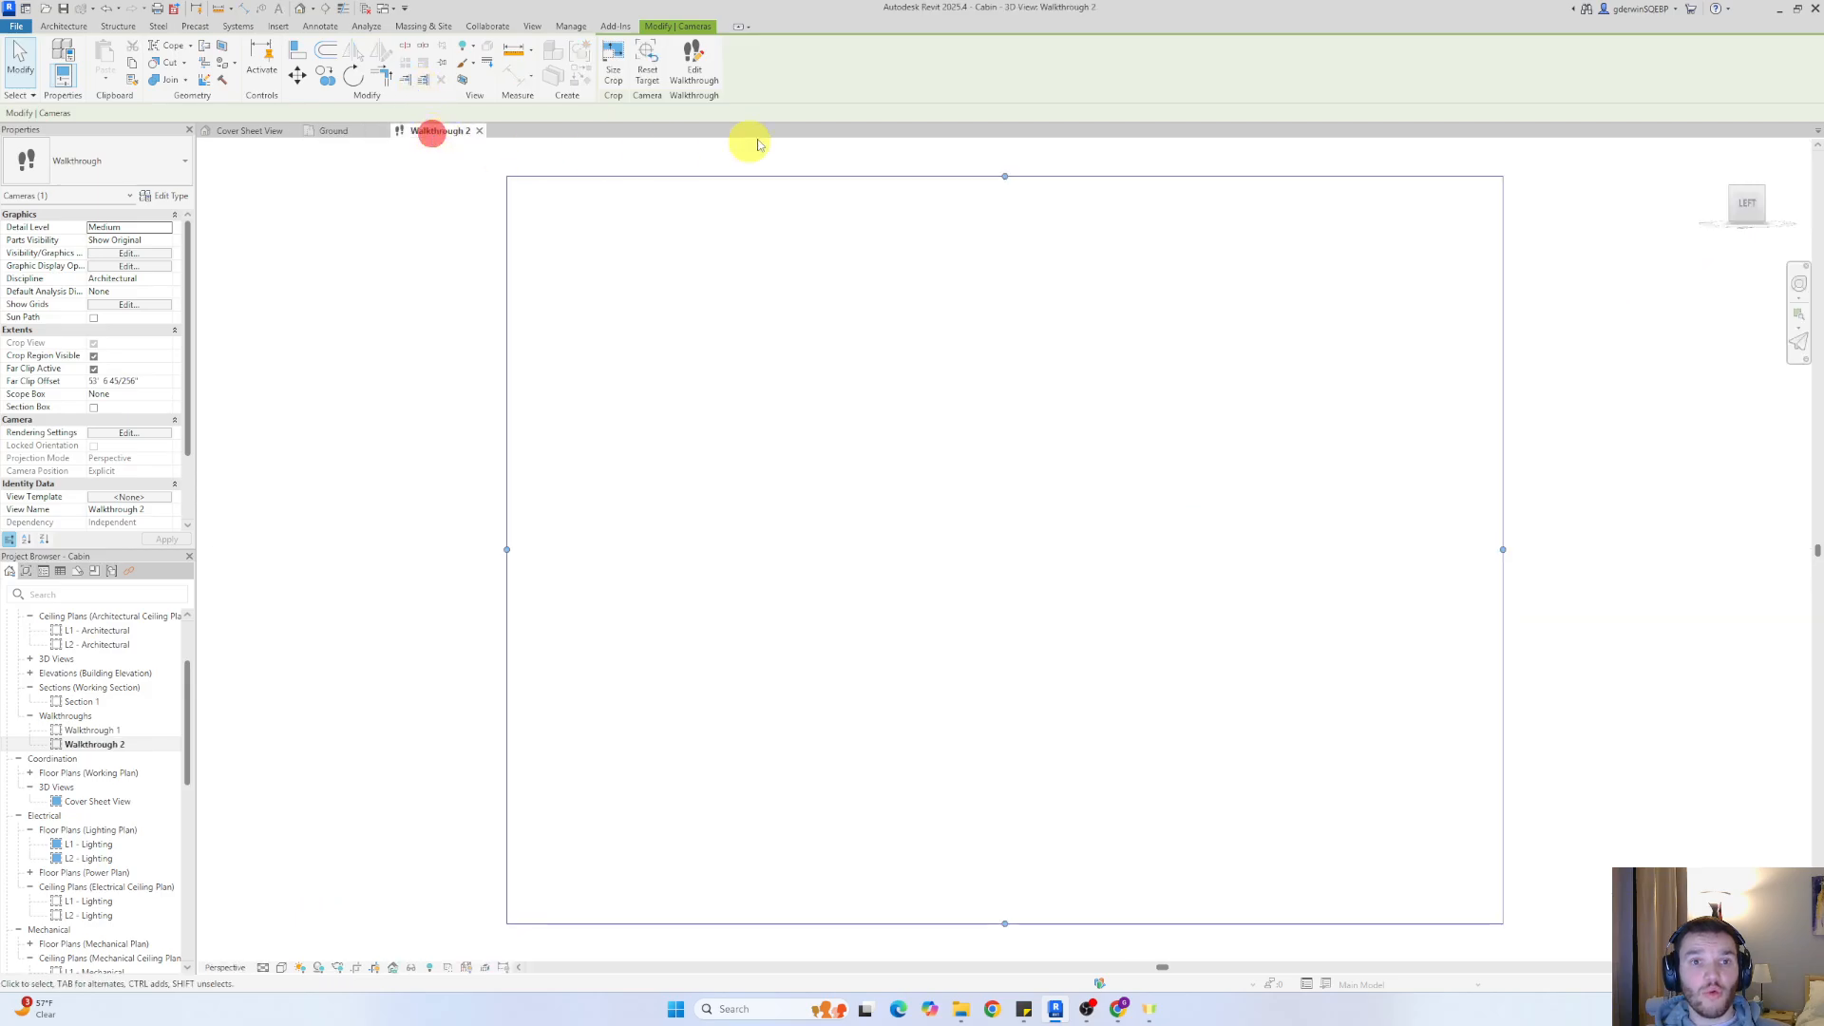
left_click(695, 62)
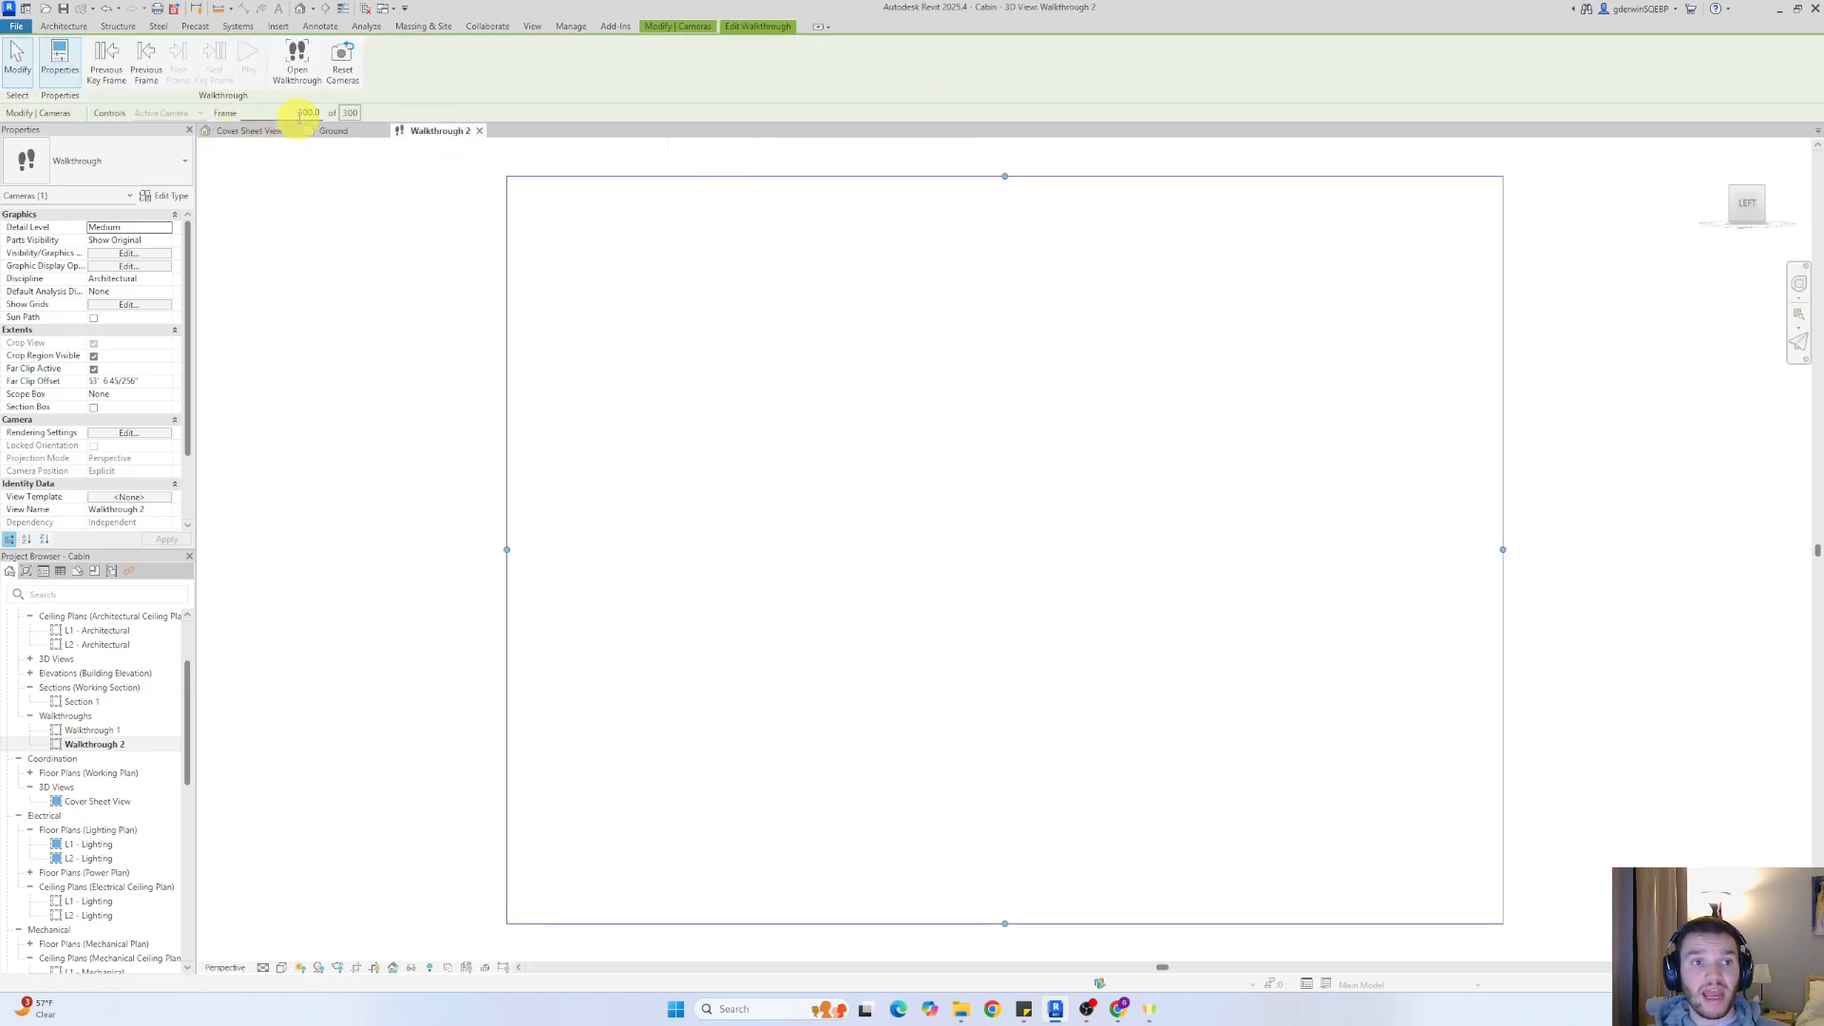
left_click(310, 112)
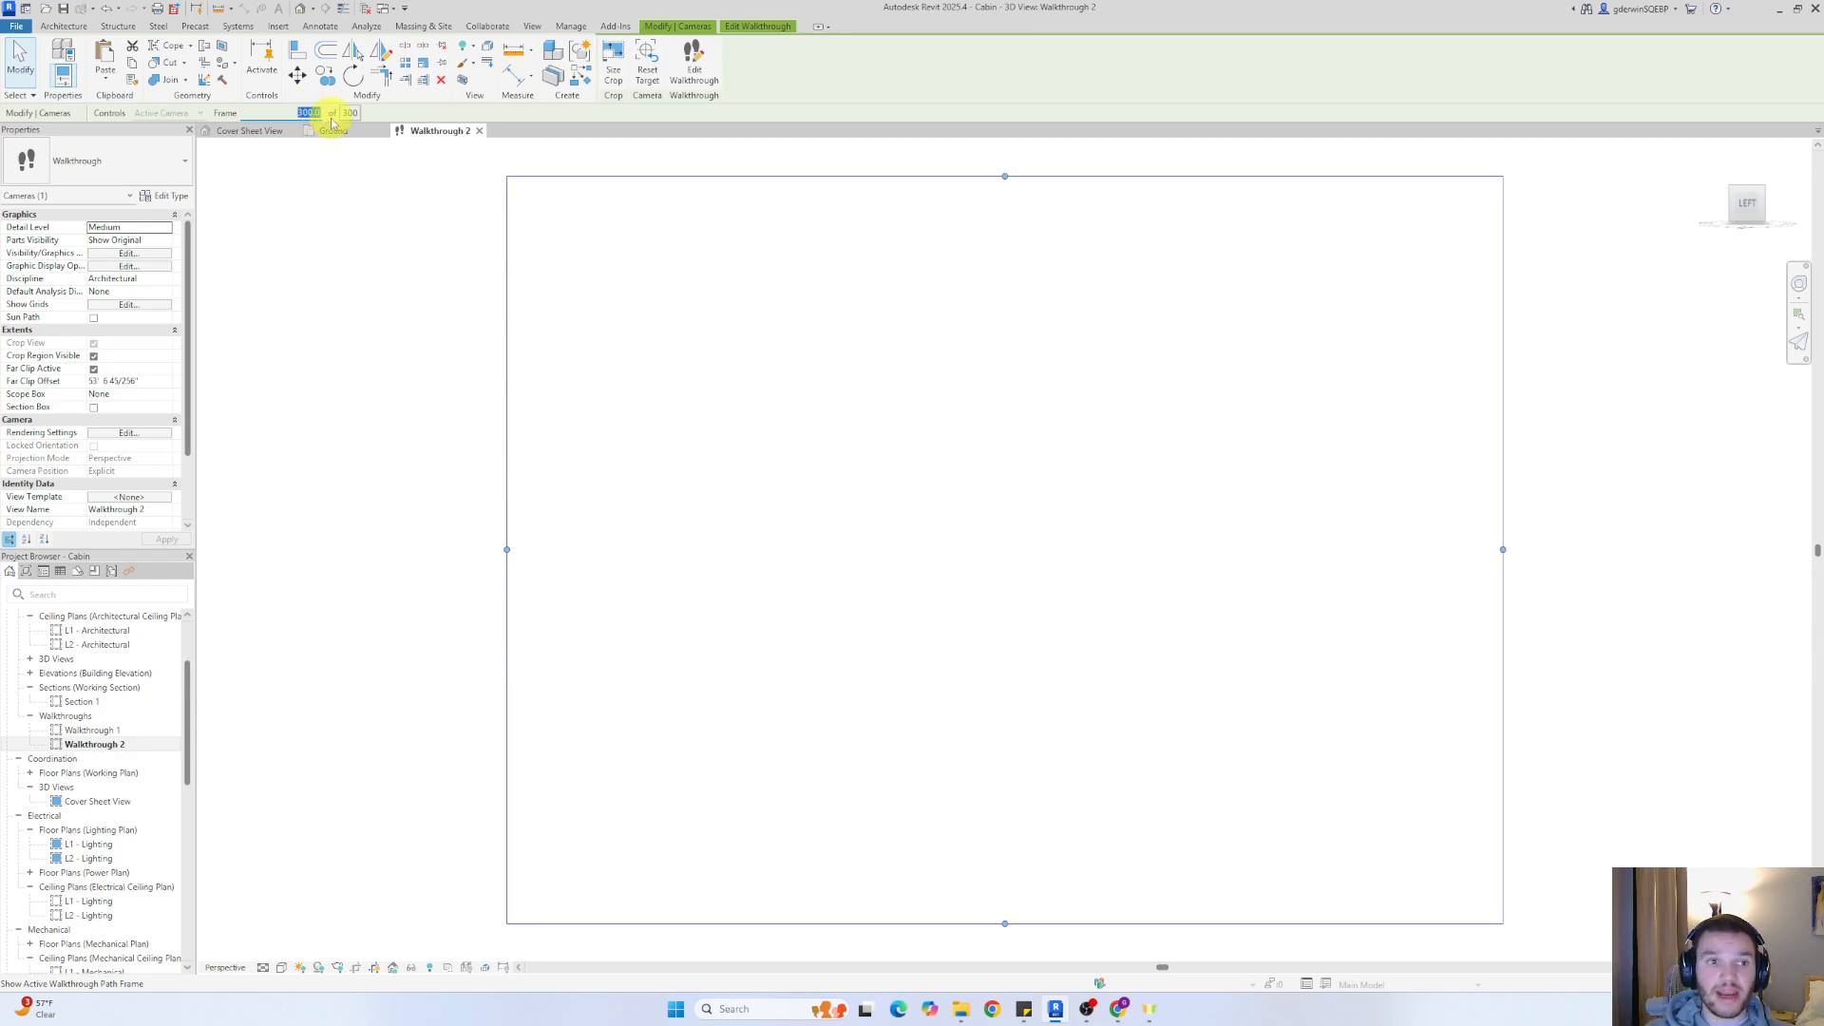
type("1")
key("Return")
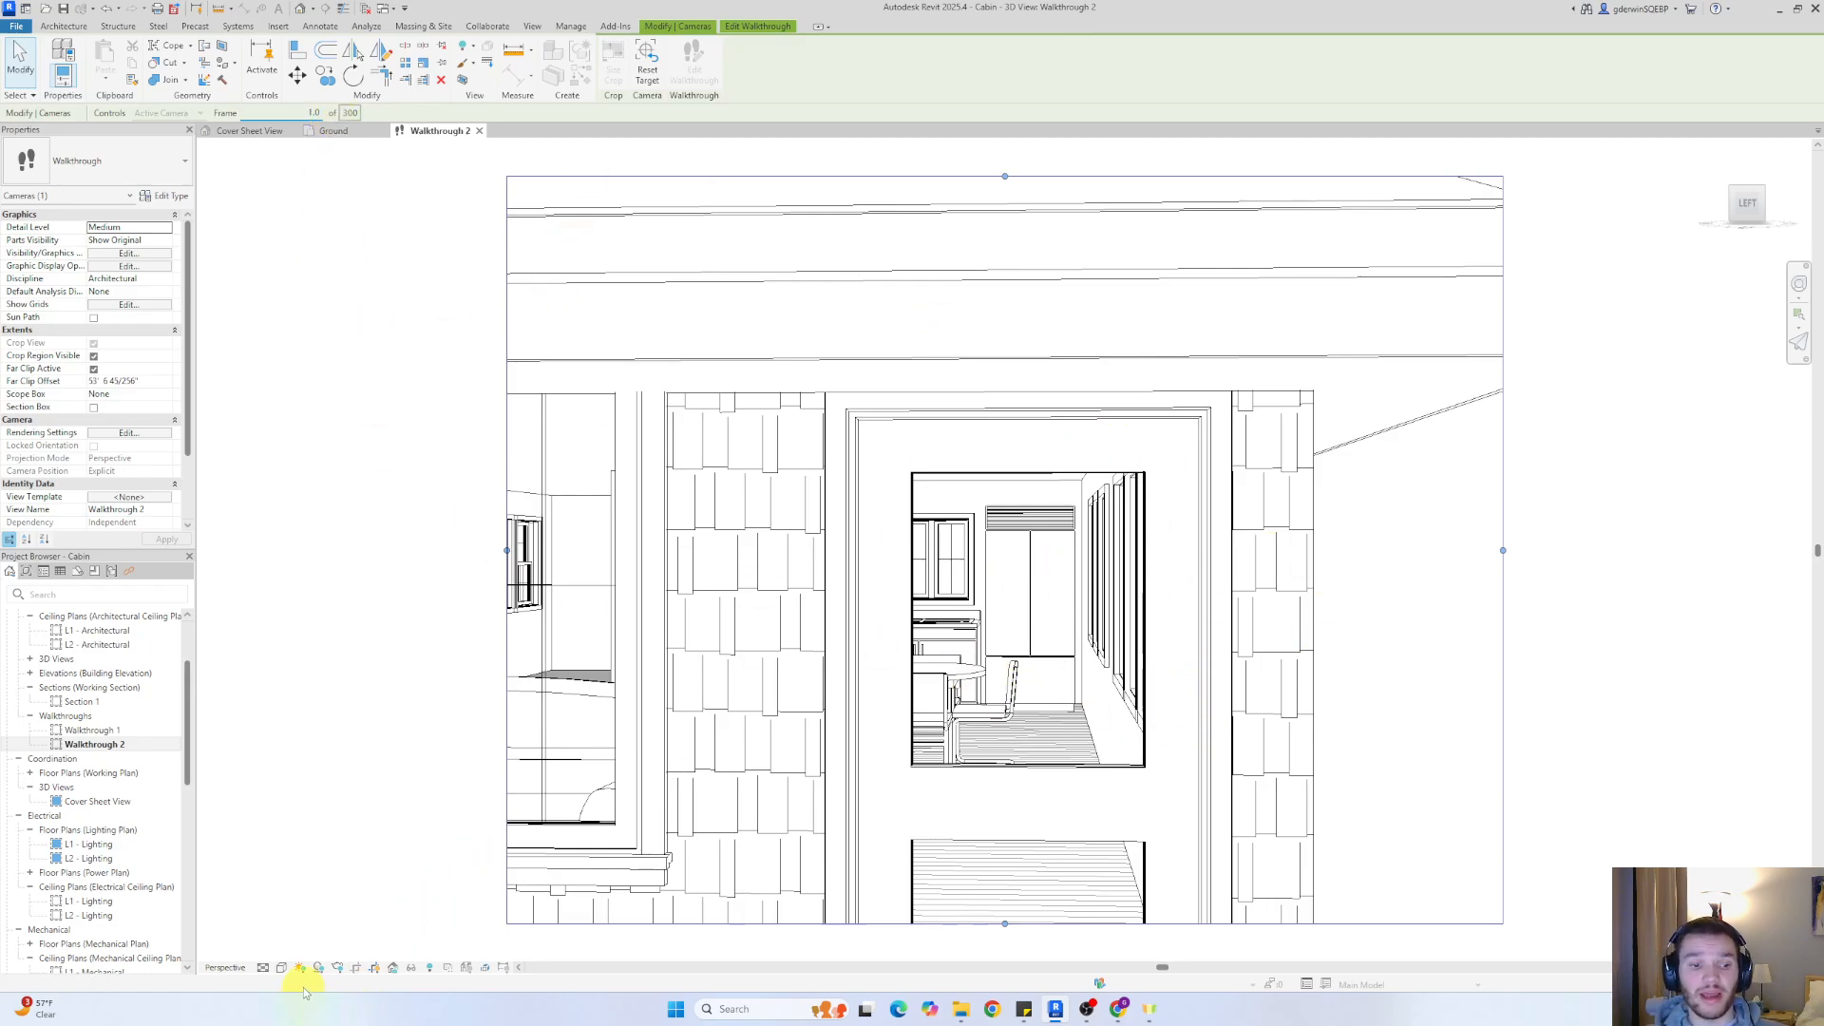
Set the Walkthrough 2 view to Fine detail level and the Realistic visual style
left_click(263, 967)
left_click(279, 952)
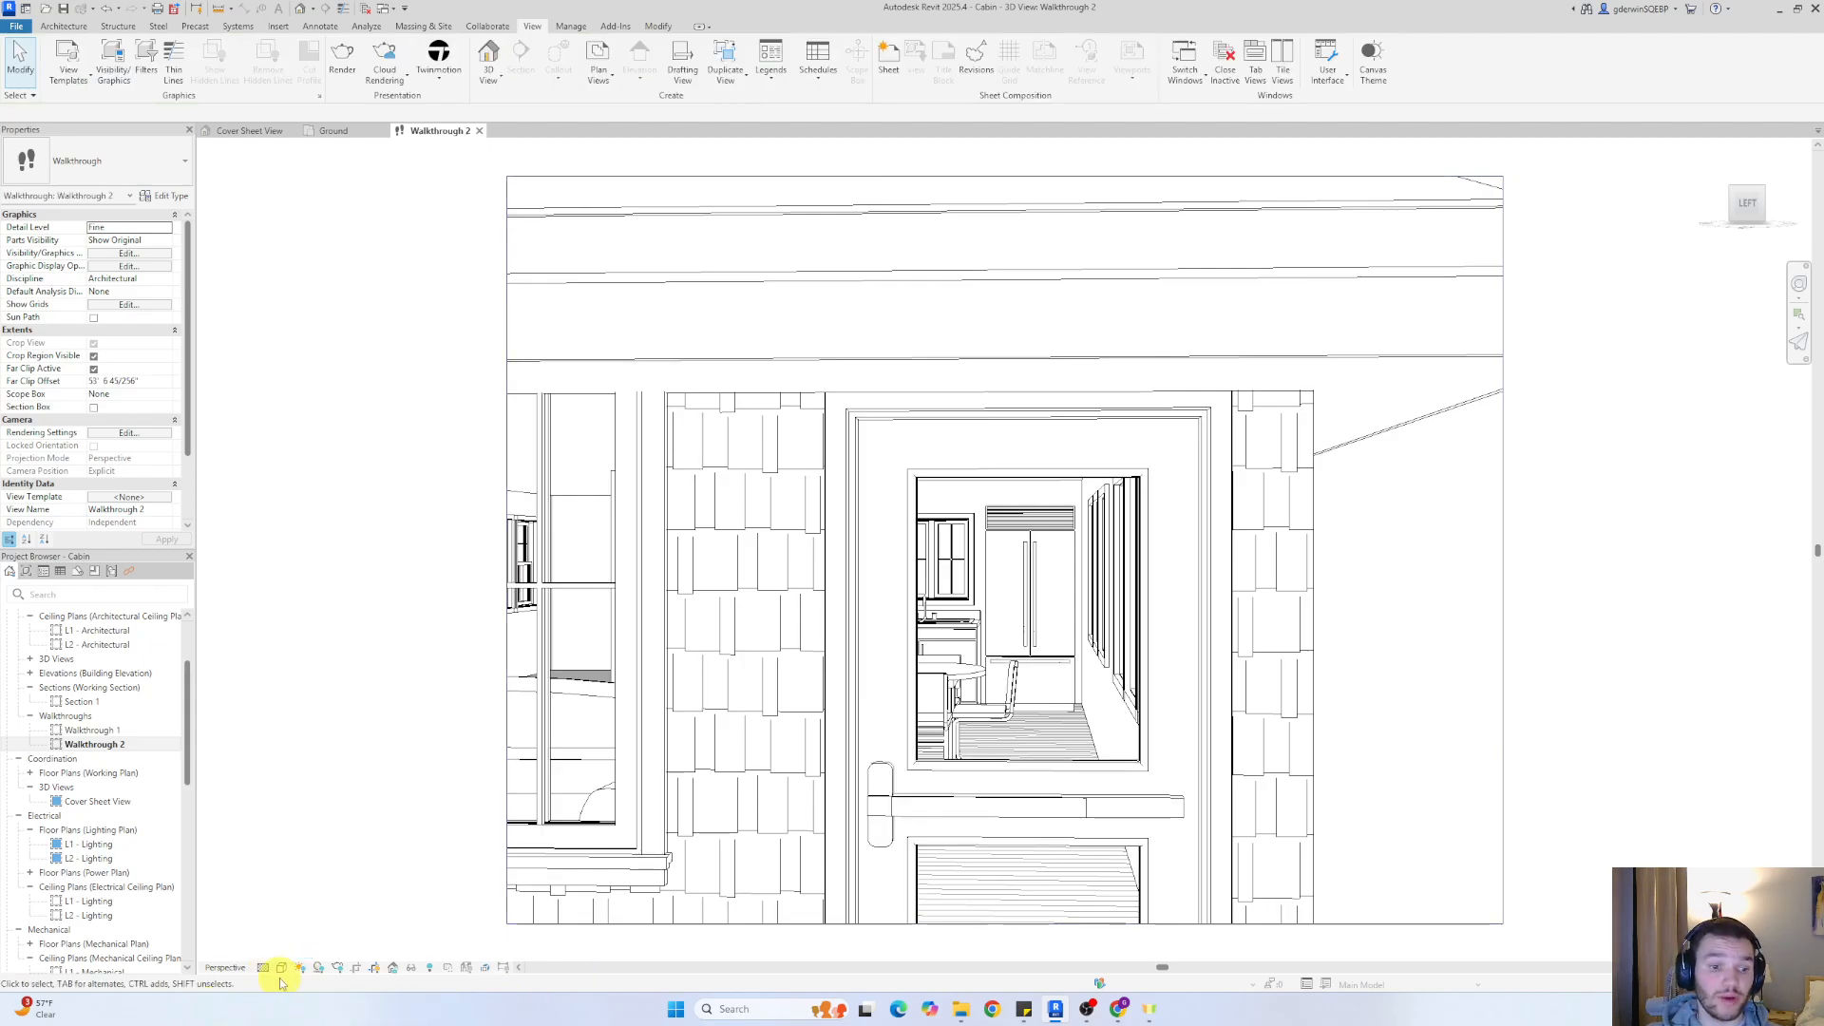
left_click(281, 967)
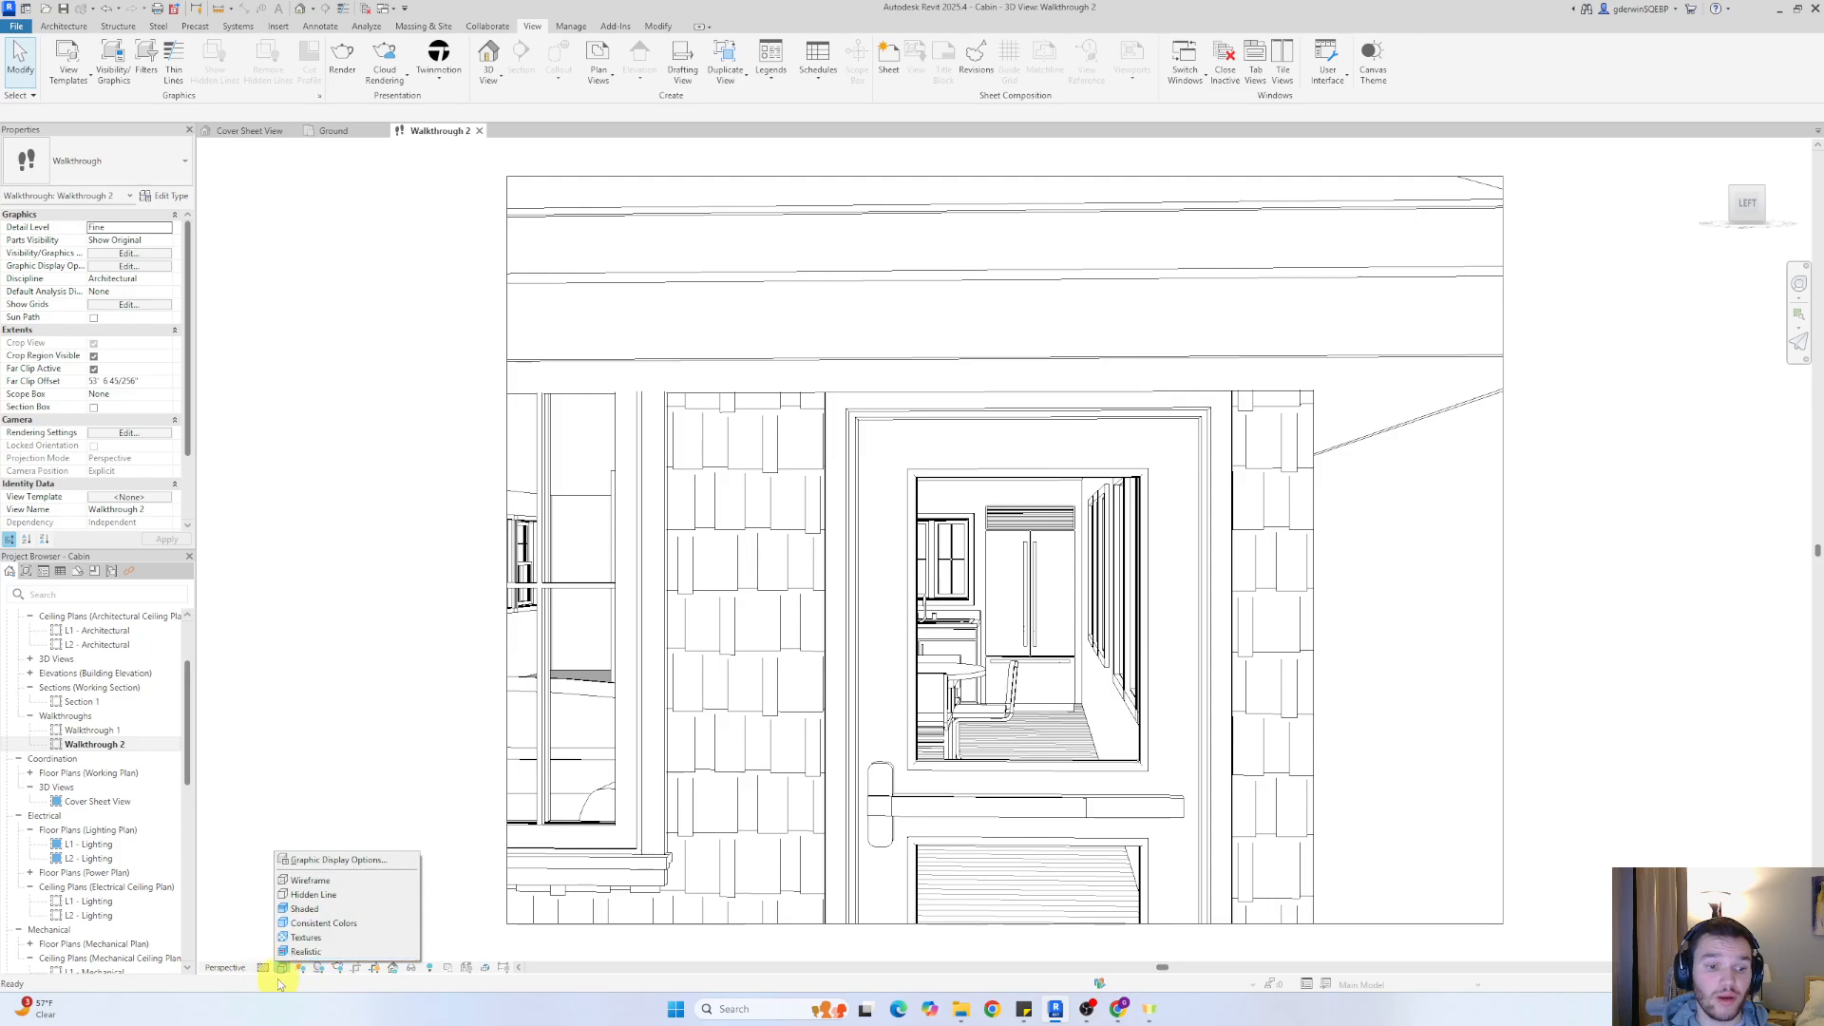
left_click(304, 951)
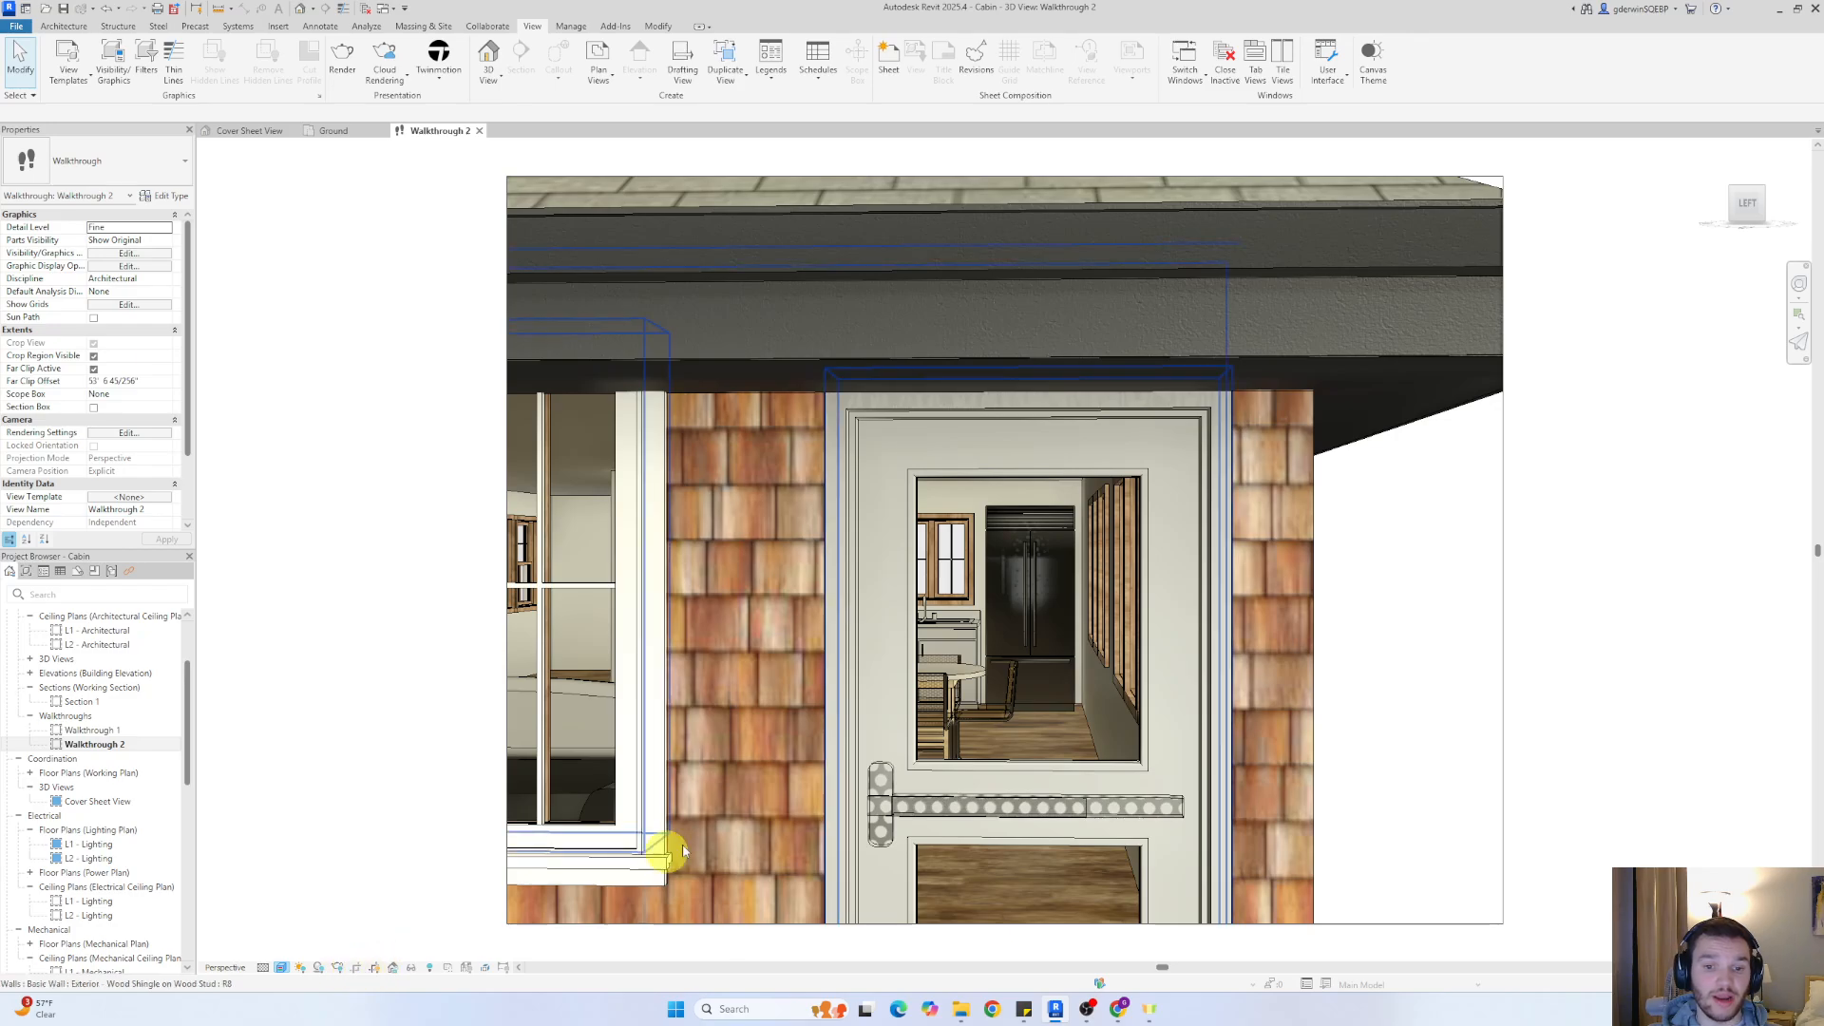
right_click_drag(1119, 655, 1149, 751)
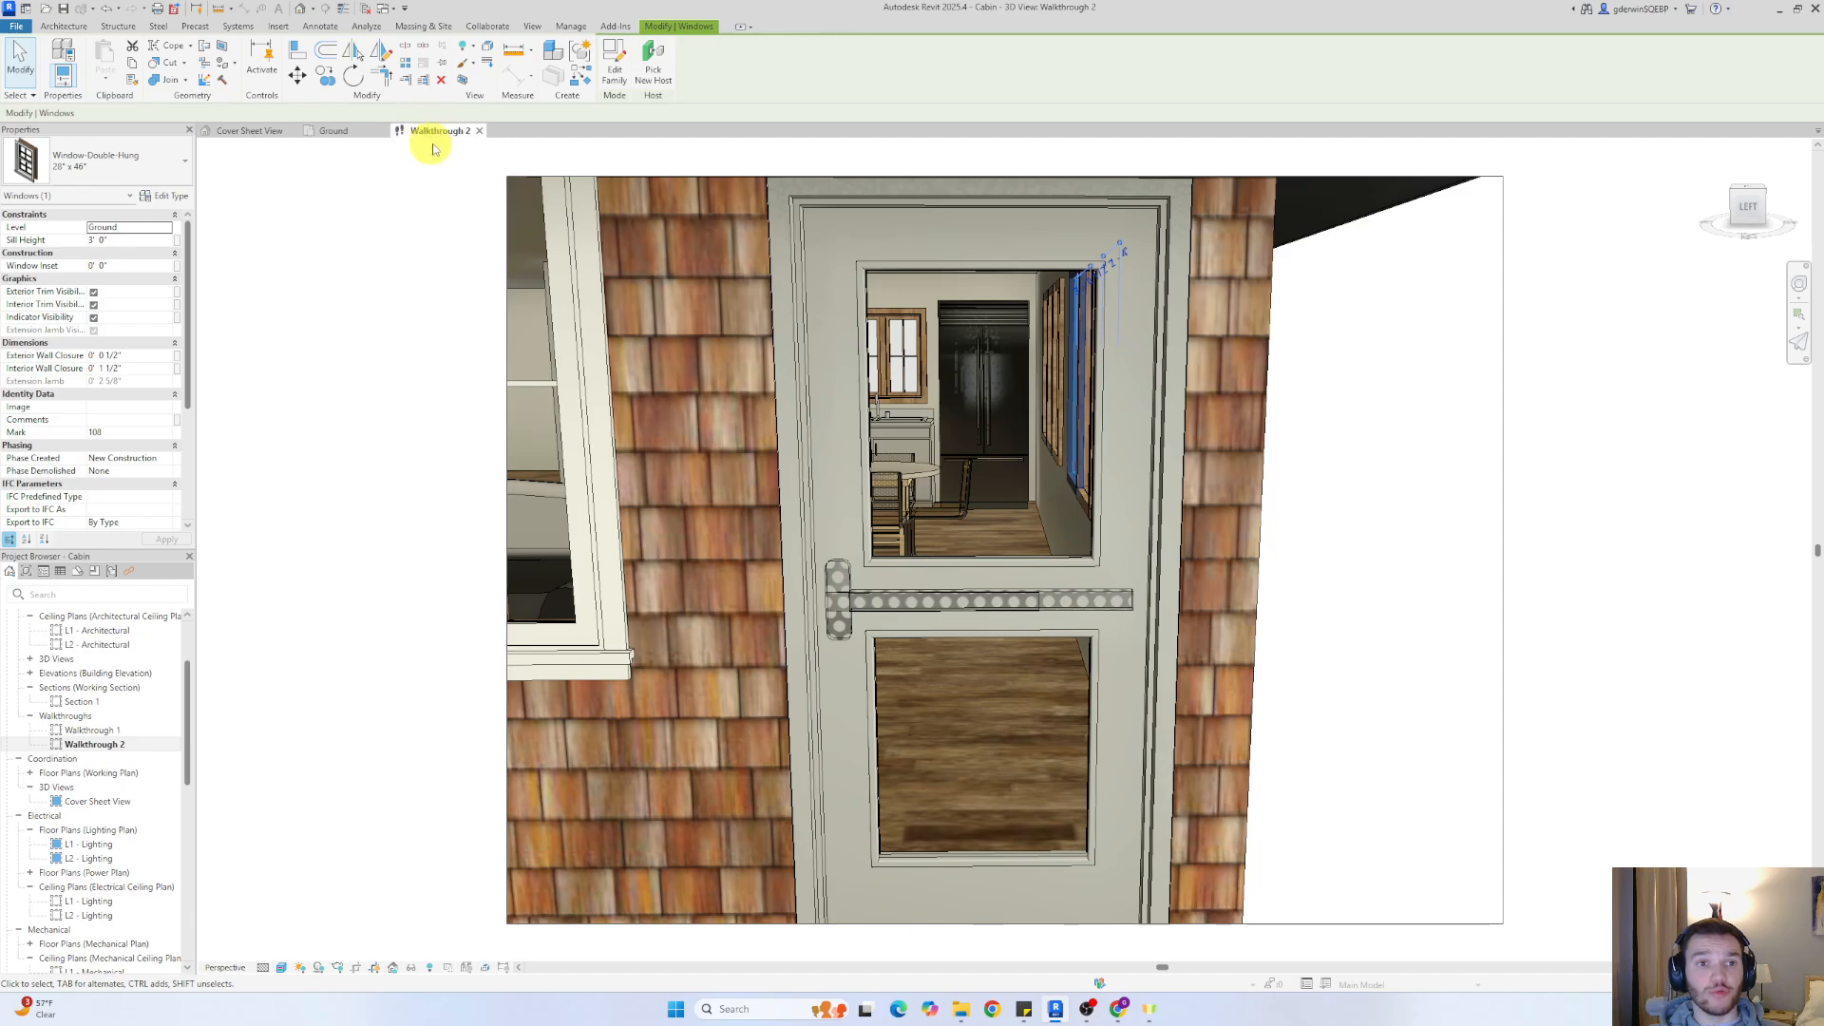
right_click_drag(1128, 684, 1052, 724)
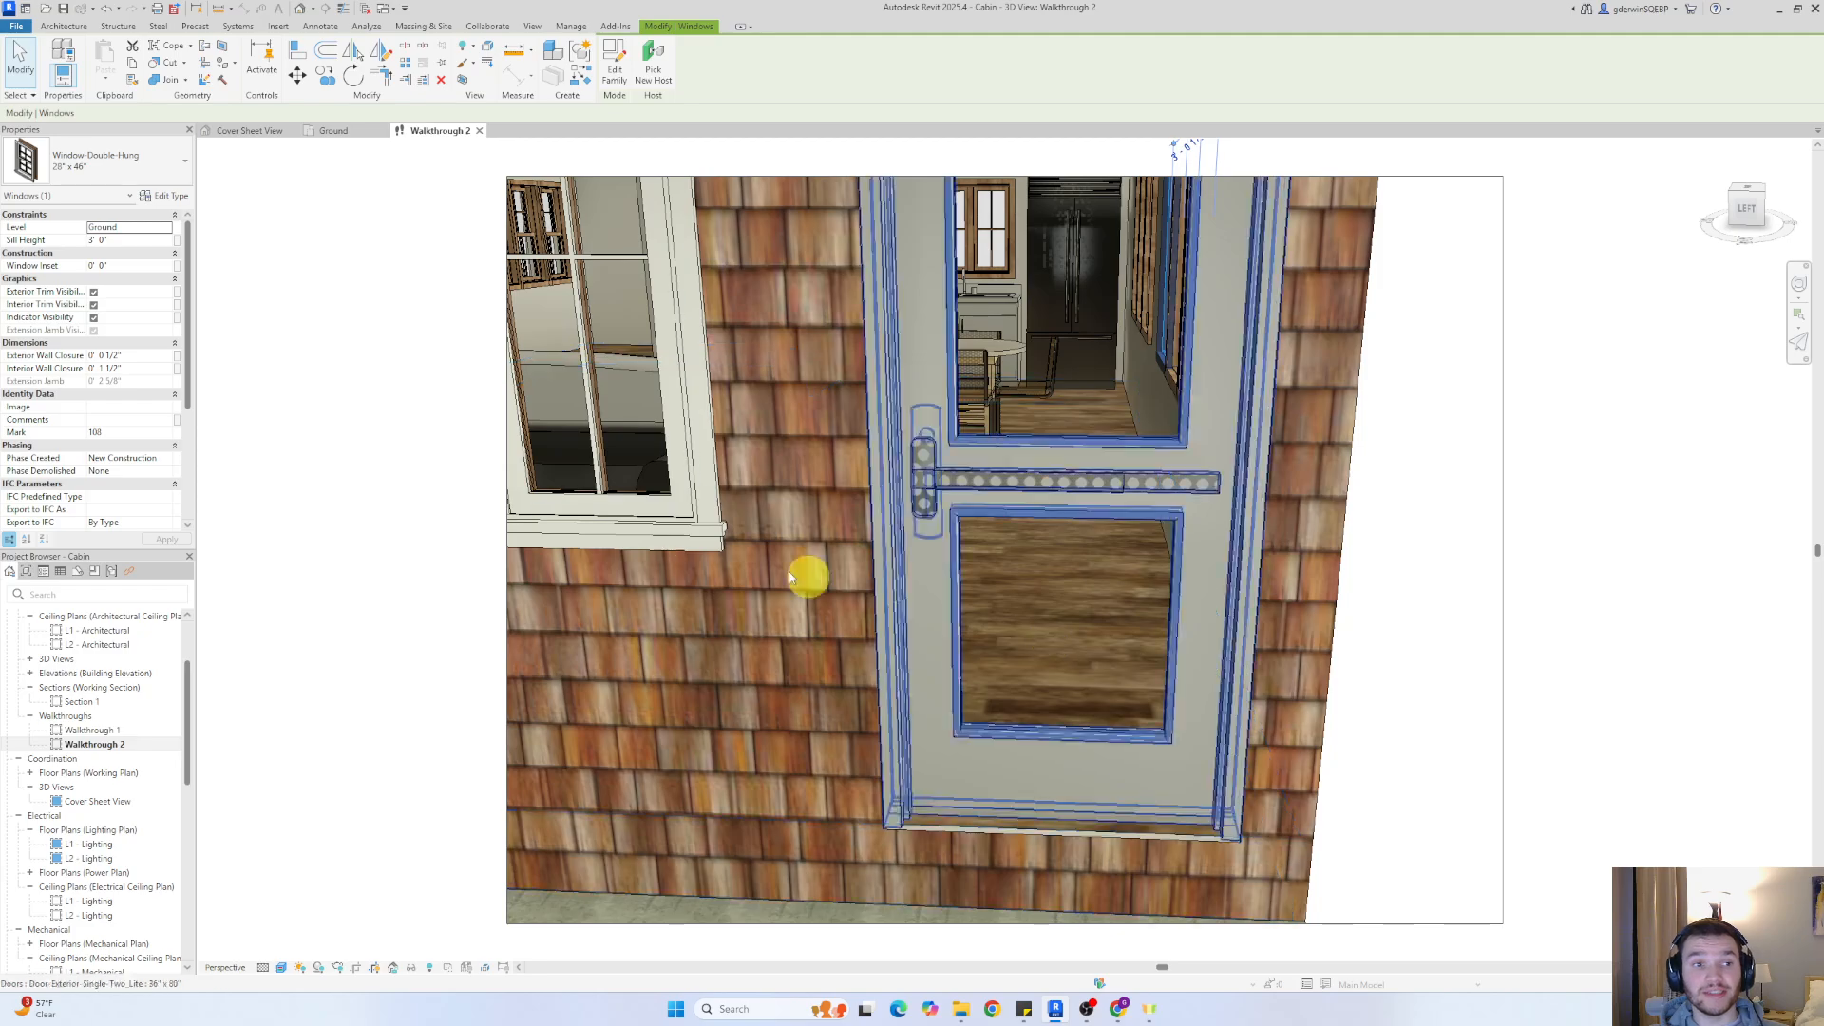
Return to the Ground floor plan, show the Walkthrough 2 camera again and start editing the walkthrough
left_click(334, 132)
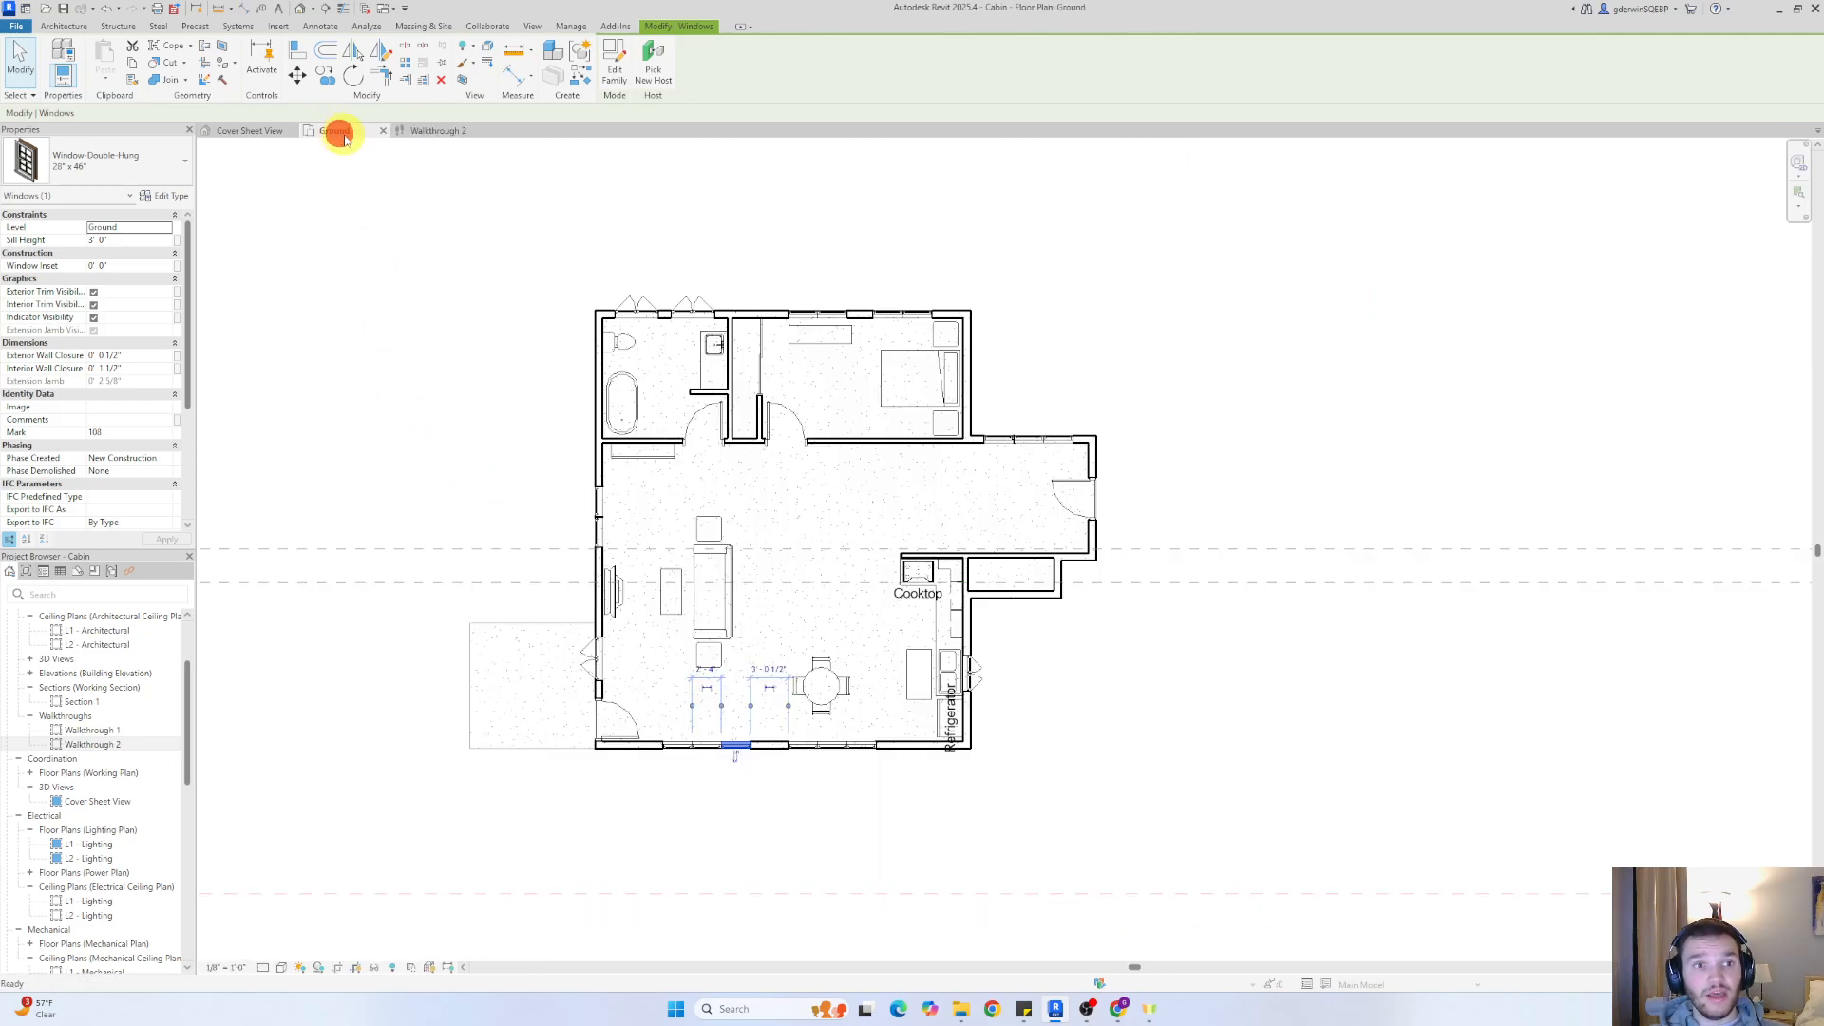
left_click(91, 745)
right_click(91, 746)
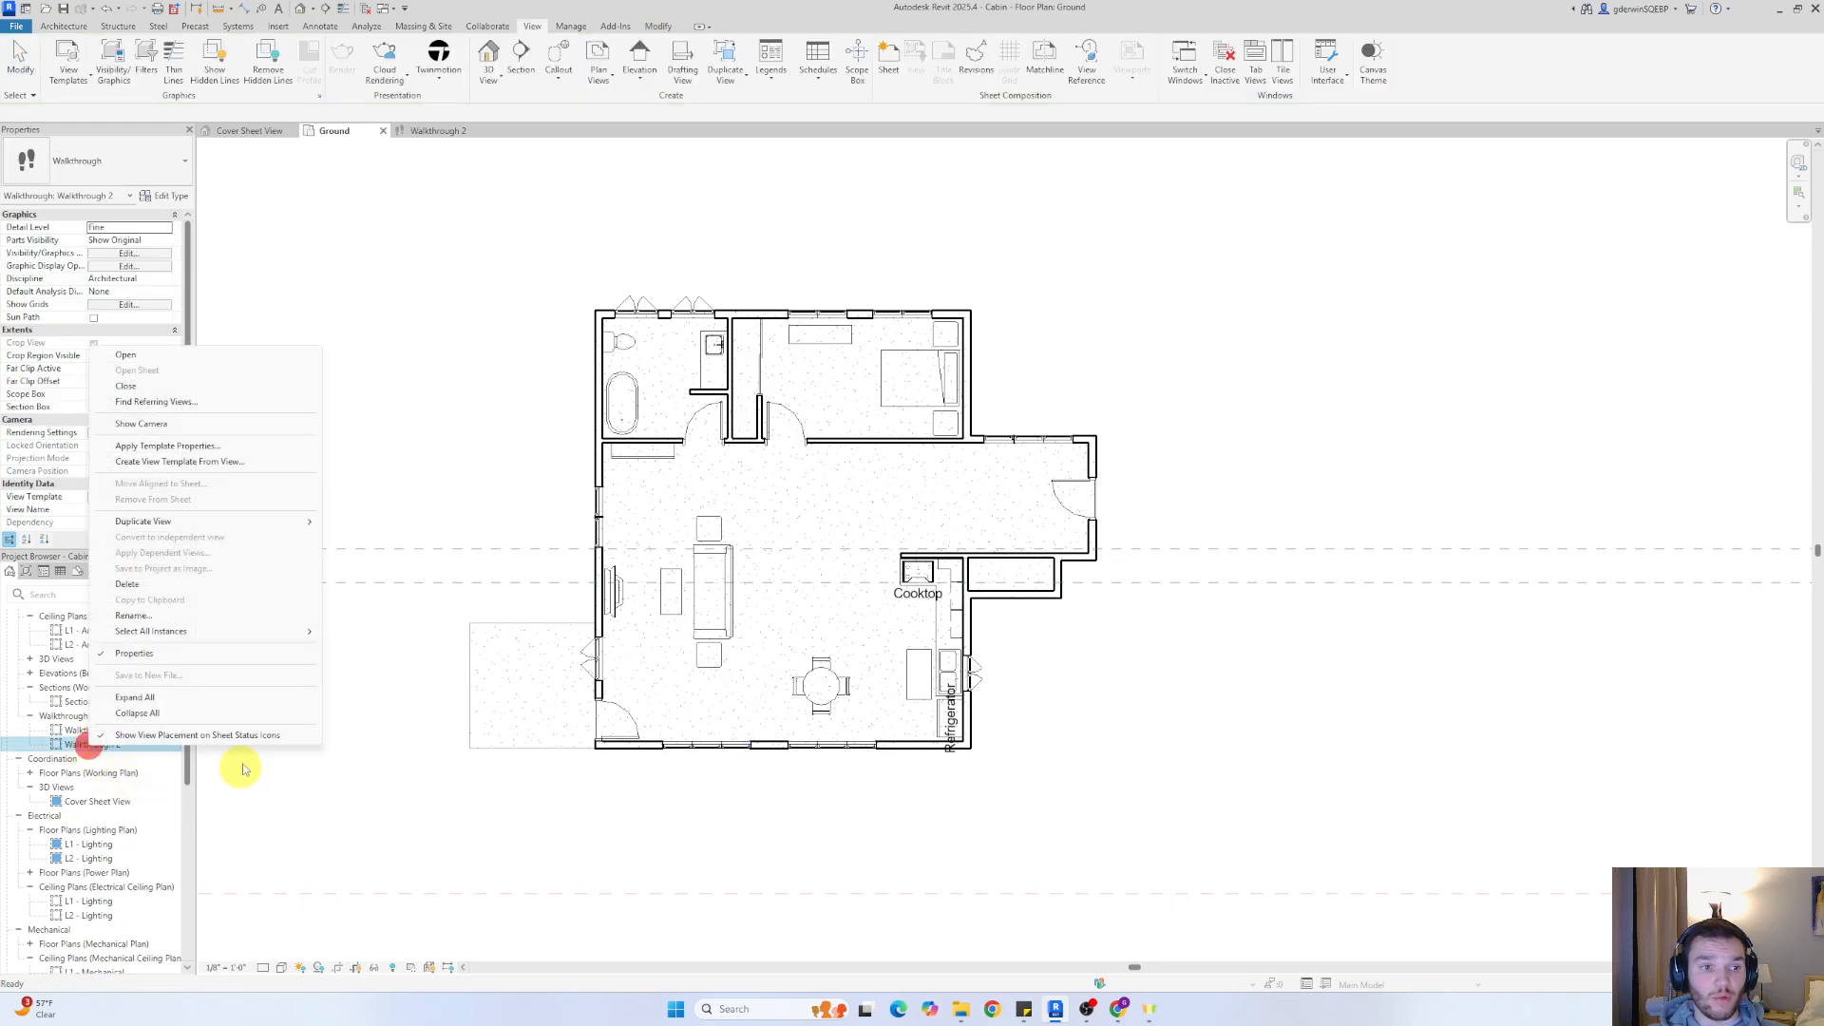
left_click(129, 426)
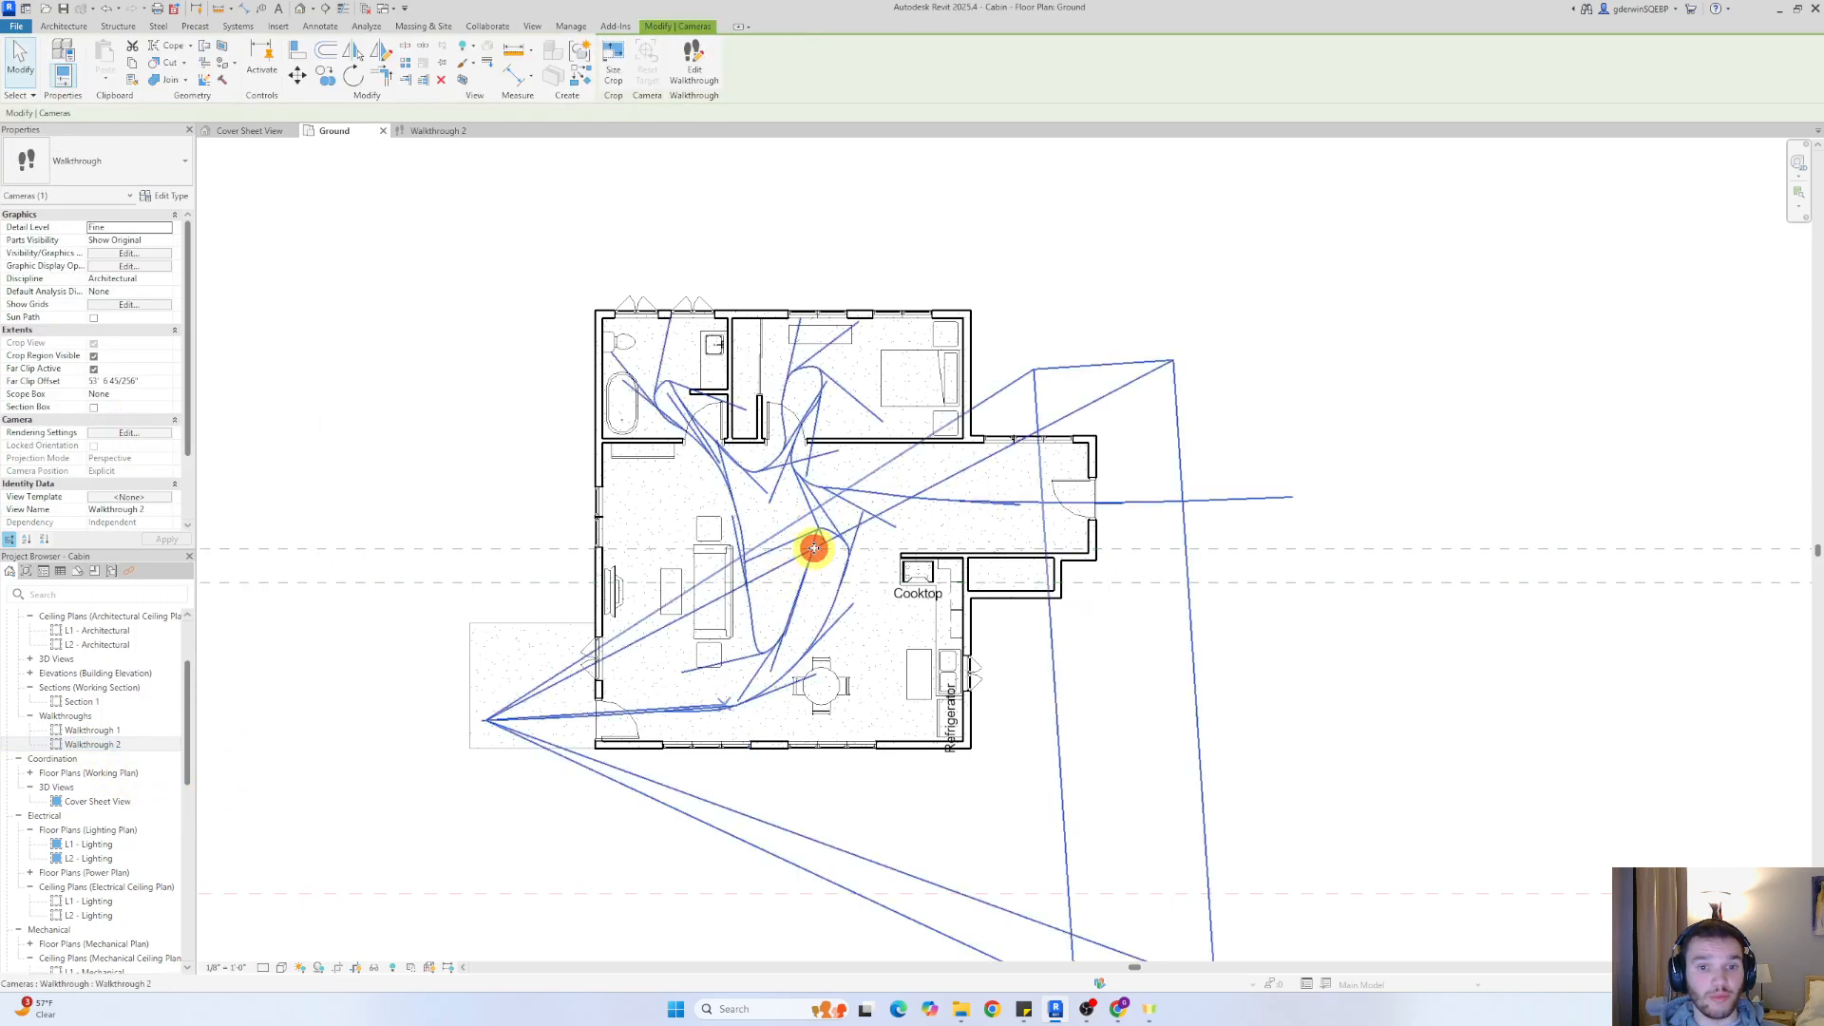
left_click(694, 67)
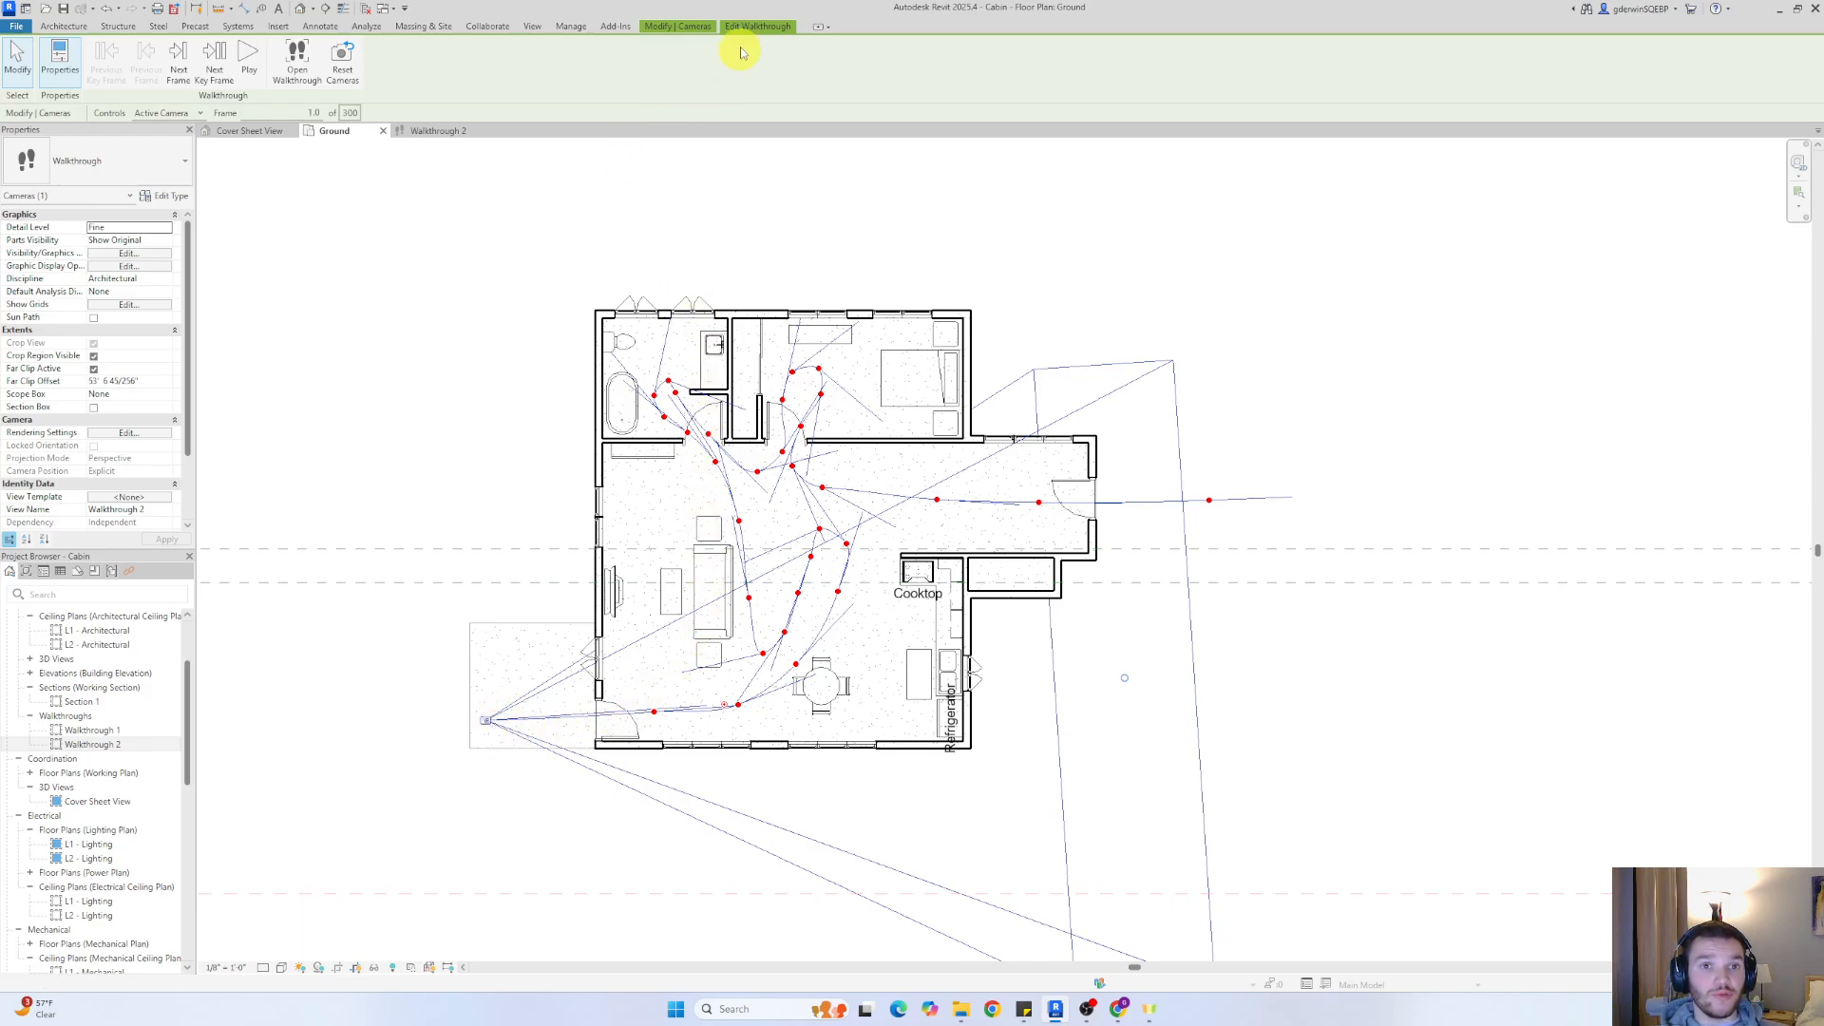
Step forward through the walkthrough's key frames to check where the camera faces, and return to the first key frame
left_click(222, 73)
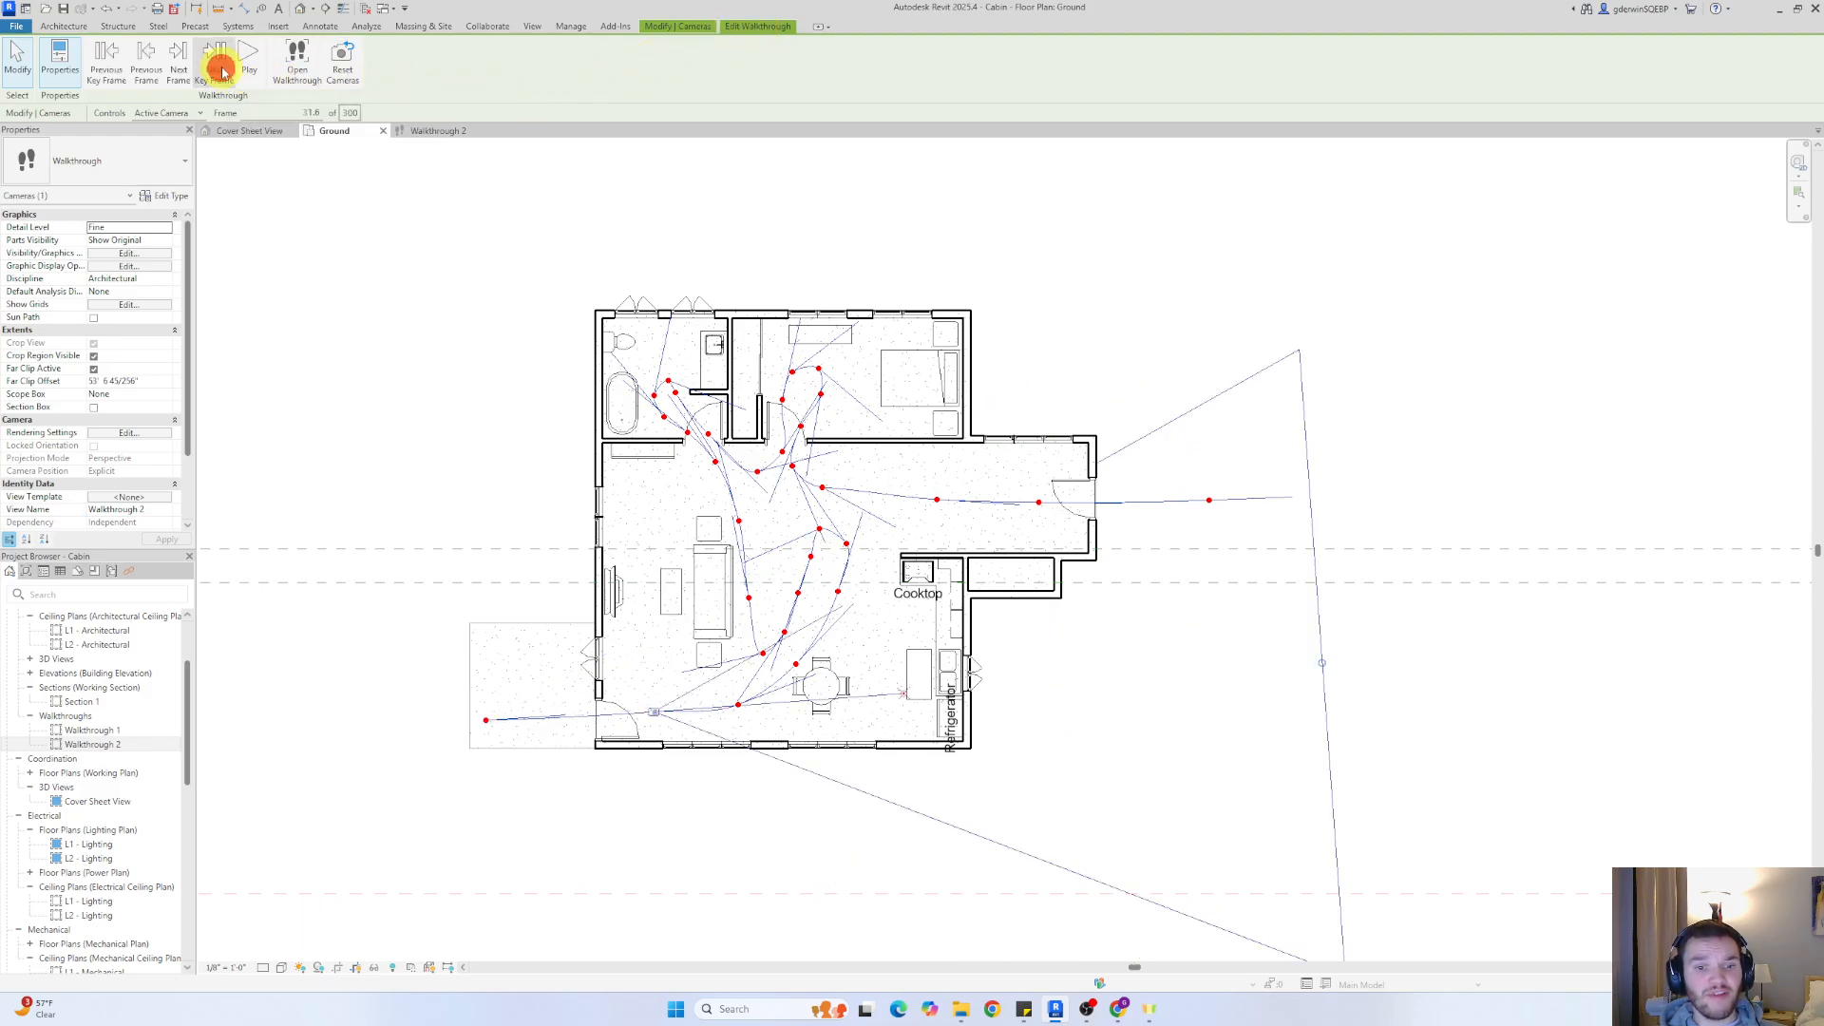
left_click(221, 73)
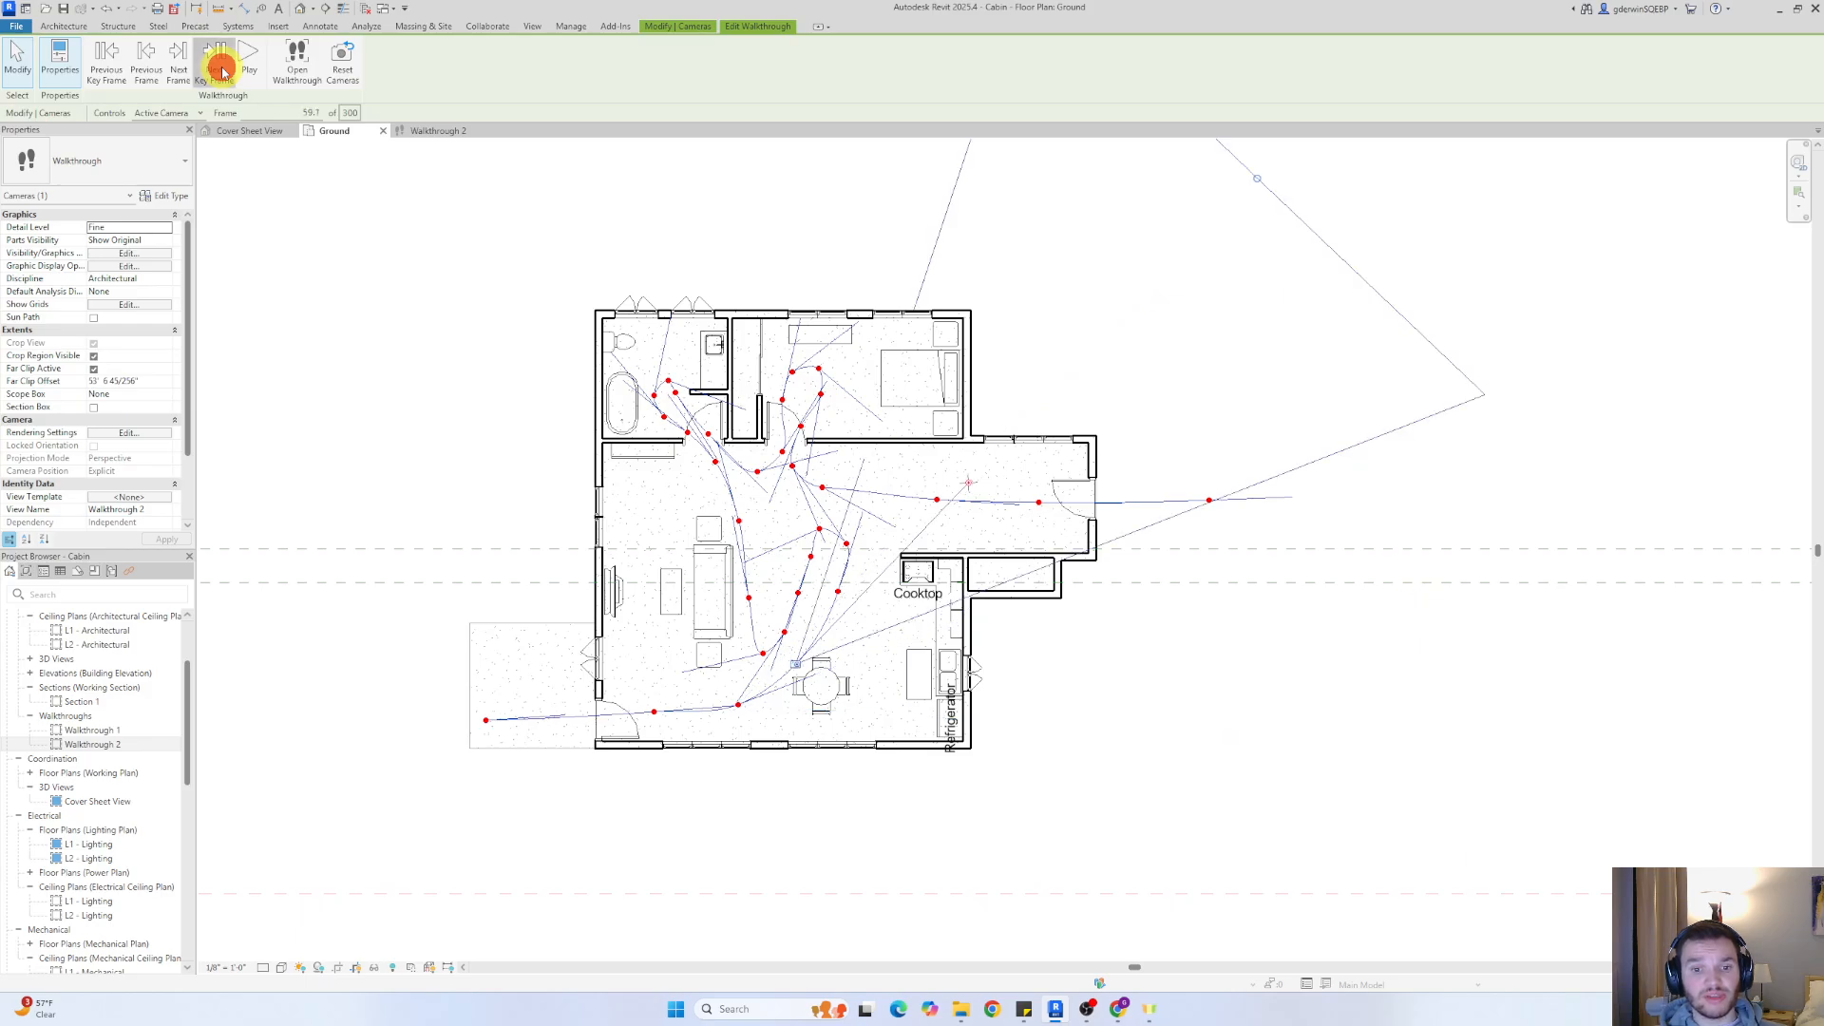
left_click(221, 72)
left_click(221, 72)
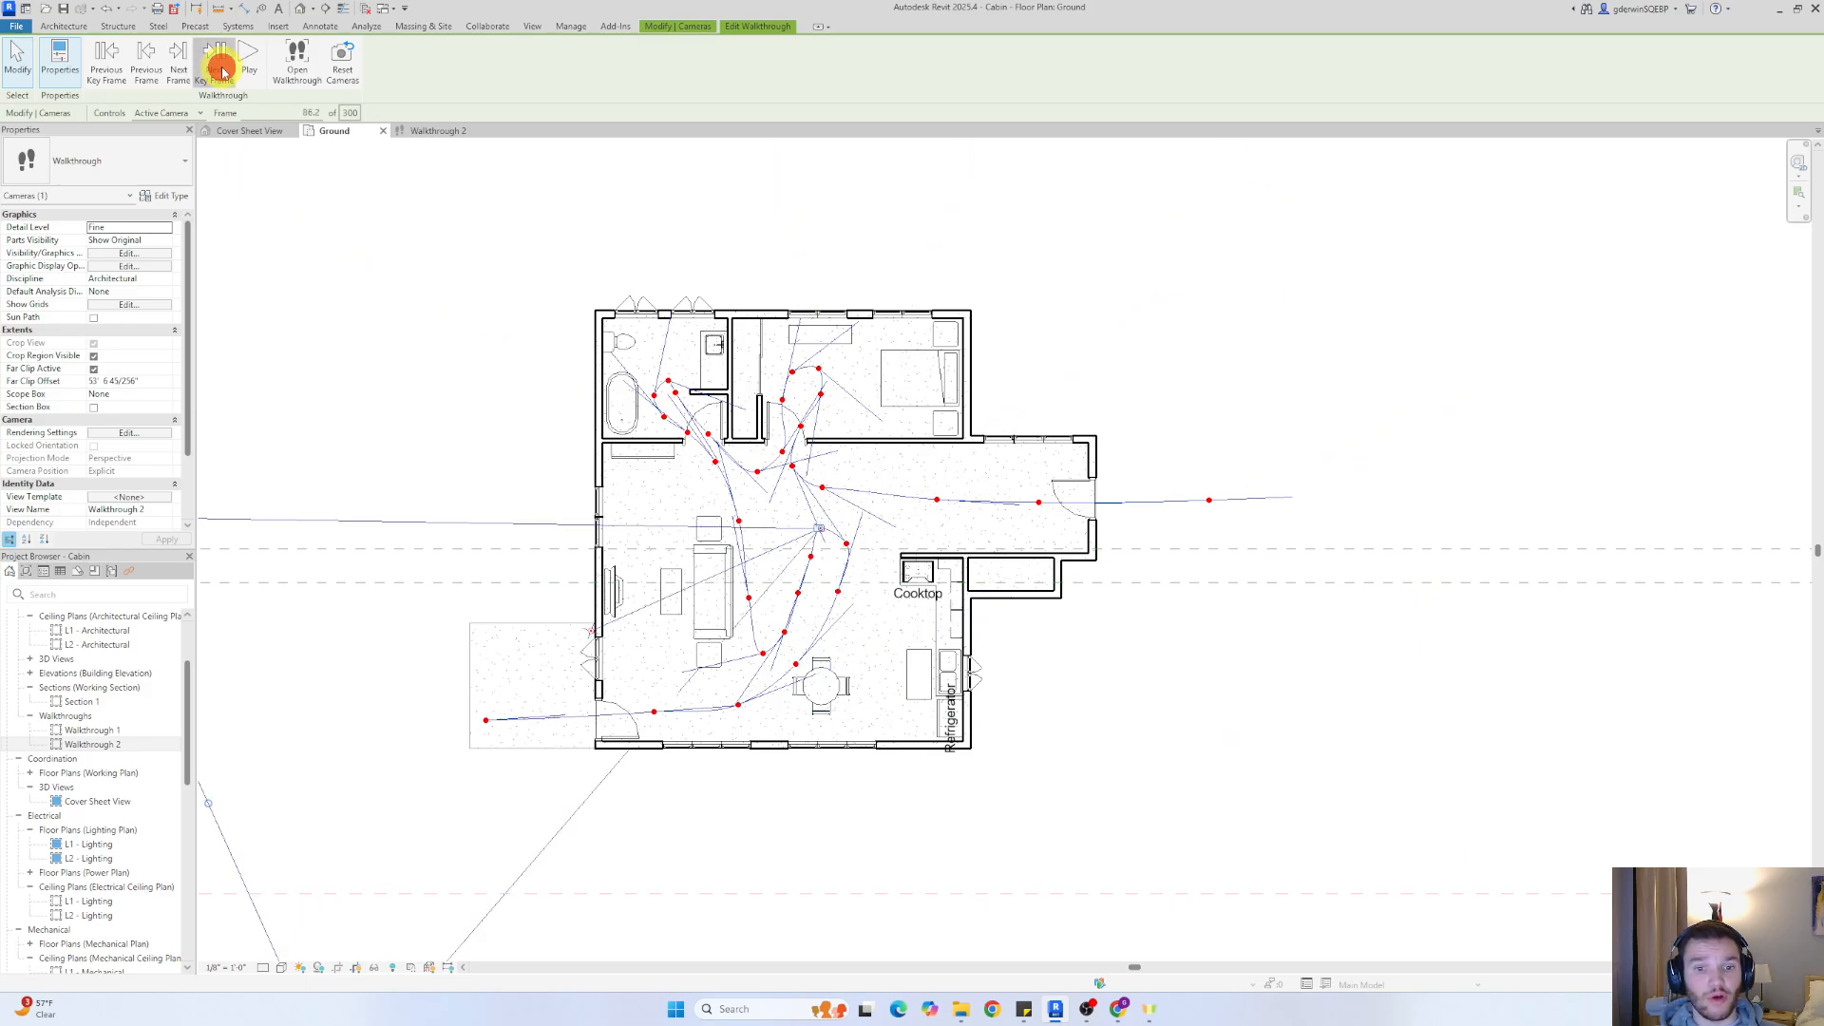
left_click(221, 72)
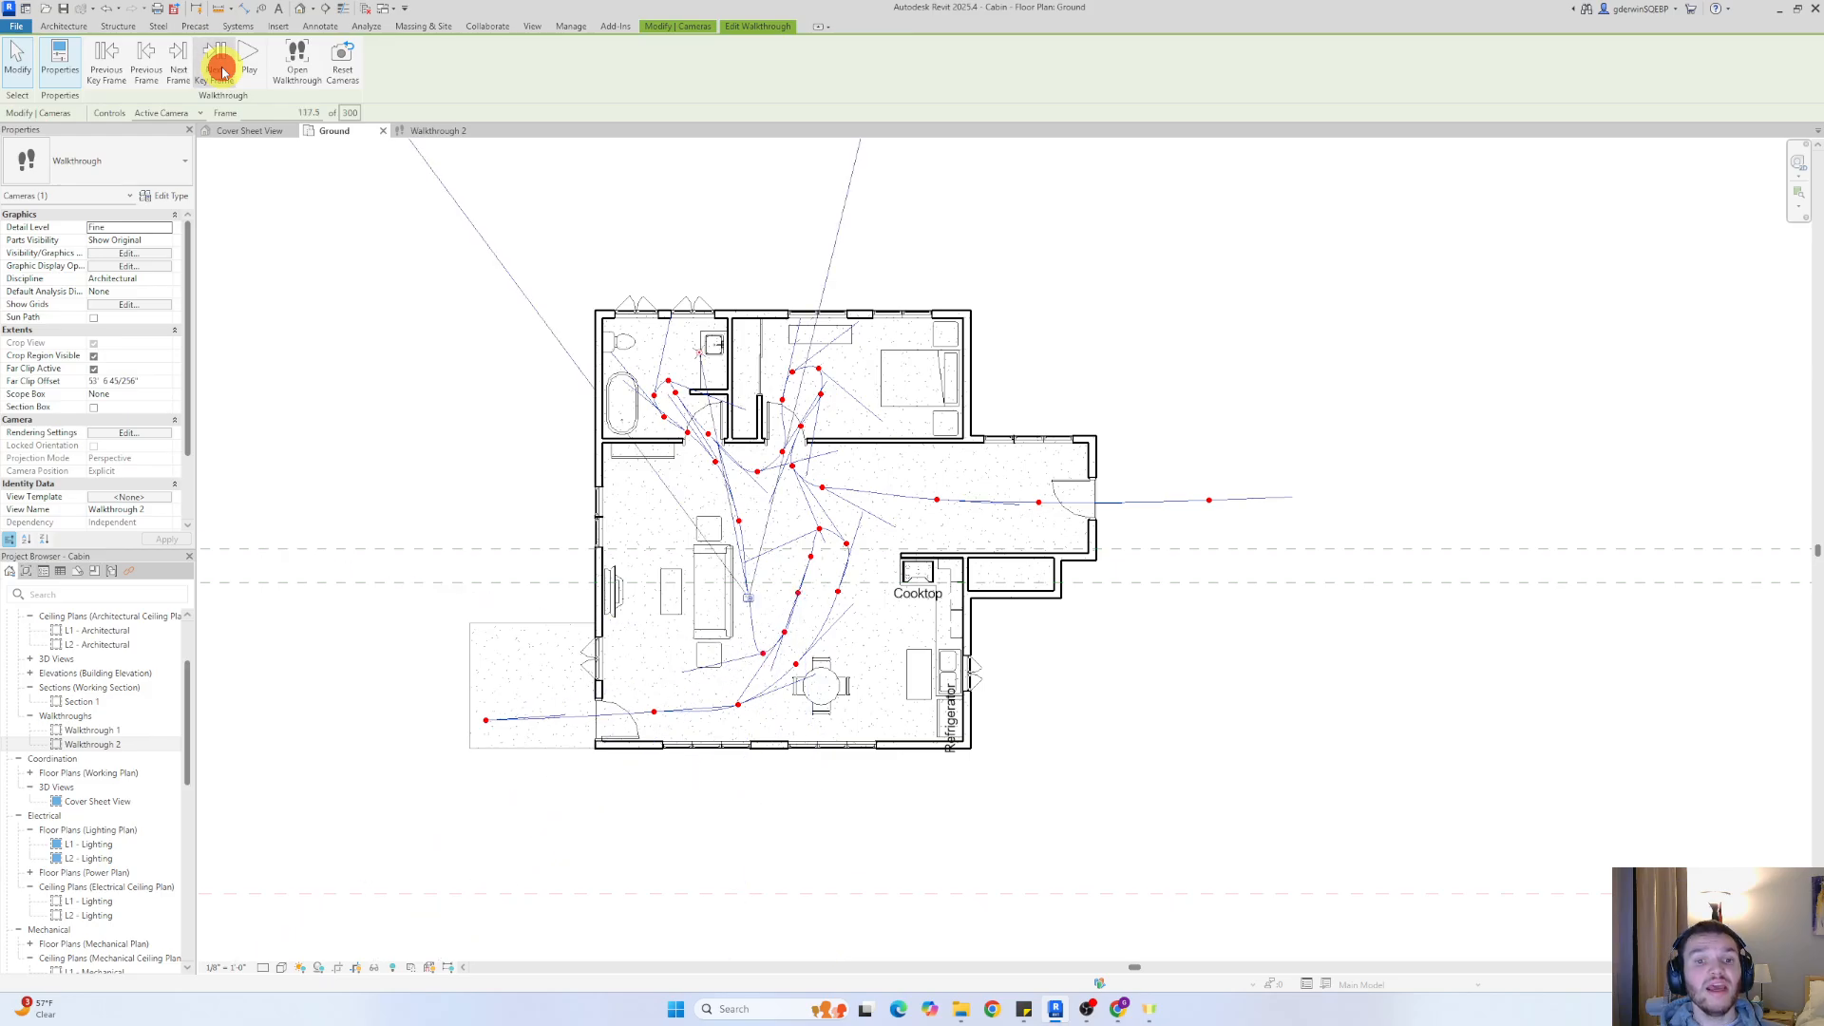
left_click(122, 65)
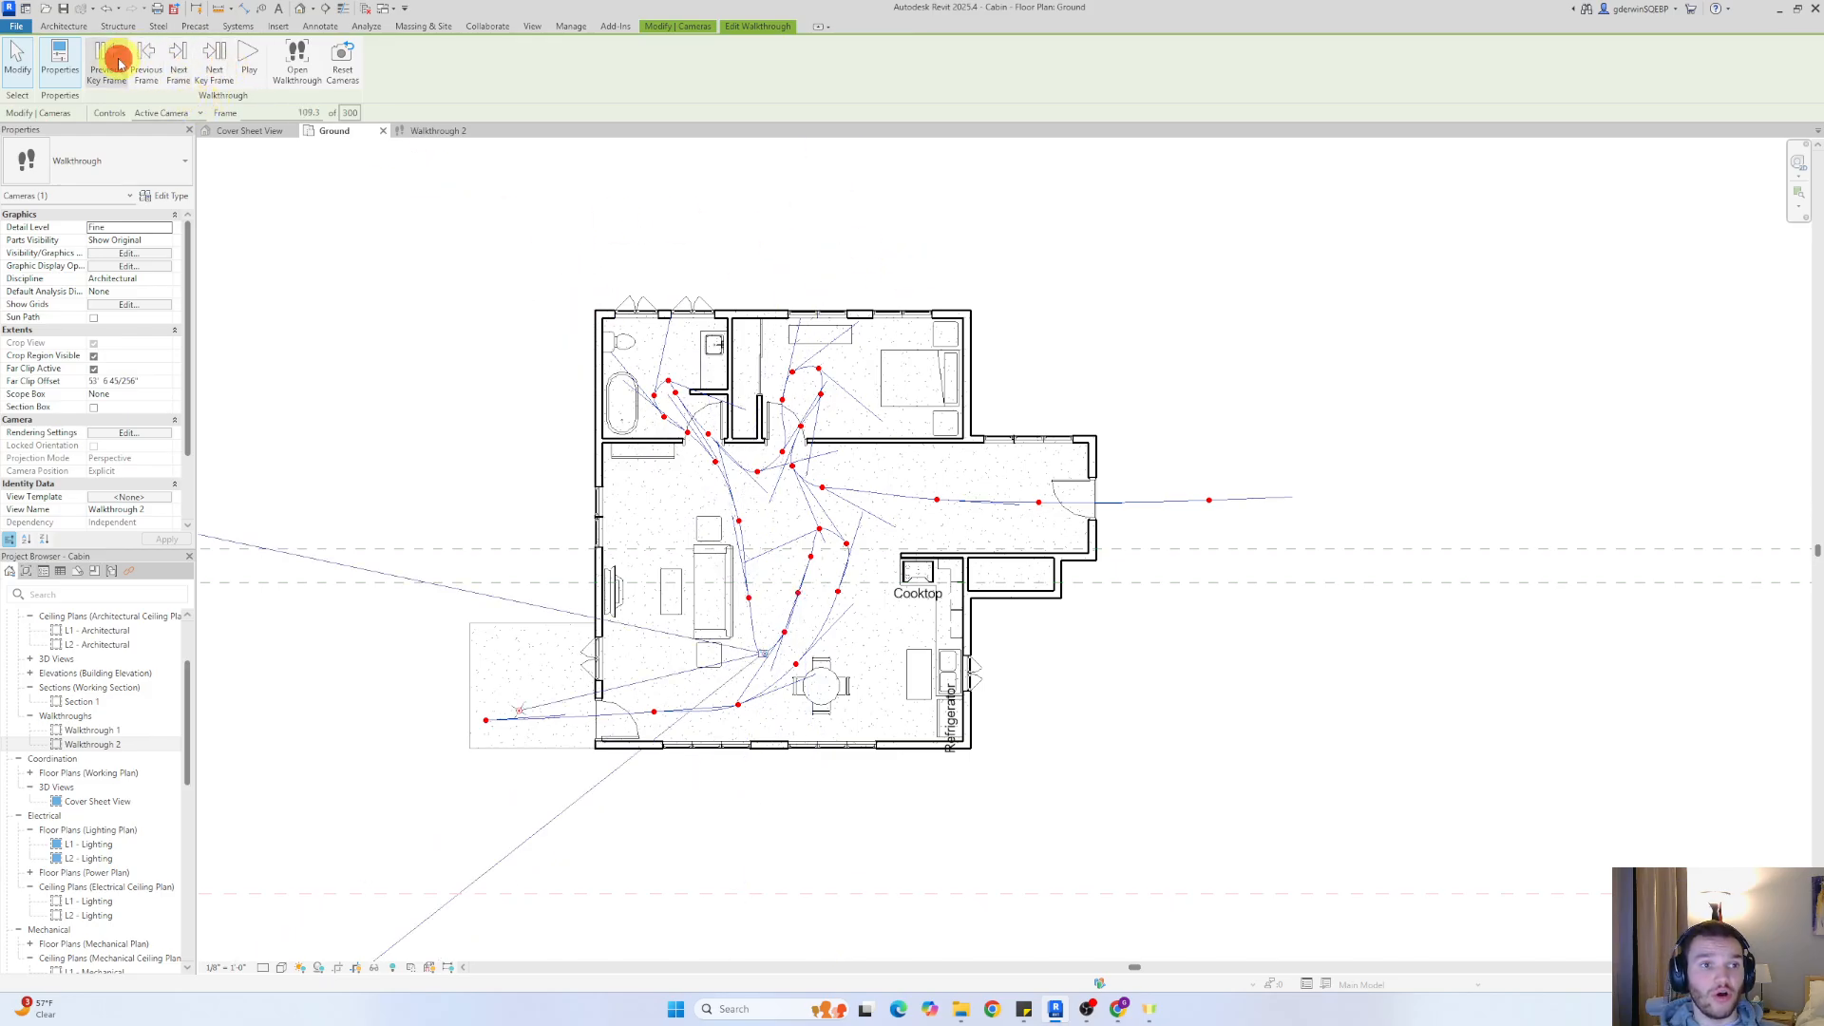
left_click(121, 64)
left_click(121, 64)
left_click(120, 65)
left_click(120, 65)
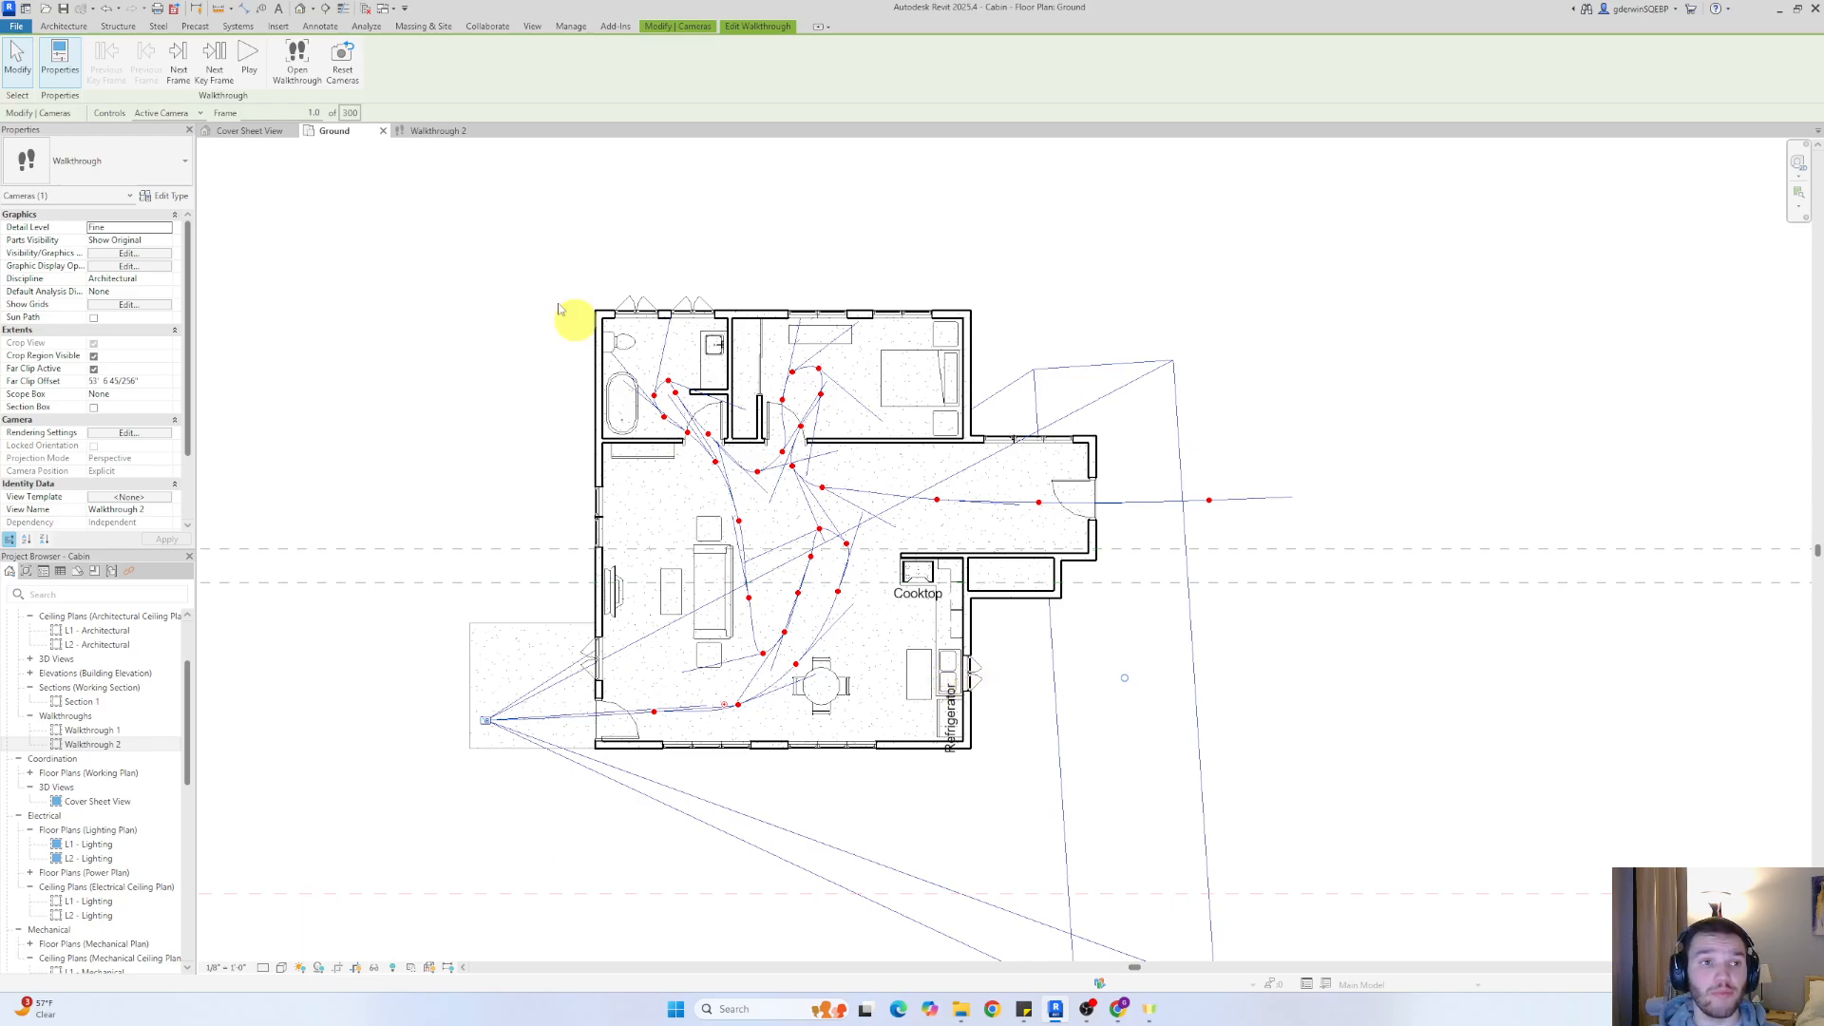
Aim the camera toward the kitchen side at the three consecutive key frames from inside the front door past the dining table
left_click(221, 65)
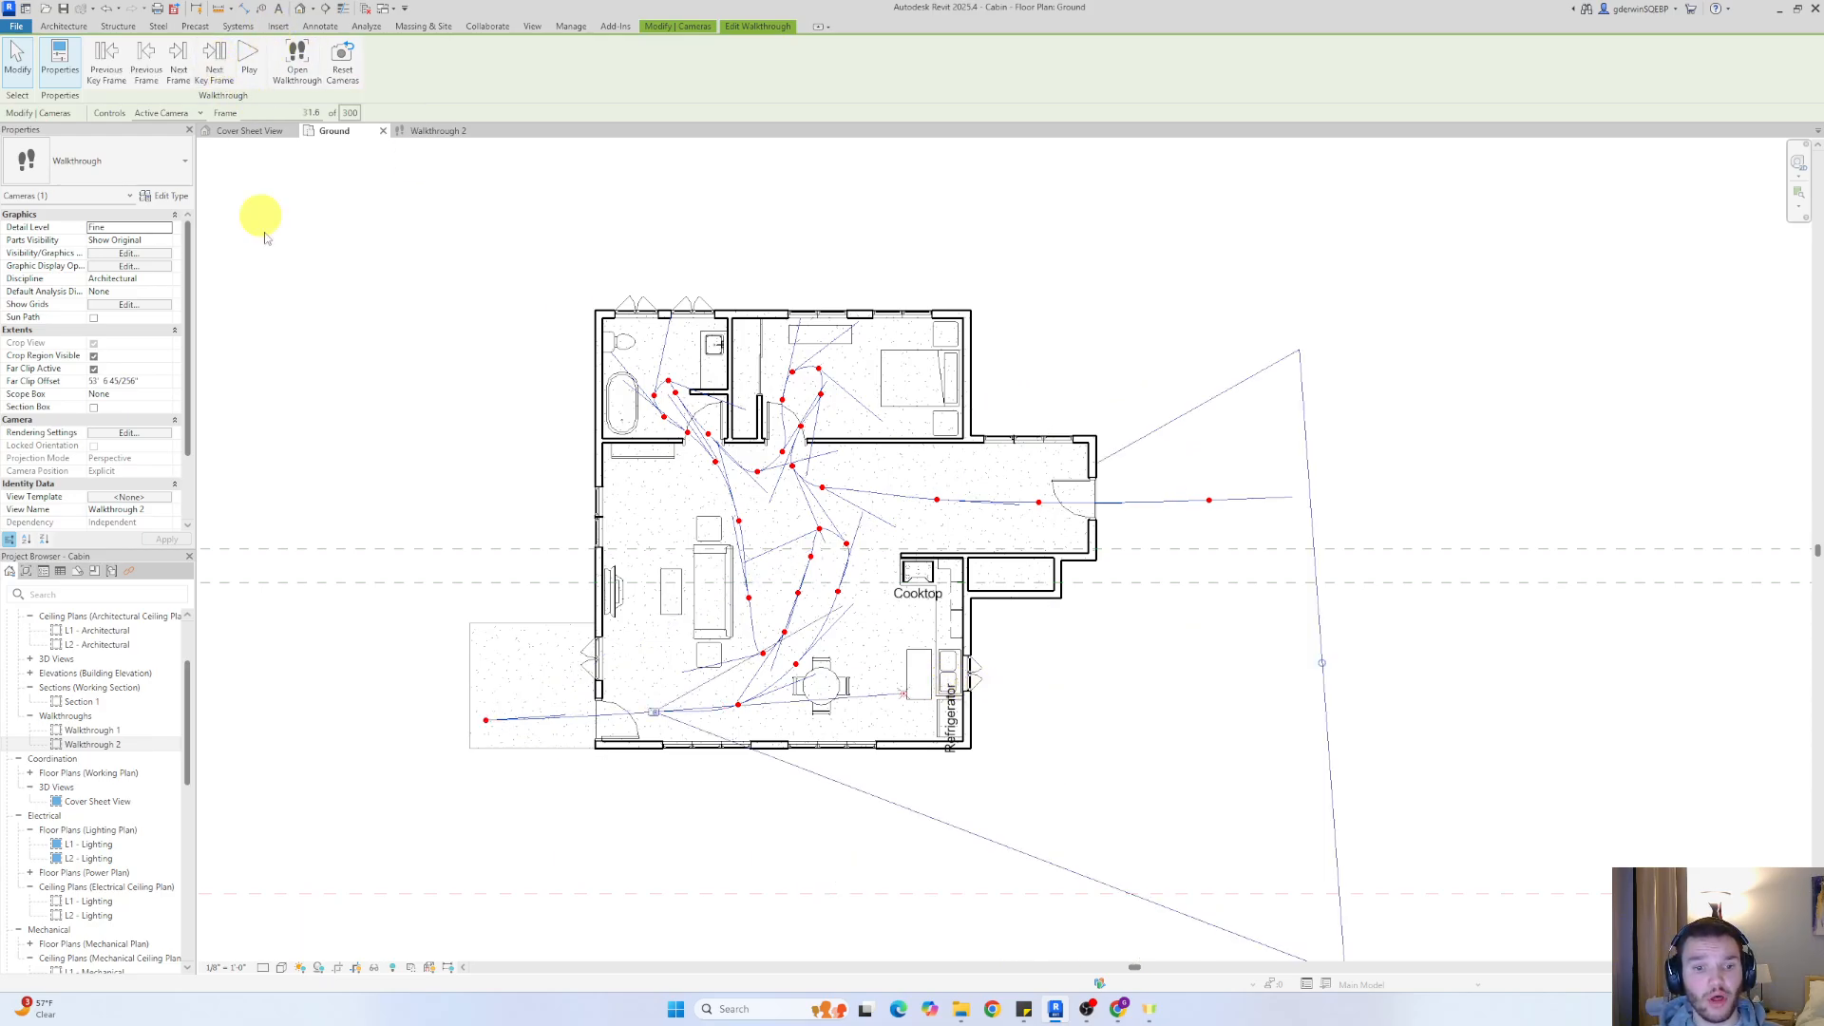
left_click(221, 82)
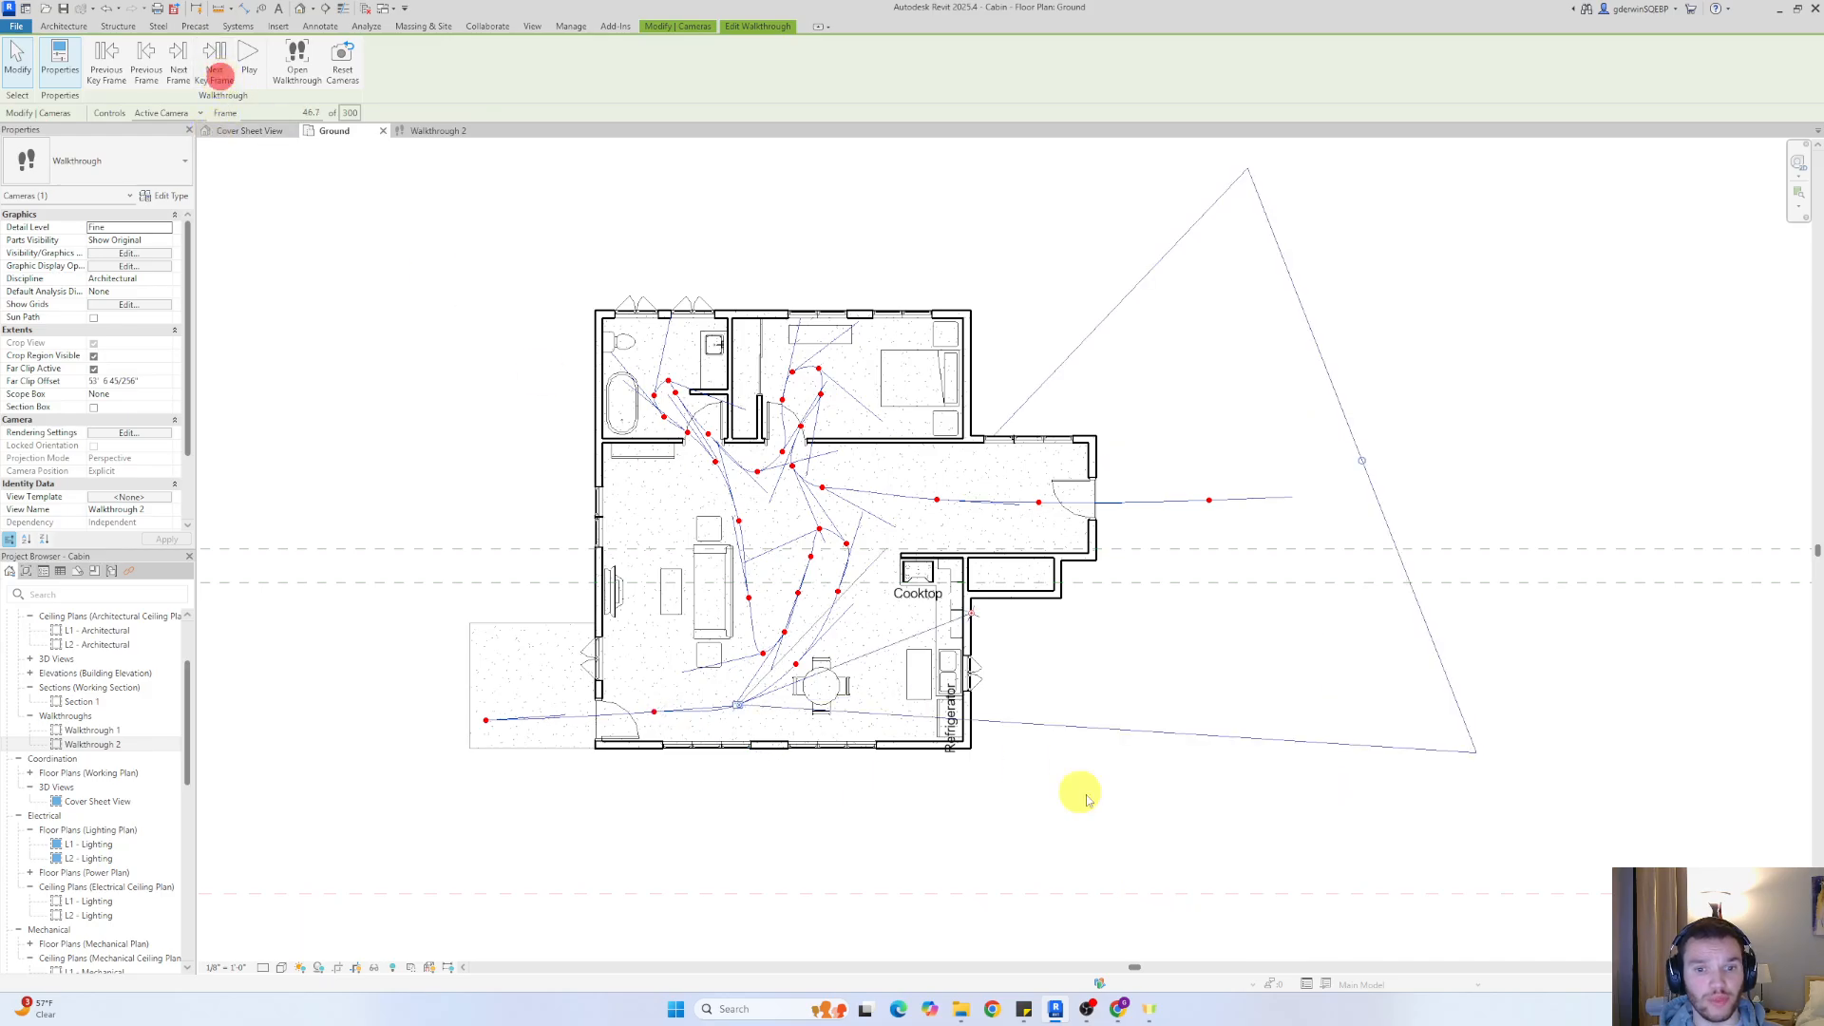
left_click_drag(974, 618, 988, 664)
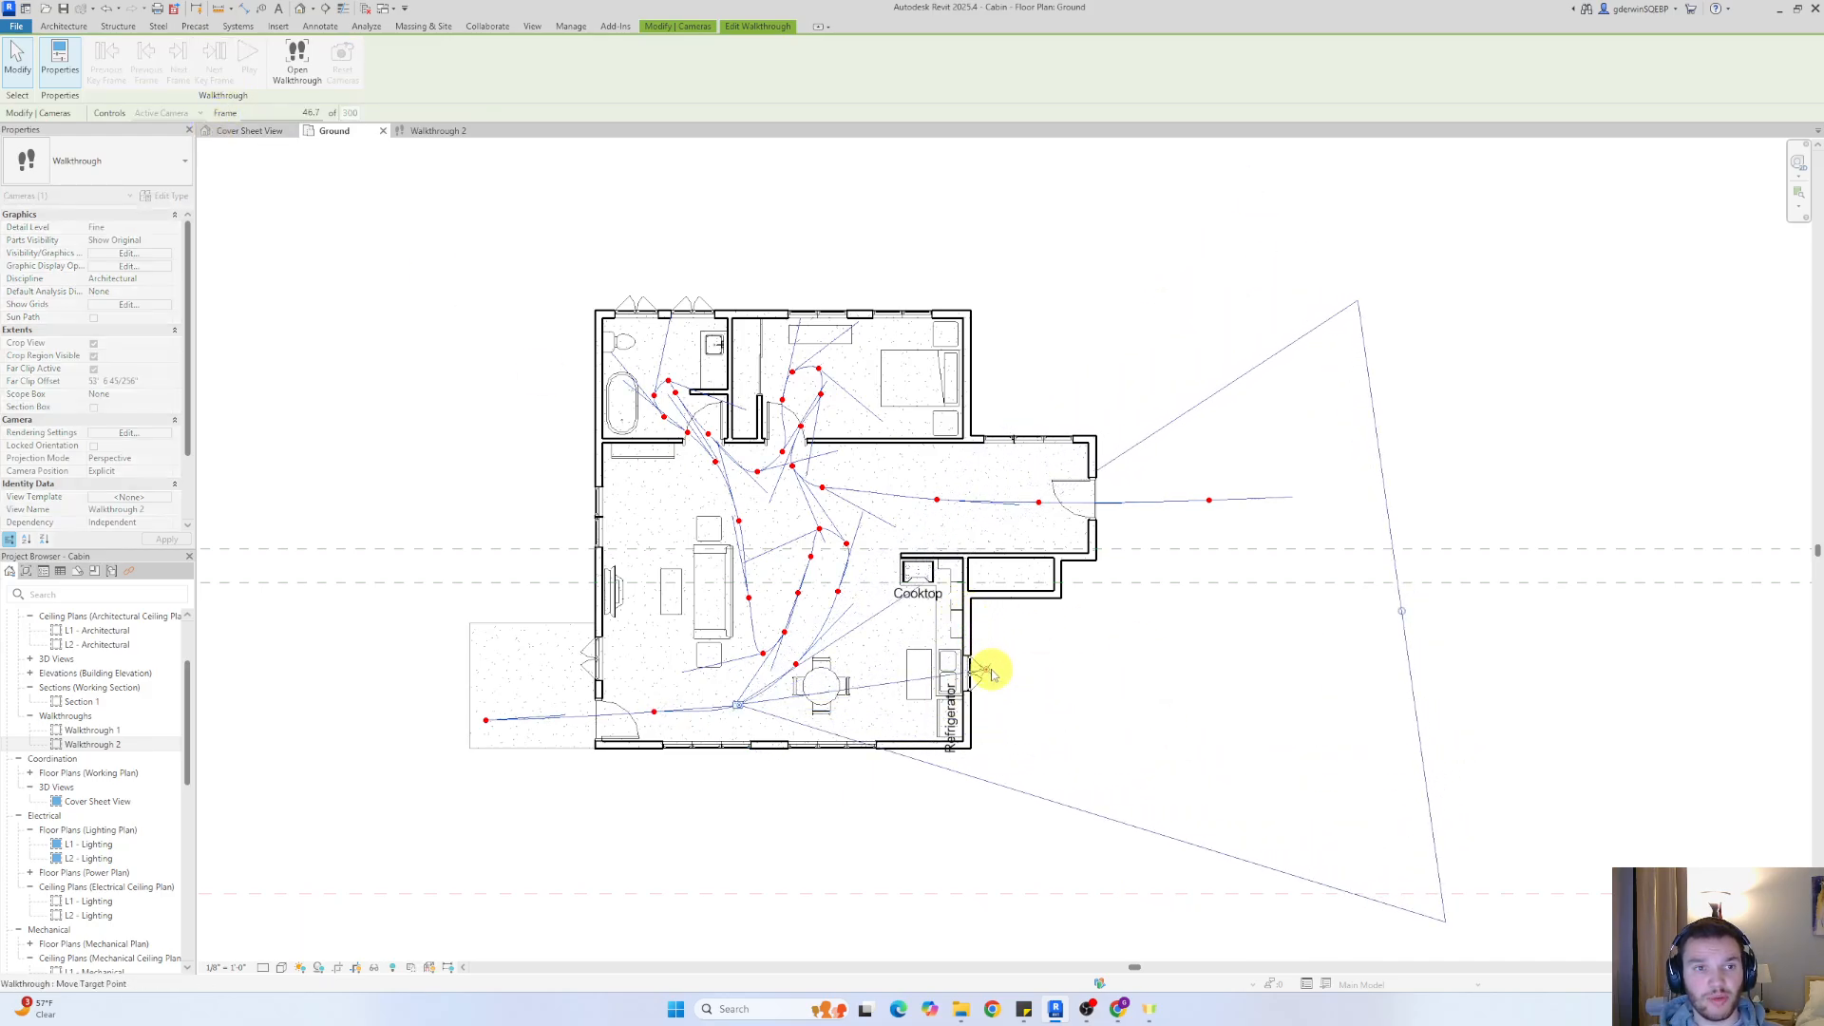
left_click(221, 61)
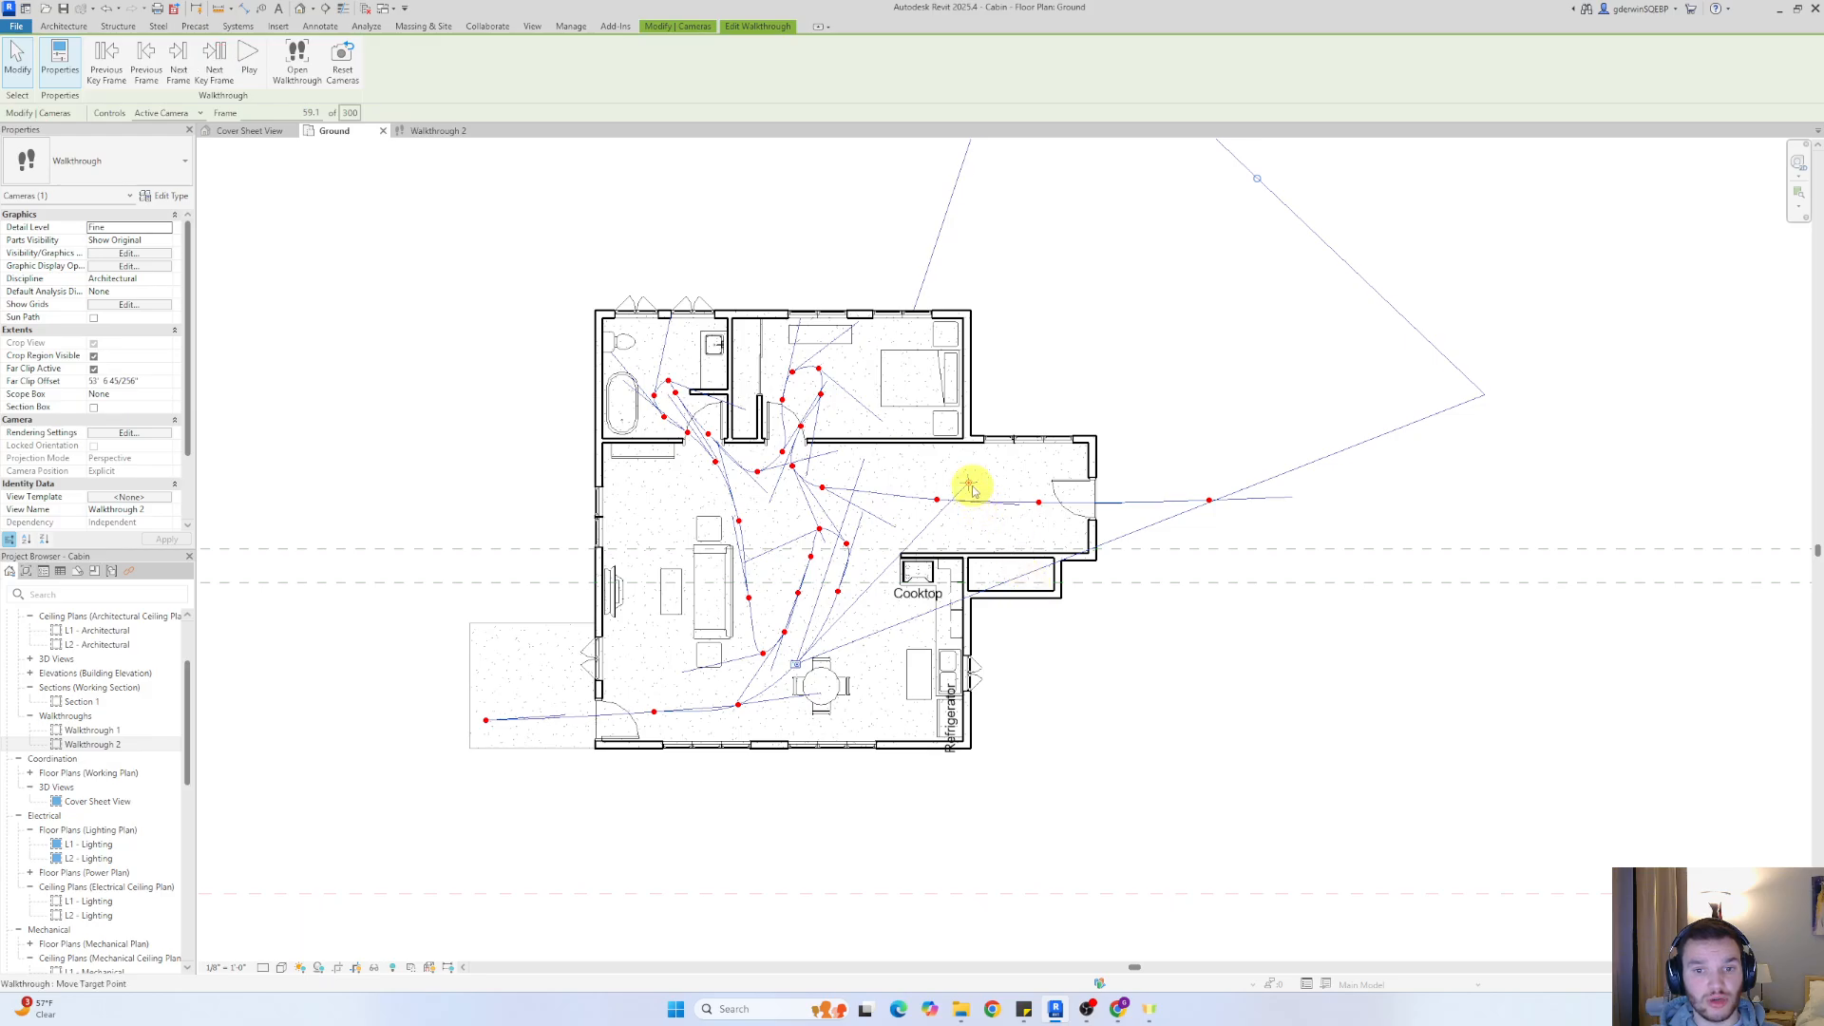
left_click_drag(970, 489, 1029, 574)
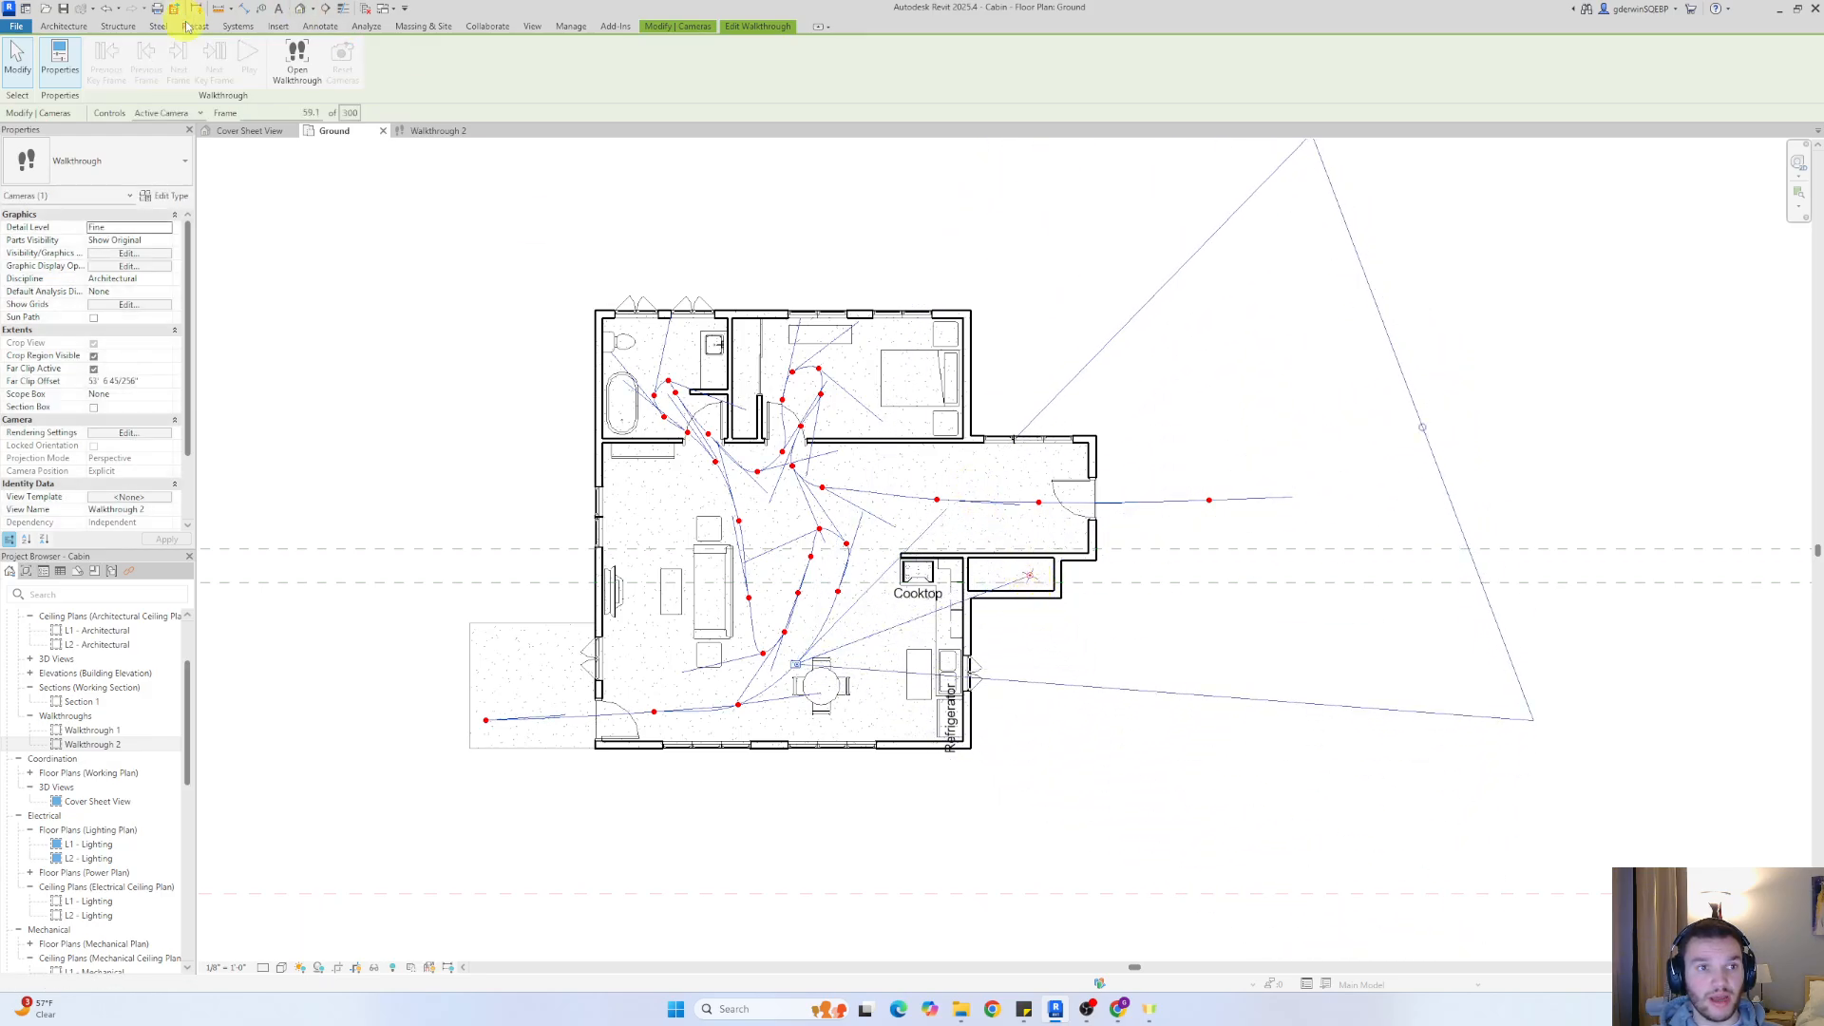
left_click(211, 60)
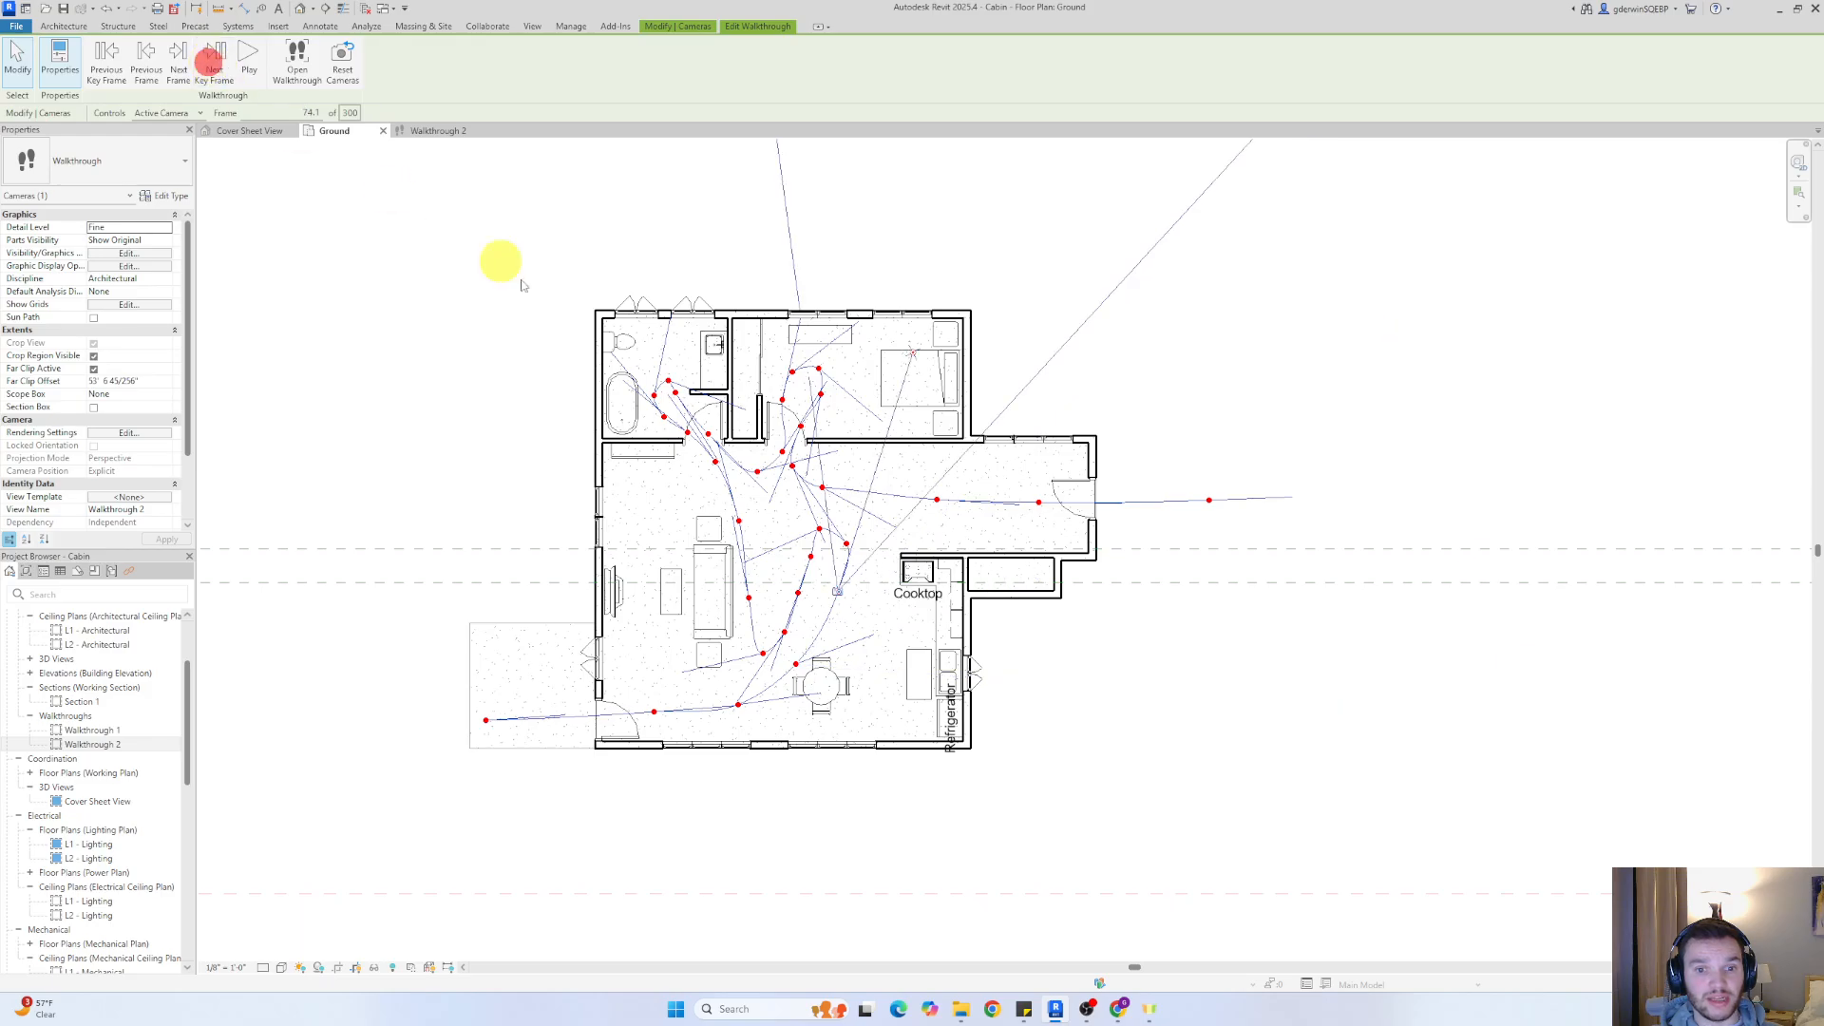
left_click_drag(913, 353, 1033, 582)
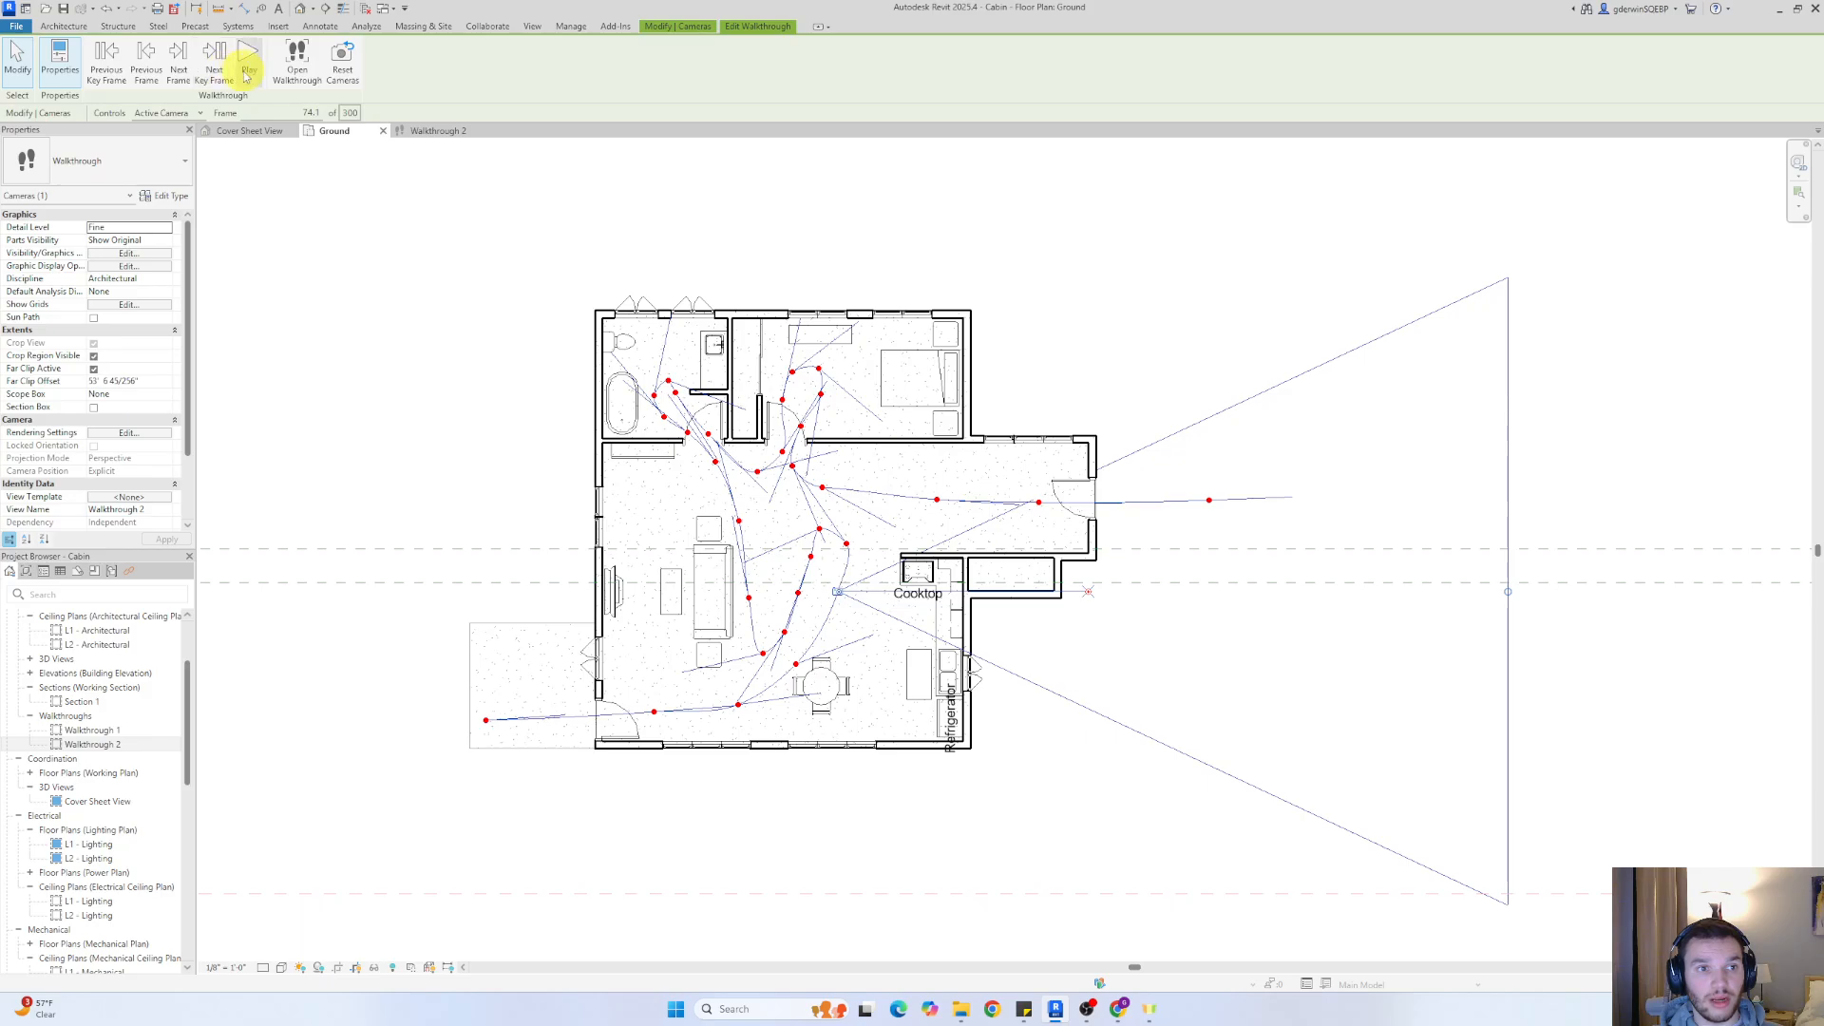
At the following key frame, left of the cooktop, aim the camera across the living room toward the television wall
left_click(247, 72)
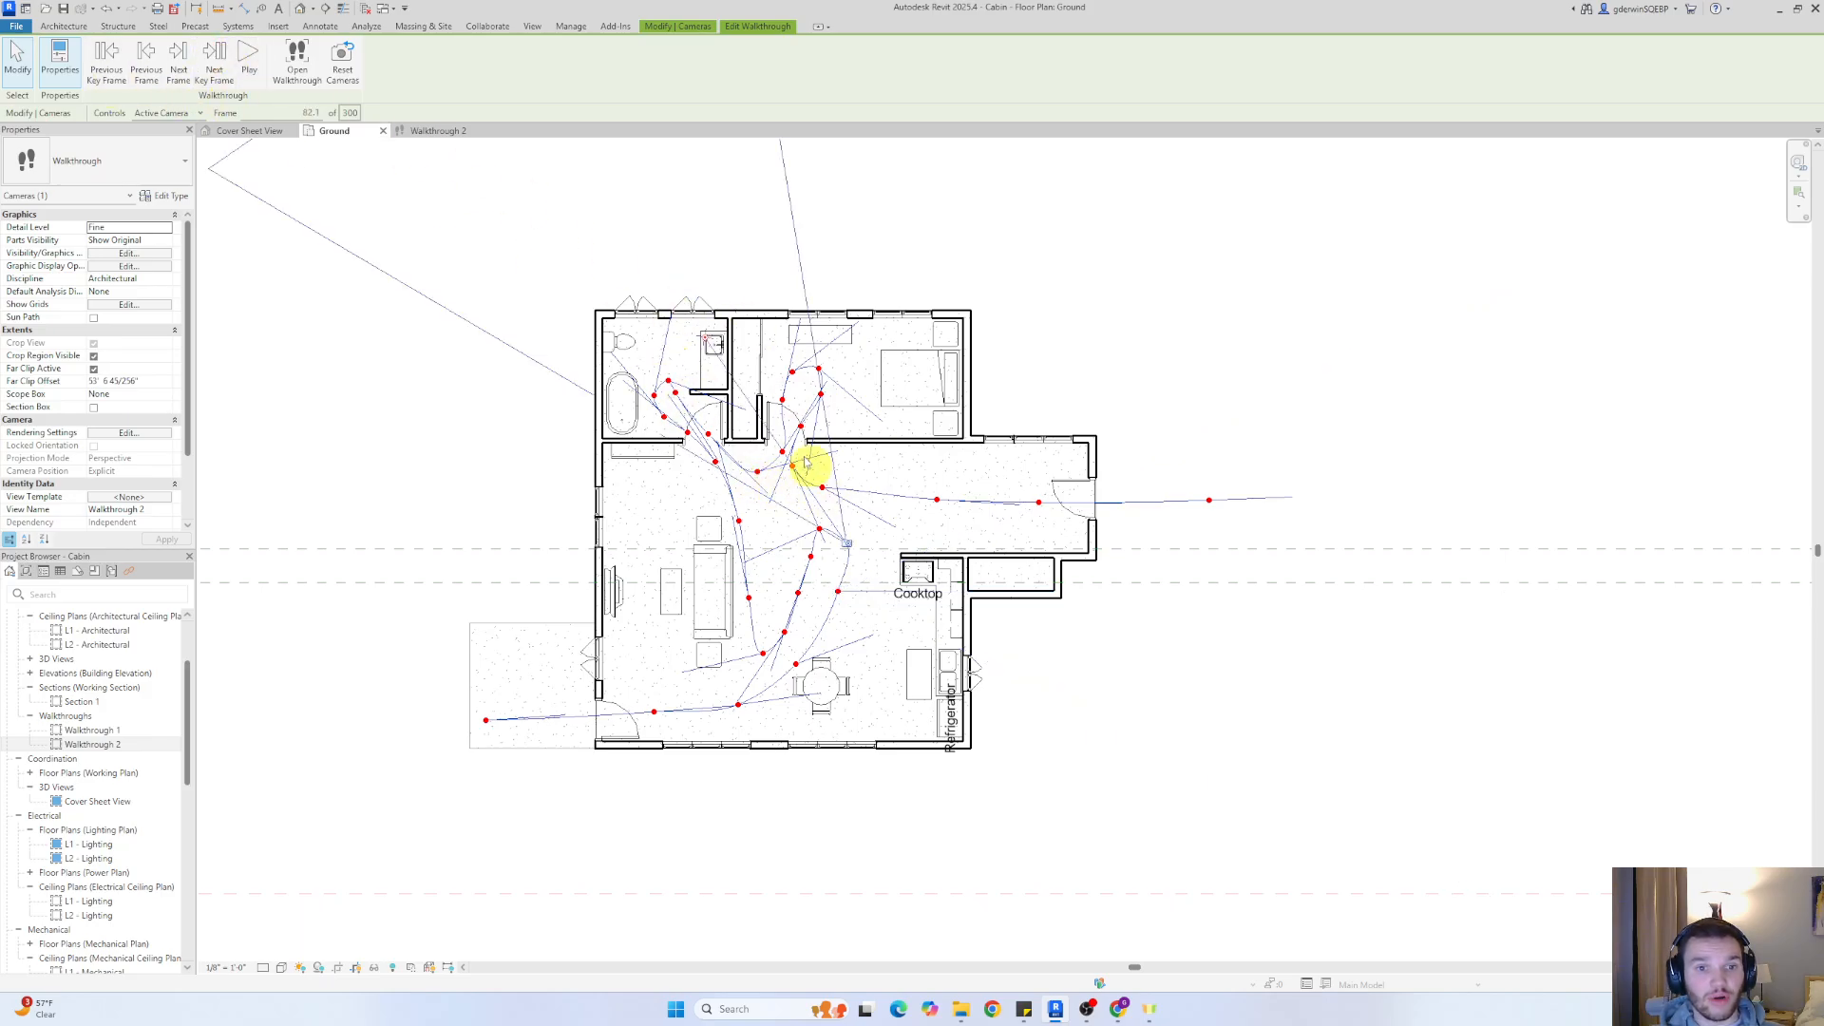
left_click_drag(711, 344, 591, 613)
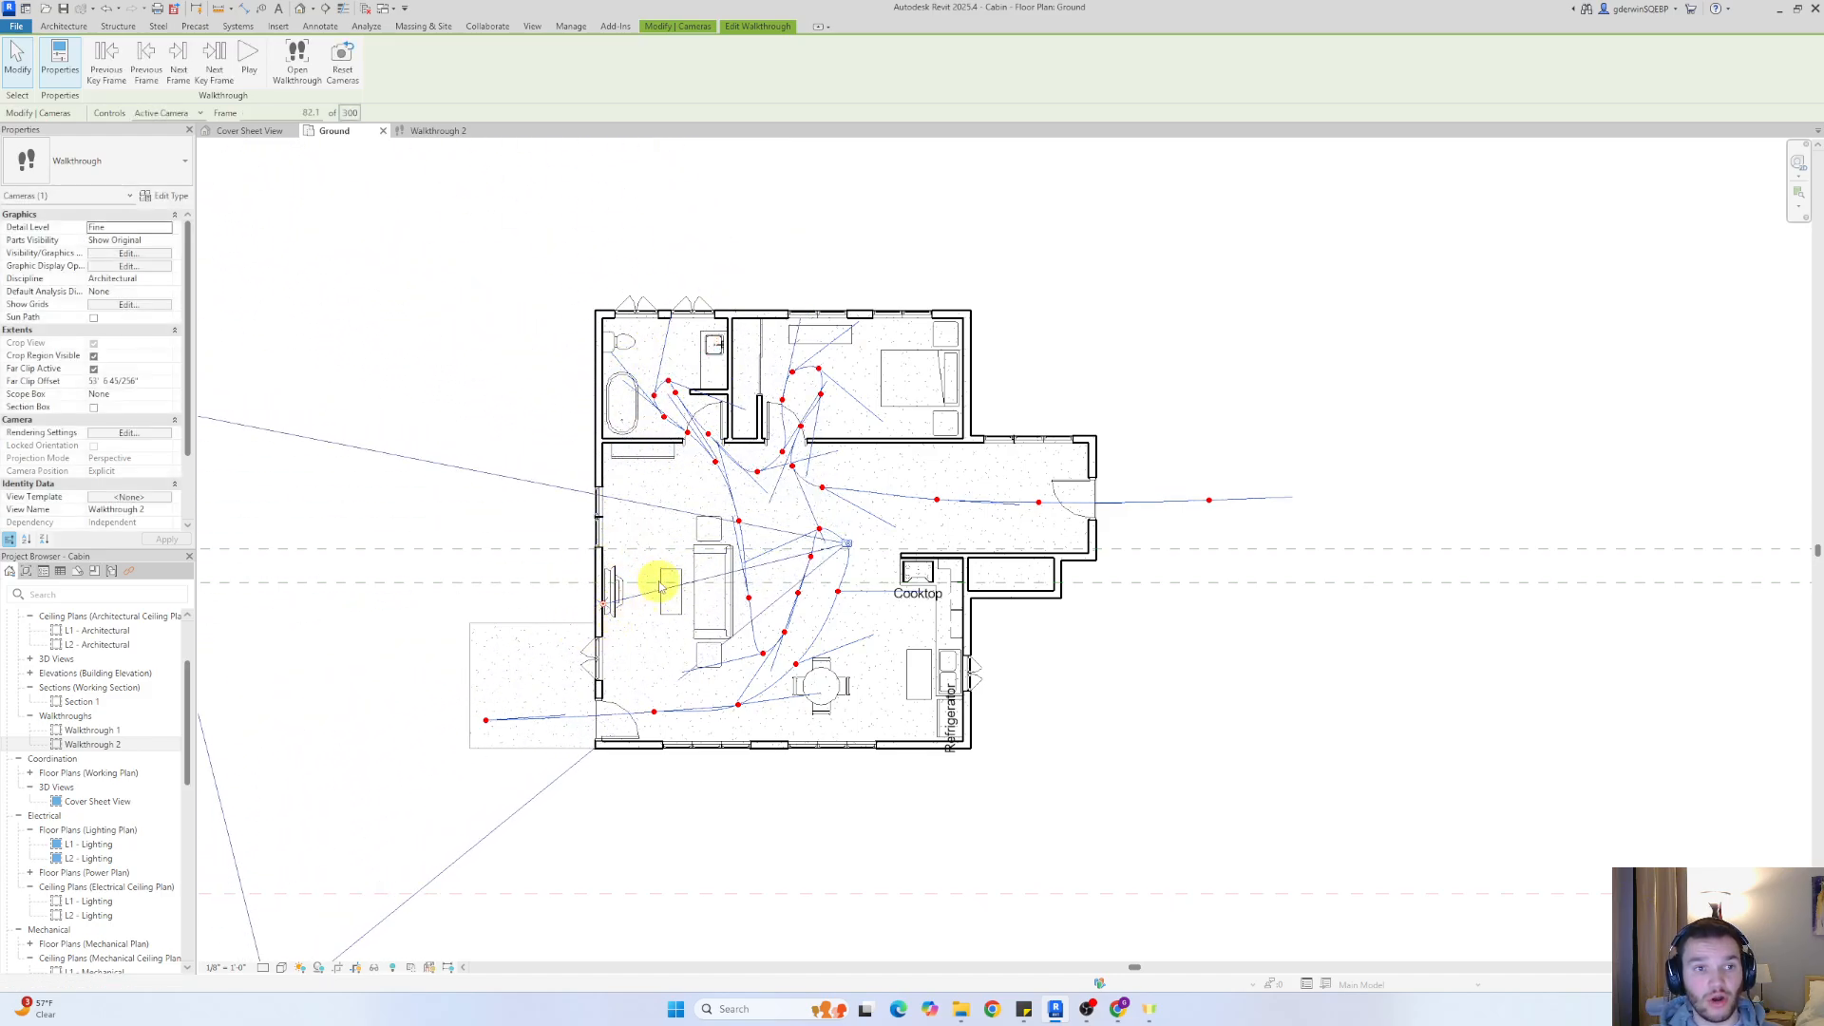
At the next three key frames, from above the sofa to midway along its back, aim the camera toward the television wall
left_click(217, 70)
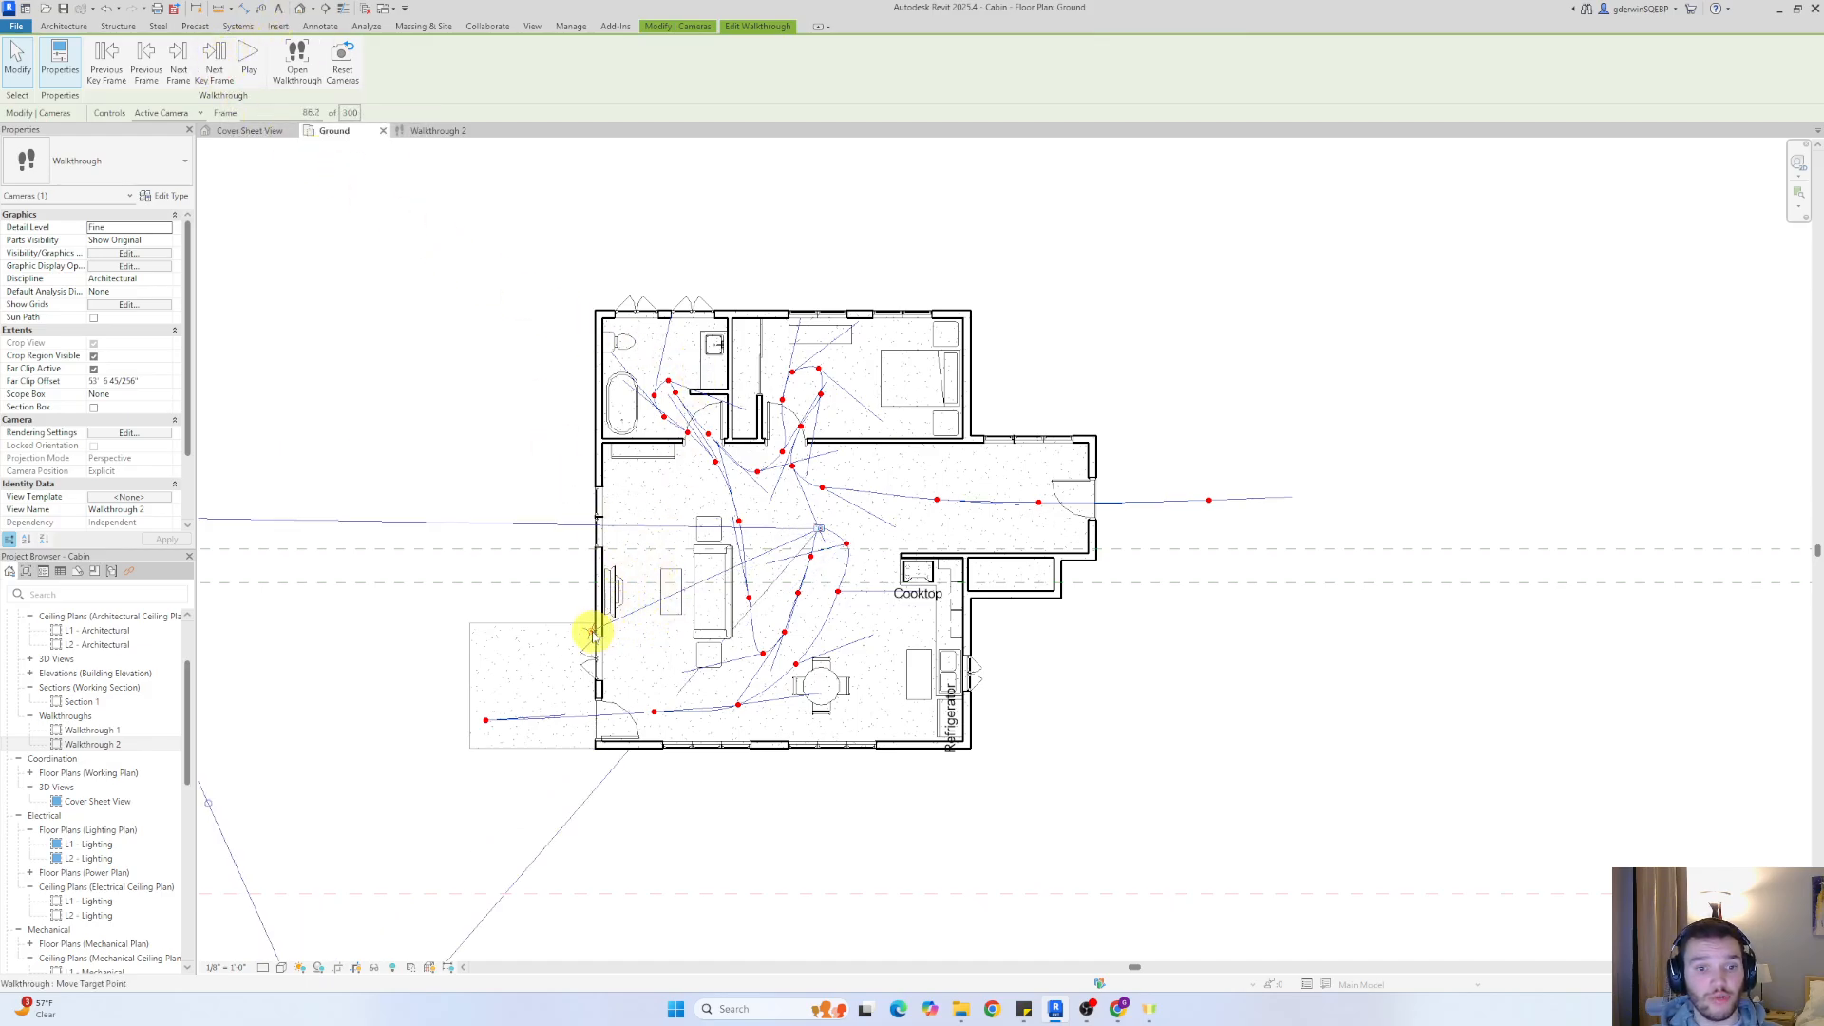
left_click_drag(591, 629, 579, 600)
left_click(215, 71)
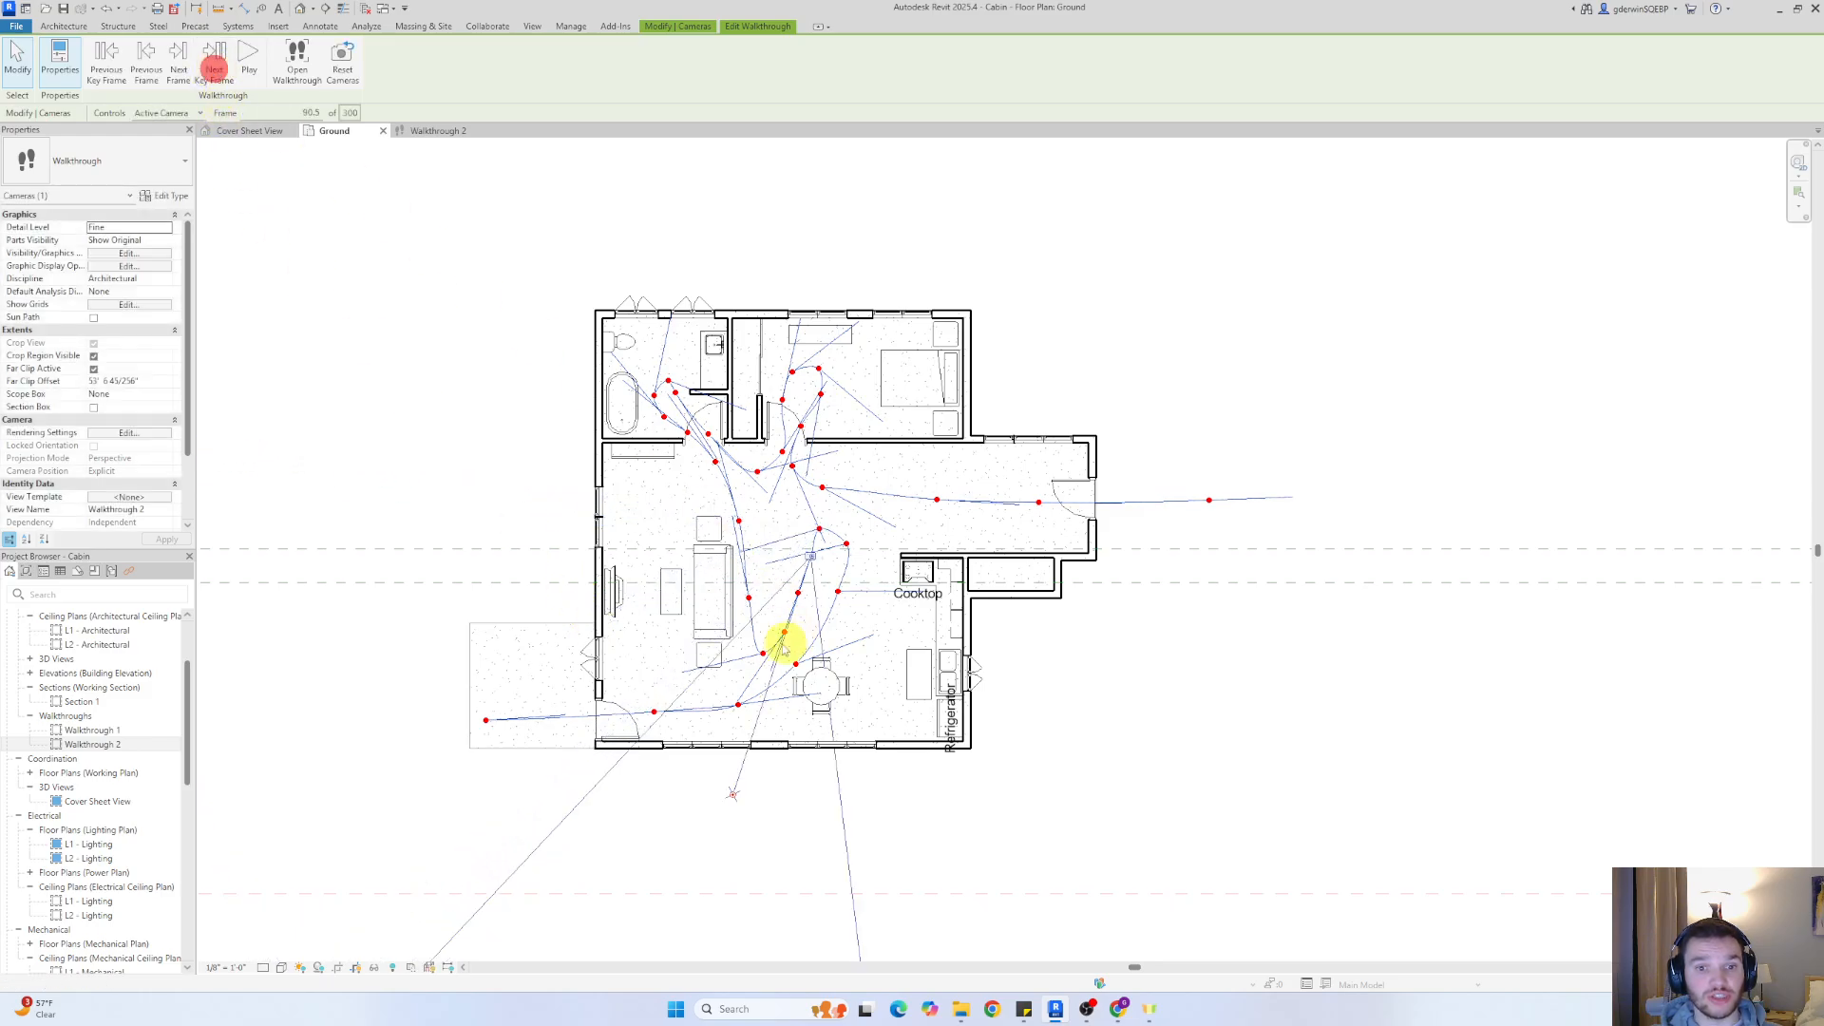
left_click_drag(732, 793, 567, 611)
left_click(223, 55)
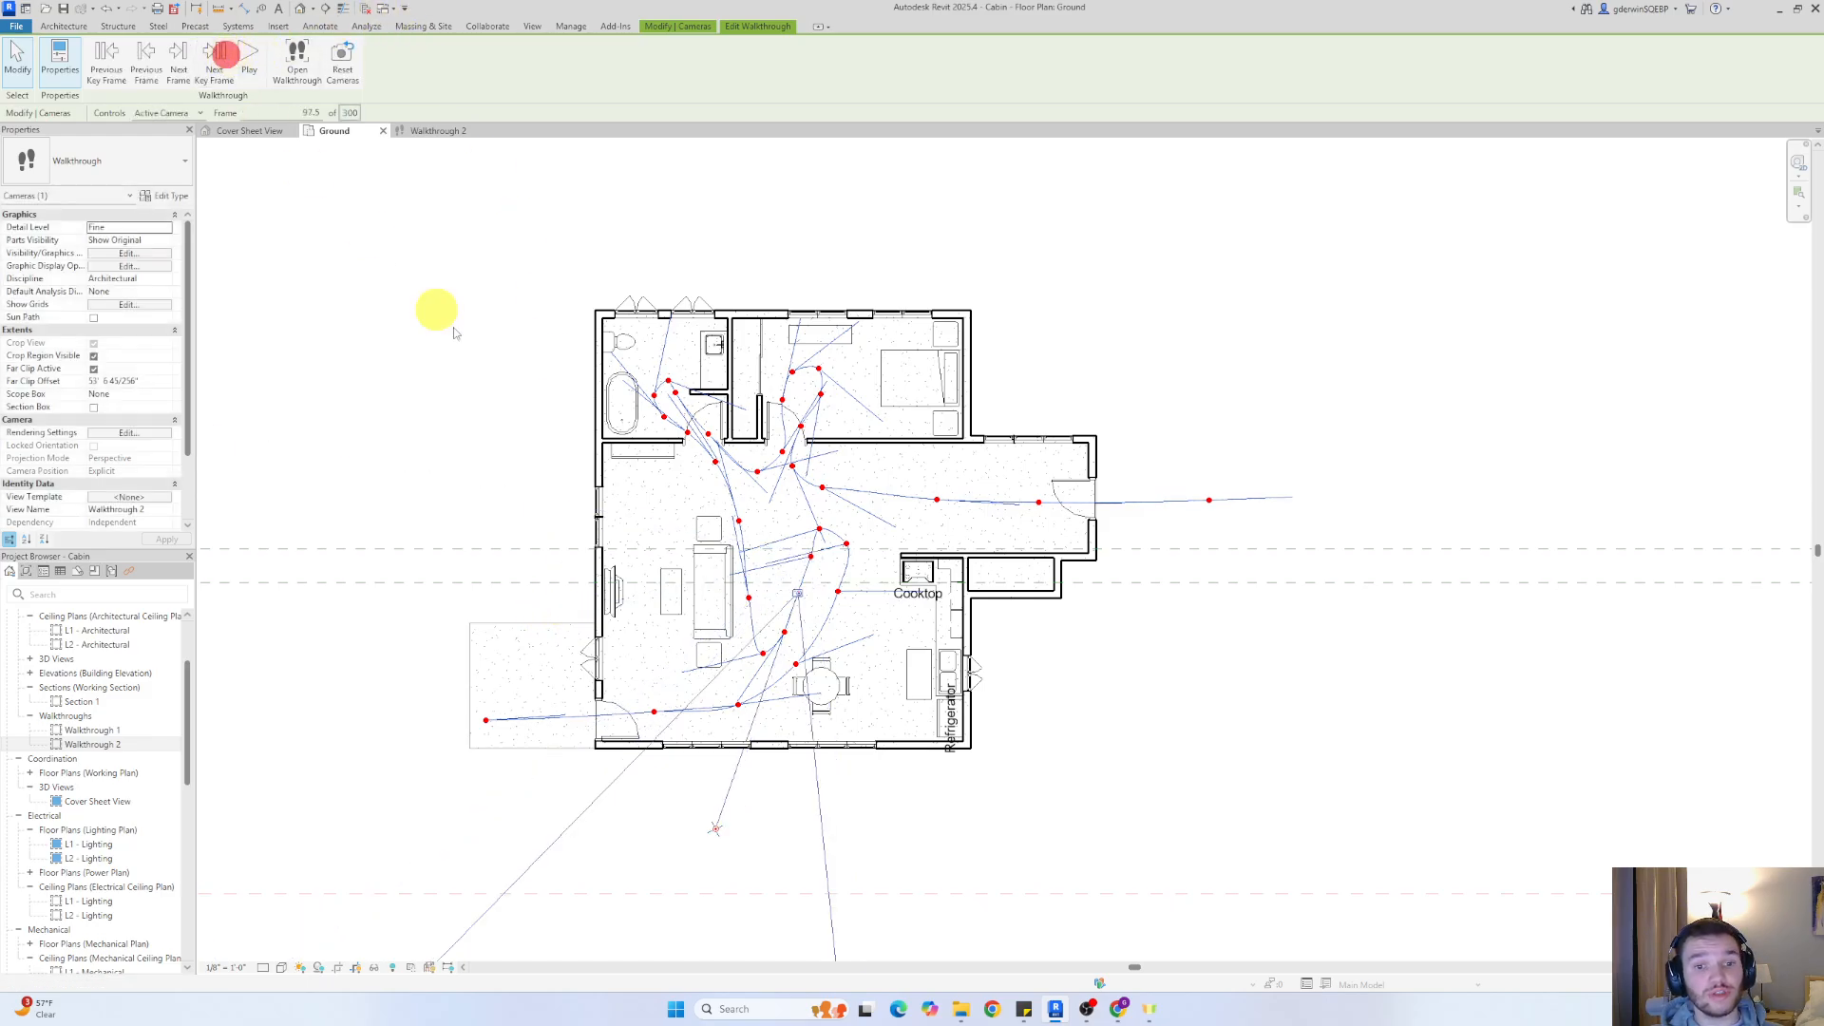
left_click_drag(715, 828, 548, 587)
At the next two key frames behind the sofa, aim the camera toward the living room's window wall, then toward the bookcase corner
left_click(220, 57)
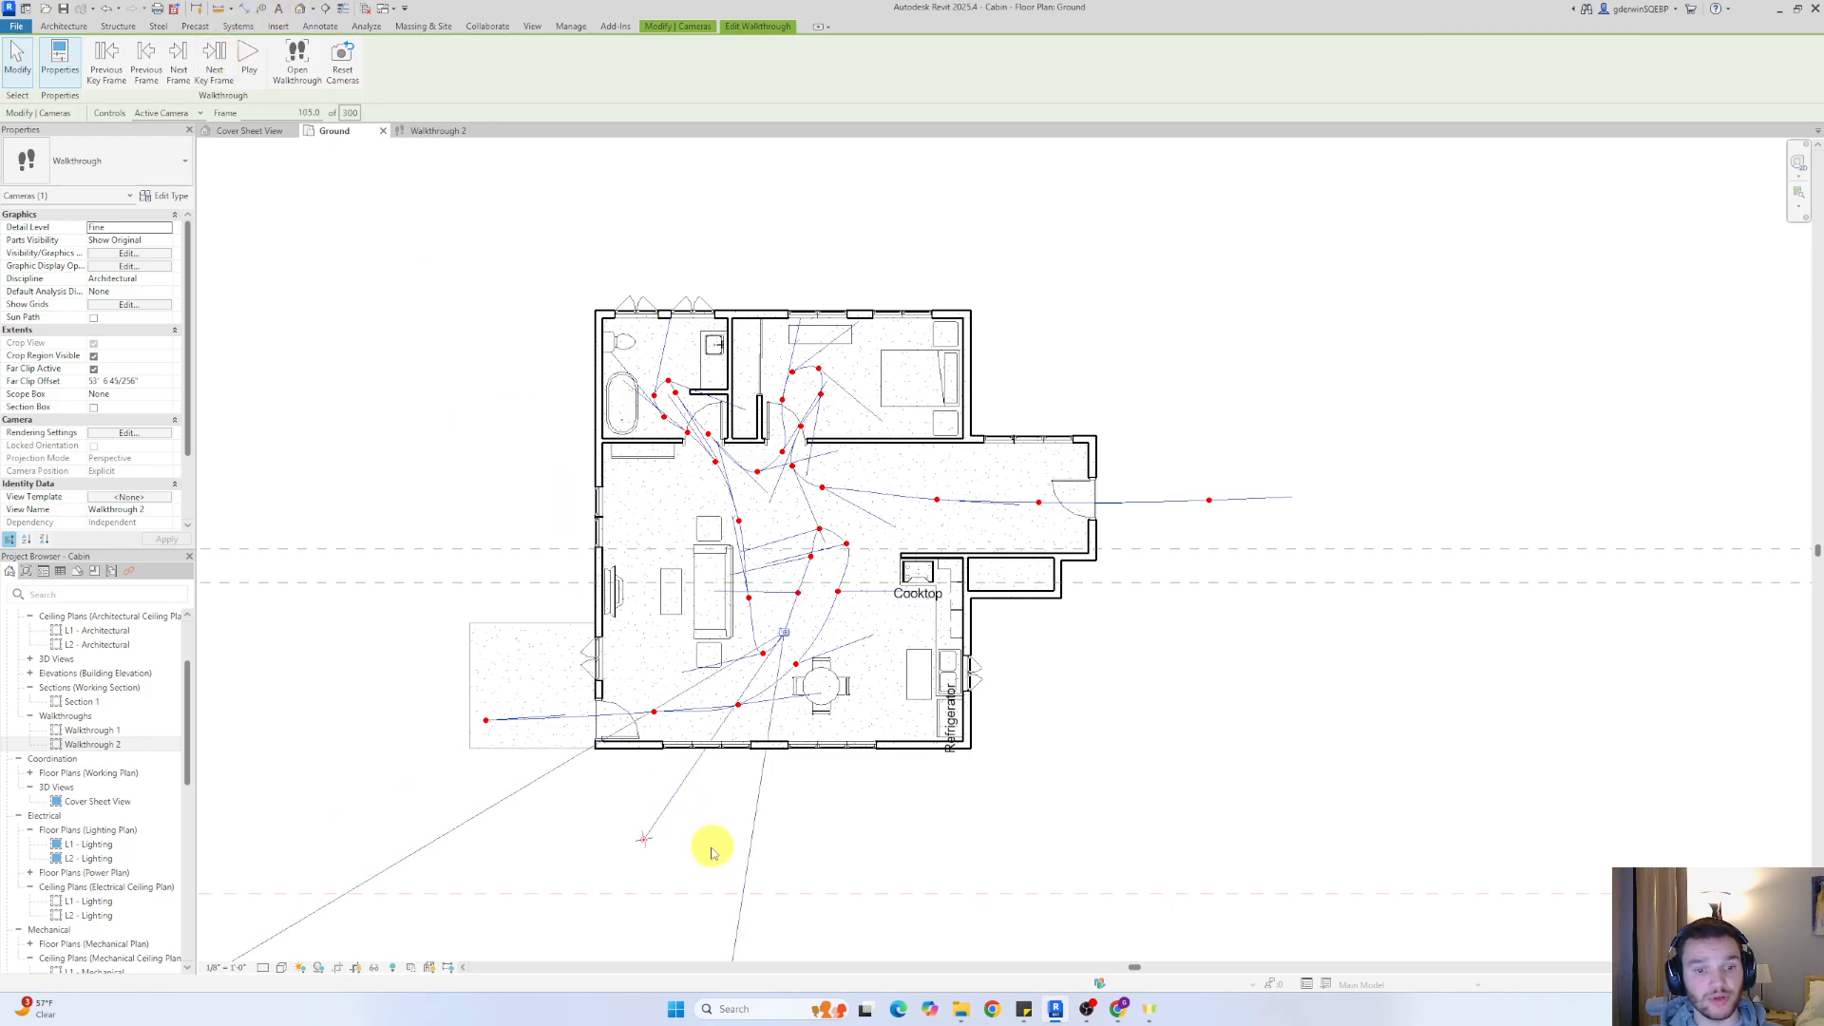
left_click_drag(646, 836, 488, 599)
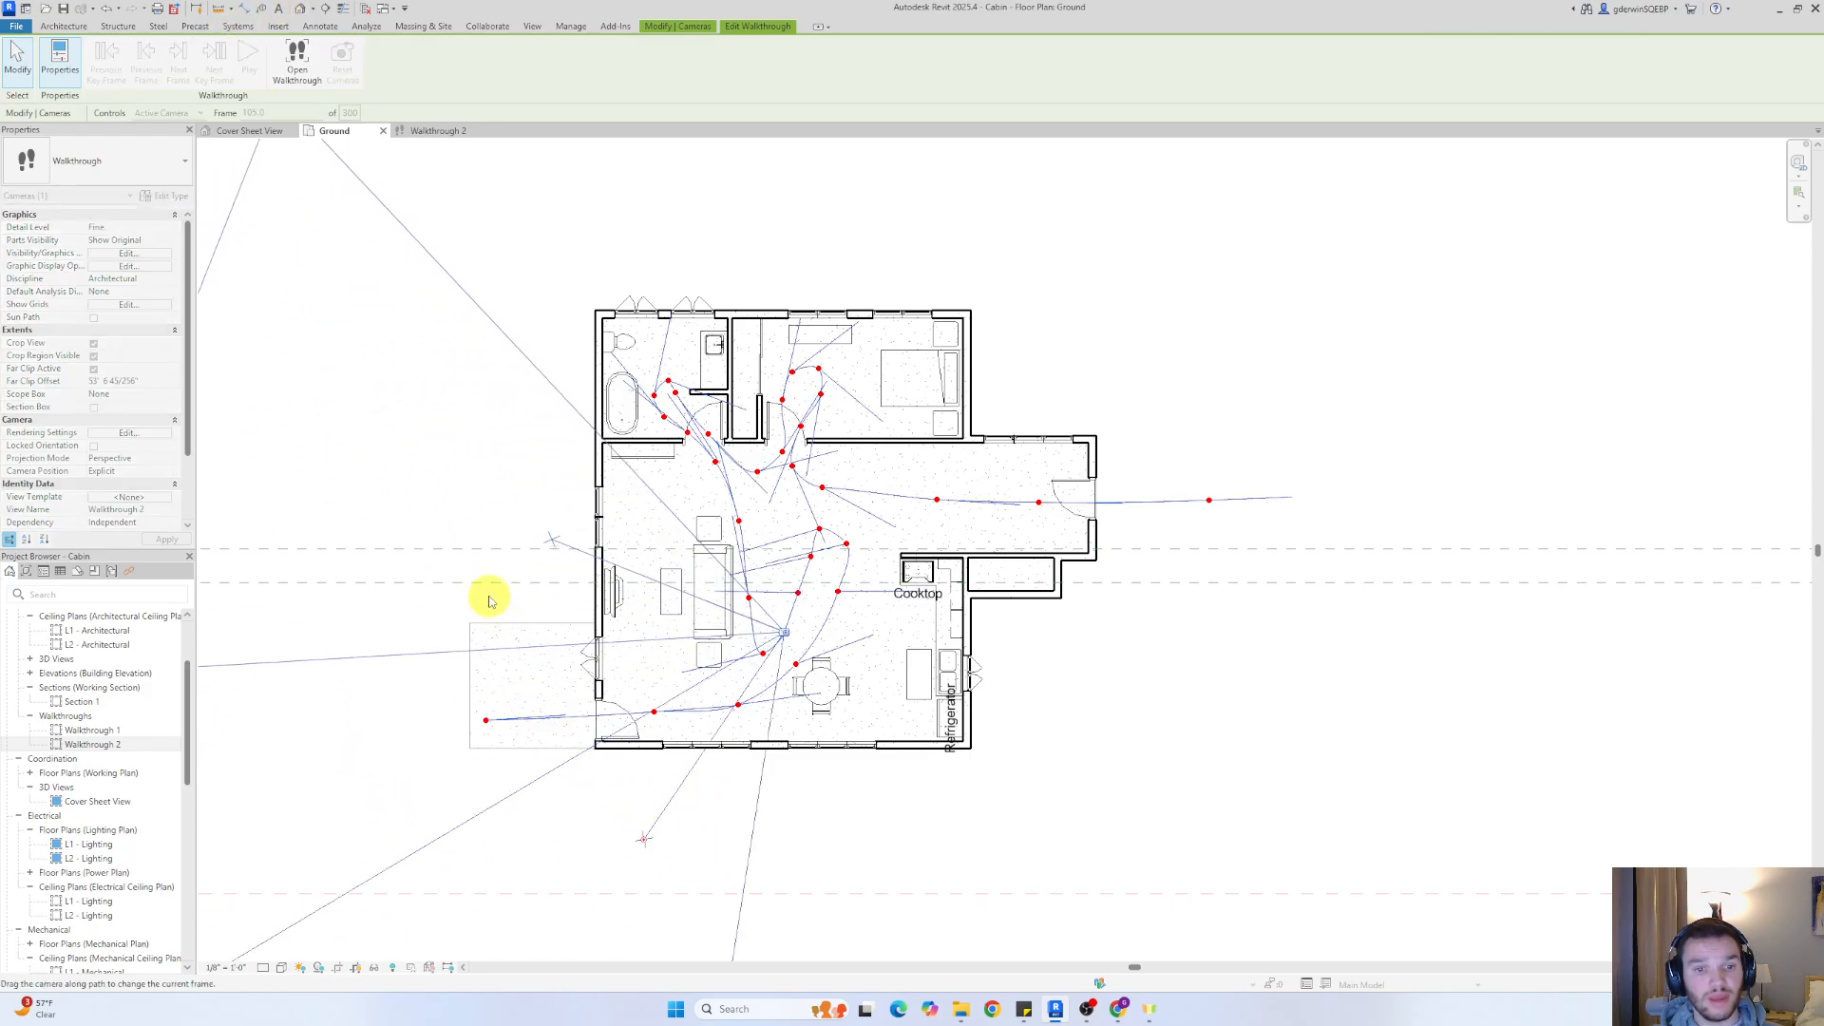
left_click(232, 60)
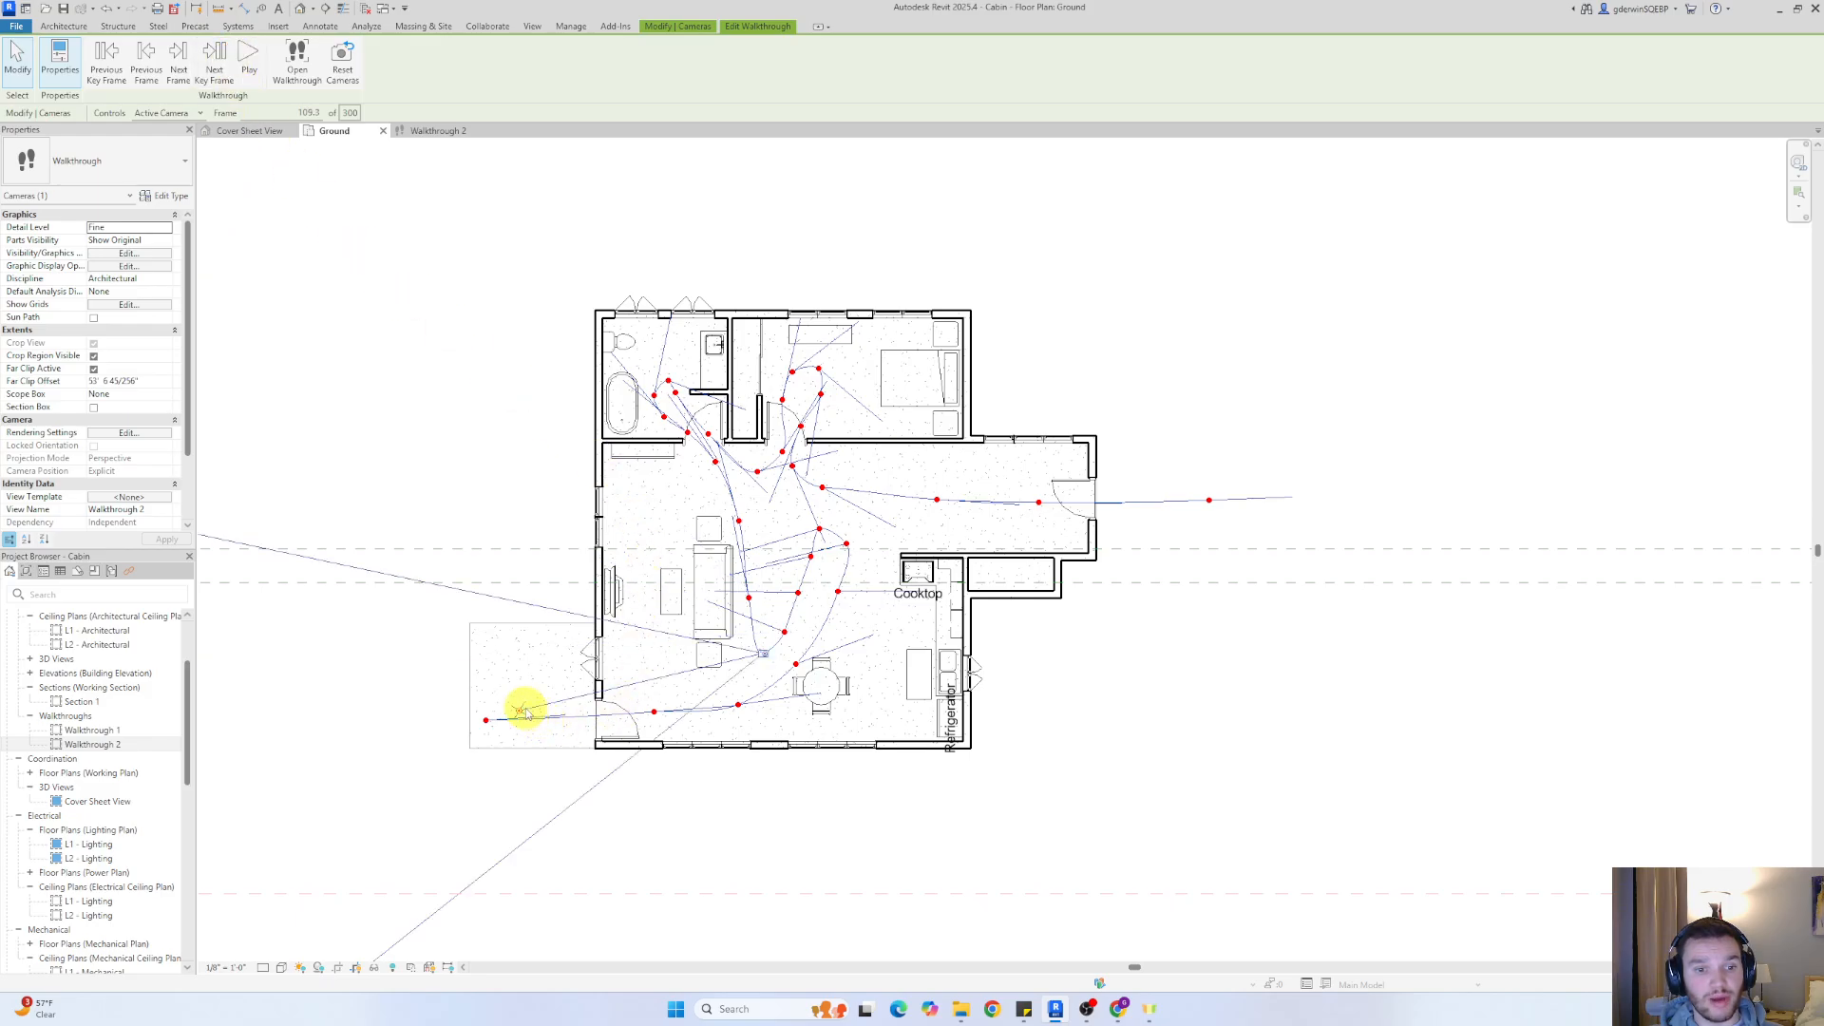
left_click_drag(525, 712, 647, 480)
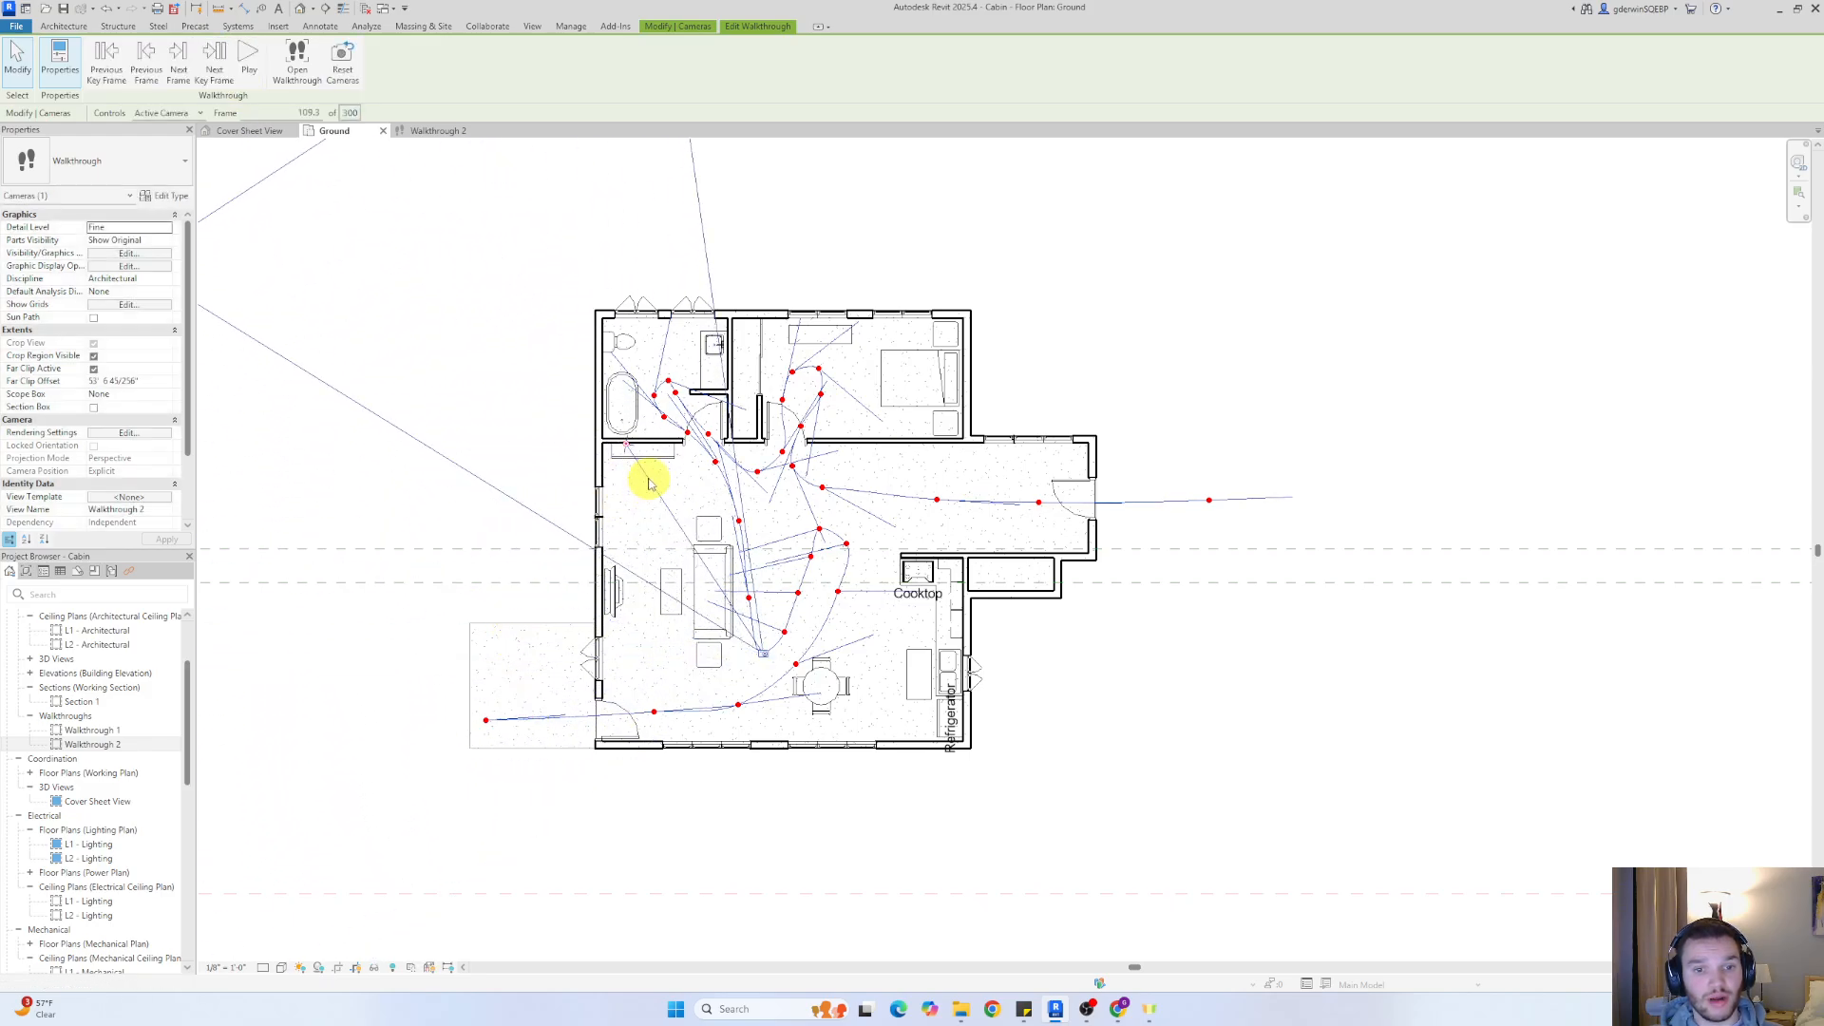
Advance through the bathroom doorway to the path's turning point inside the bathroom and aim the camera toward the sink side
left_click(220, 73)
left_click(225, 75)
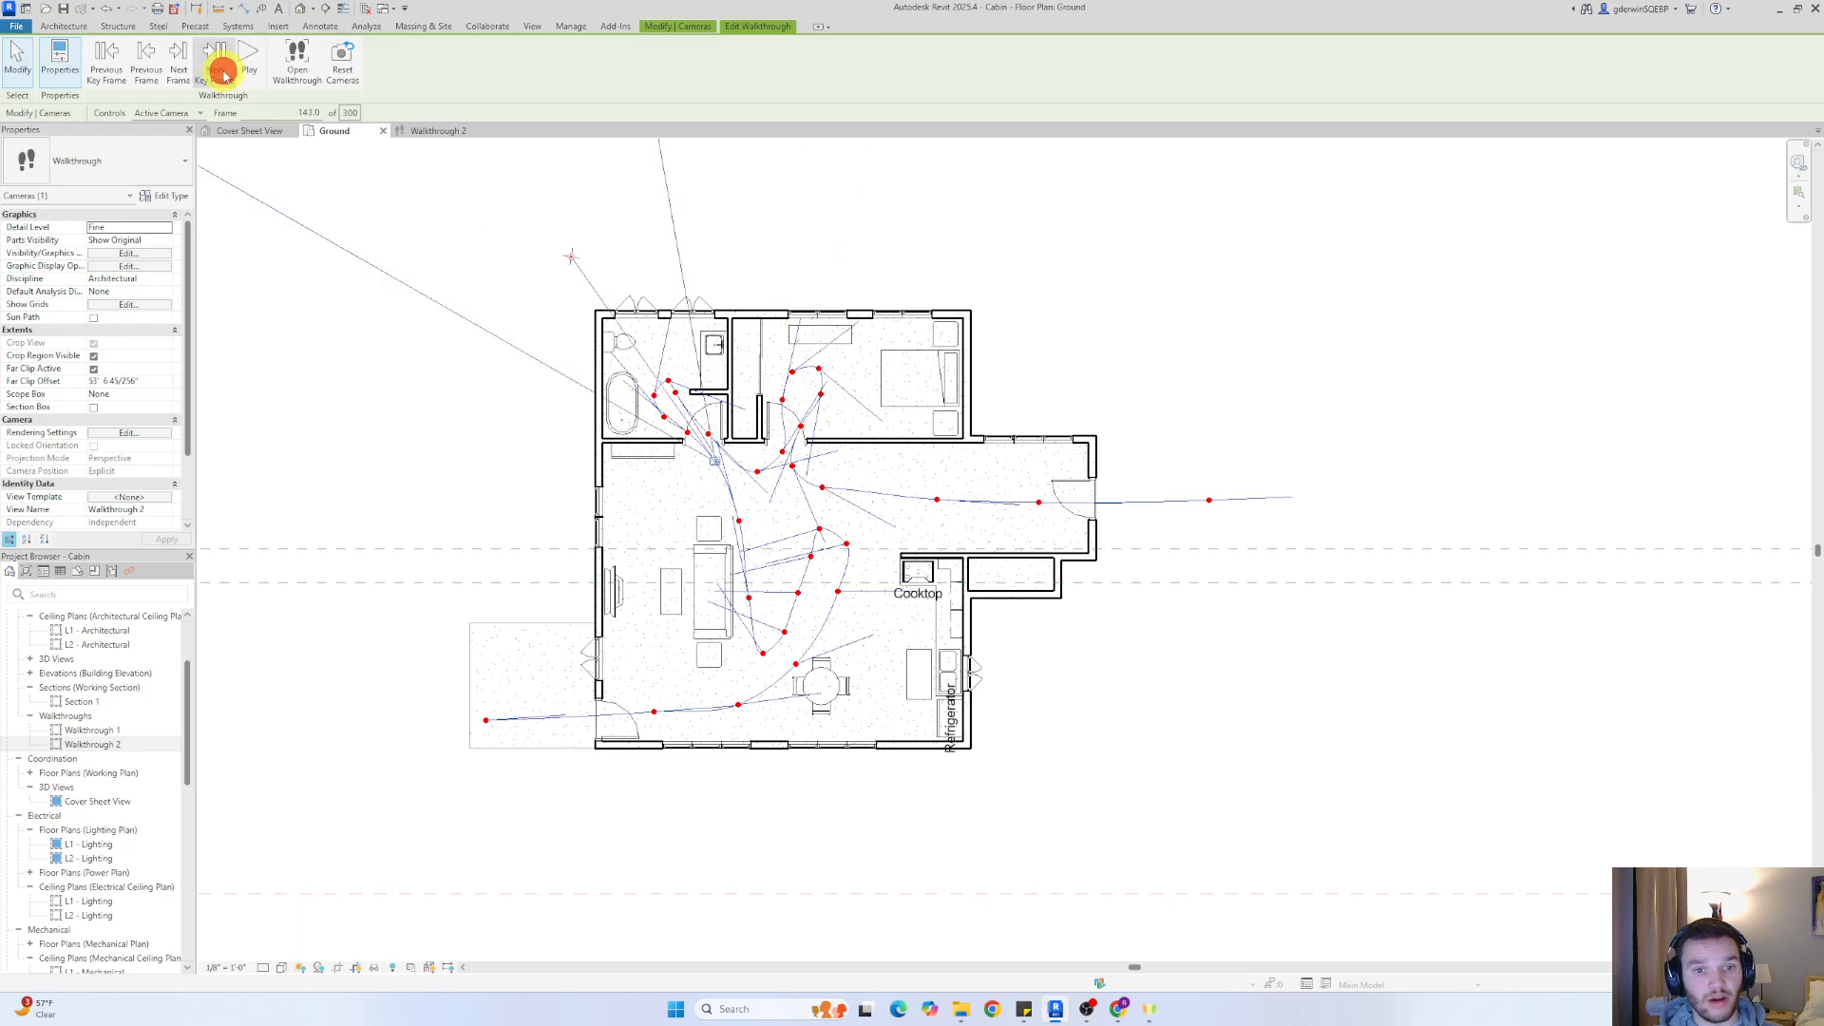
left_click_drag(494, 279, 475, 348)
left_click(241, 73)
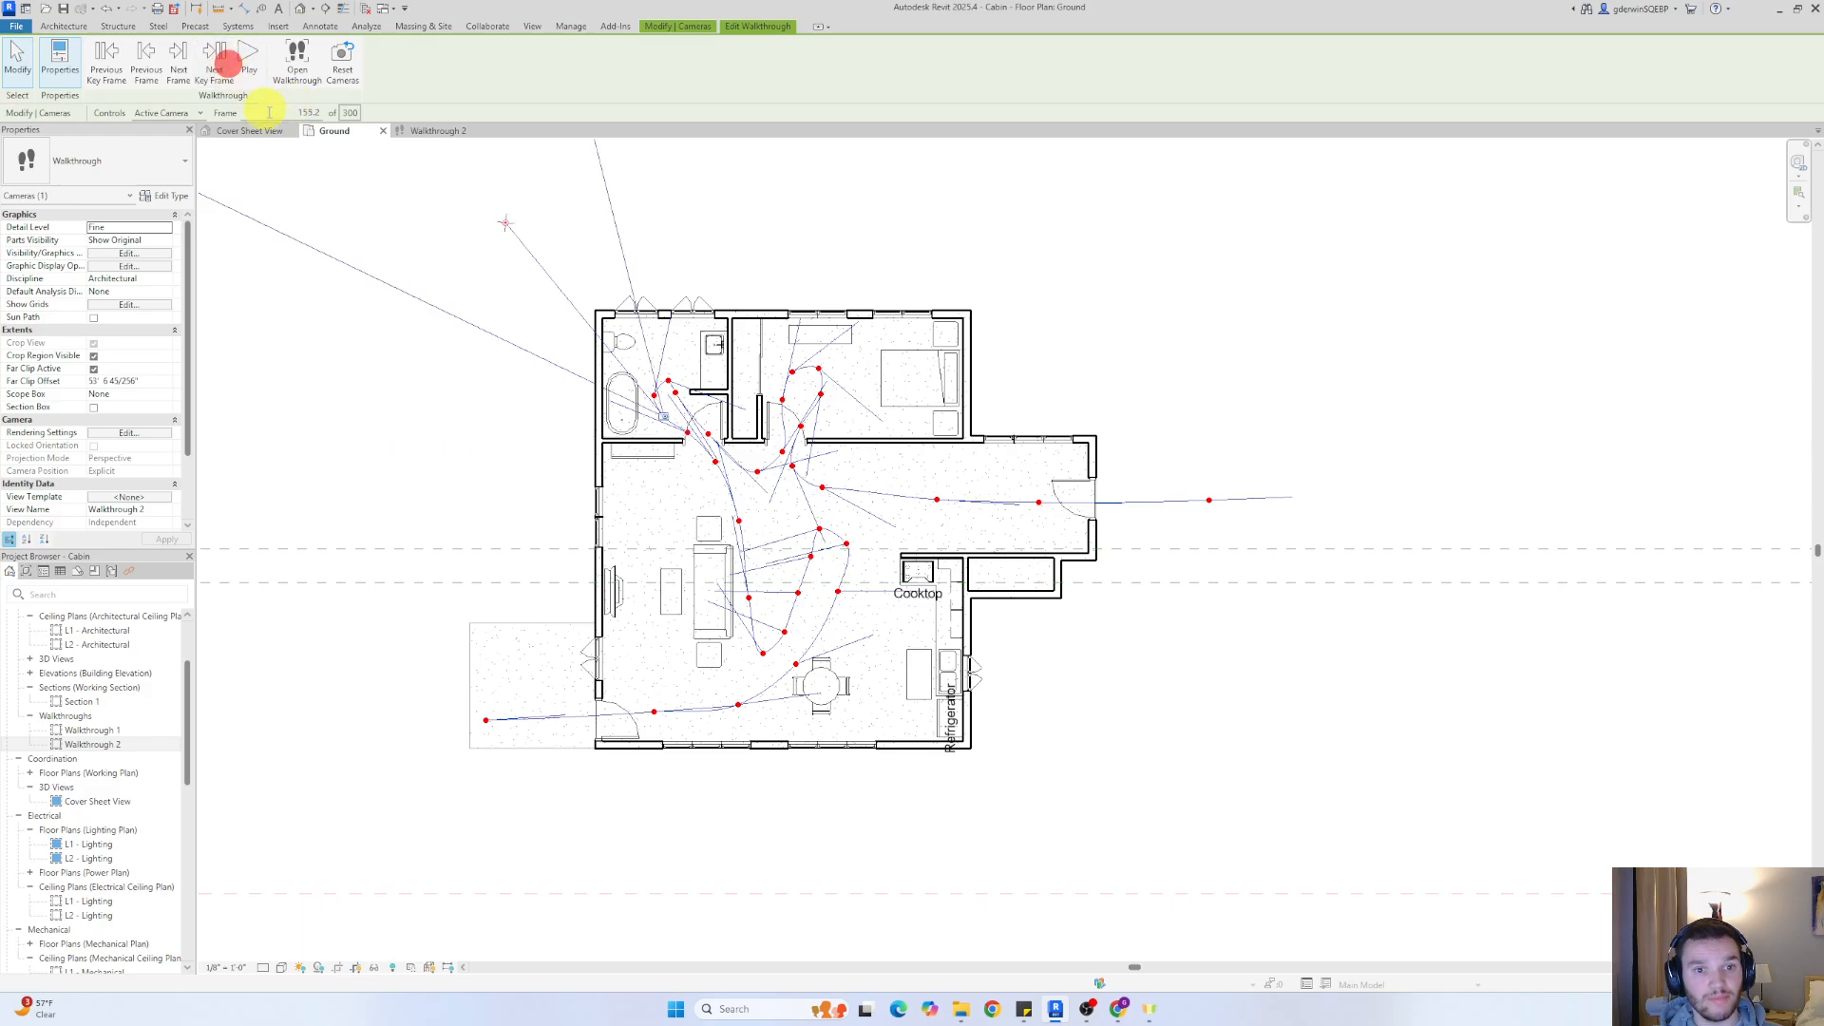
left_click(223, 65)
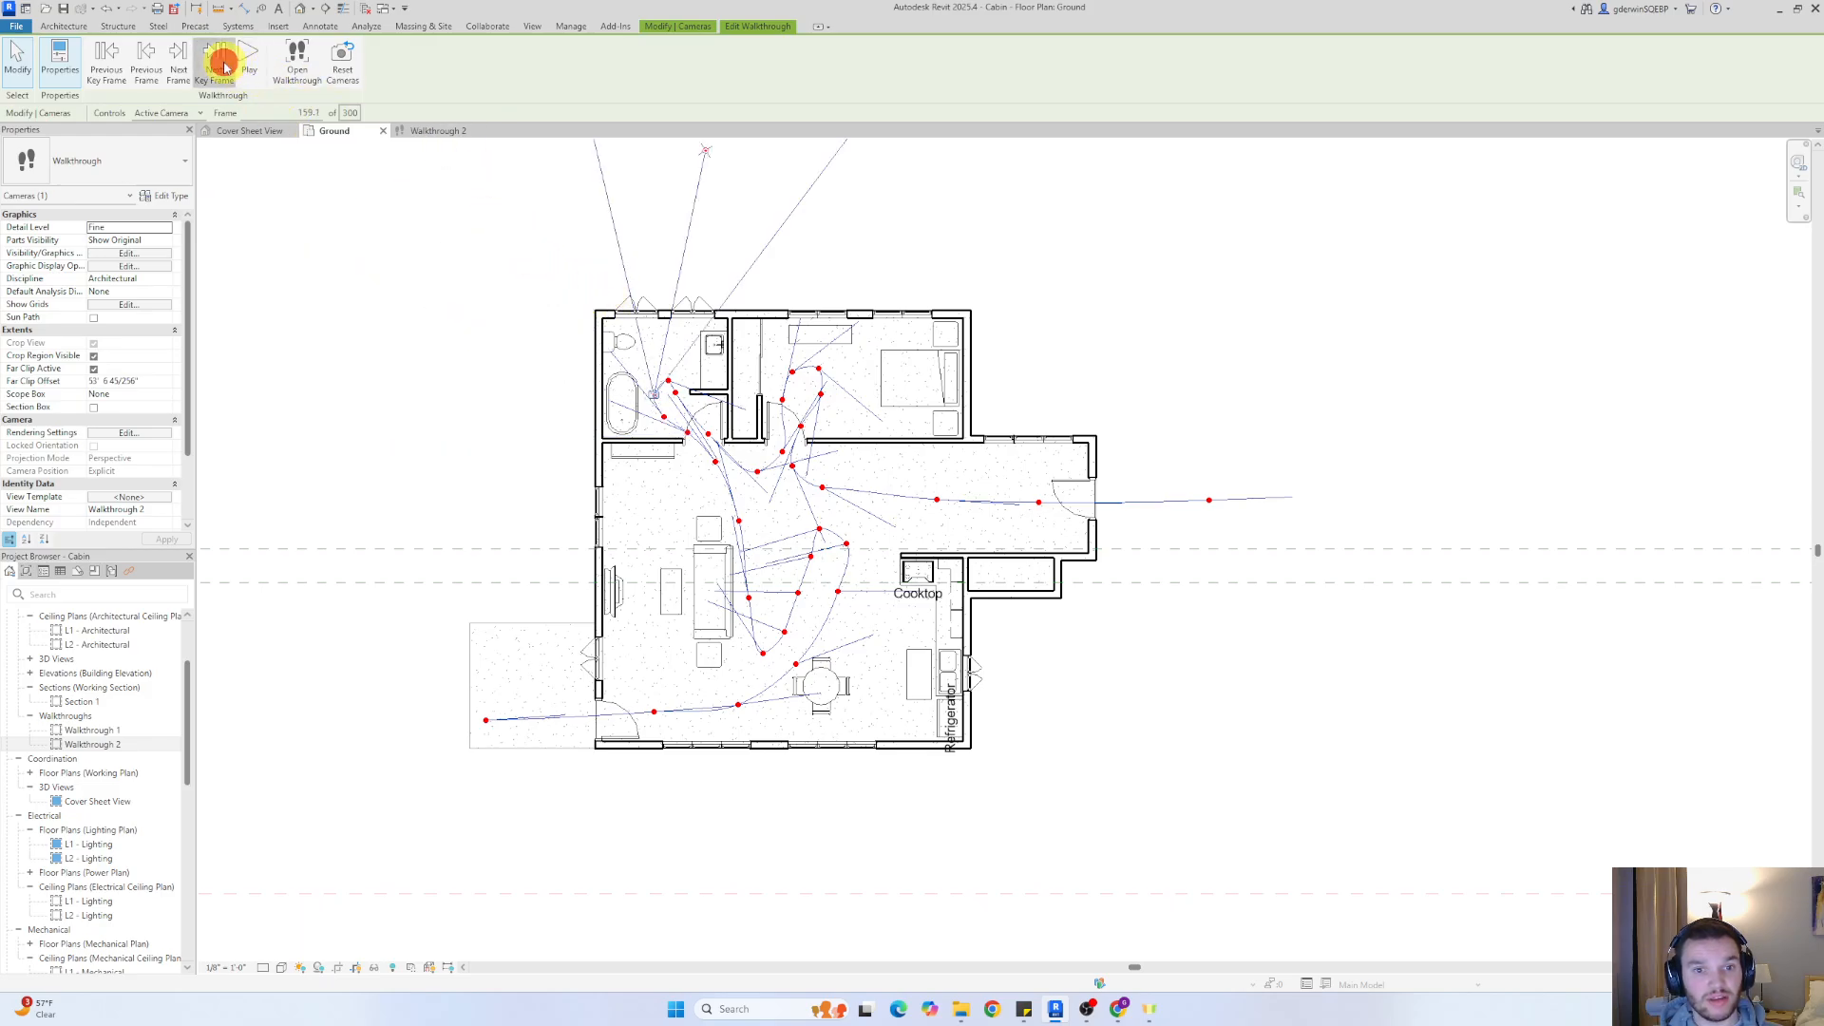
left_click(224, 64)
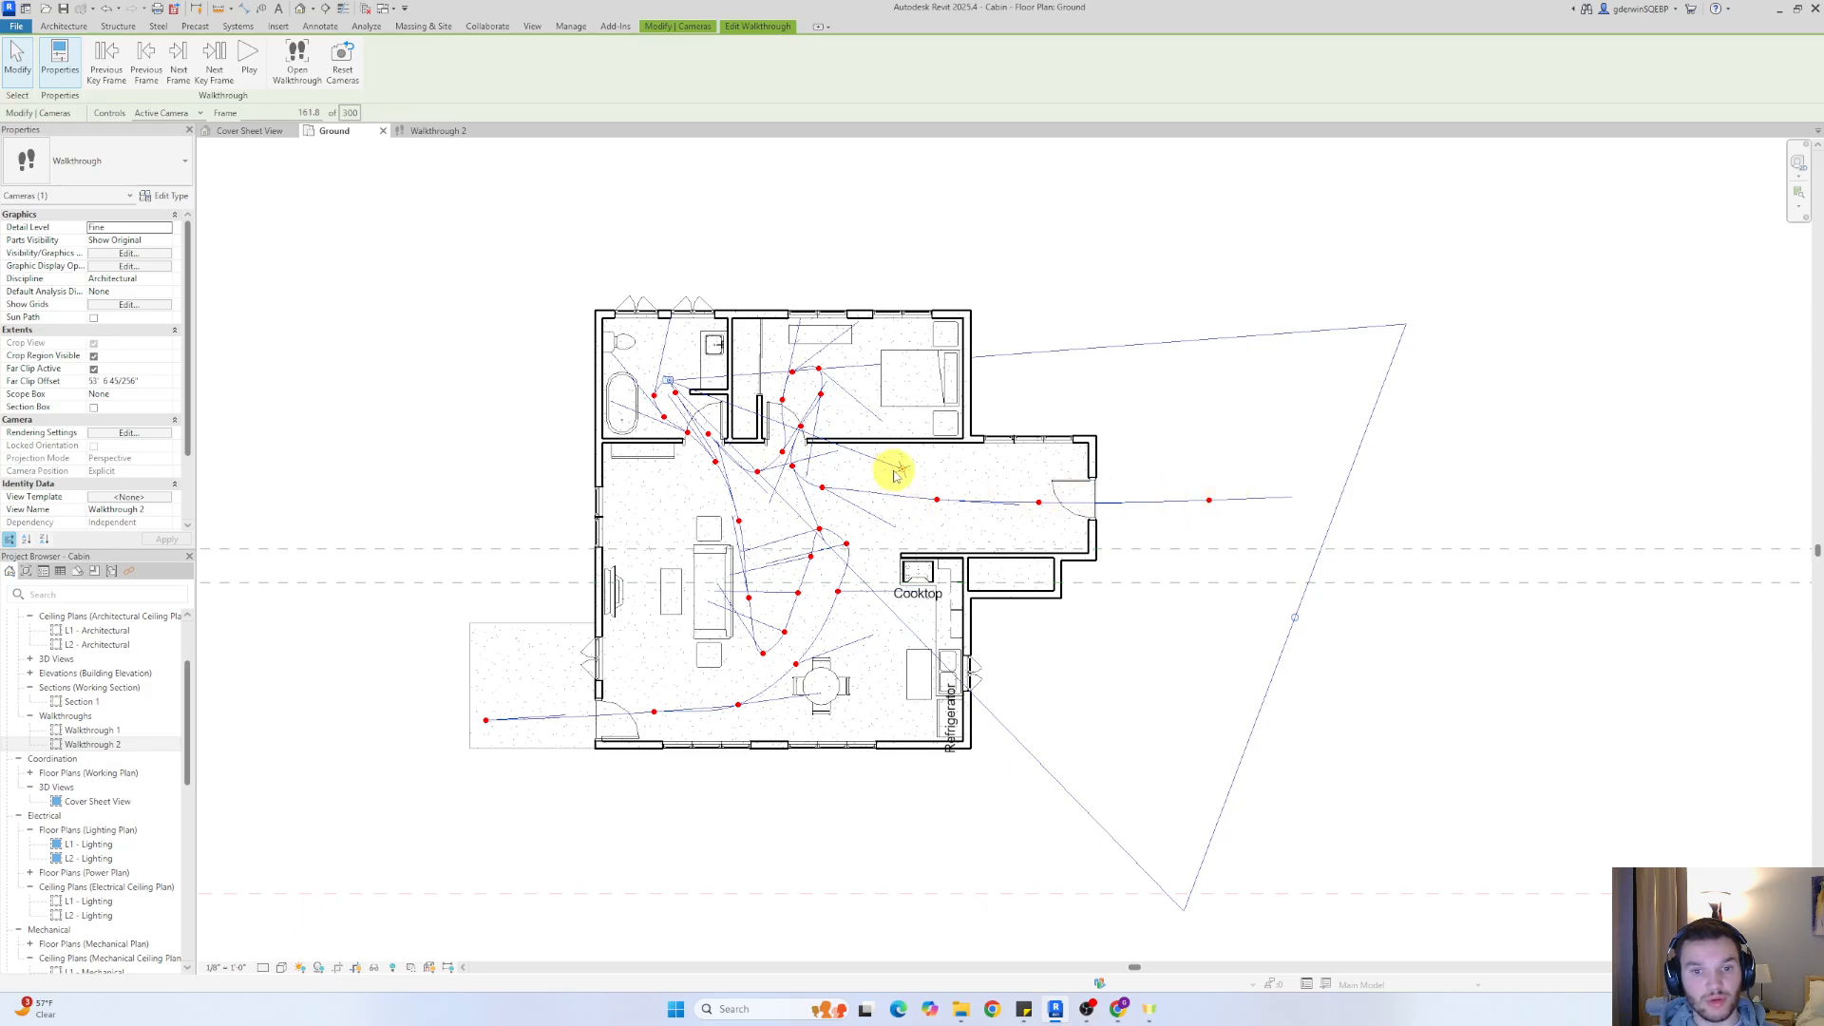
left_click_drag(896, 472, 843, 297)
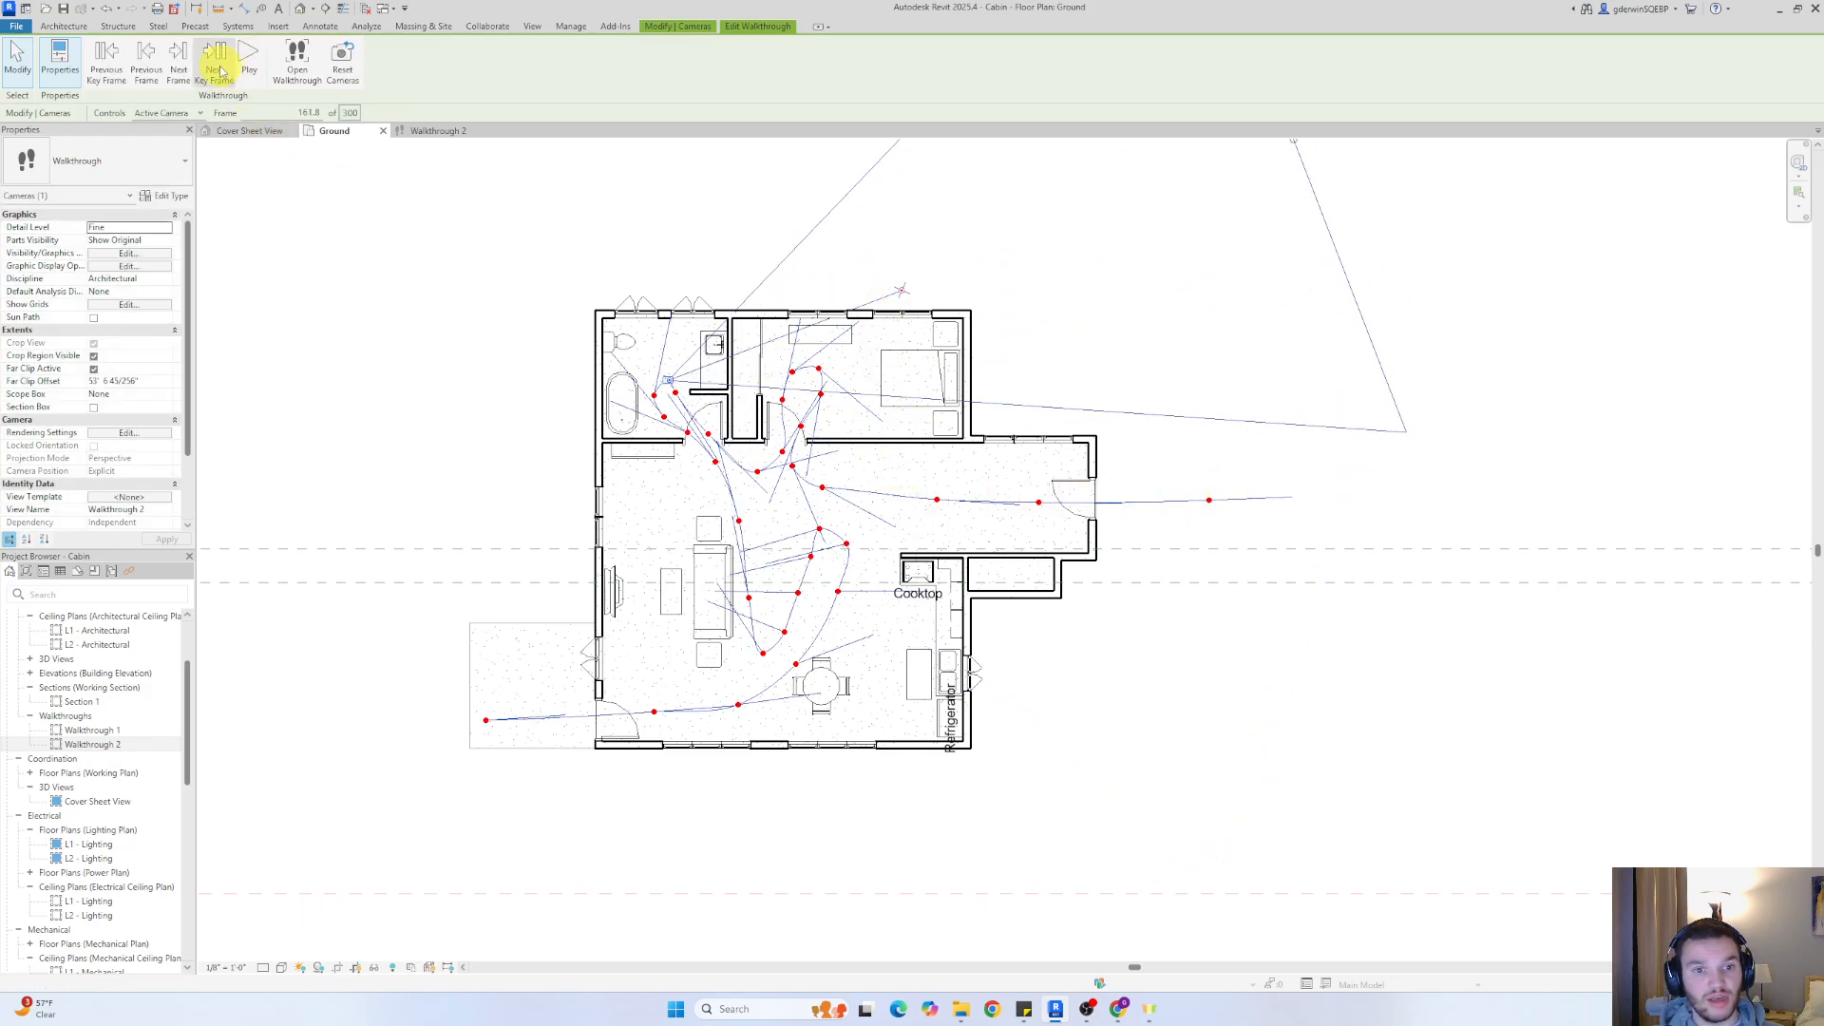
Step through the remaining key frames, from the bathroom through the bedroom and out the exit door, to check the camera directions
left_click(219, 67)
left_click(219, 67)
left_click(219, 66)
left_click(219, 67)
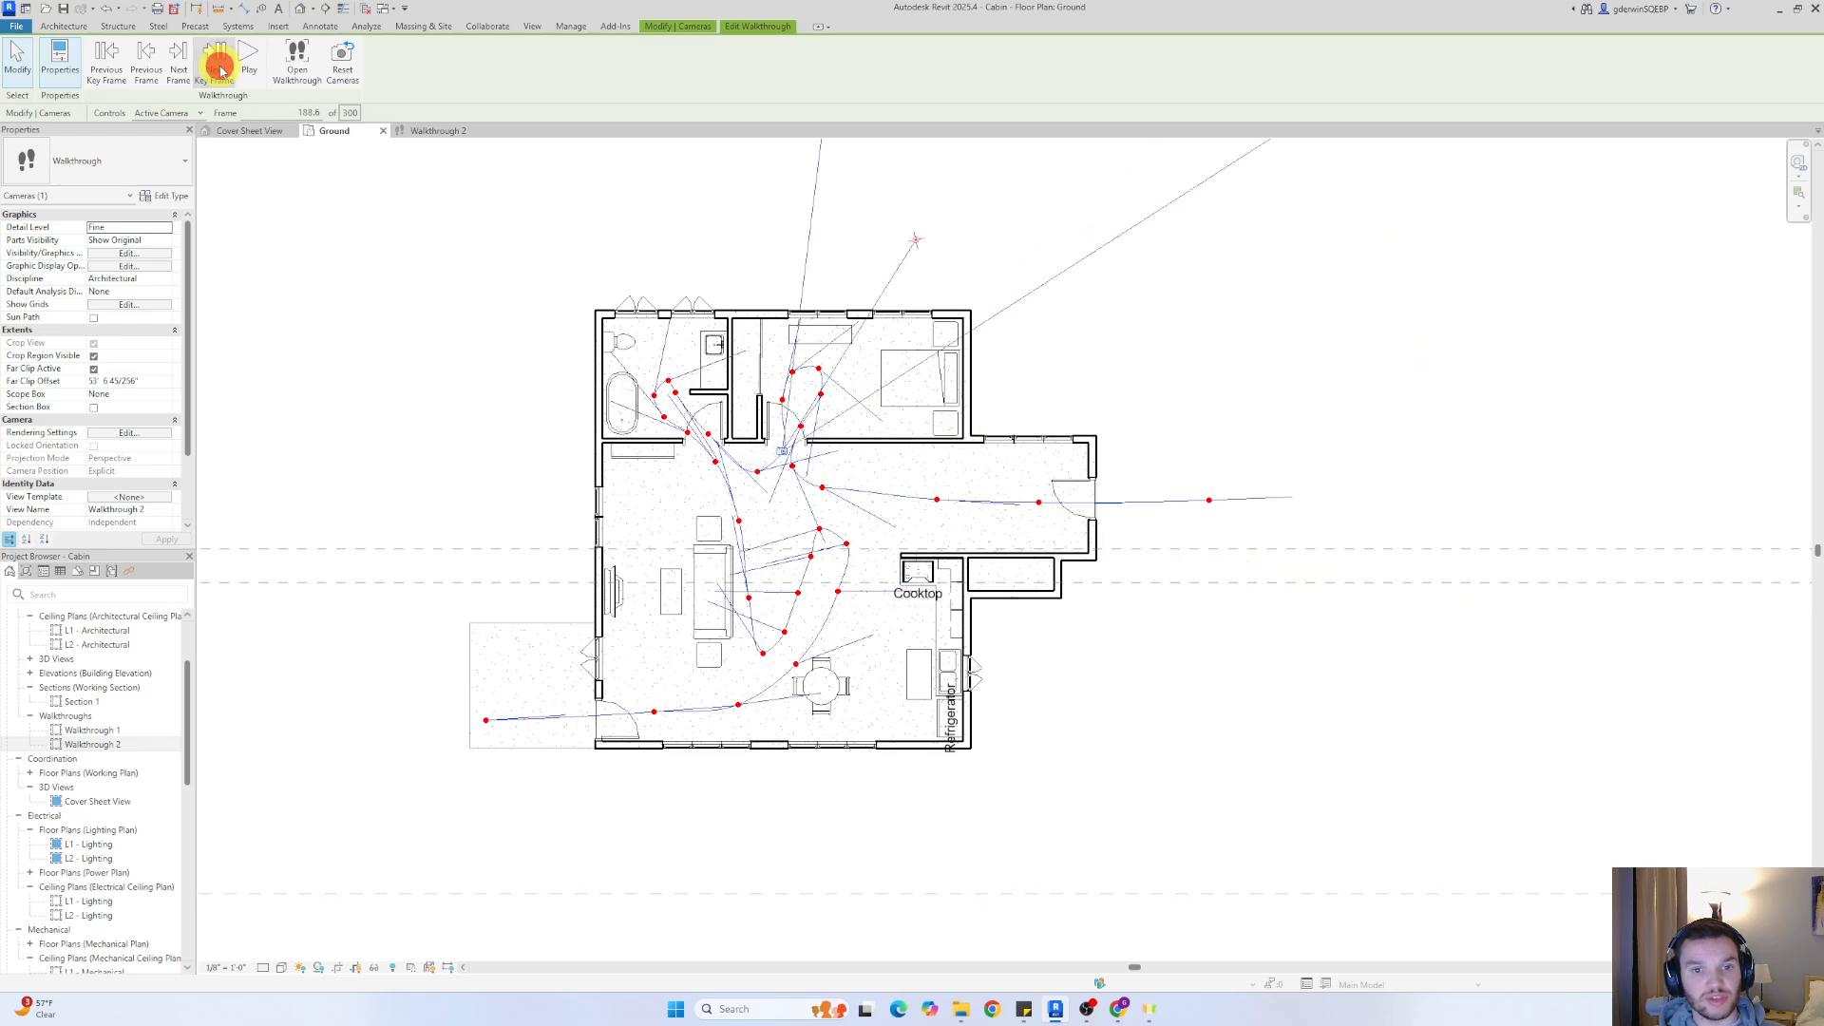
left_click(219, 66)
left_click(219, 67)
left_click(220, 66)
left_click(219, 66)
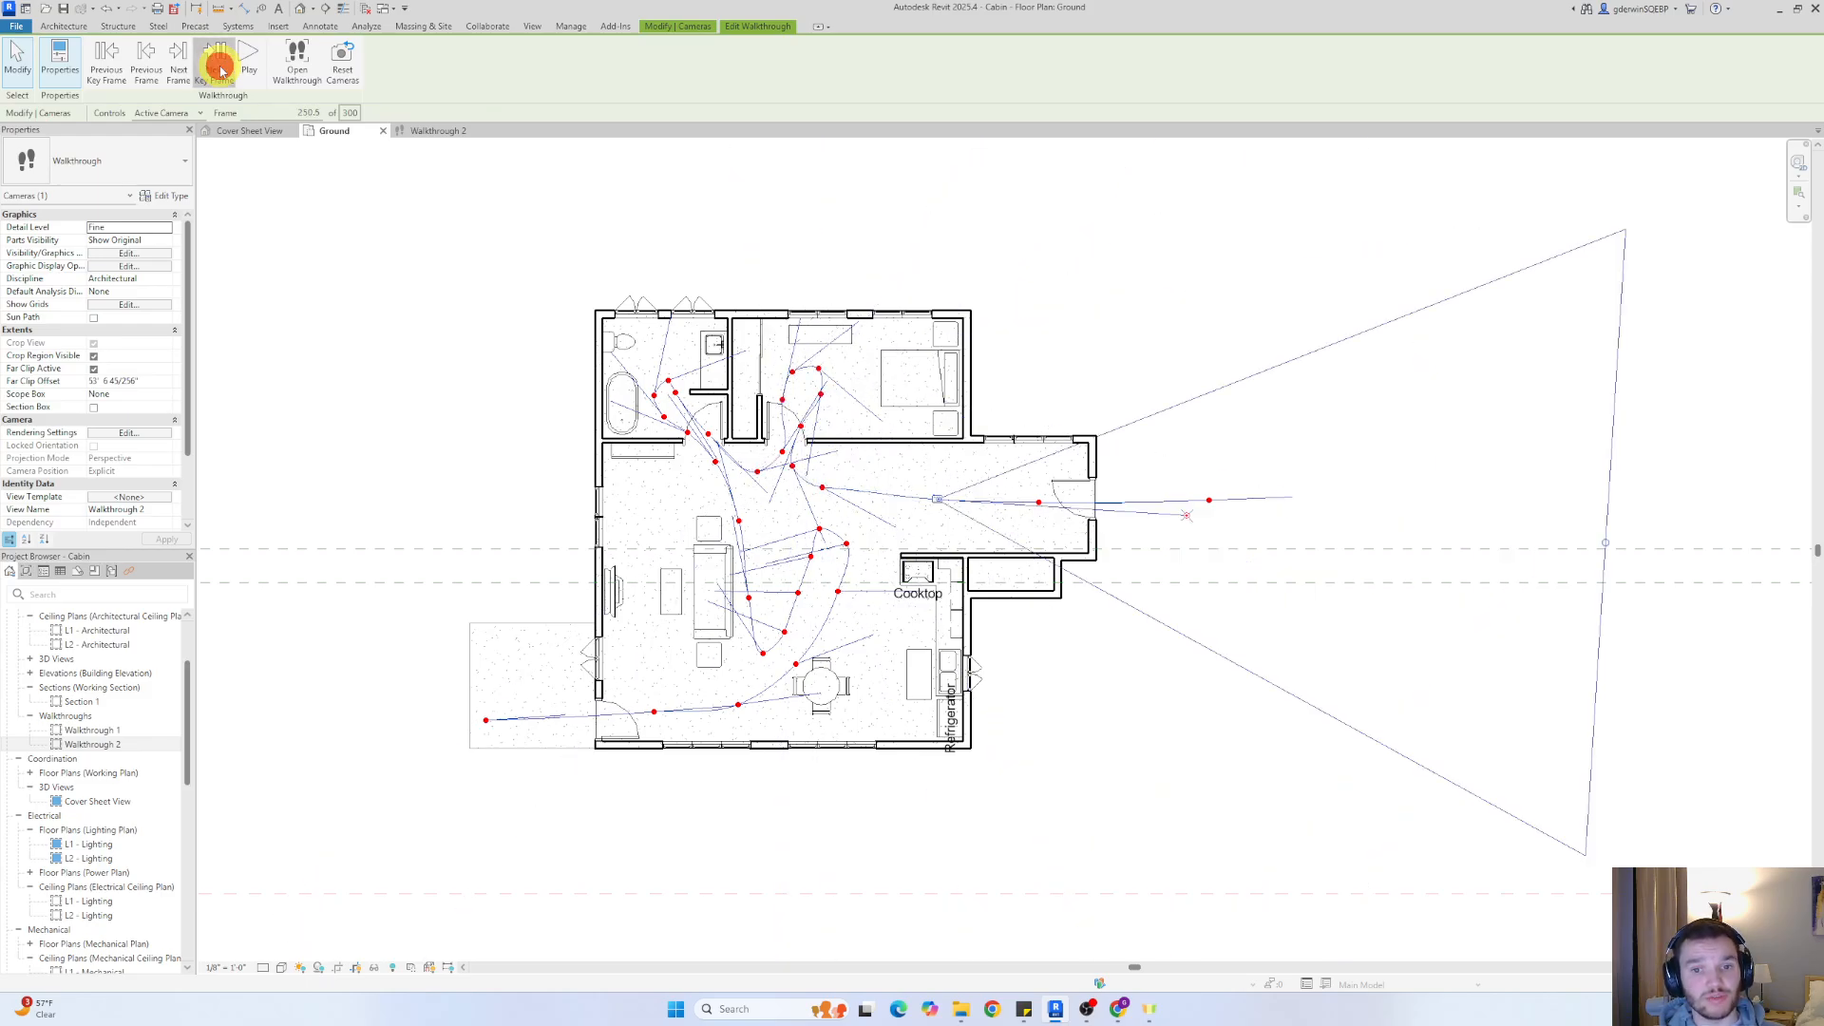
left_click(219, 67)
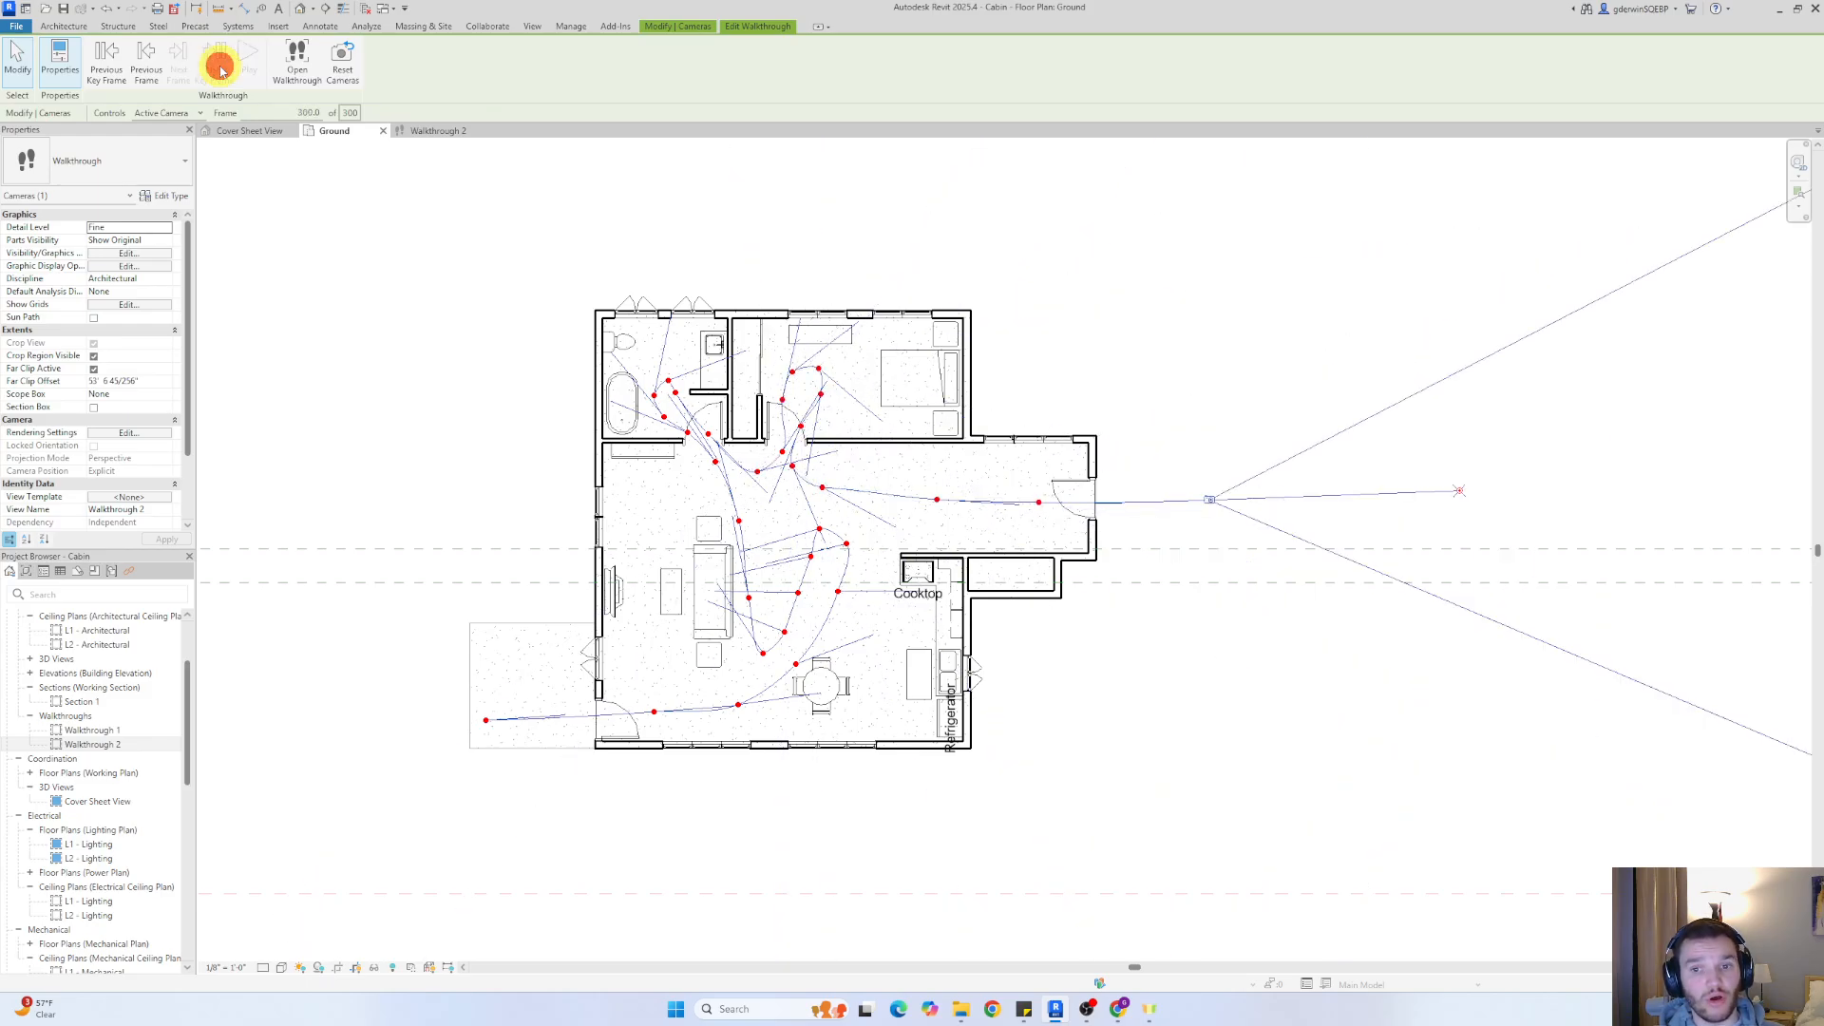
Return the walkthrough to its start by setting the current frame to 1
left_click(113, 64)
left_click(112, 64)
left_click(112, 65)
left_click(113, 65)
left_click(306, 113)
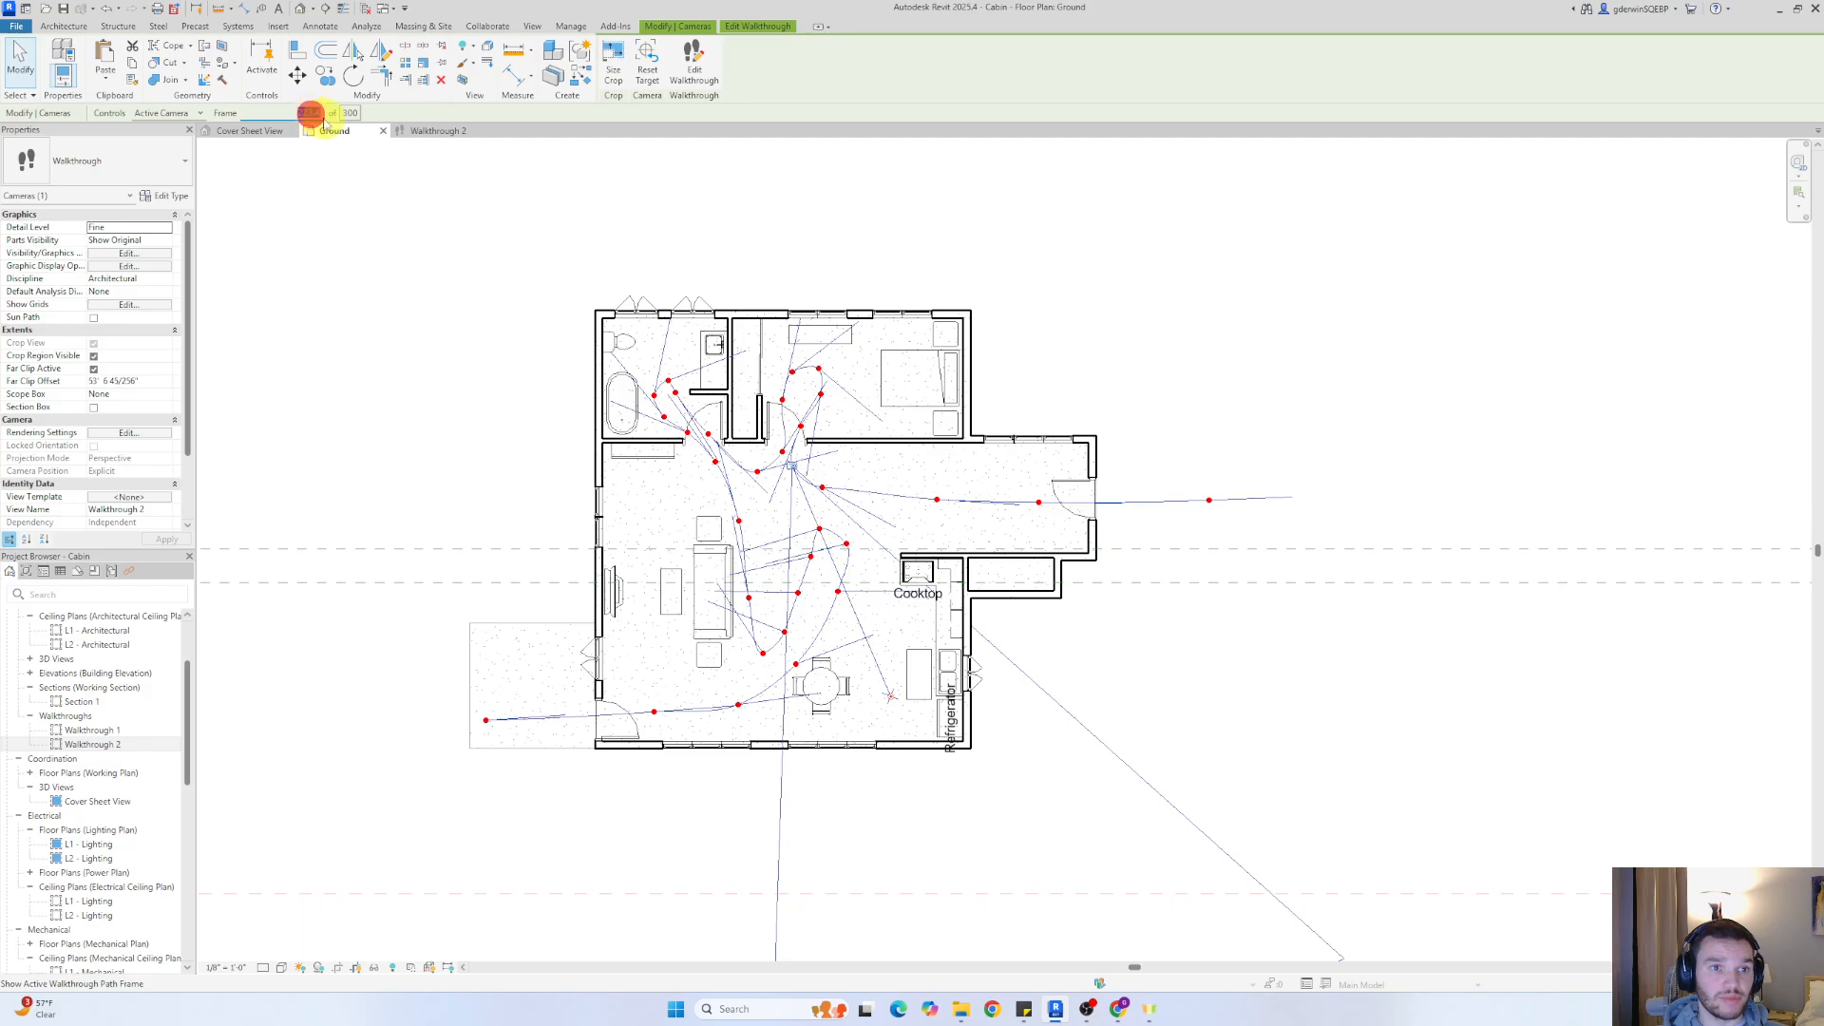
key("Return")
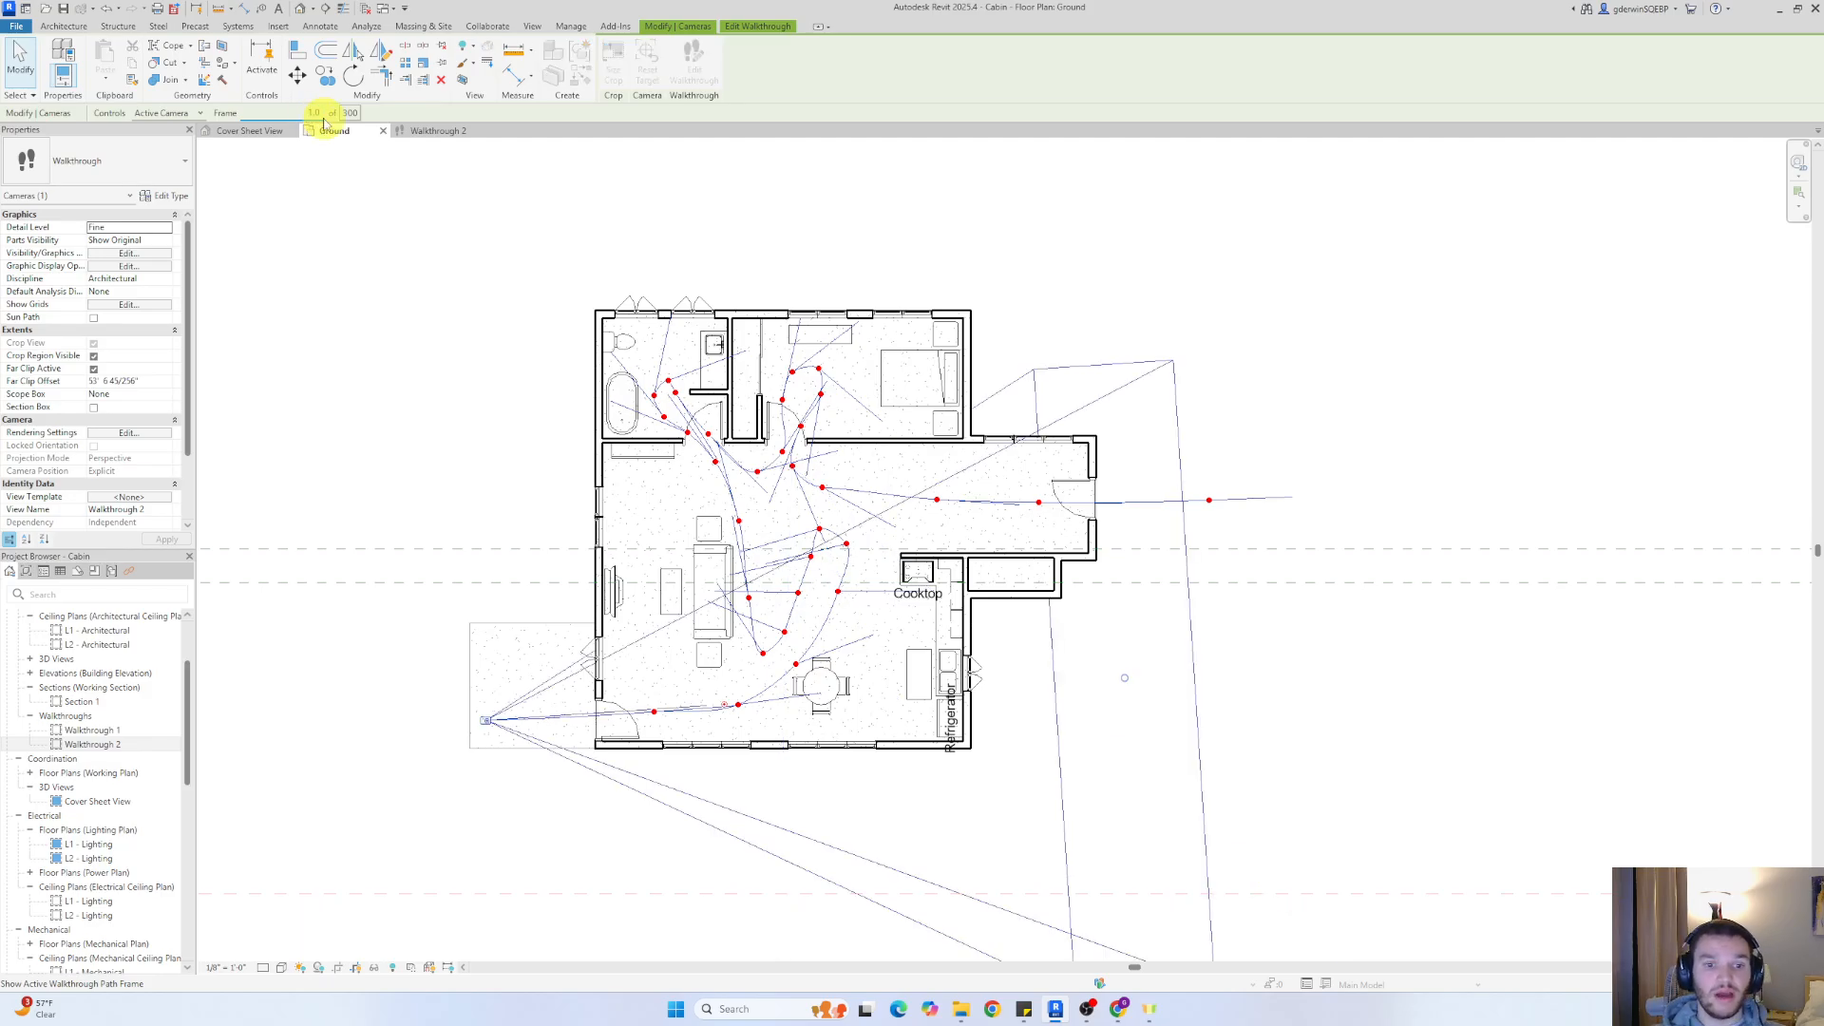
Open the Walkthrough 2 view, edit the walkthrough and play it back to review the camera movement
left_click(442, 130)
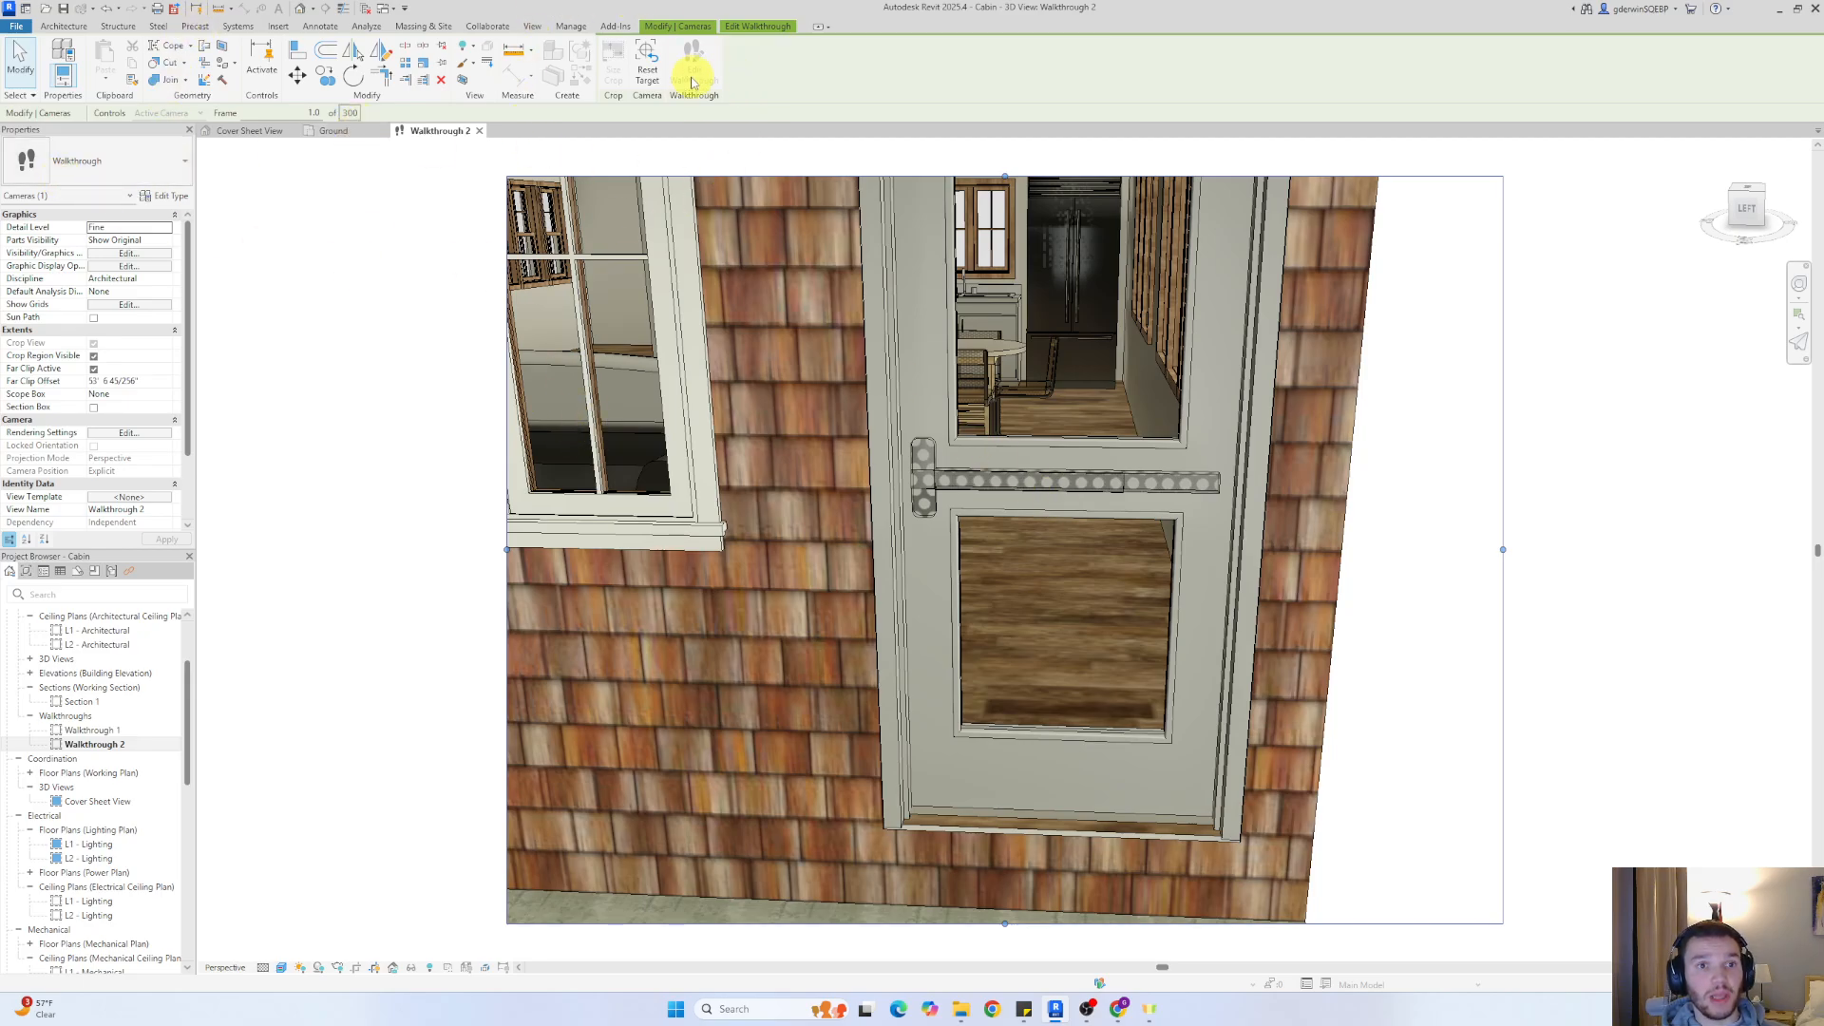
left_click(750, 27)
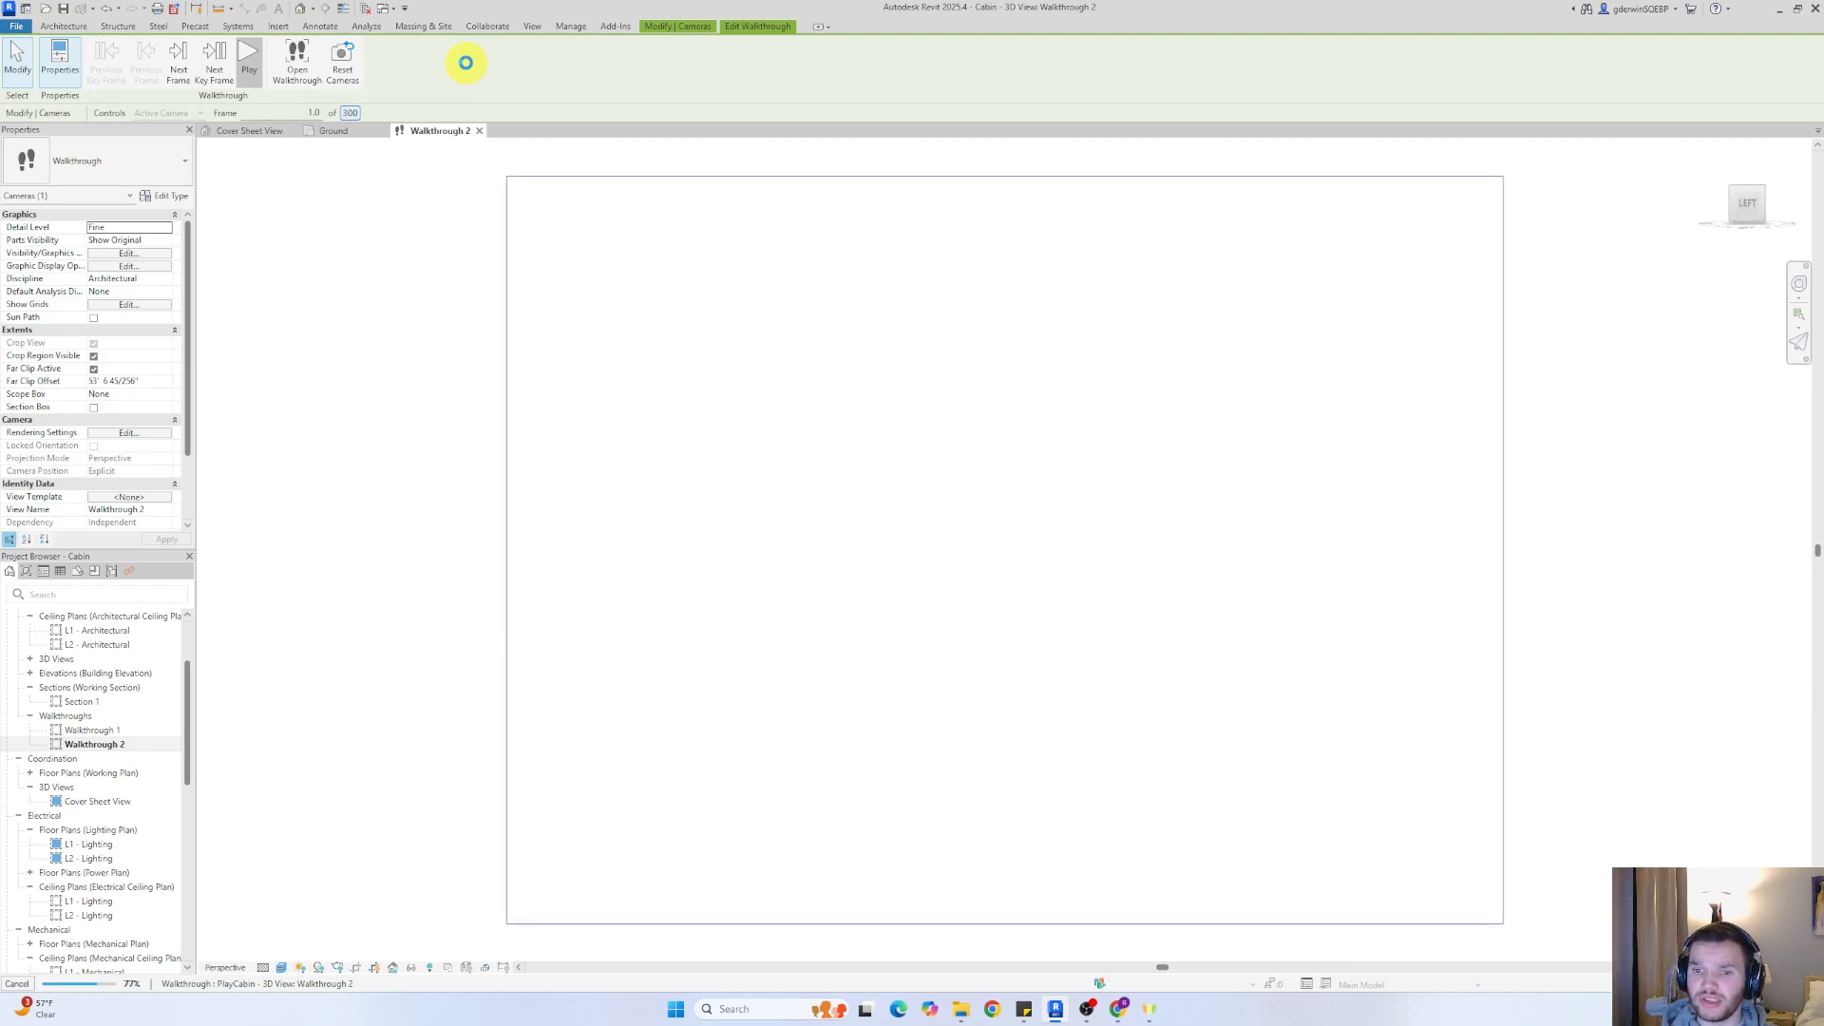
left_click(465, 63)
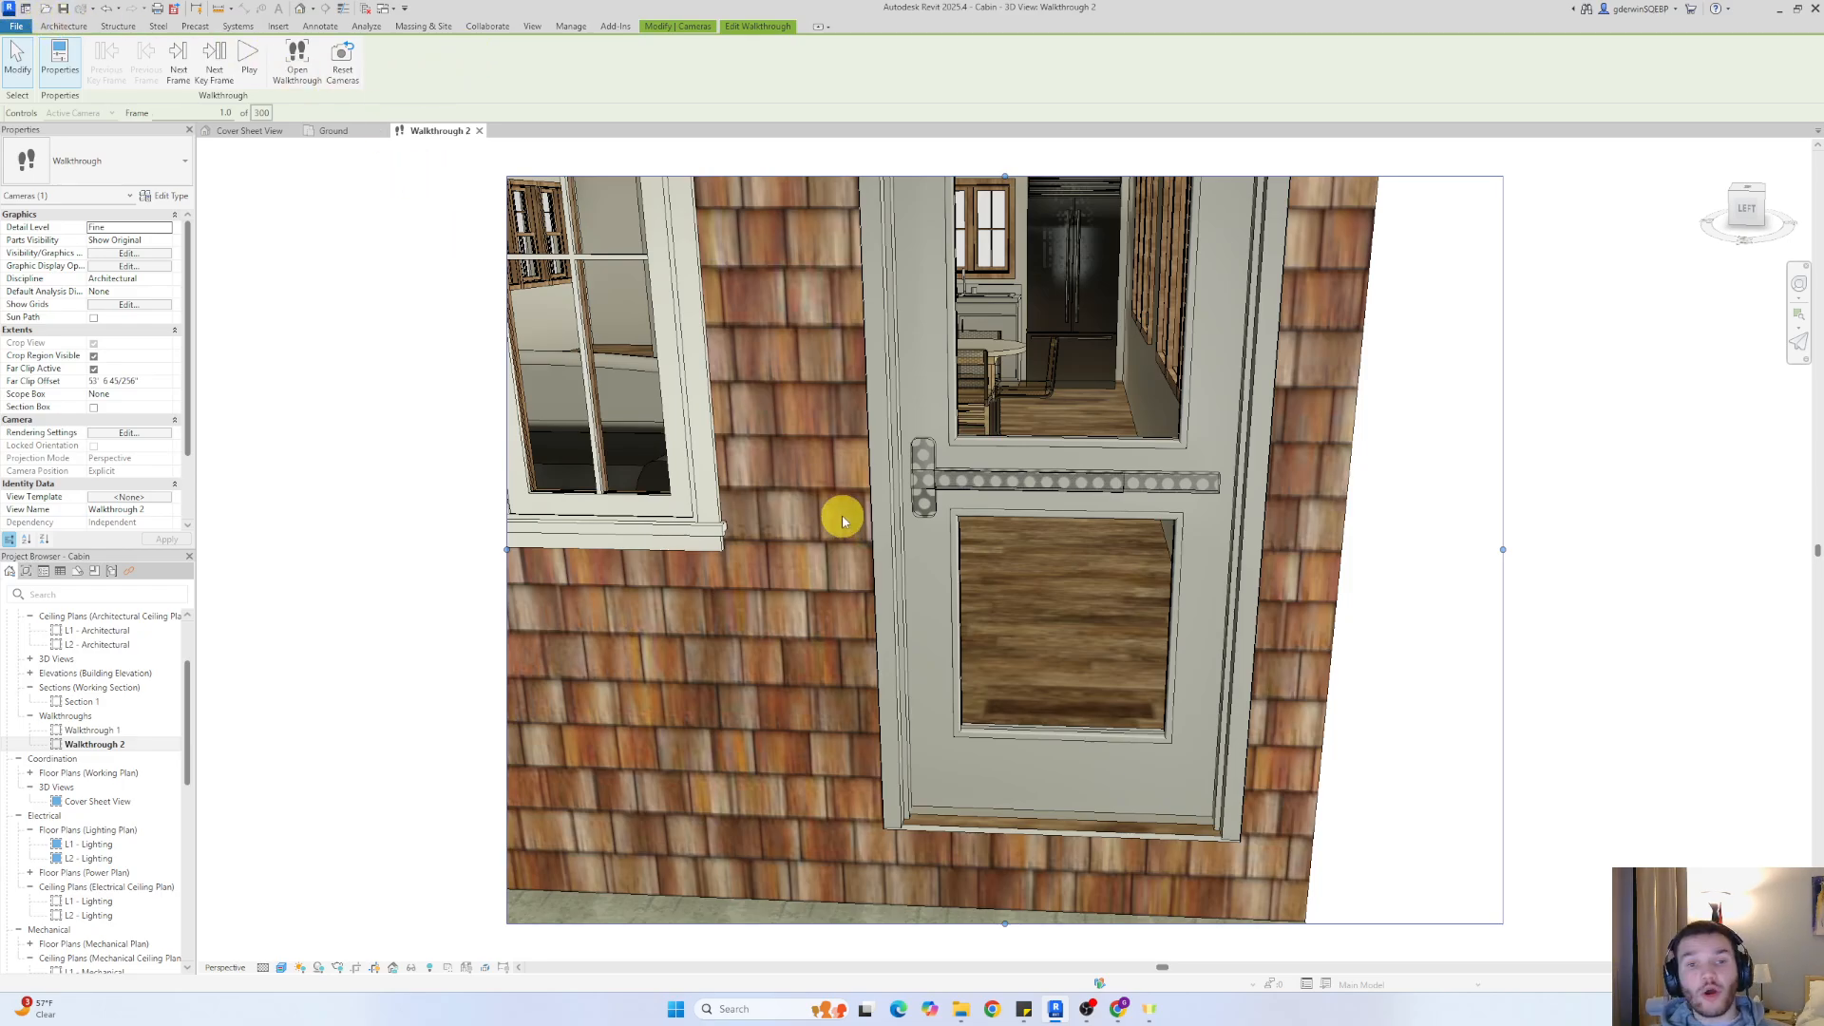
In the Walkthrough 2 view, reorient the camera downward at the key frame just inside the front door to frame the dining set and kitchen
left_click(328, 131)
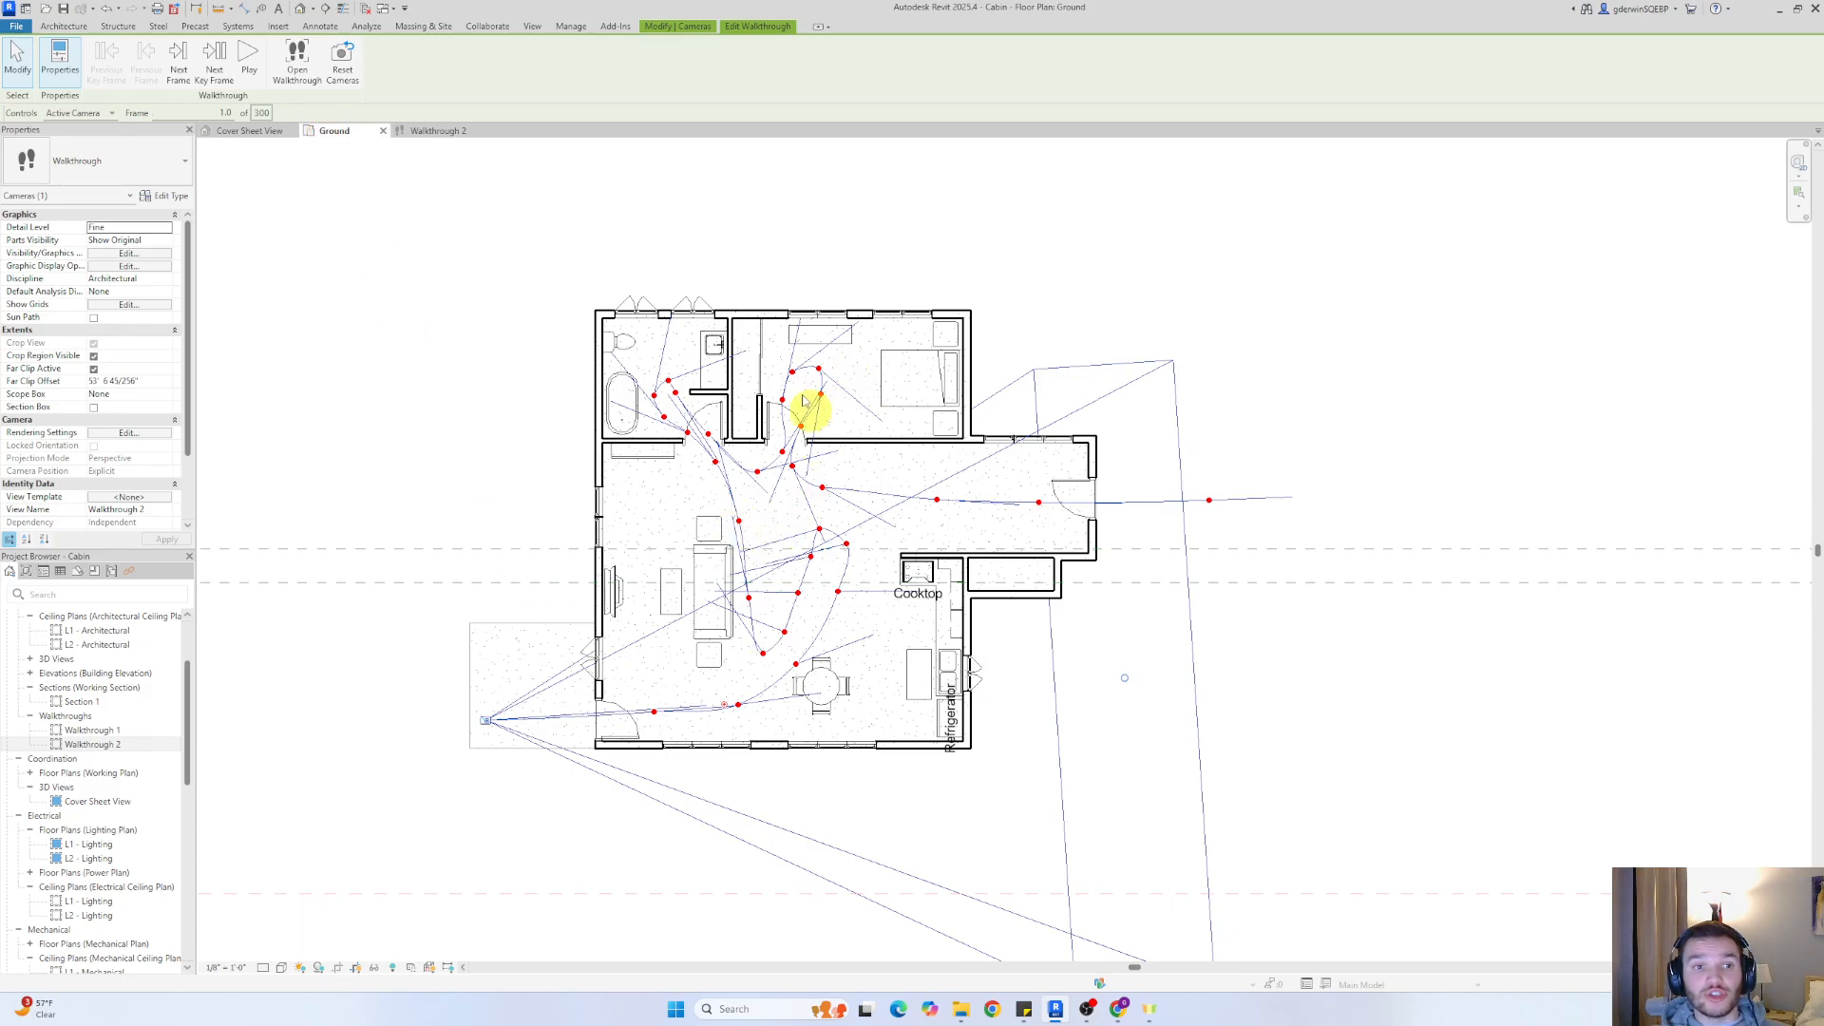
left_click(427, 131)
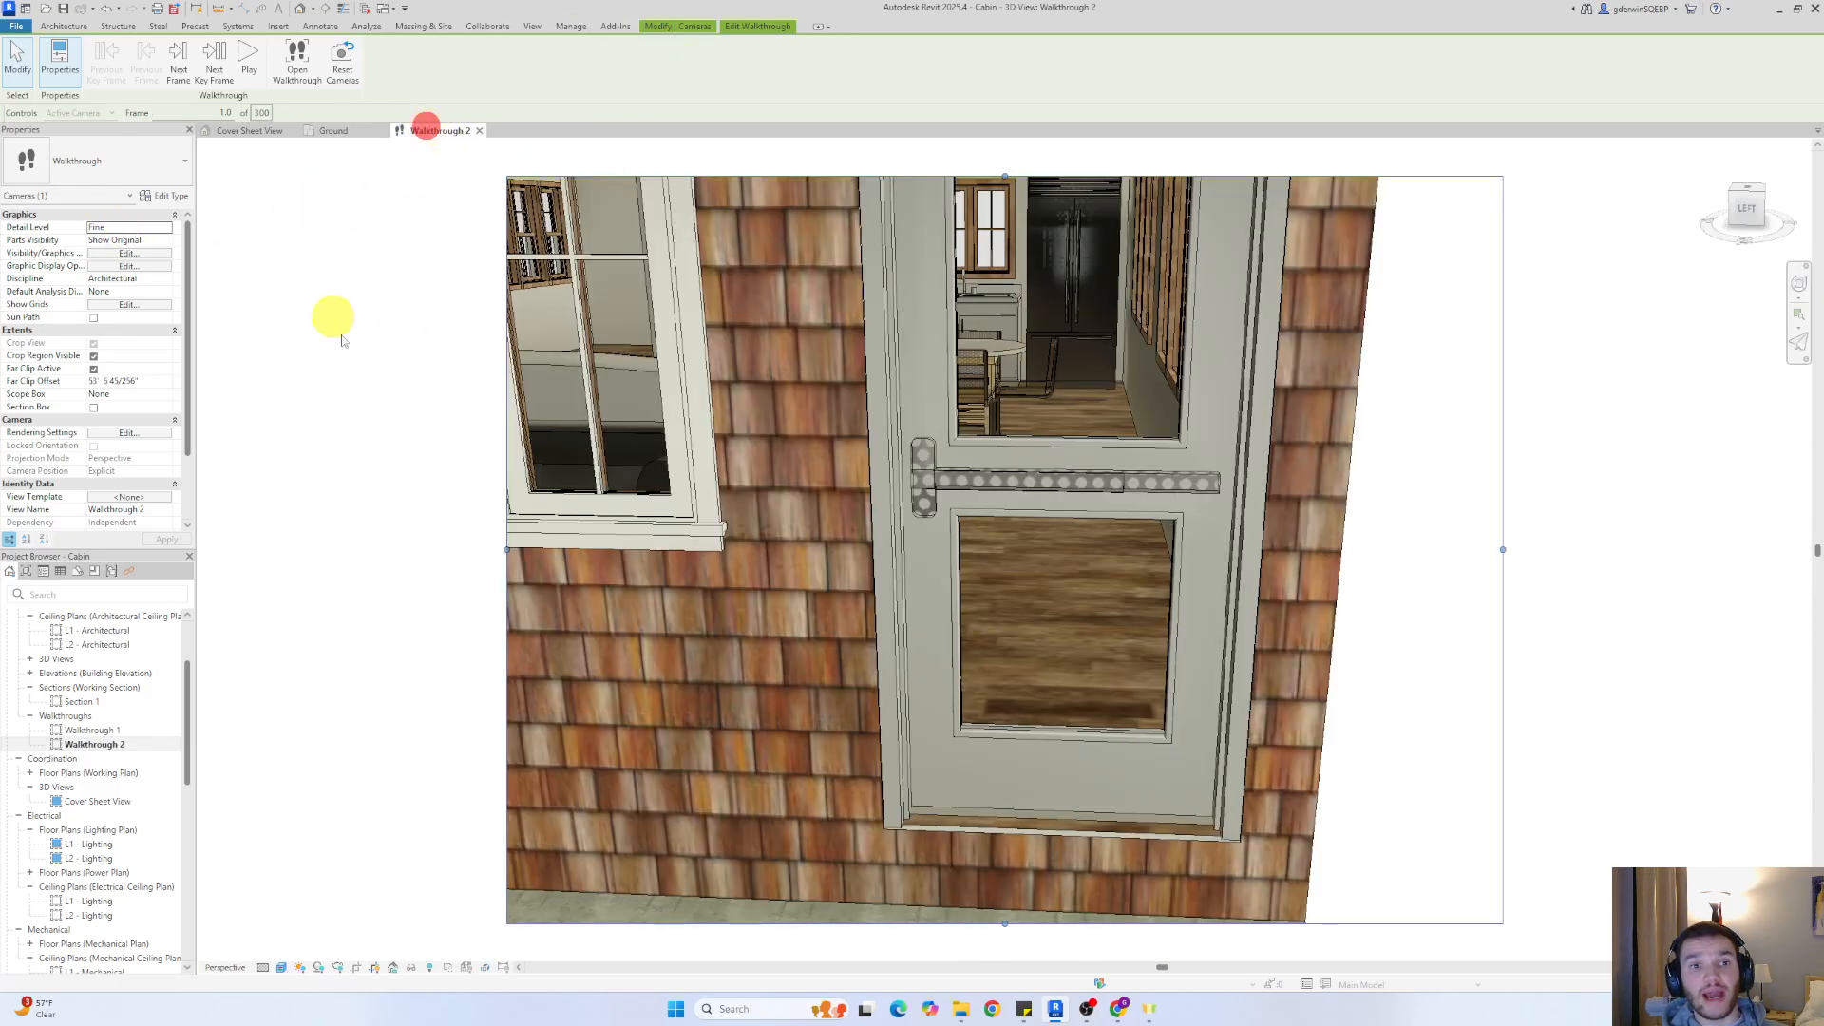
left_click(216, 66)
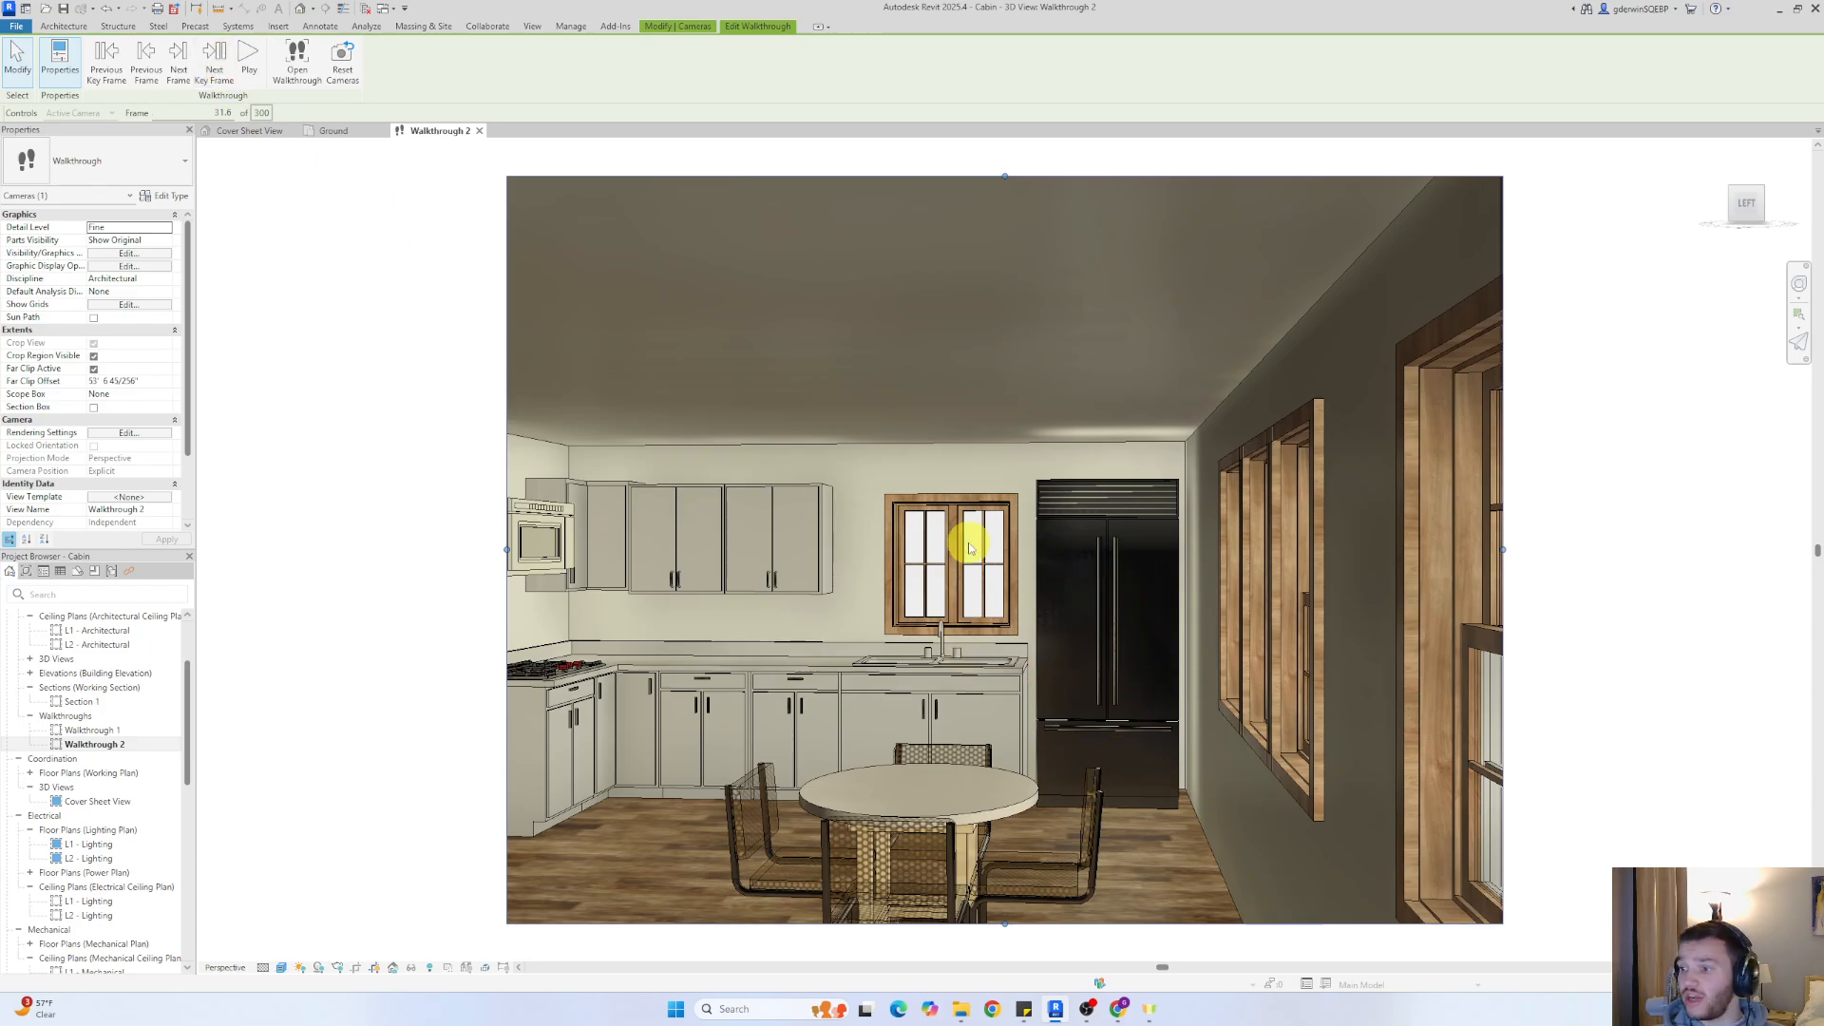
right_click_drag(1020, 640, 936, 698)
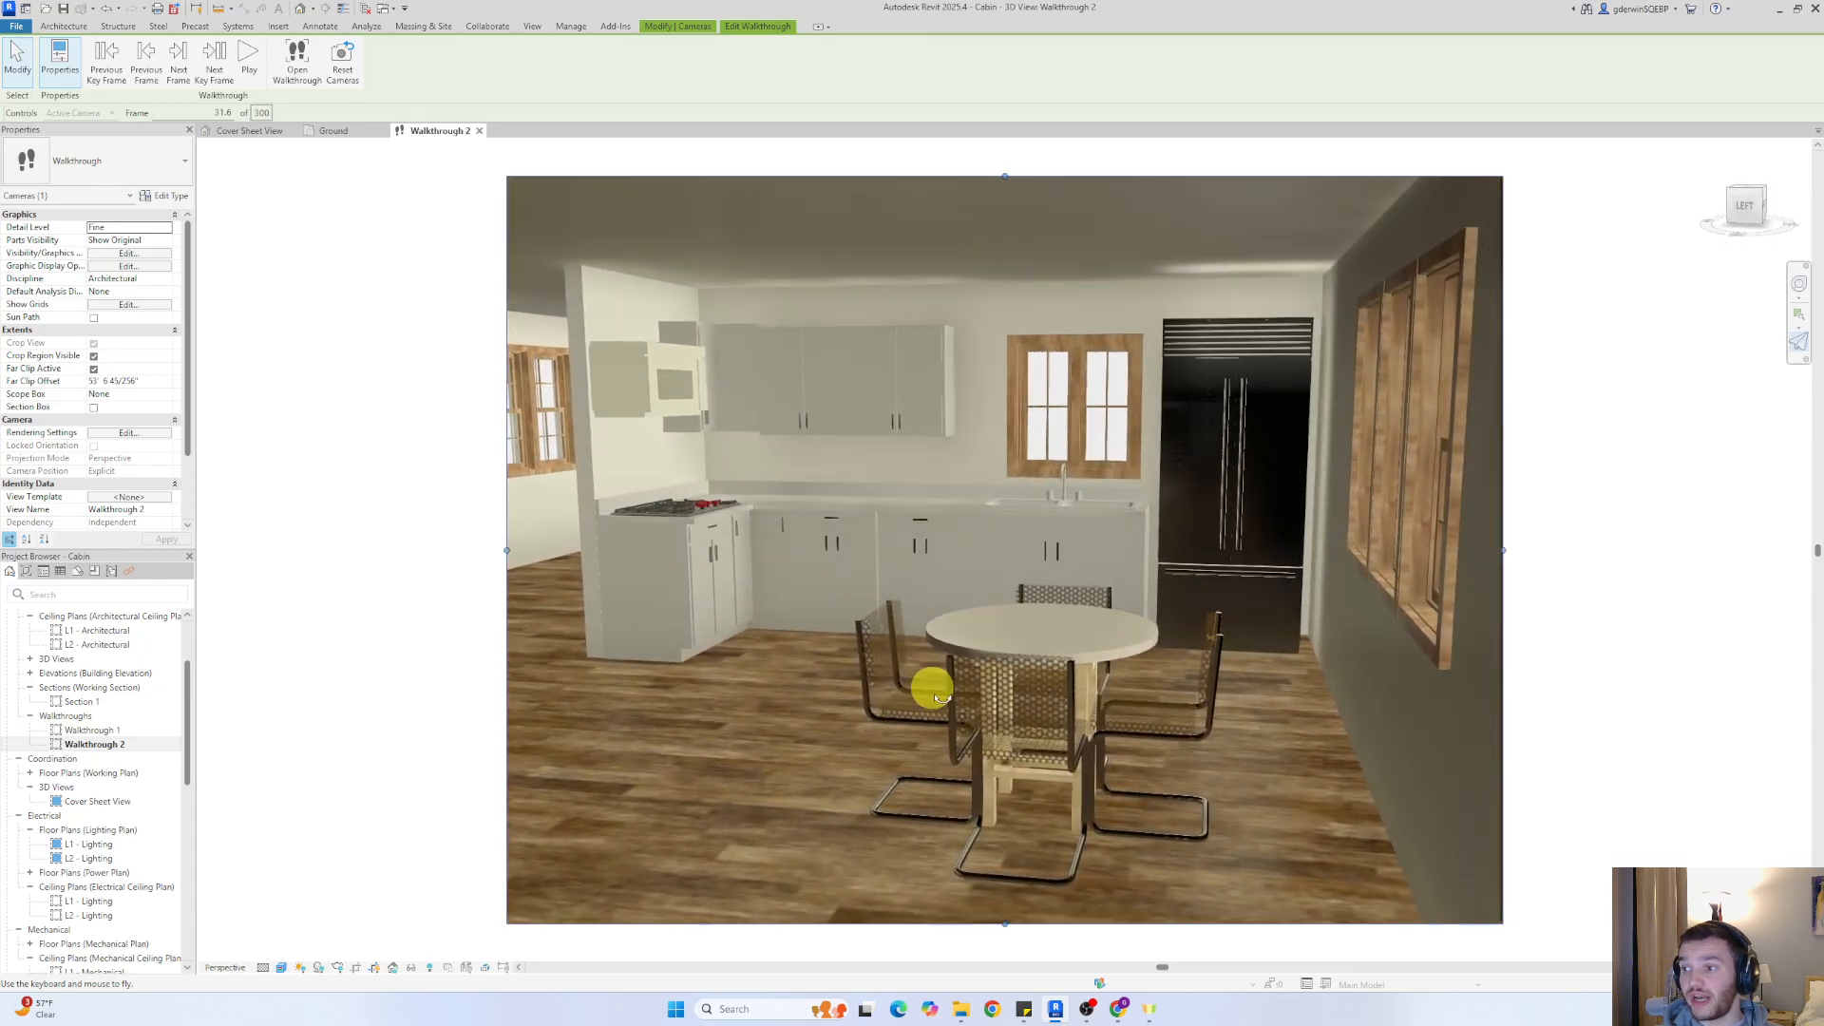
left_click_drag(936, 698, 939, 698)
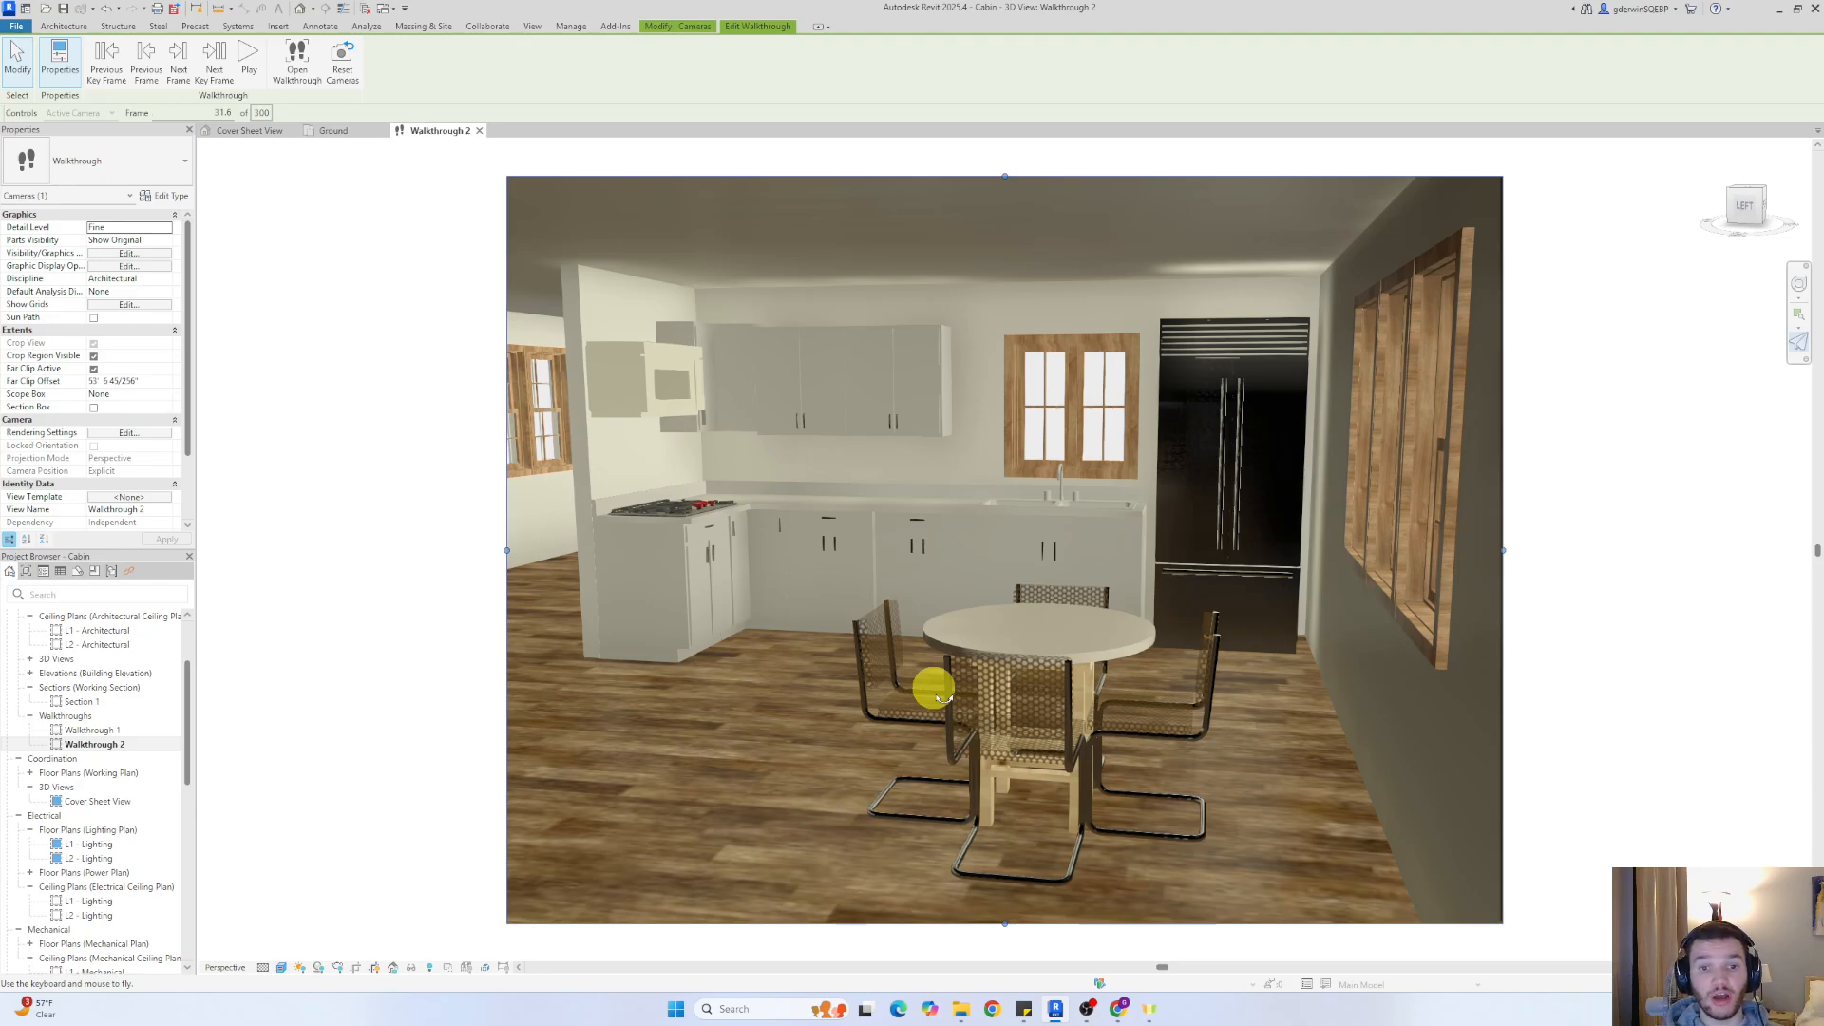
left_click_drag(940, 698, 918, 701)
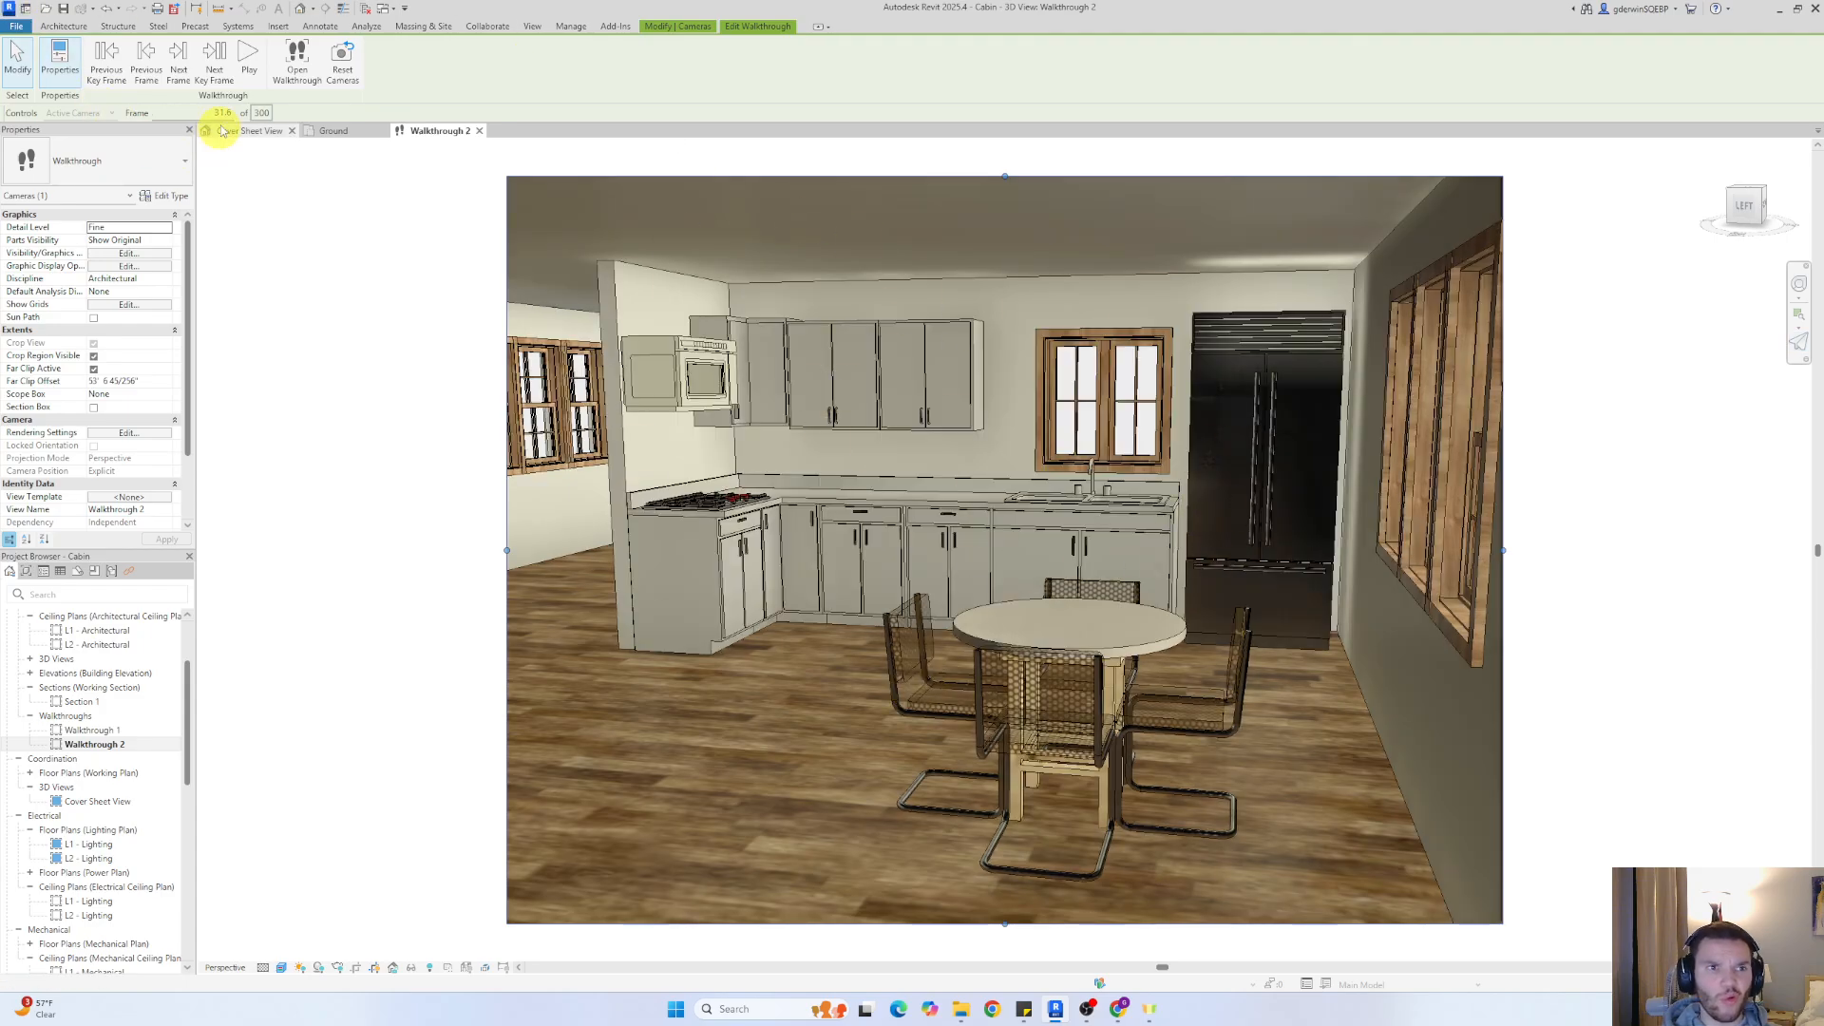
Tilt the camera down at the next three key frames to frame the kitchen cabinets, countertops and cooktop
left_click(212, 68)
left_click_drag(1108, 704, 928, 761)
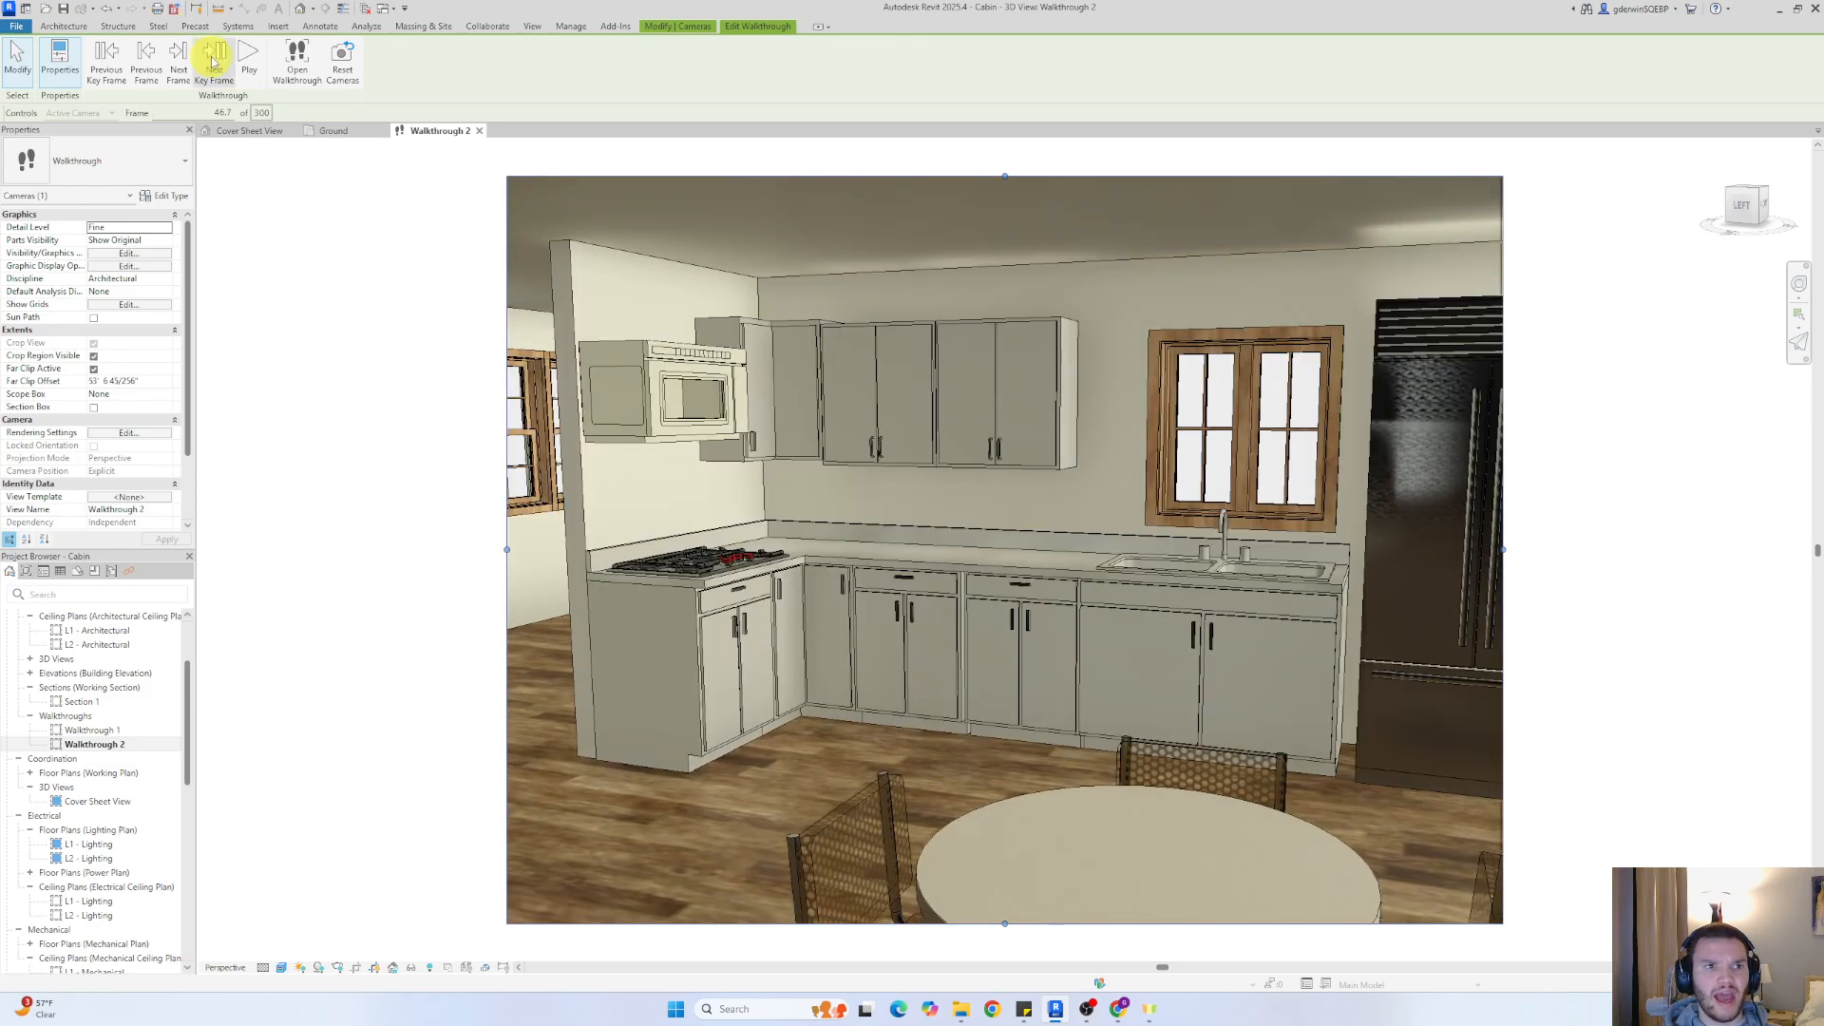
left_click(213, 62)
left_click_drag(1007, 608, 997, 680)
left_click(217, 62)
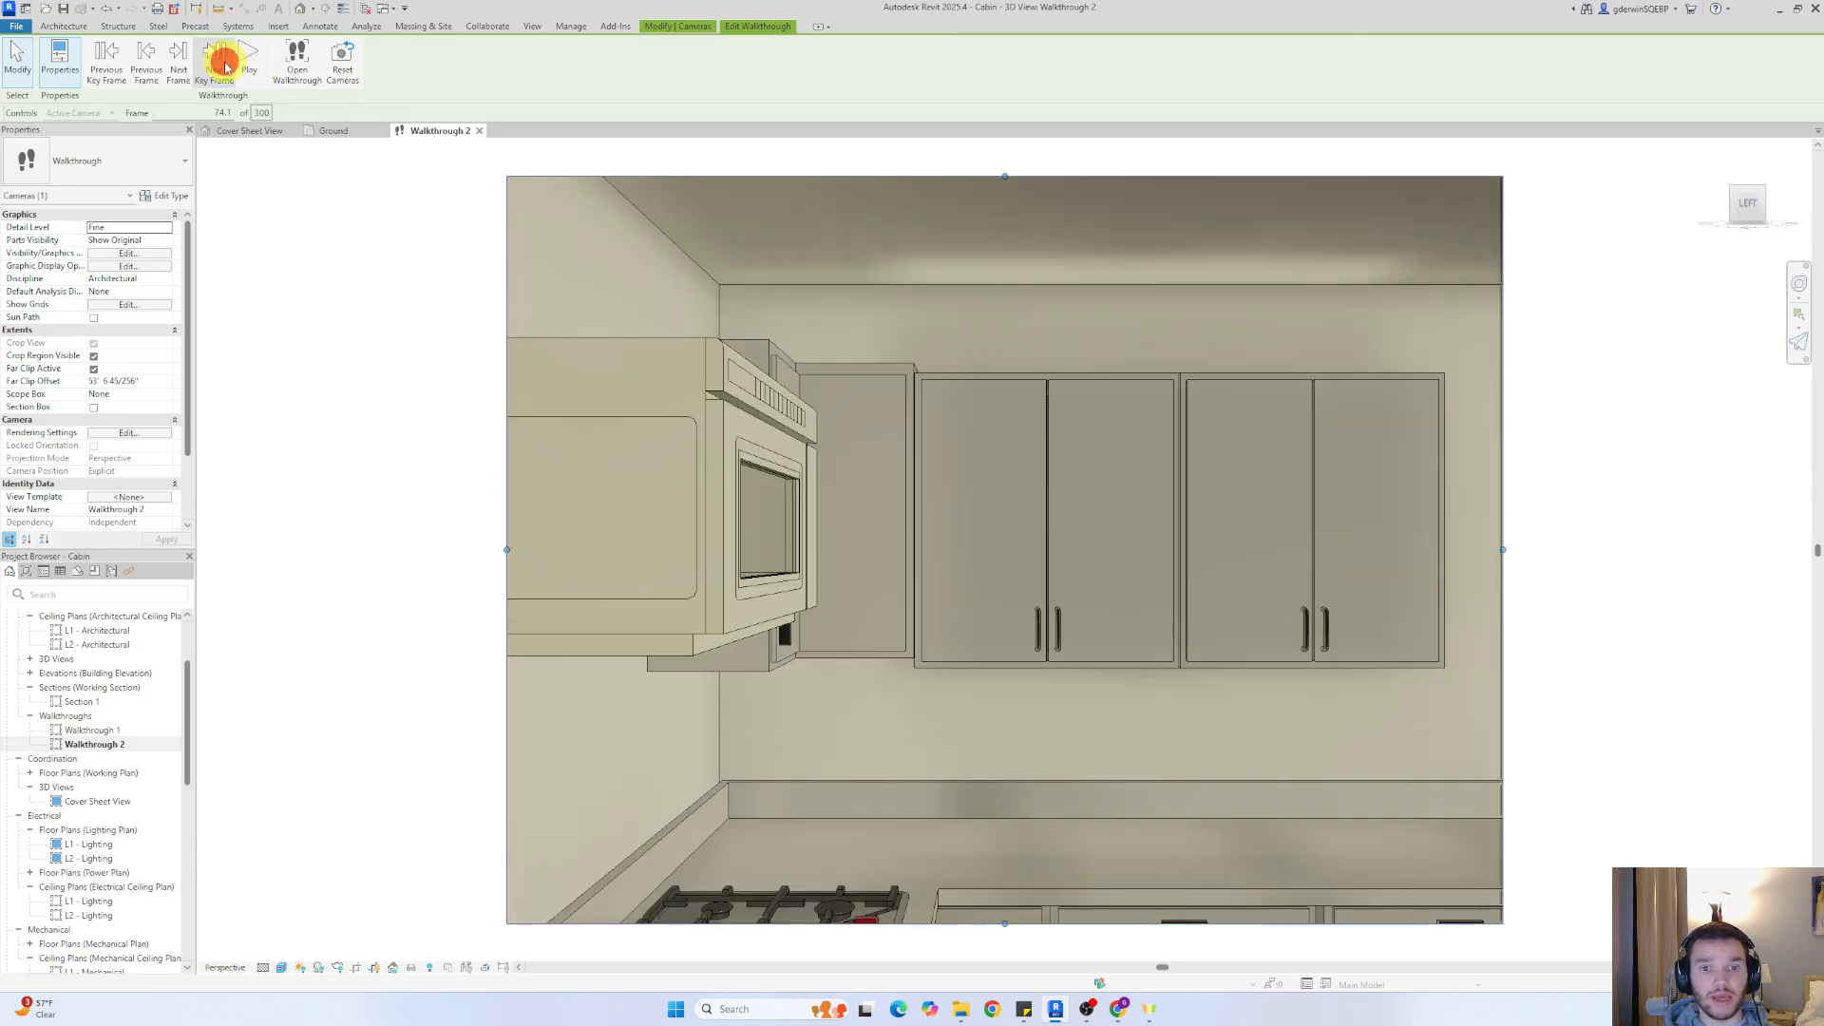
left_click_drag(1107, 664, 1152, 749)
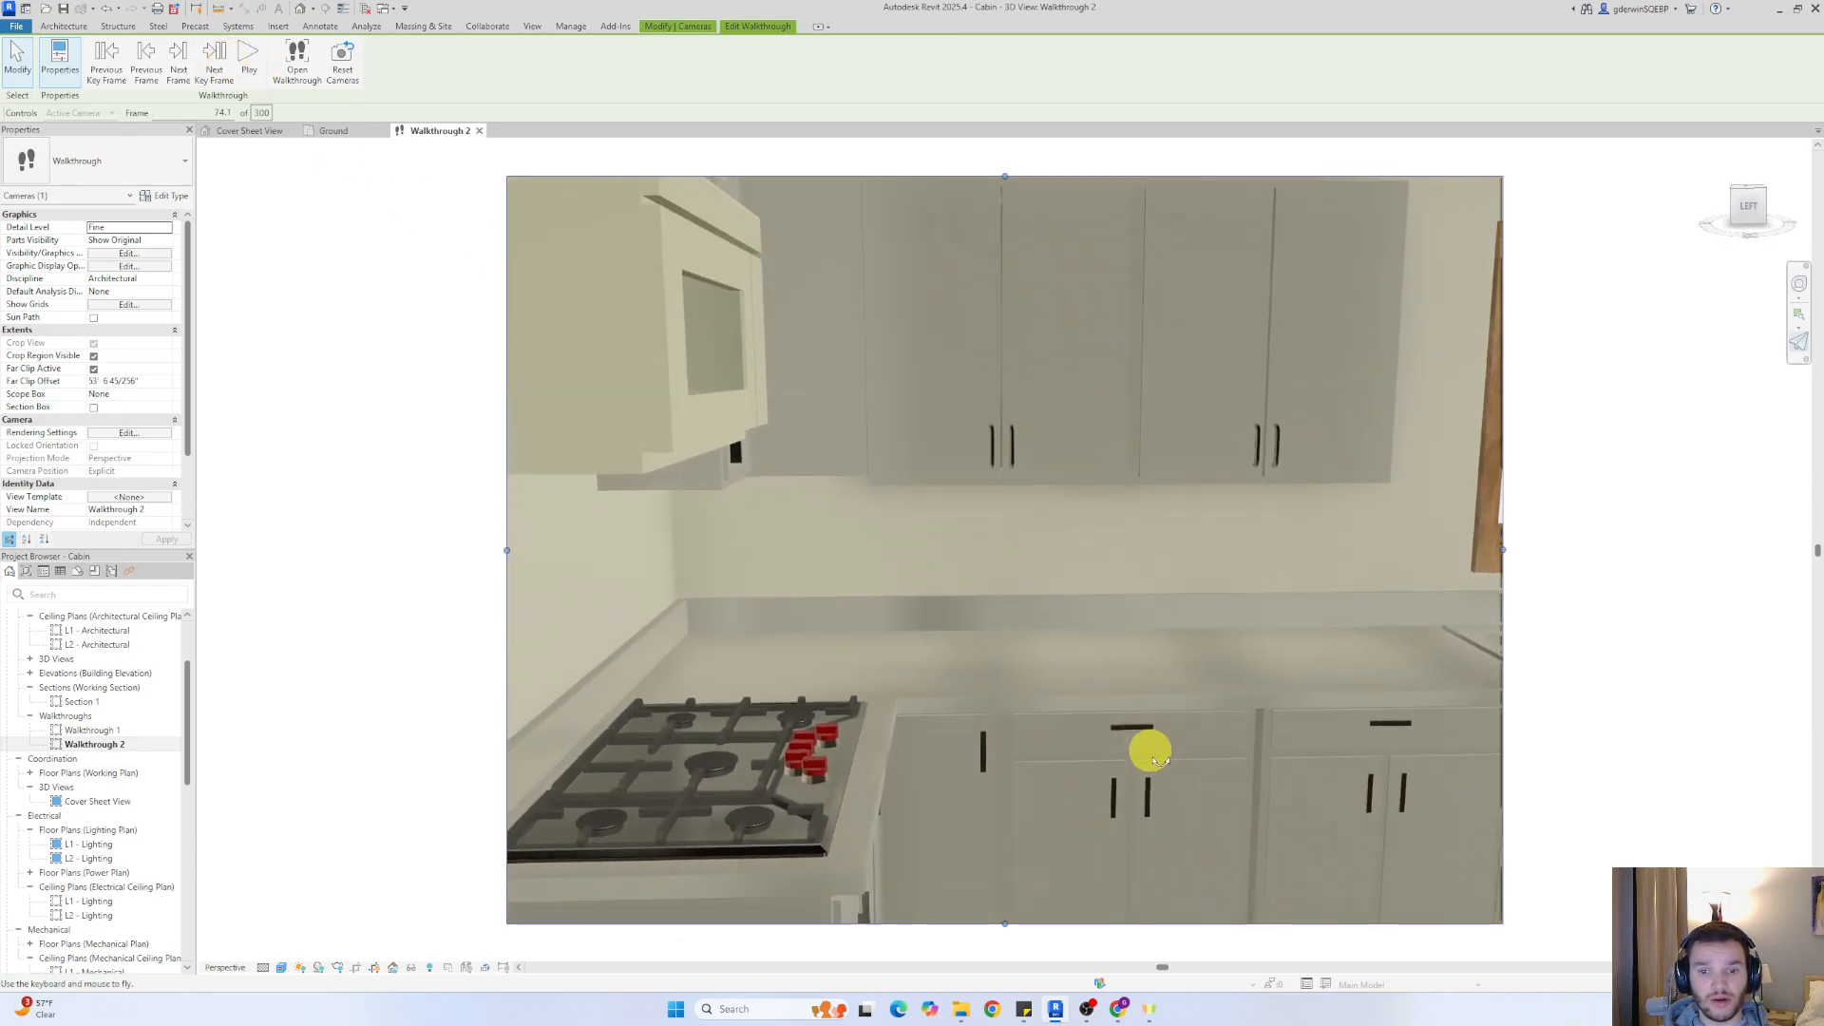
Turn the camera down toward the living room's window and bookcase at the next key frame, and toward the sofa and television at the following one
left_click(215, 64)
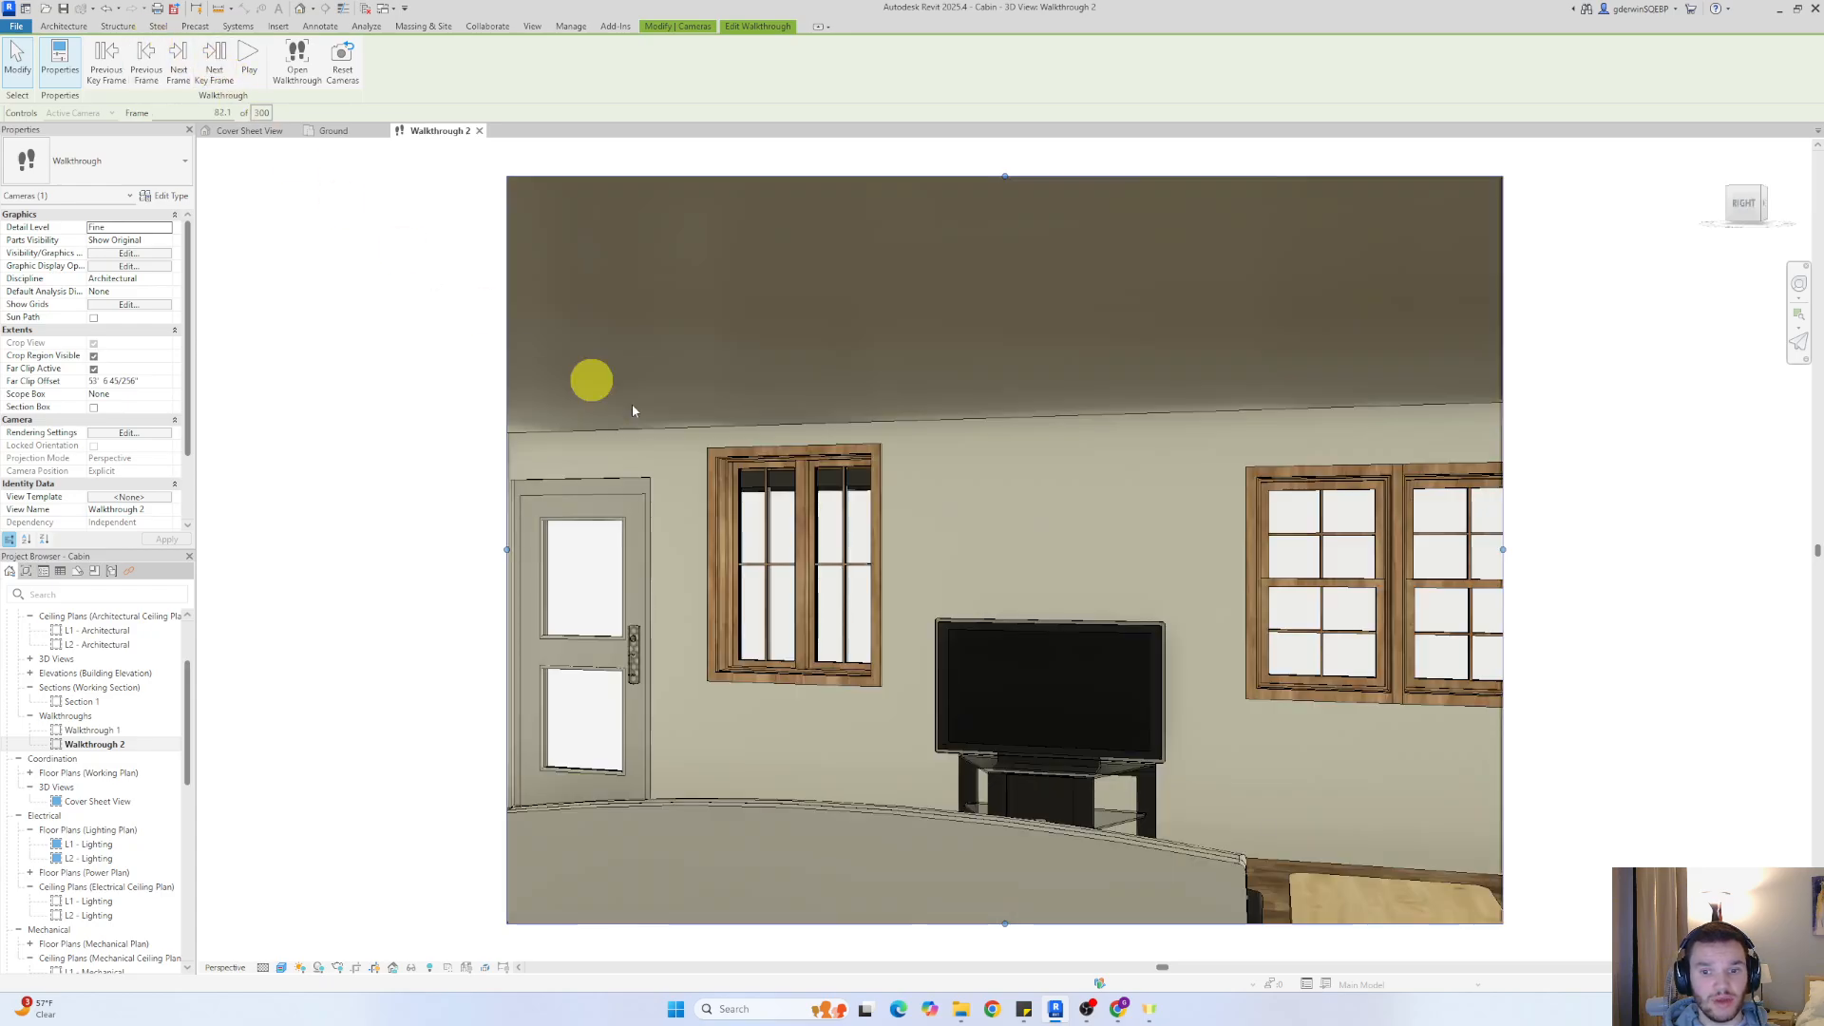
left_click_drag(1143, 682, 1520, 781)
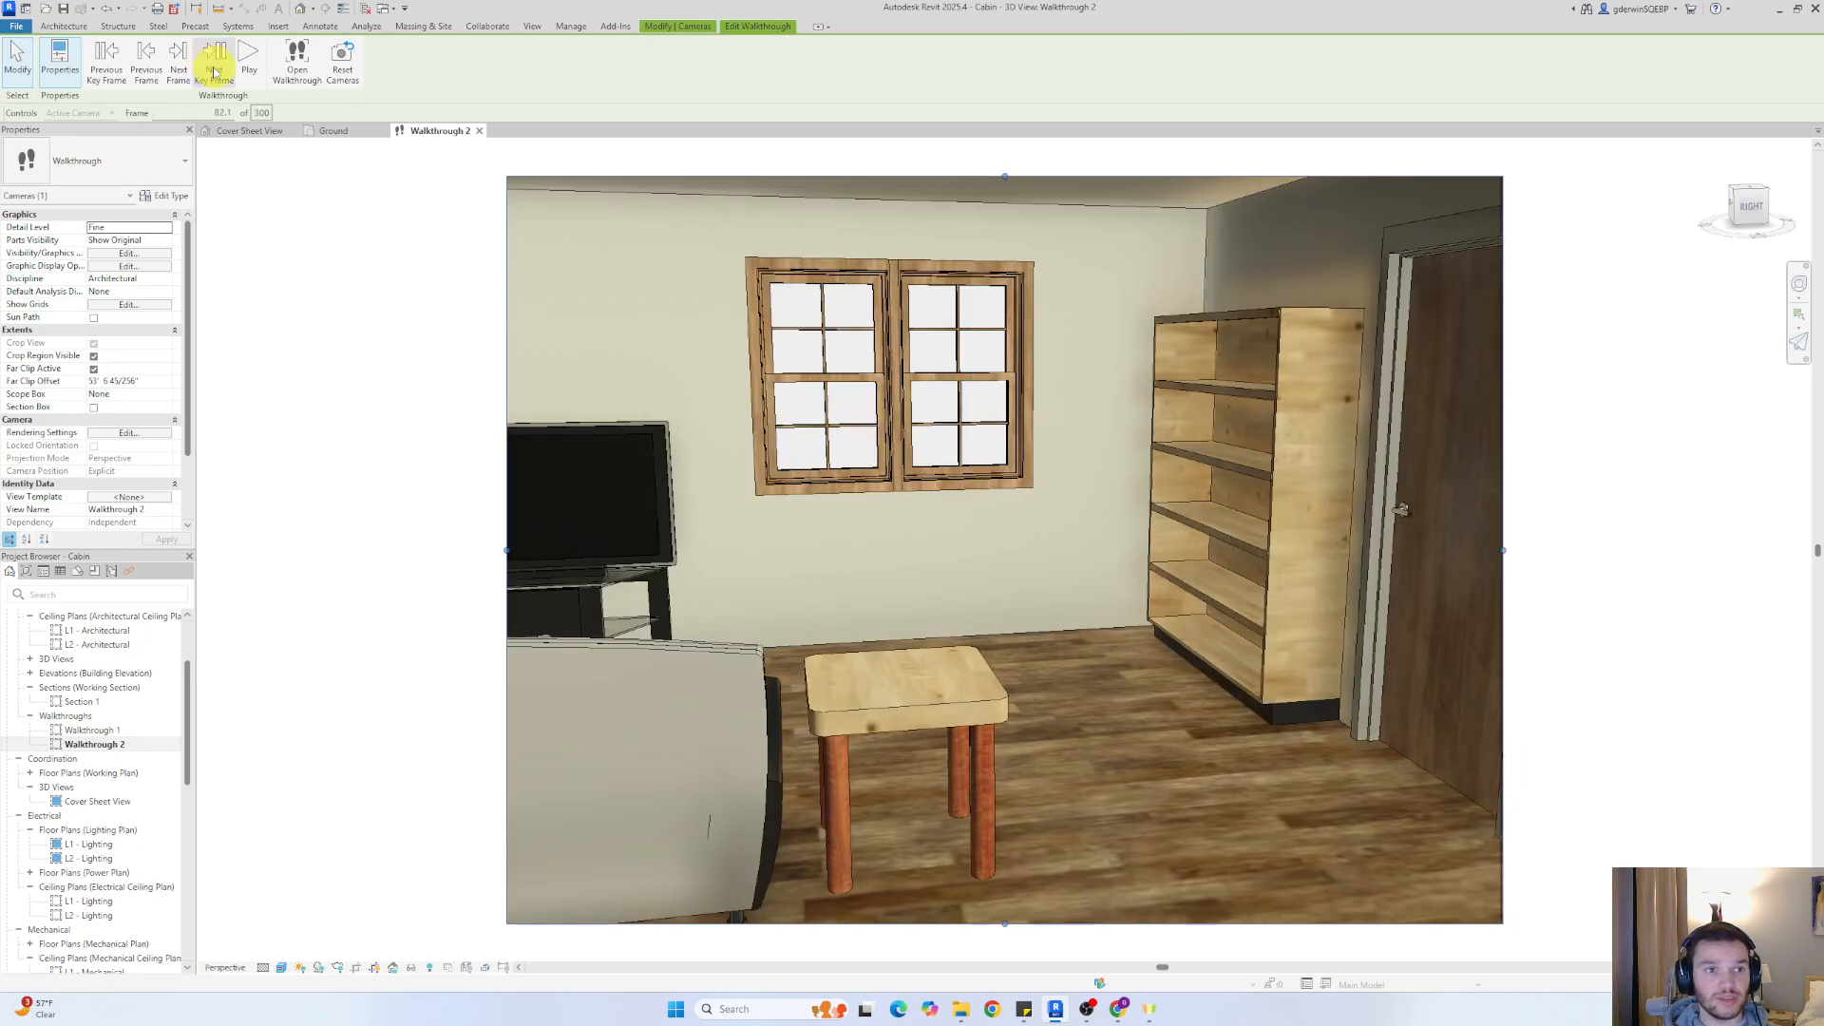
left_click(215, 71)
left_click_drag(956, 581, 863, 708)
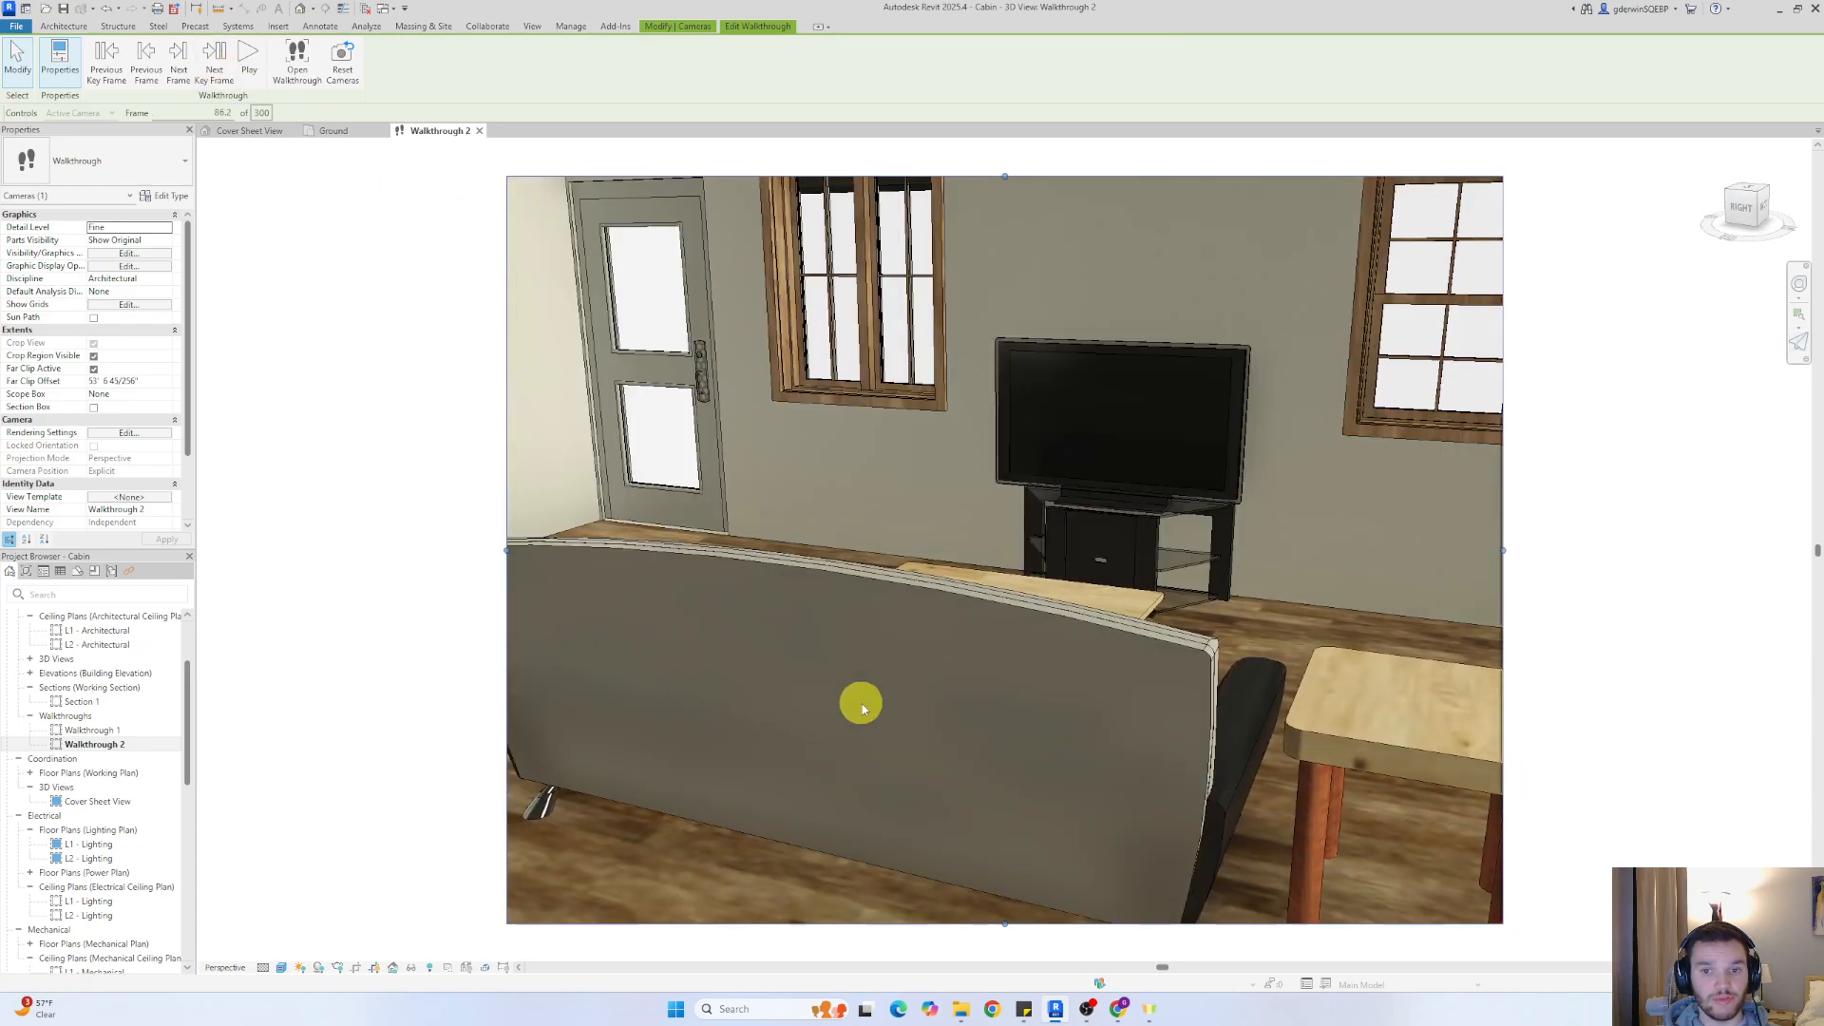
At the next three key frames behind the sofa, tilt the camera down toward the television and coffee table
left_click(213, 59)
left_click_drag(1049, 525, 1099, 652)
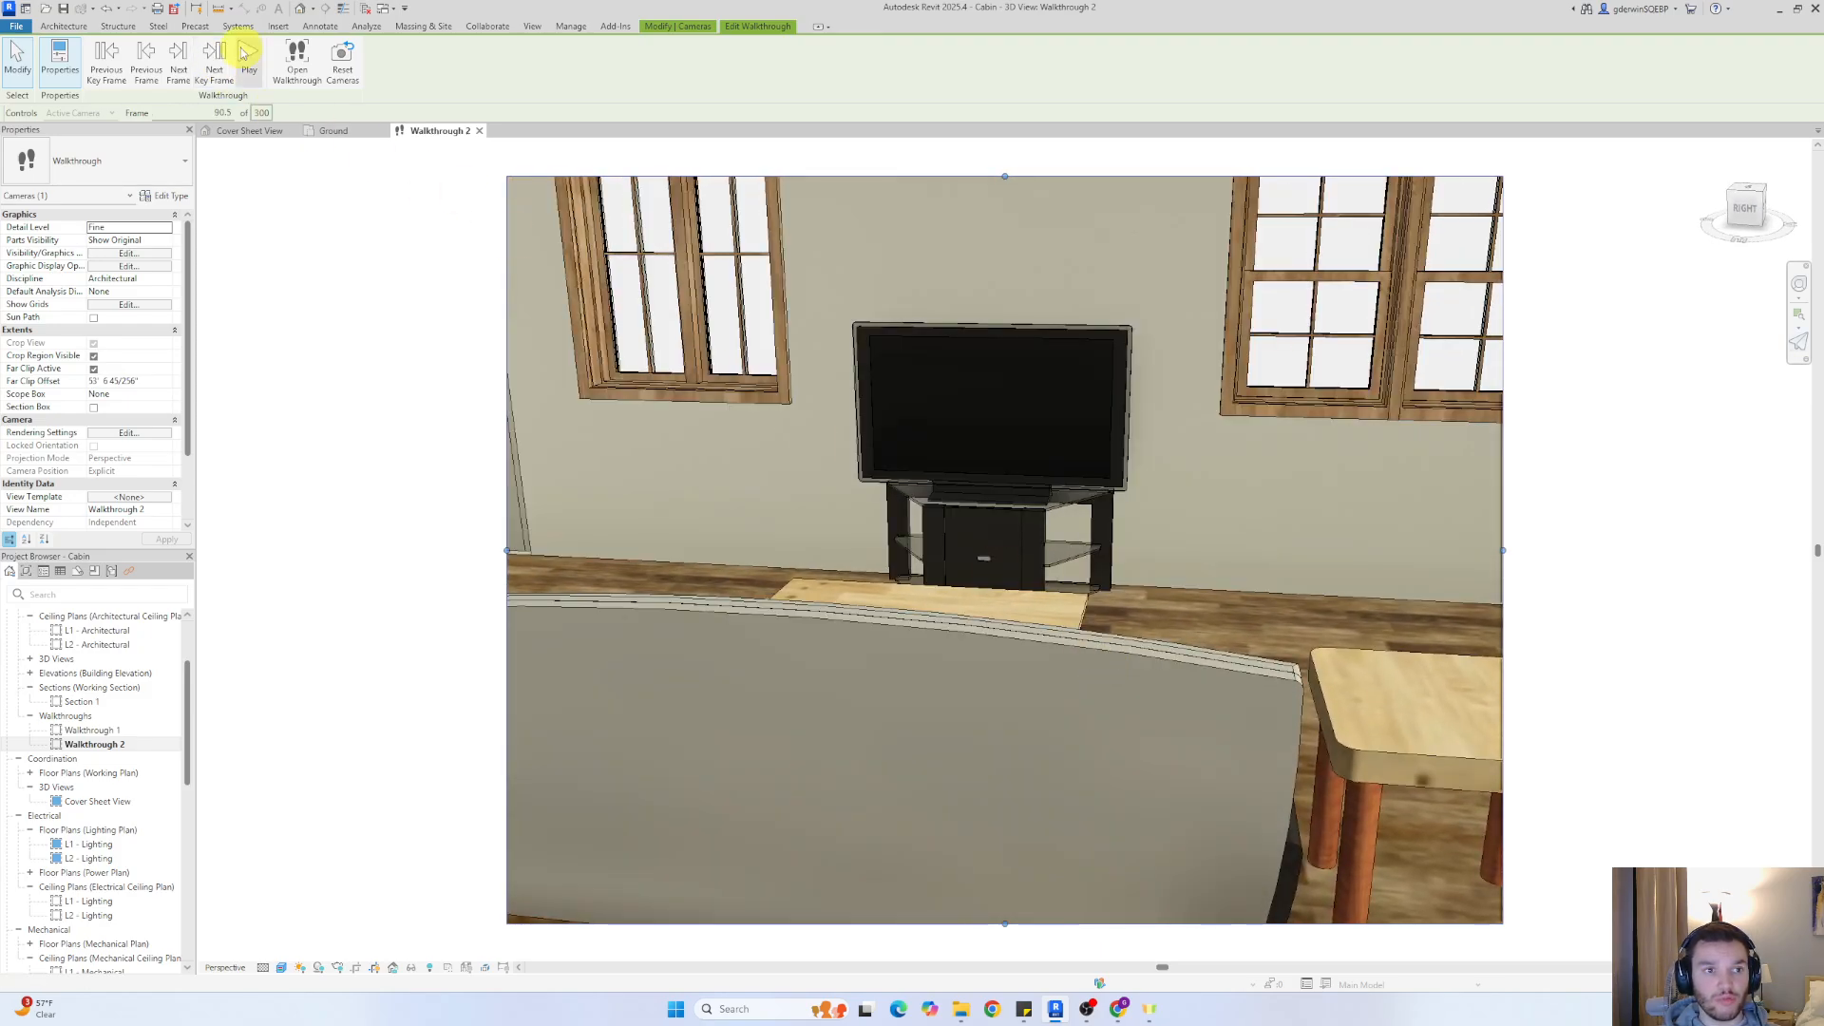
left_click(216, 63)
left_click_drag(989, 757, 990, 884)
left_click(229, 68)
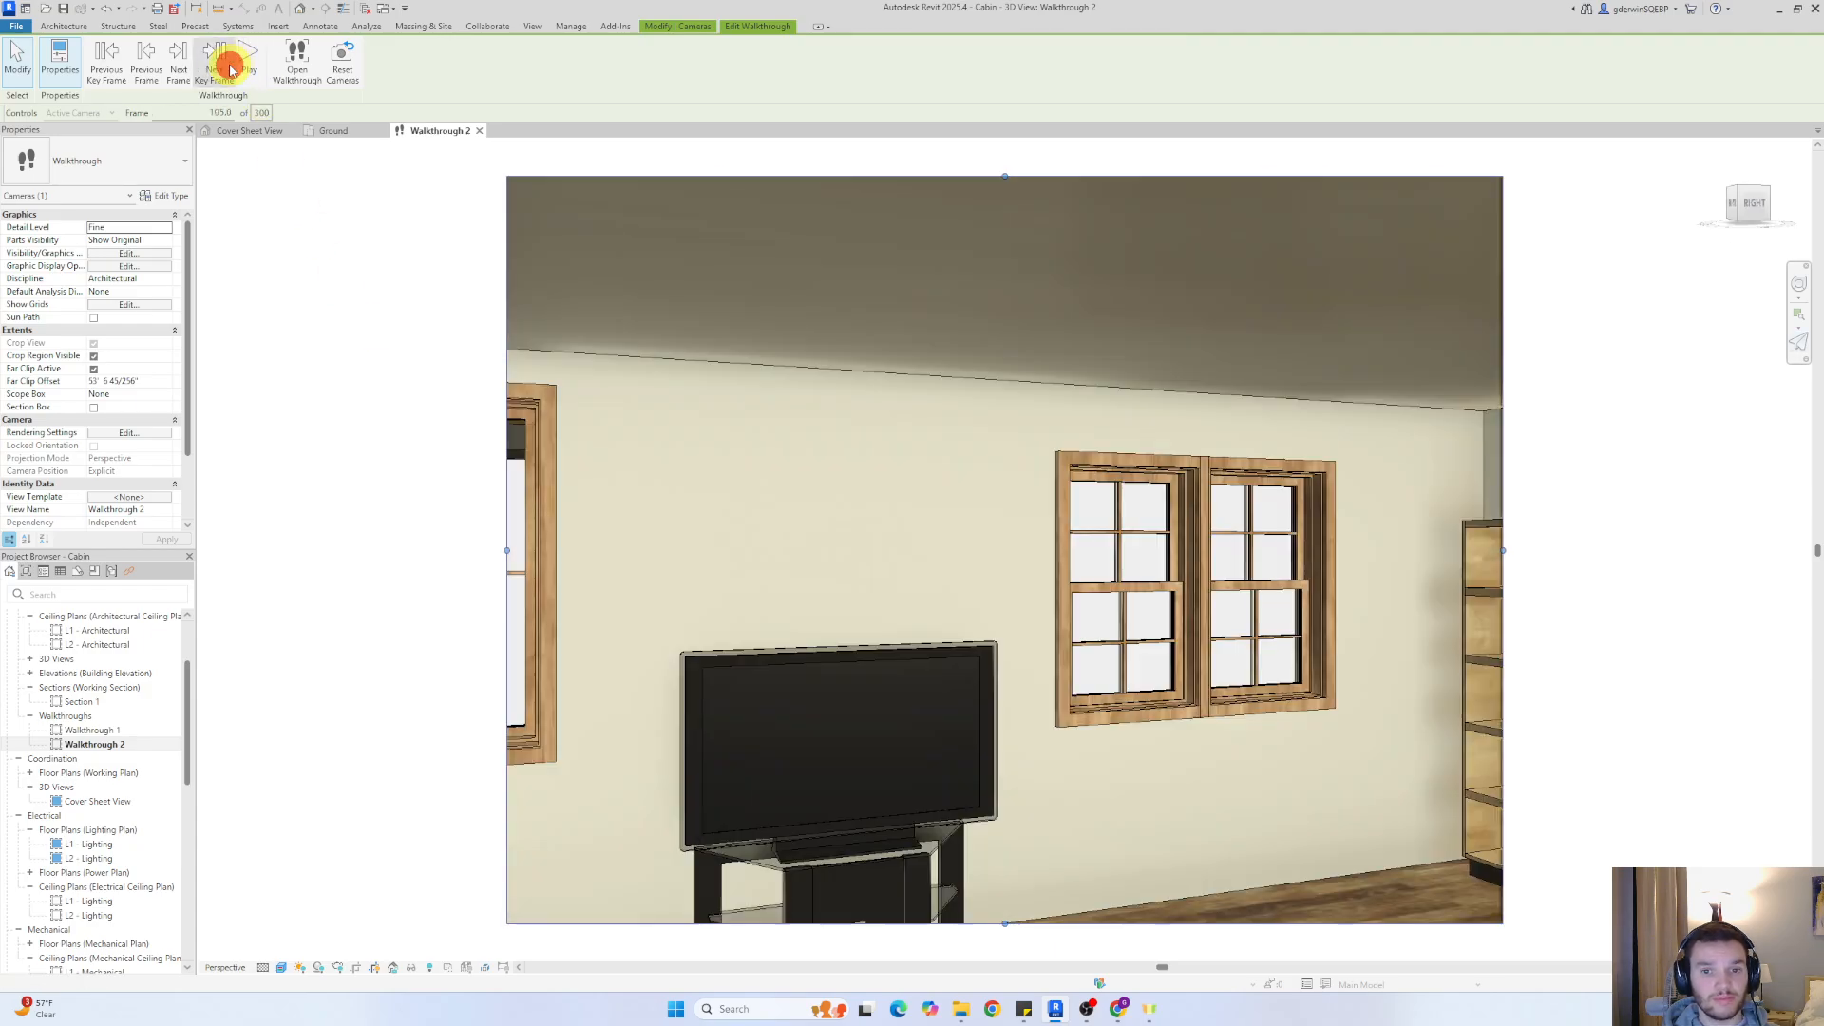
left_click_drag(850, 650, 867, 757)
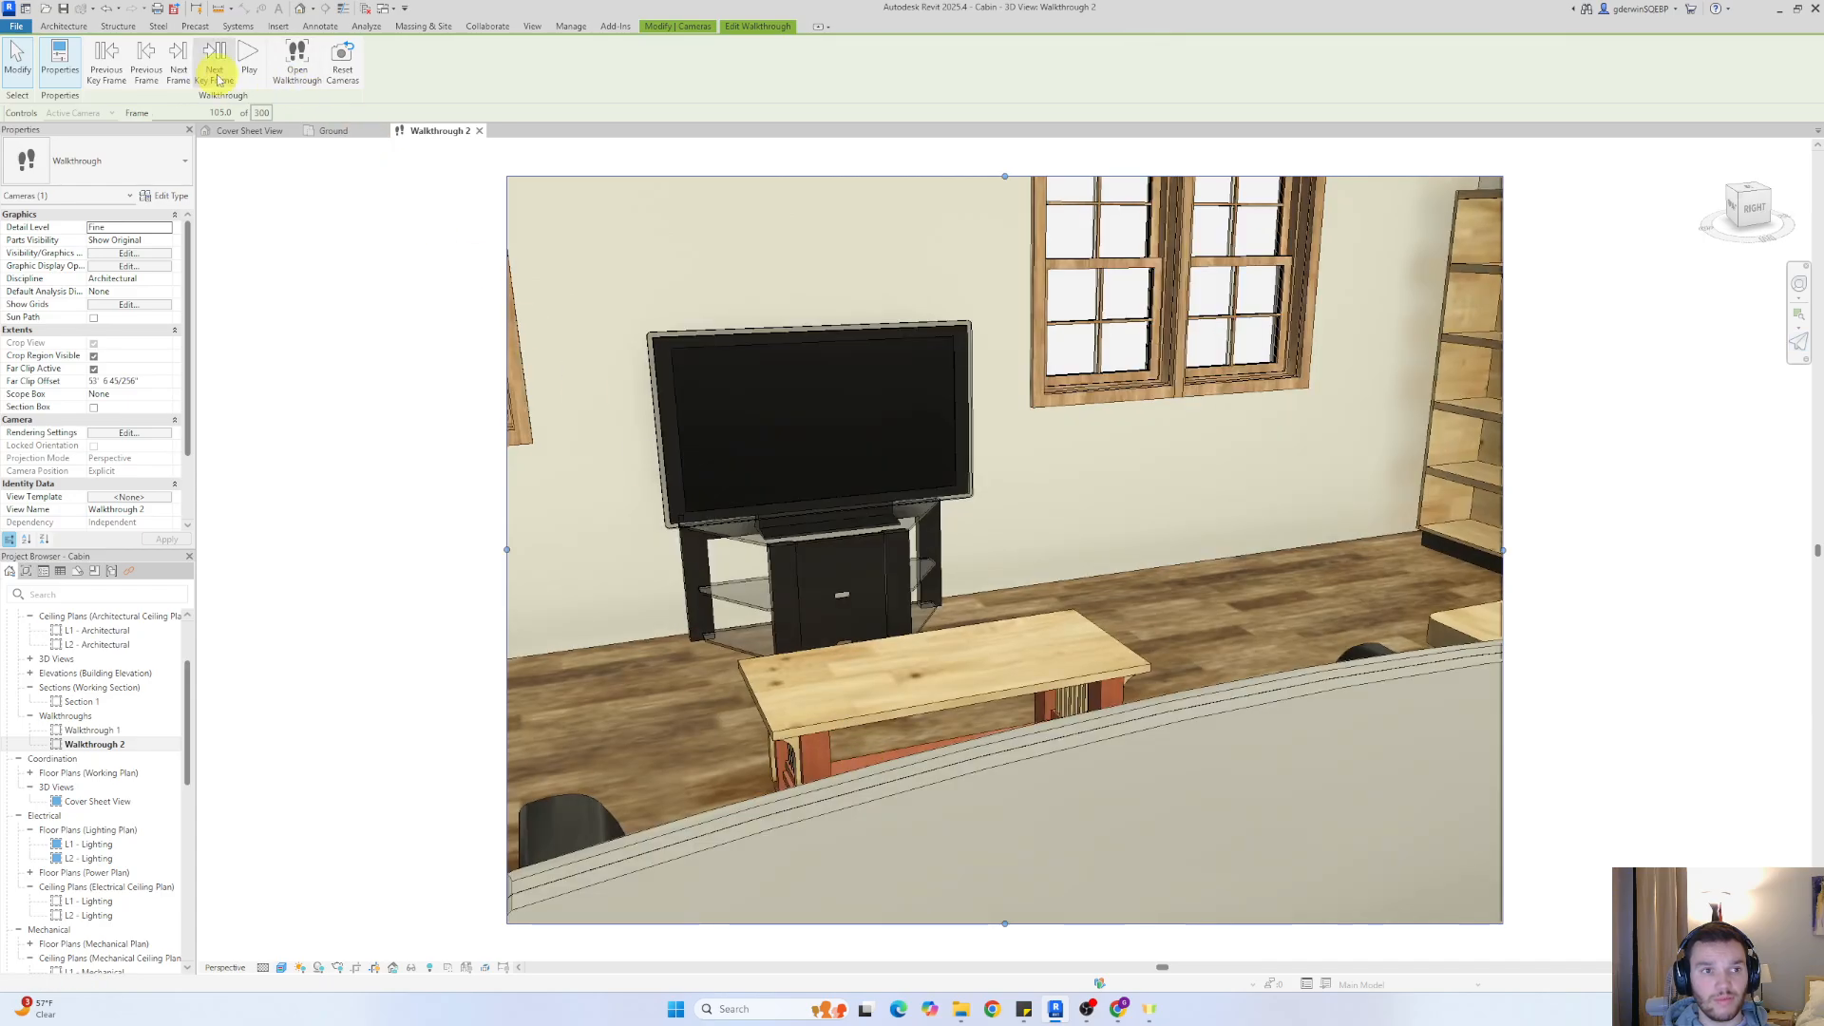
At the next two key frames, tilt the camera down to frame the living room window and bookcase, and the bookcase beside the door
left_click(216, 74)
left_click_drag(1017, 659, 924, 700)
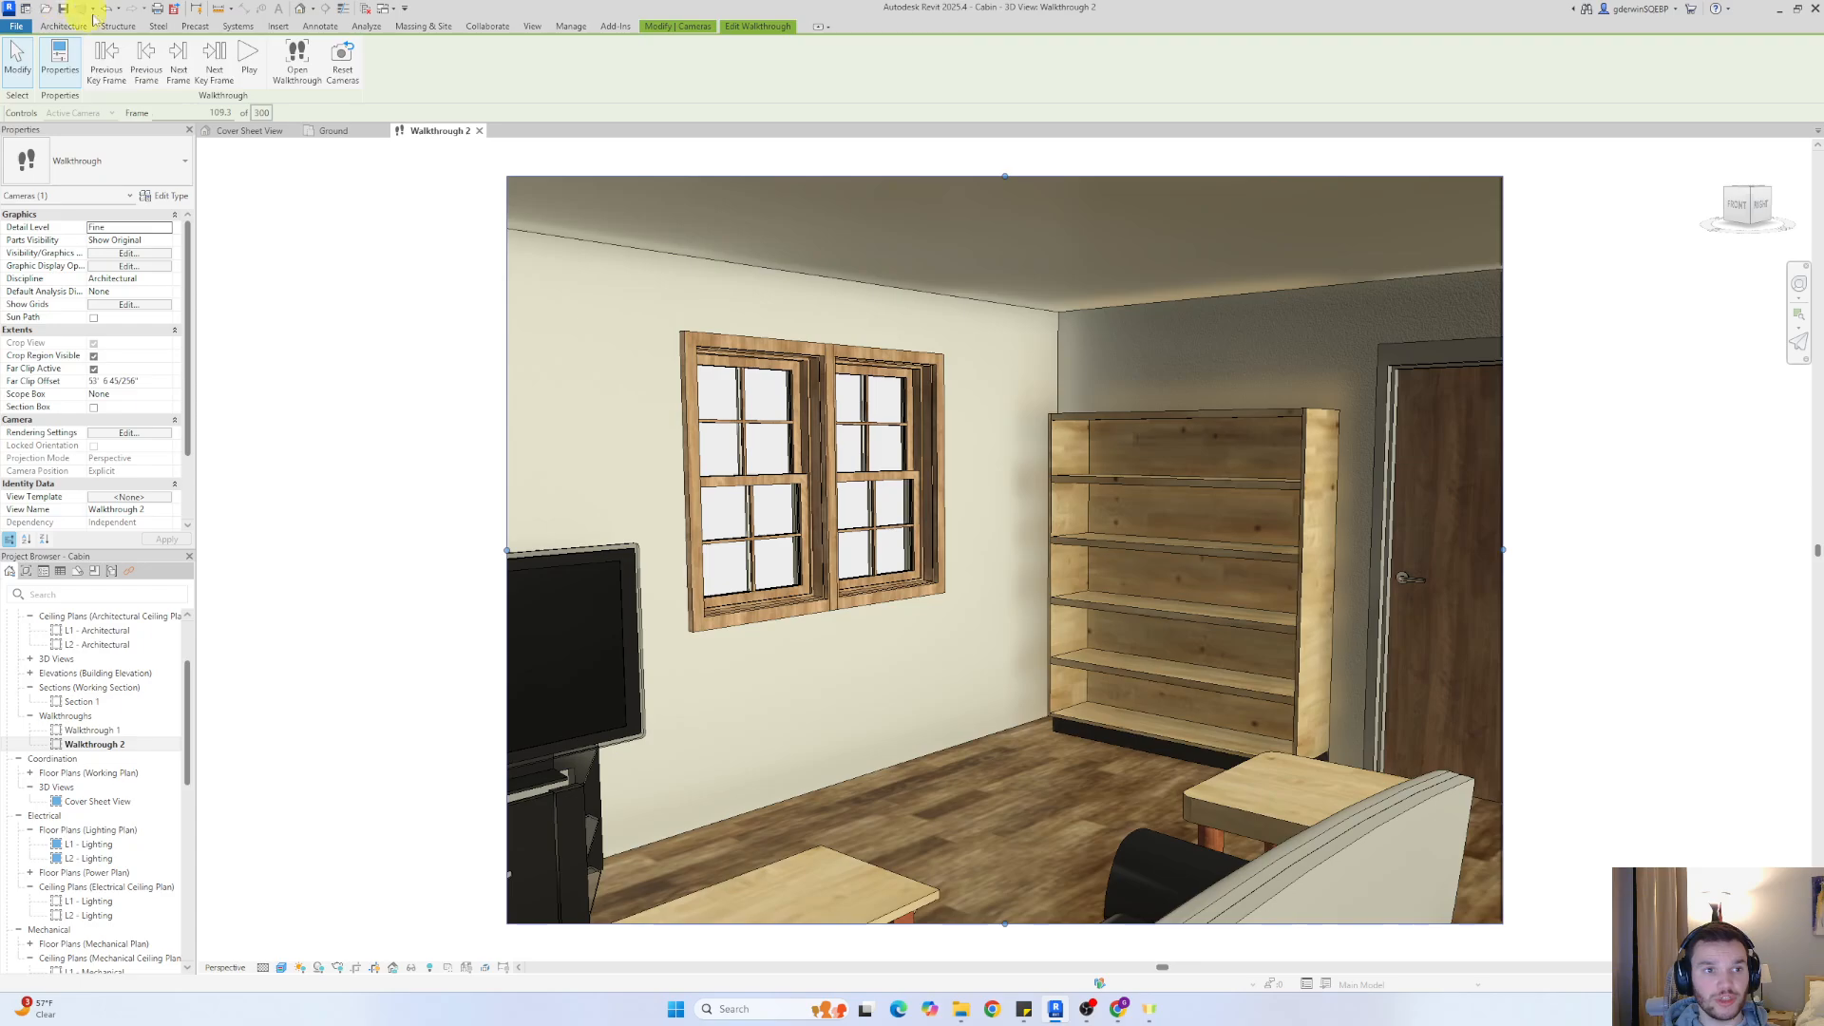
left_click(209, 75)
left_click_drag(915, 631, 827, 713)
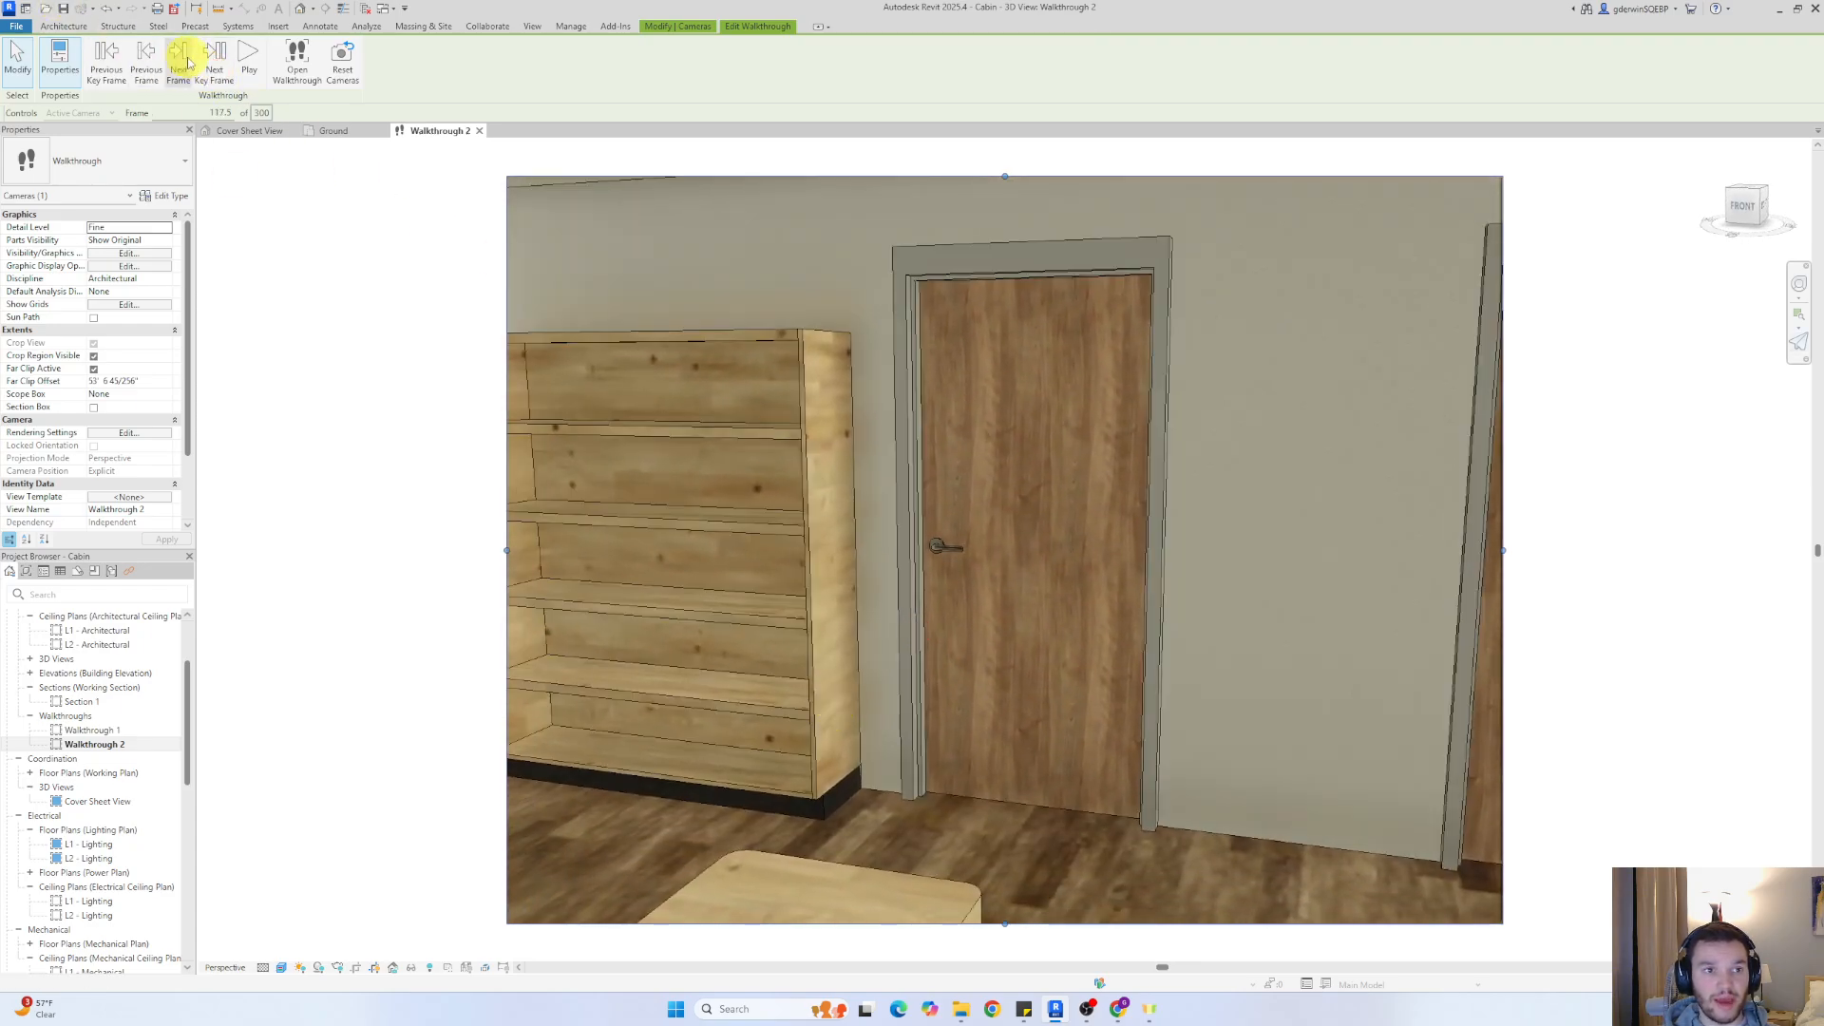
Reorient the camera downward at the two key frames approaching the bathroom door
left_click(215, 59)
middle_click_drag(781, 428, 677, 558, "shift")
left_click(213, 64)
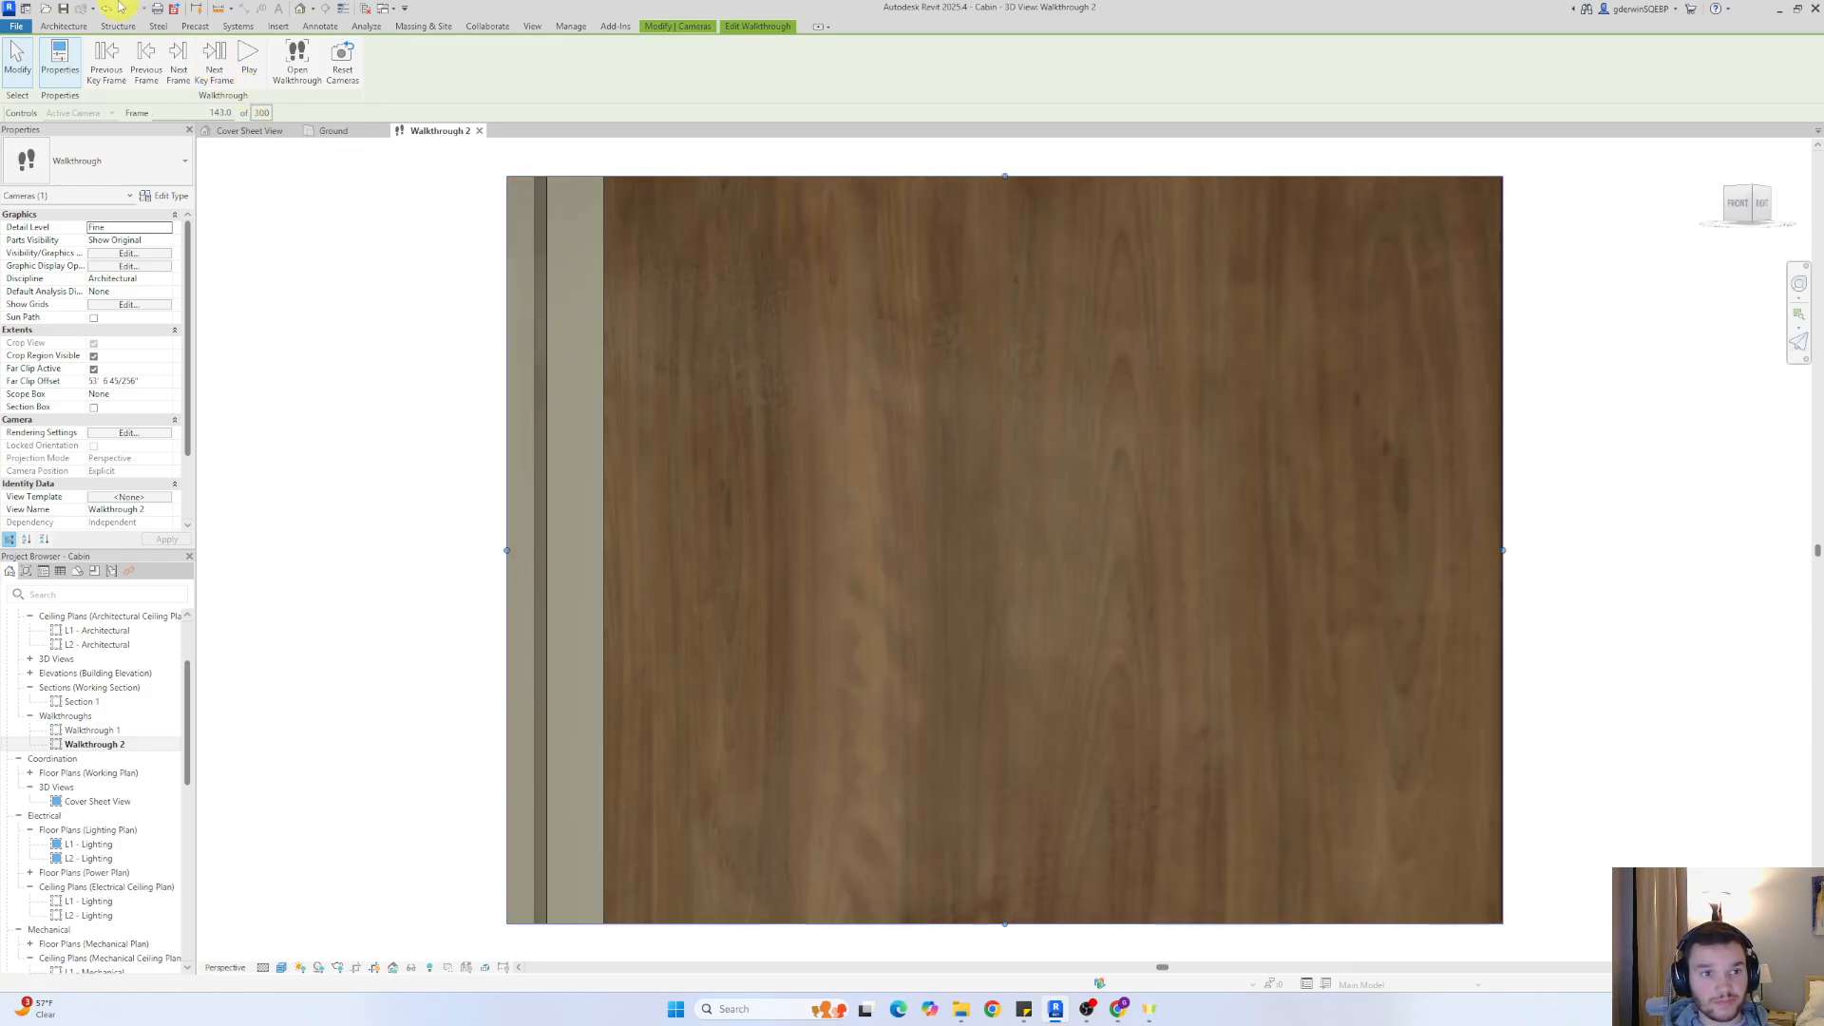
middle_click_drag(1018, 390, 874, 570, "shift")
Tilt the camera down at the next three key frames entering the bathroom, framing the windows and sink at the last one
left_click(219, 69)
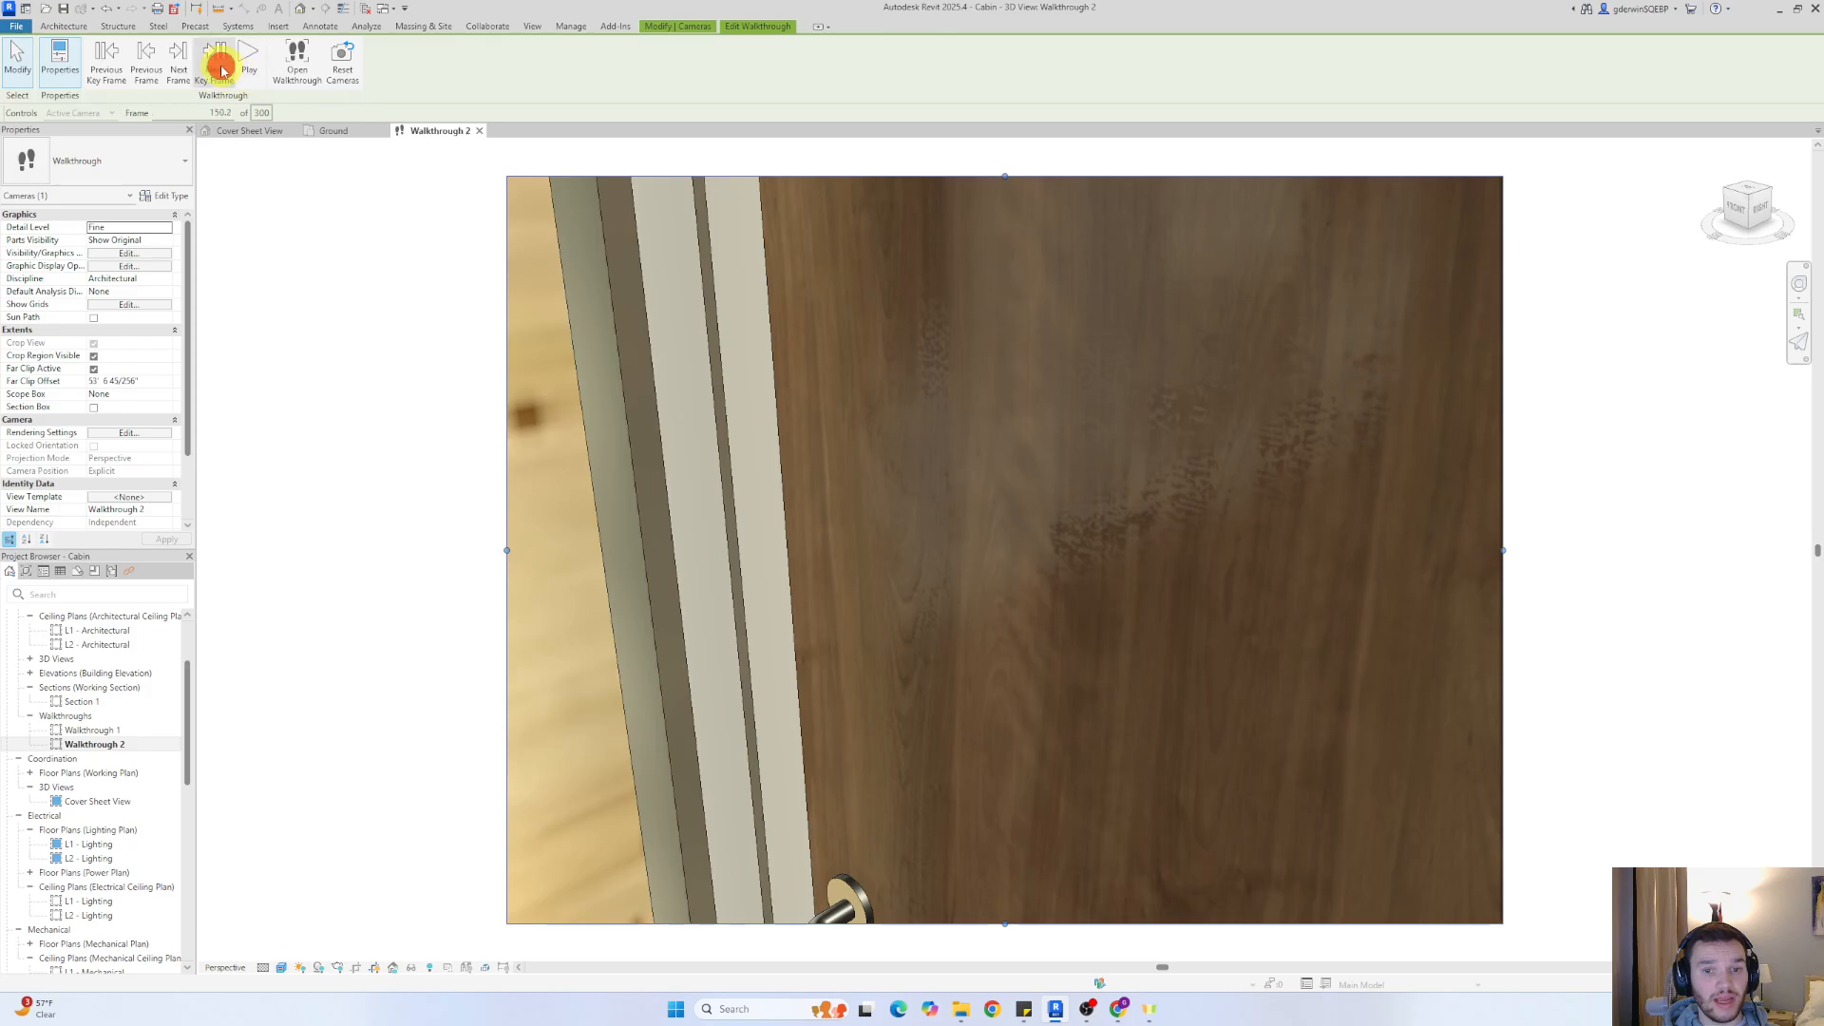
middle_click_drag(1148, 603, 1166, 827, "shift")
left_click(221, 71)
middle_click_drag(1111, 566, 1360, 709, "shift")
left_click(209, 68)
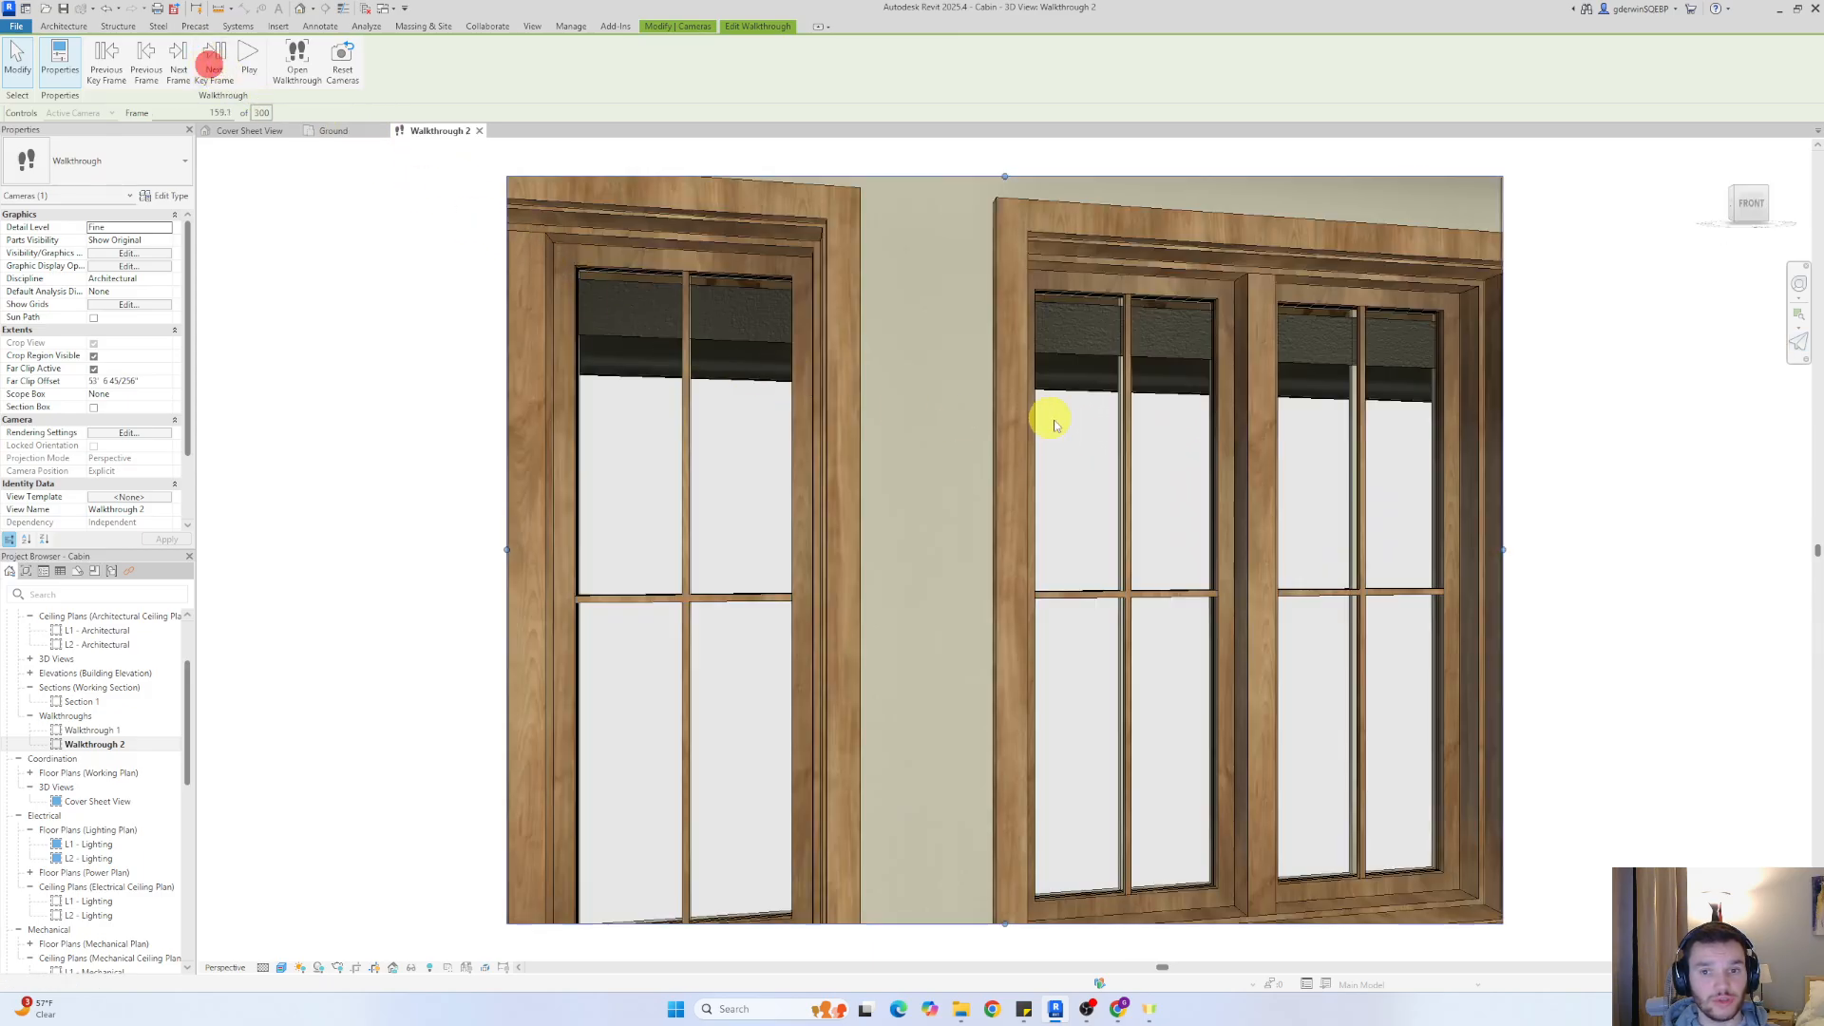
middle_click_drag(1051, 415, 1273, 565, "shift")
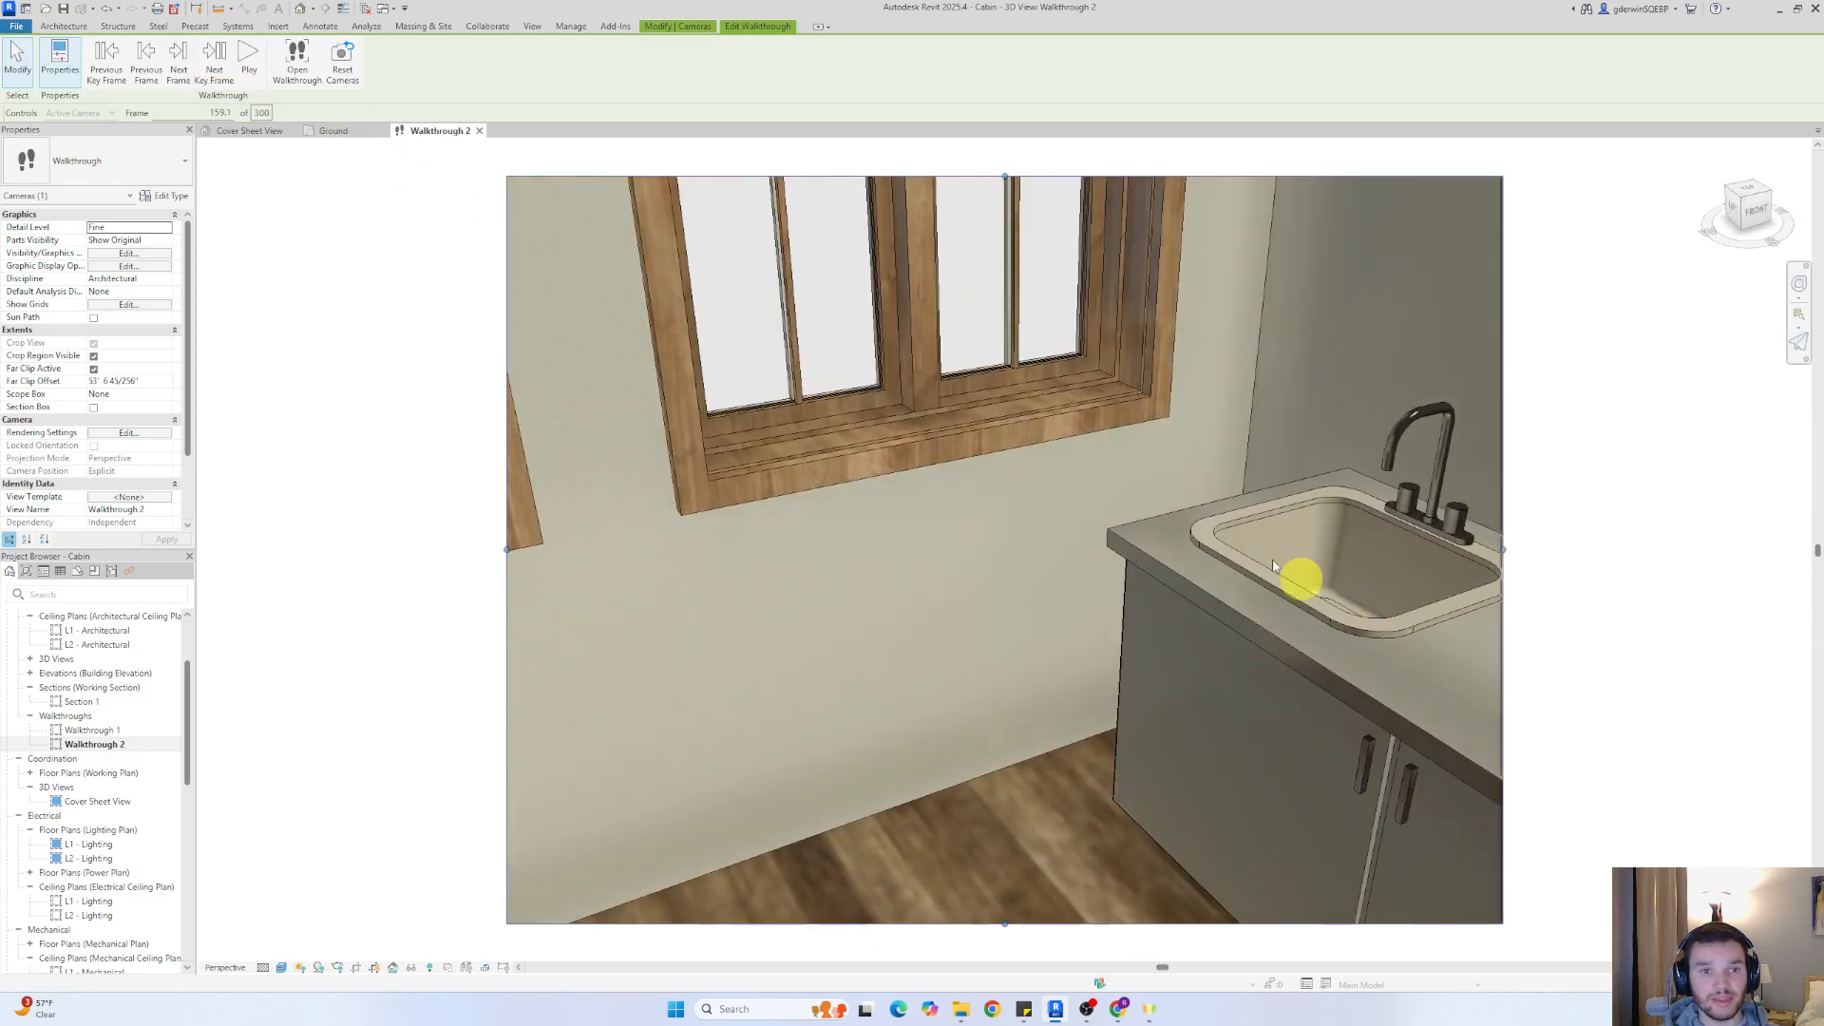
At the next two key frames in the bathroom, turn the camera back and down toward the door and its handle
left_click(214, 55)
middle_click_drag(1071, 476, 525, 358, "shift")
left_click(211, 60)
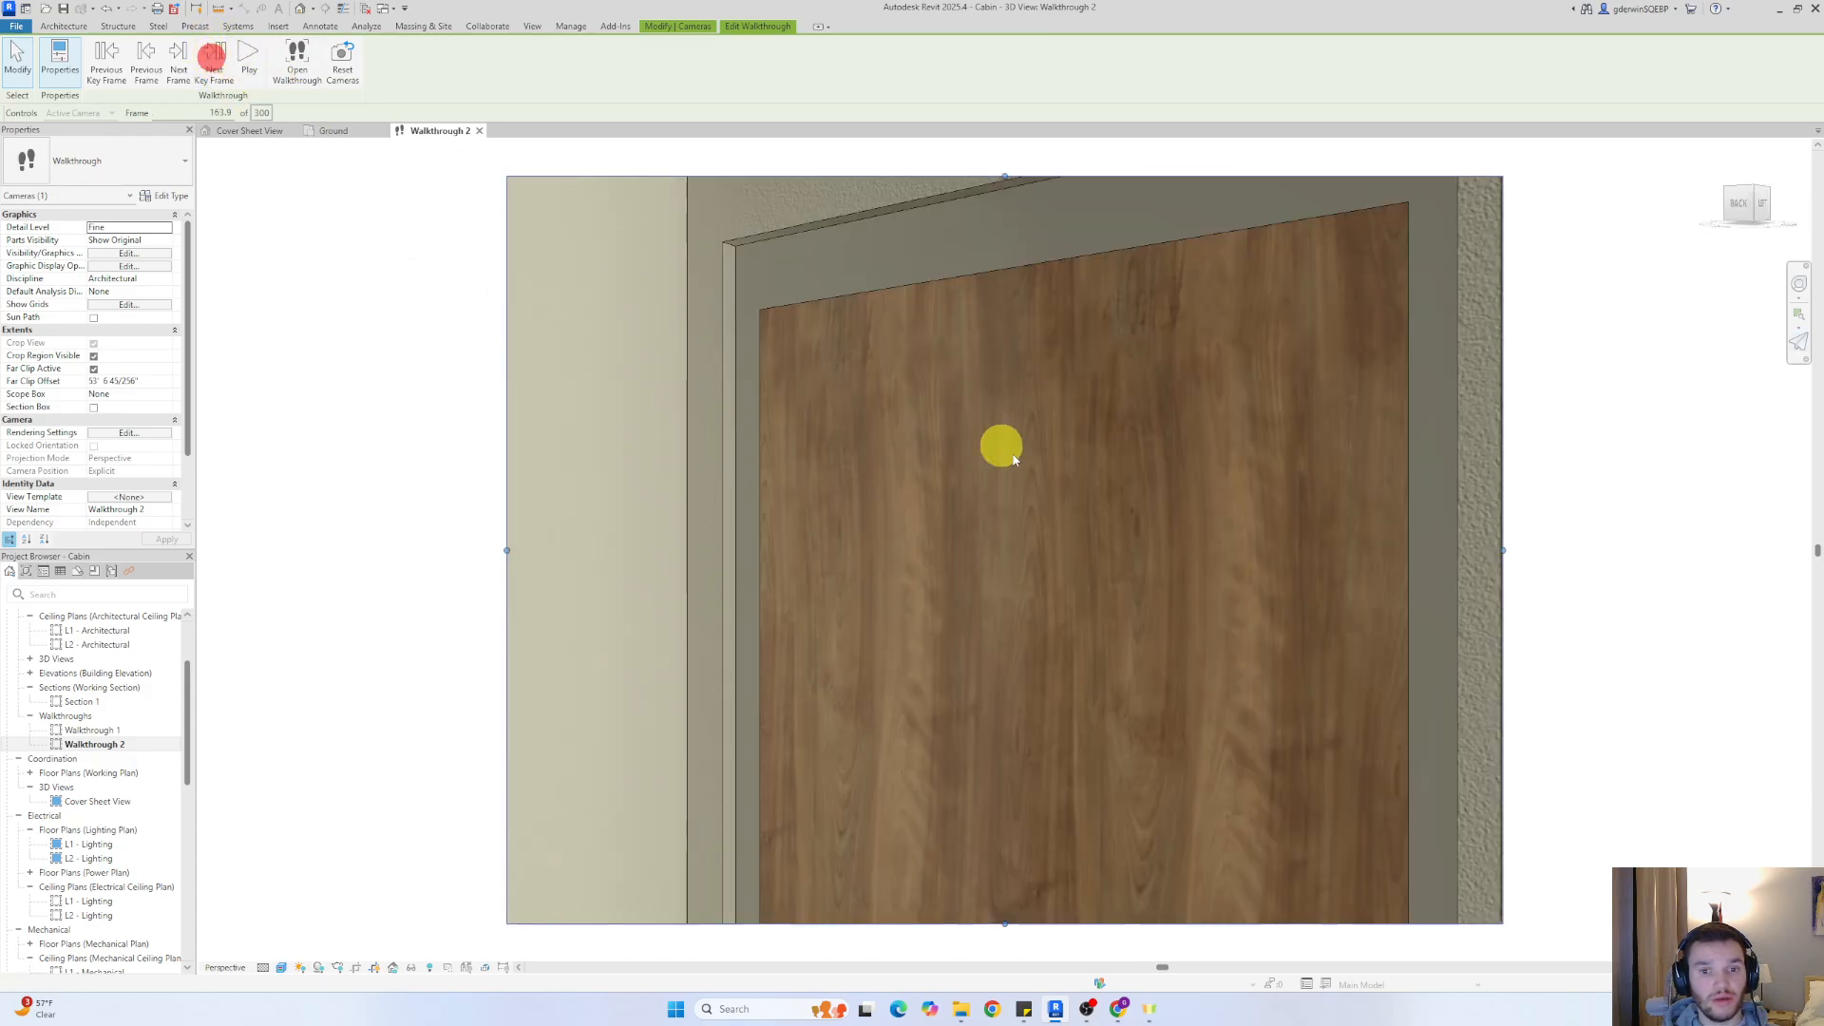
middle_click_drag(998, 448, 1185, 774, "shift")
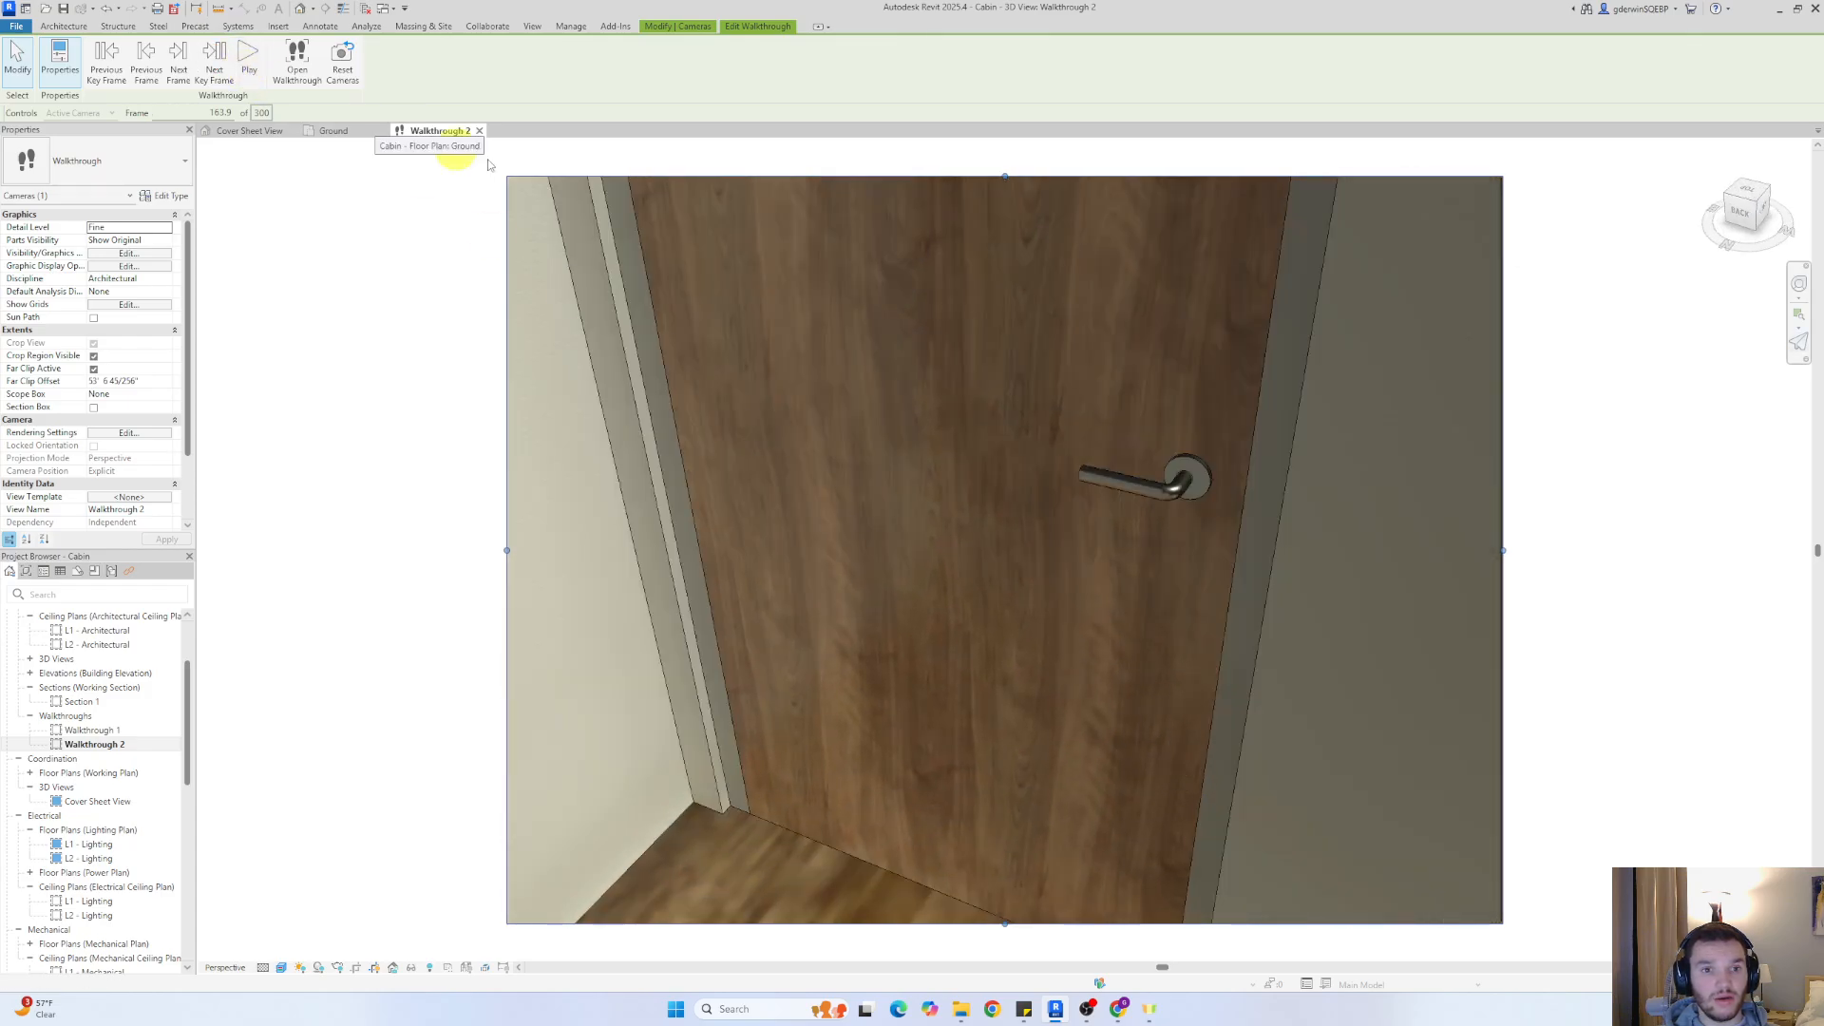
Aim the camera at the exterior door from the key frame outside the bathroom, and check its position in the Ground floor plan
left_click(213, 60)
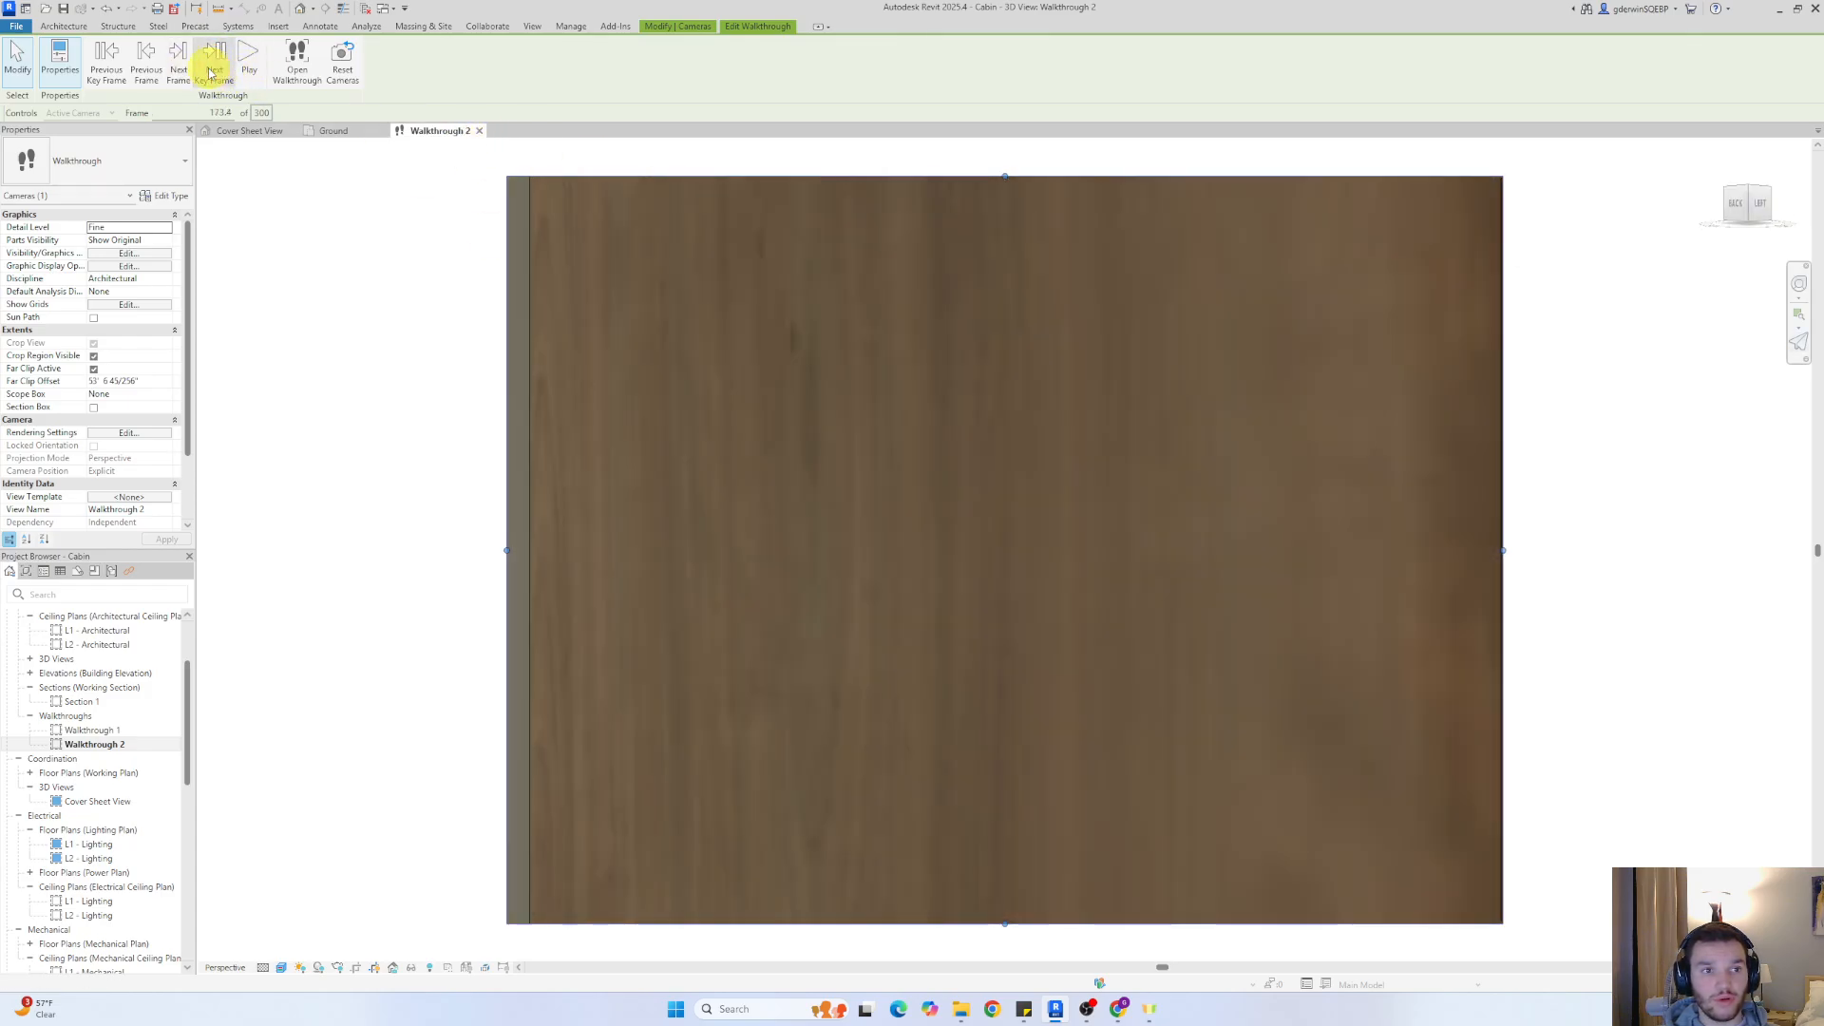
left_click(211, 68)
middle_click_drag(1045, 516, 1247, 568, "shift")
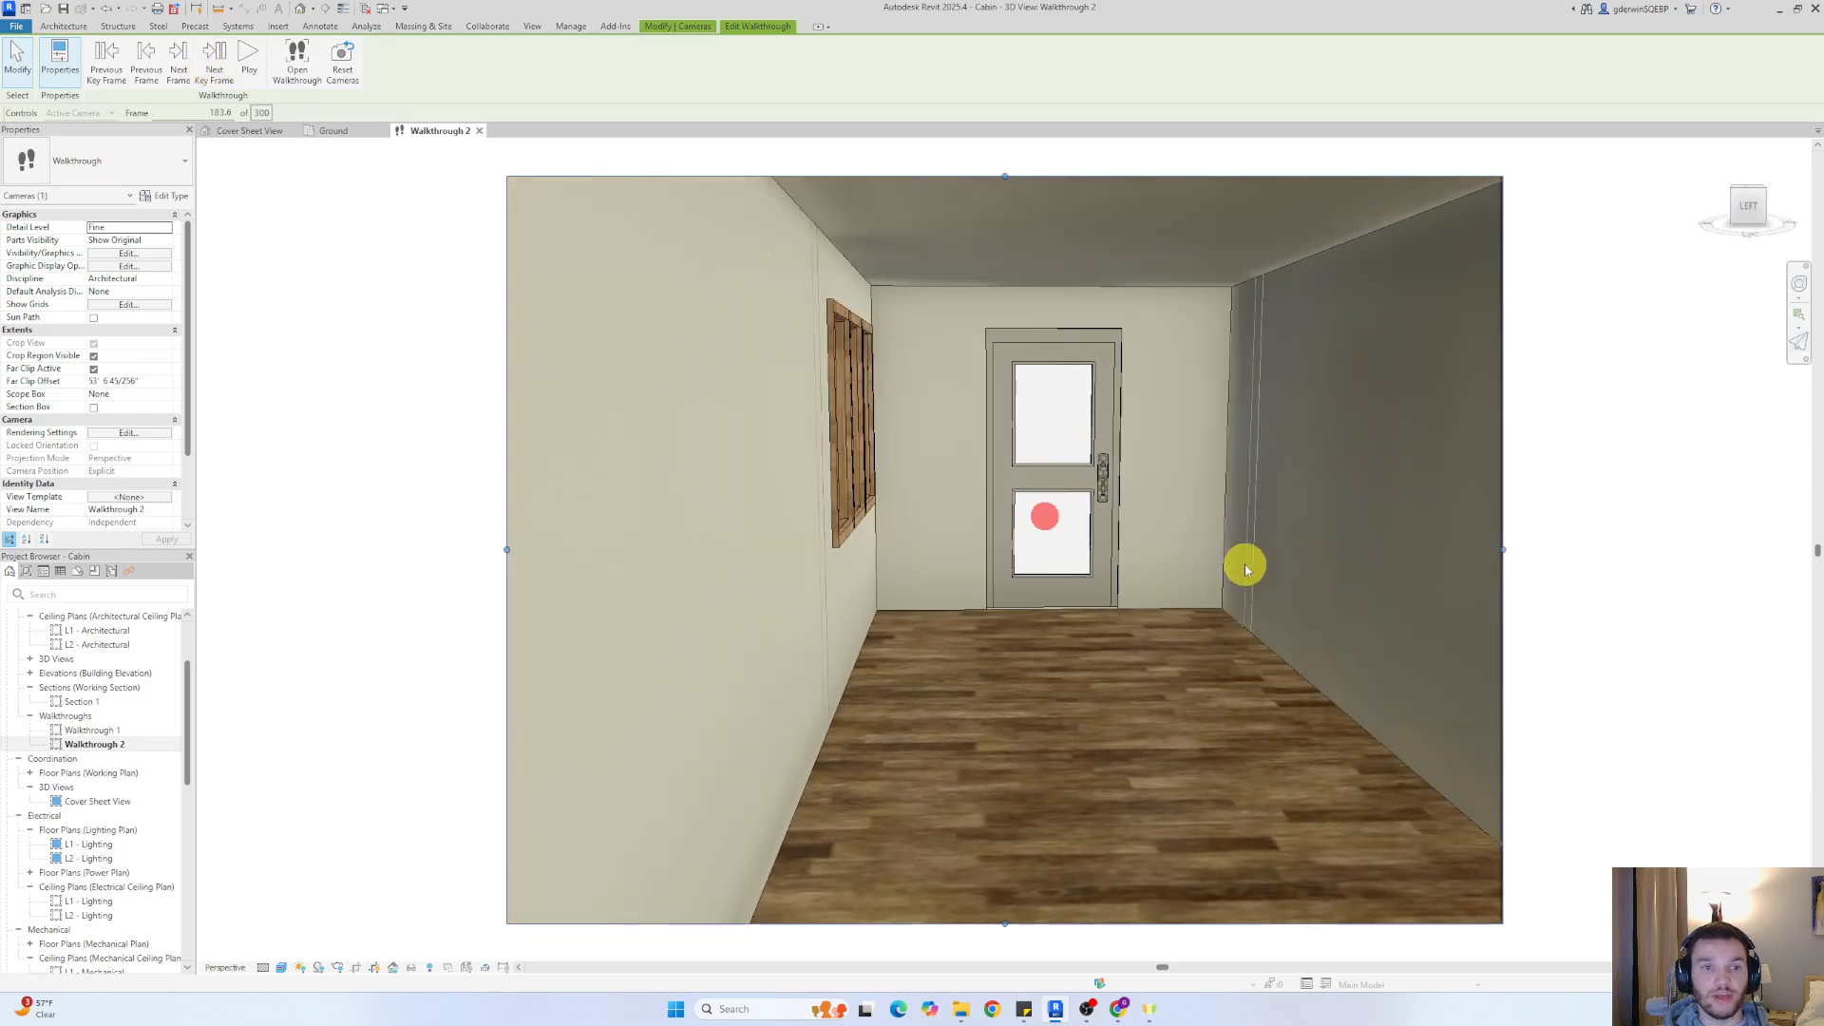
left_click(332, 131)
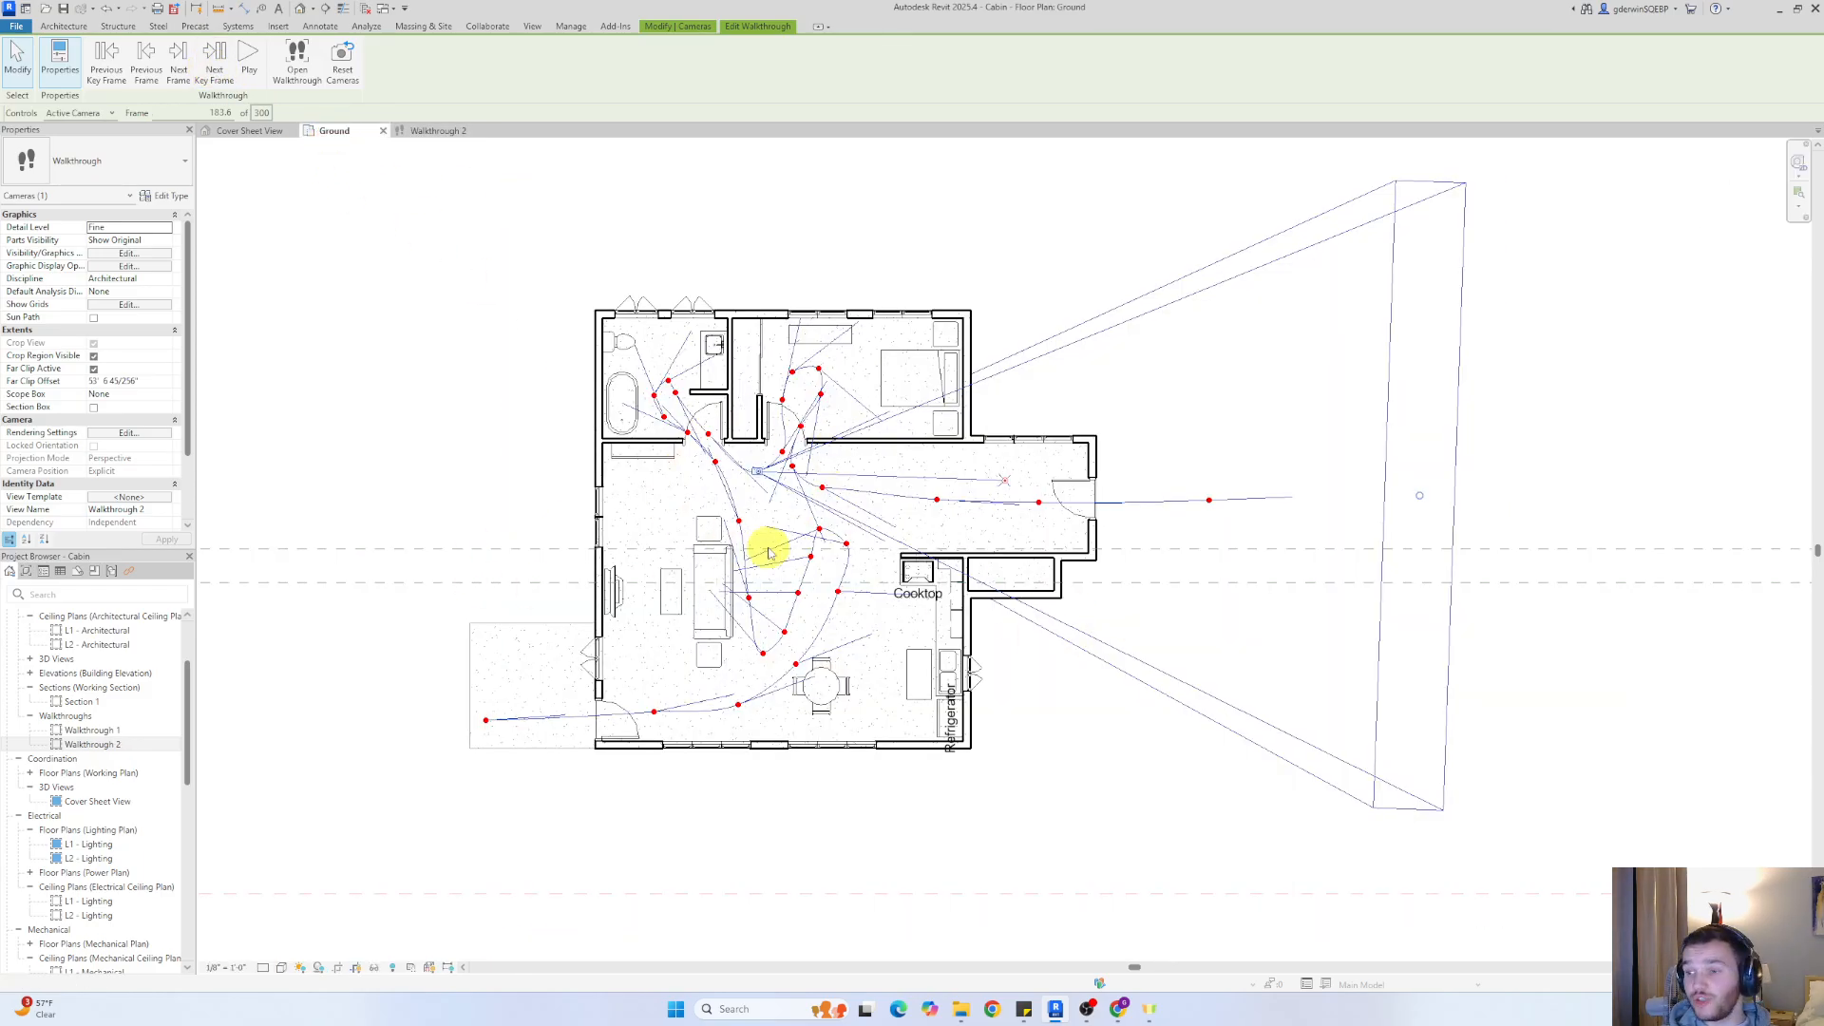
left_click(432, 130)
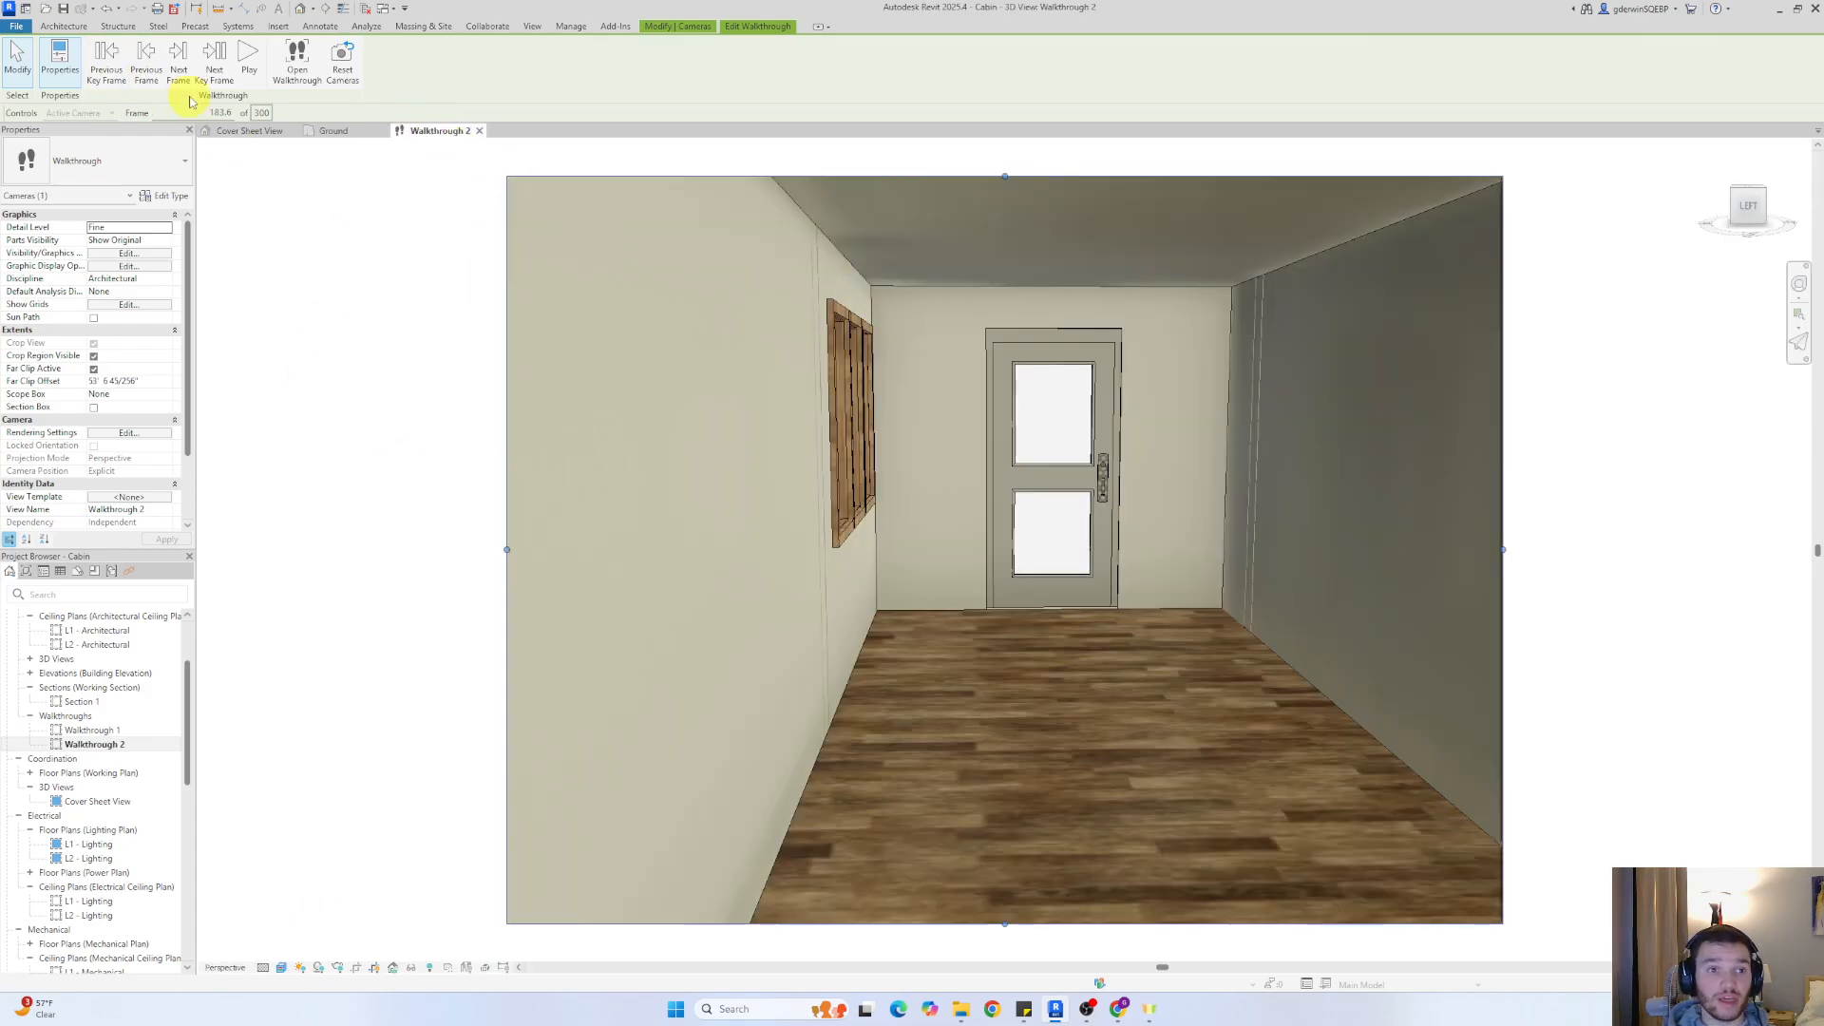
Set Walkthrough 2 to frame 1 and play it from outside the front door
left_click(214, 112)
double_click(229, 113)
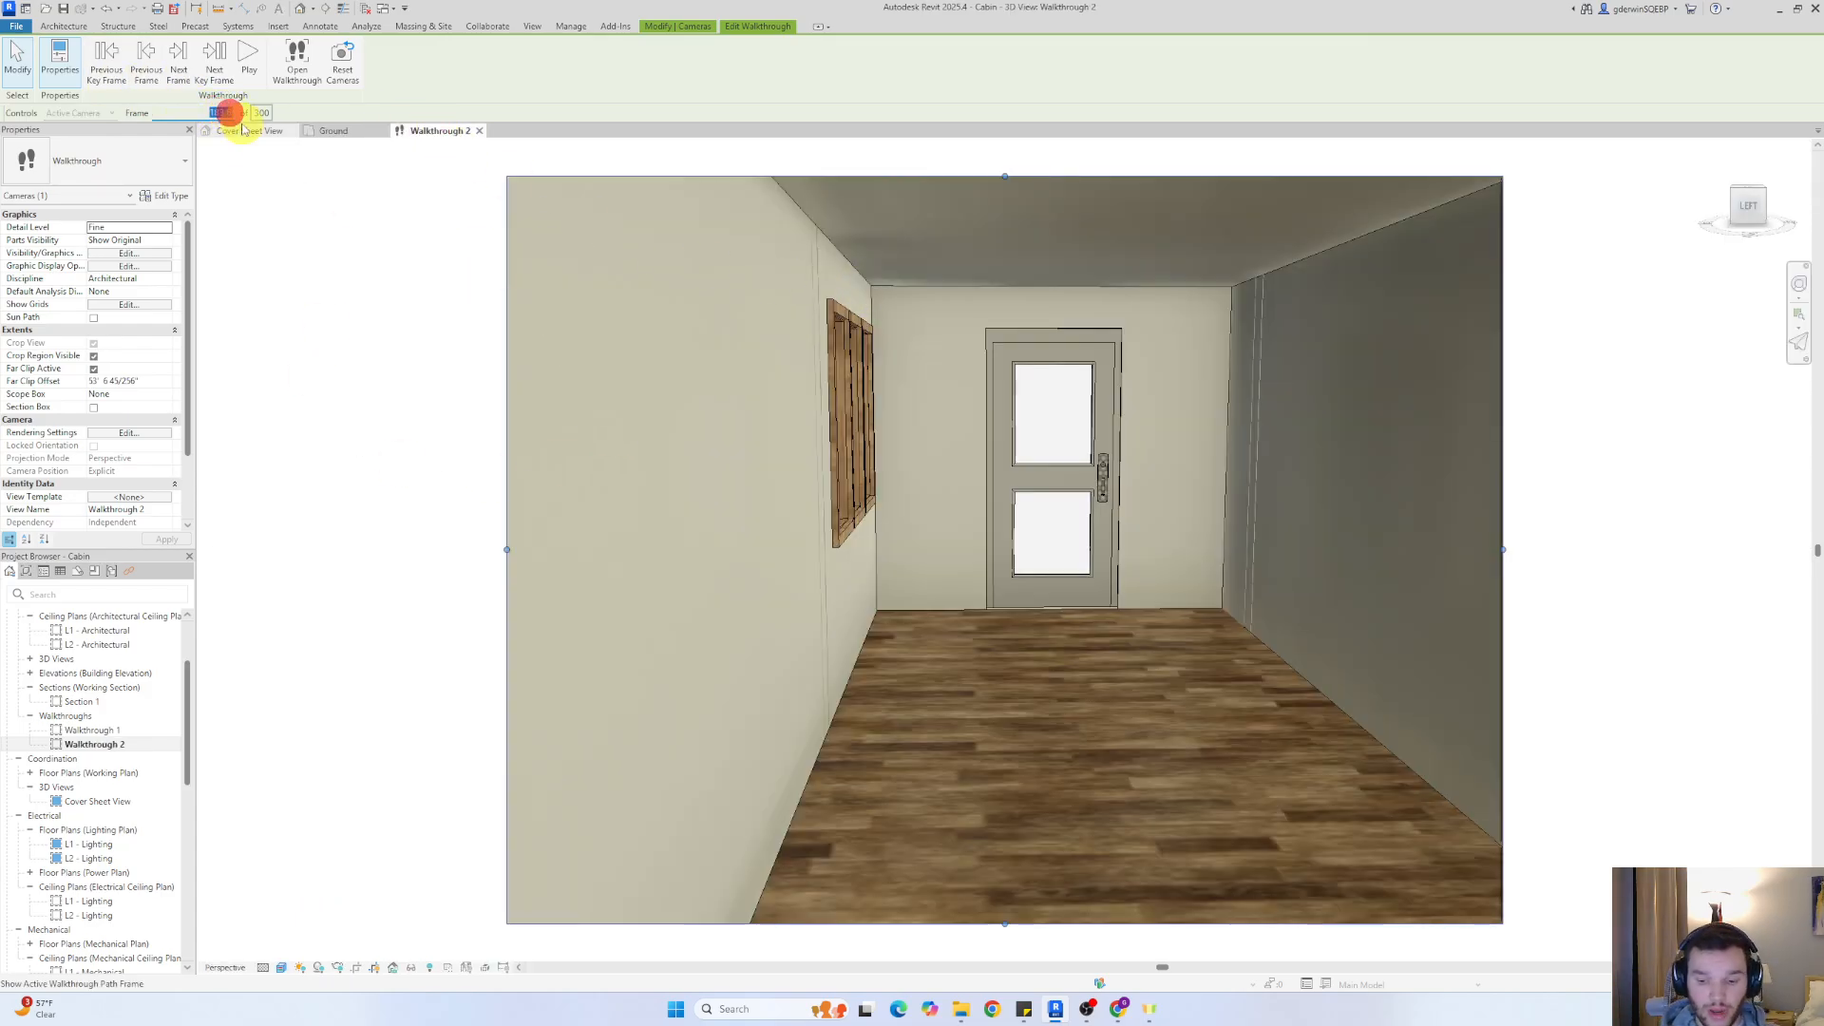
key("Return")
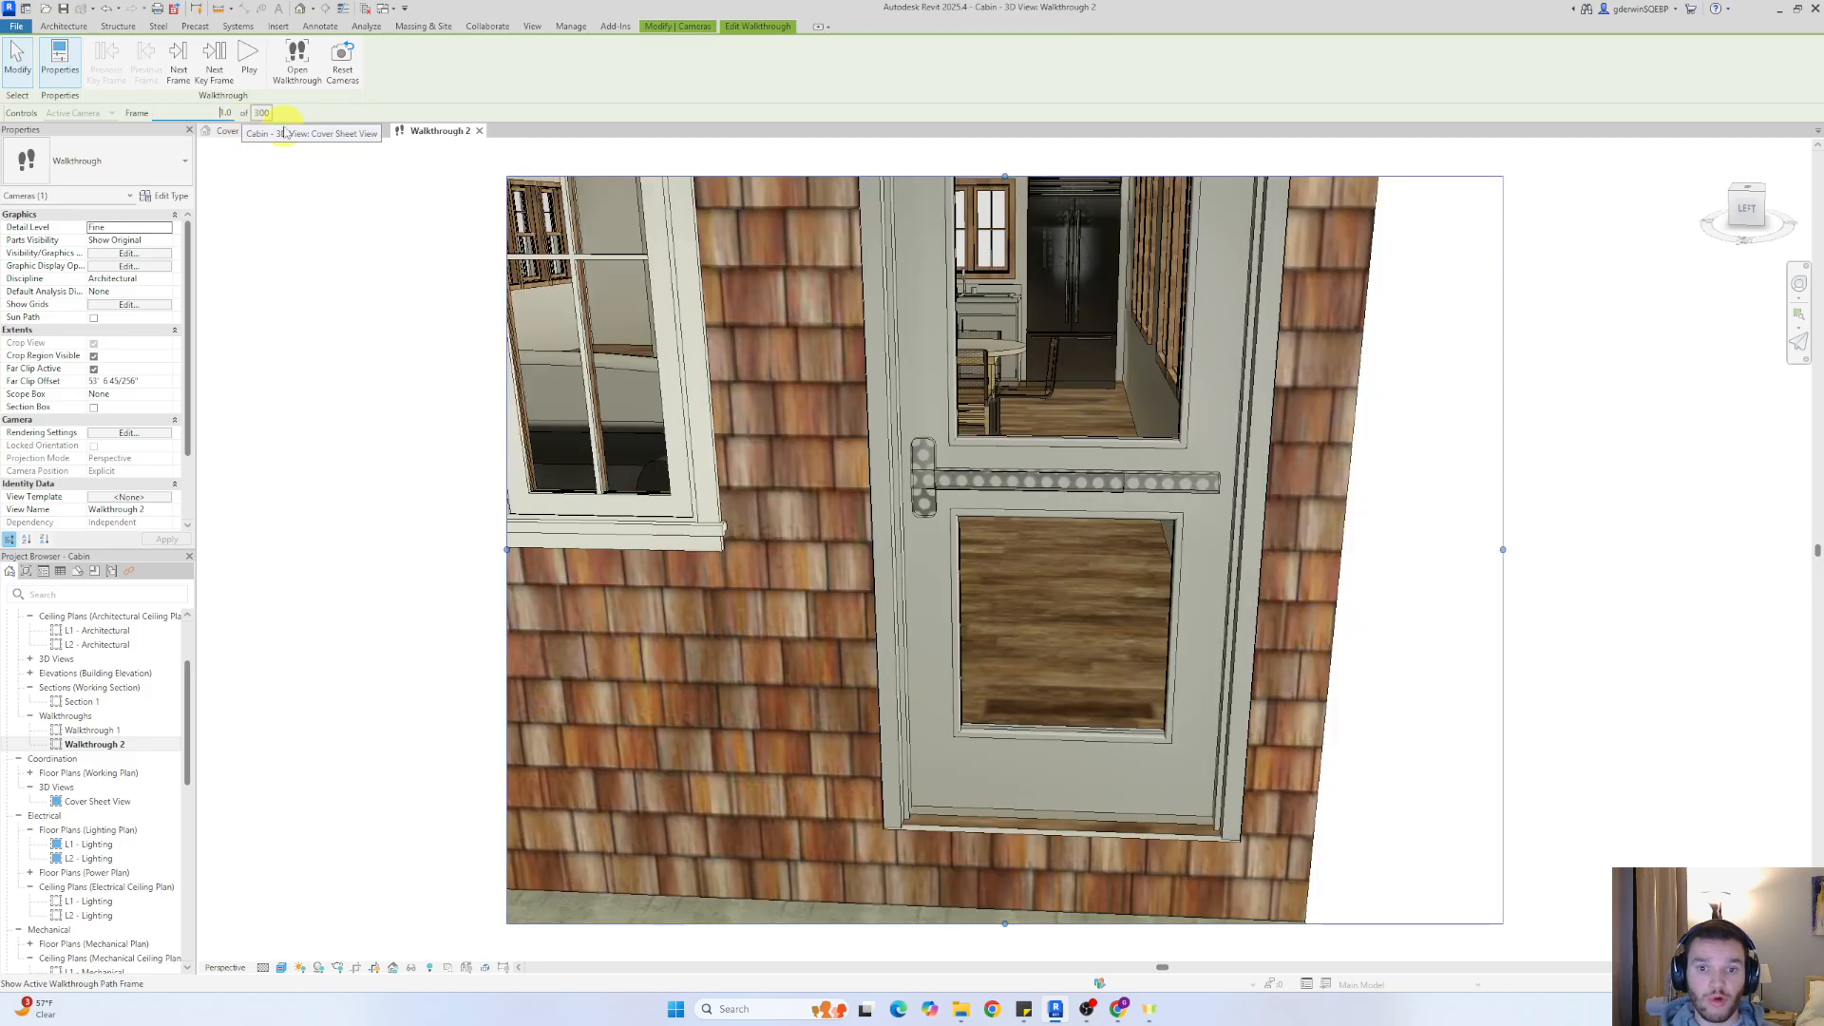
left_click(249, 59)
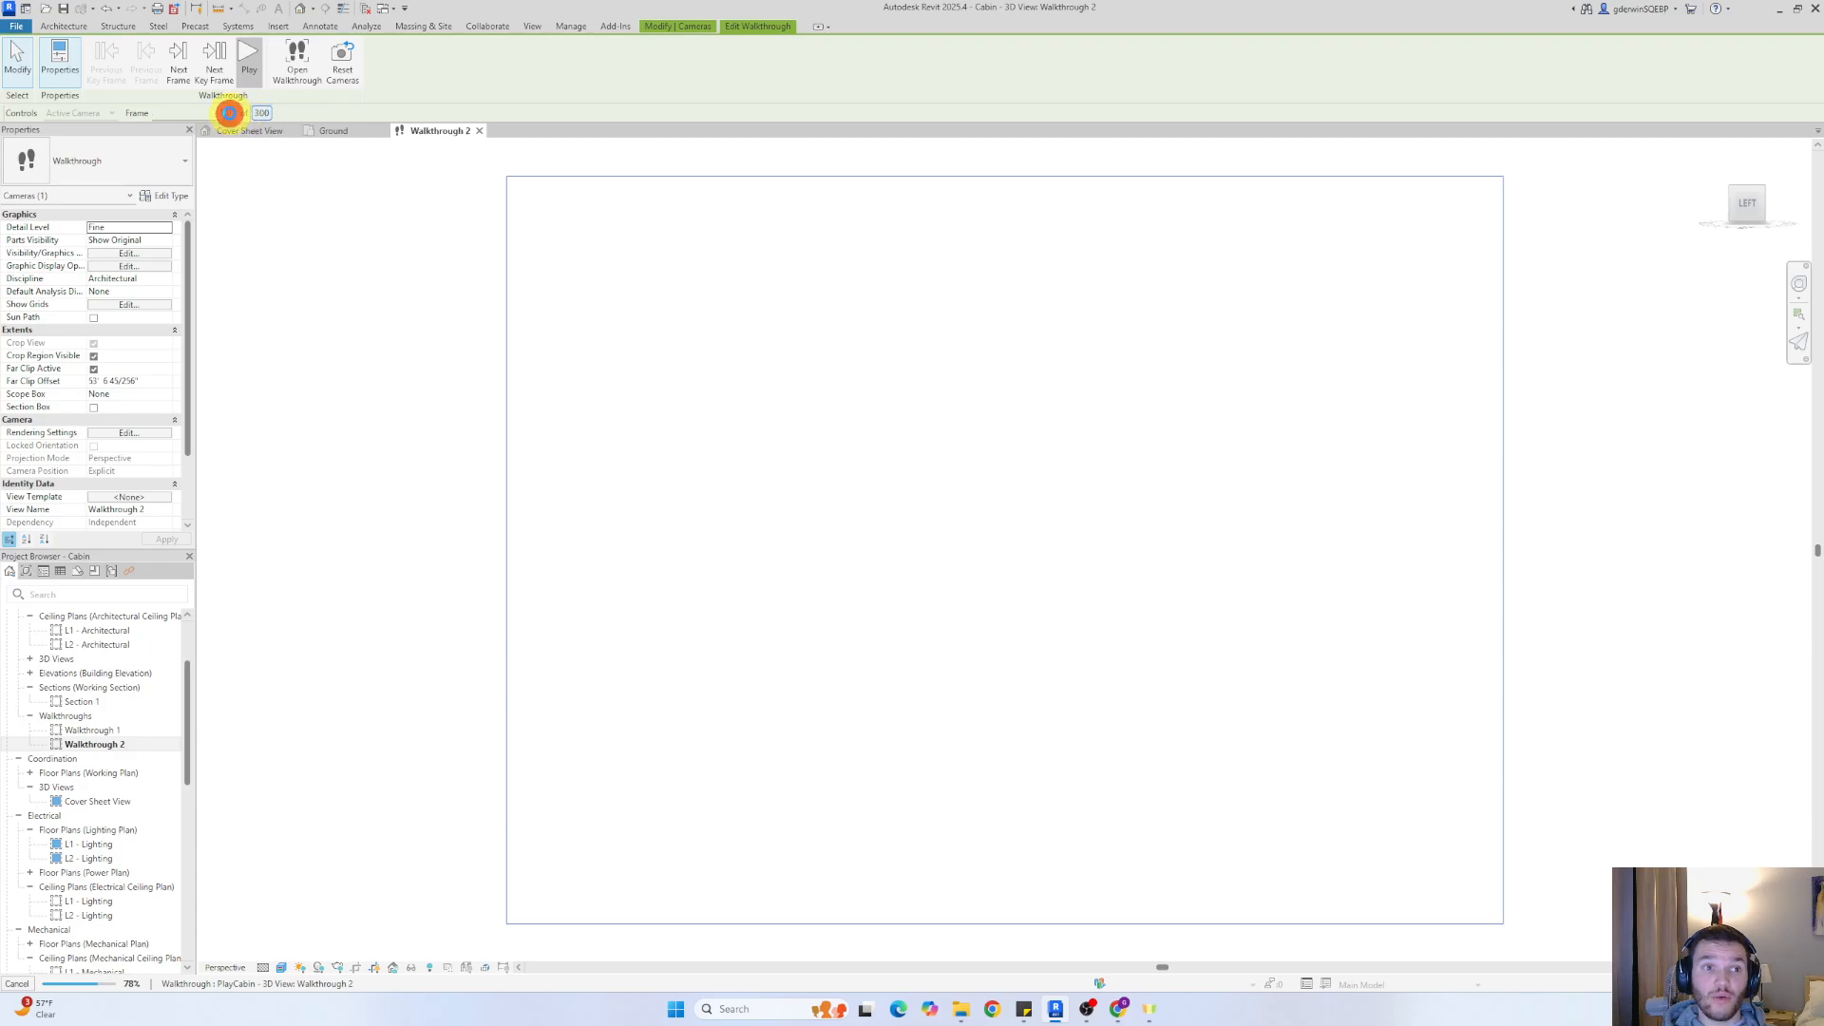
left_click(229, 113)
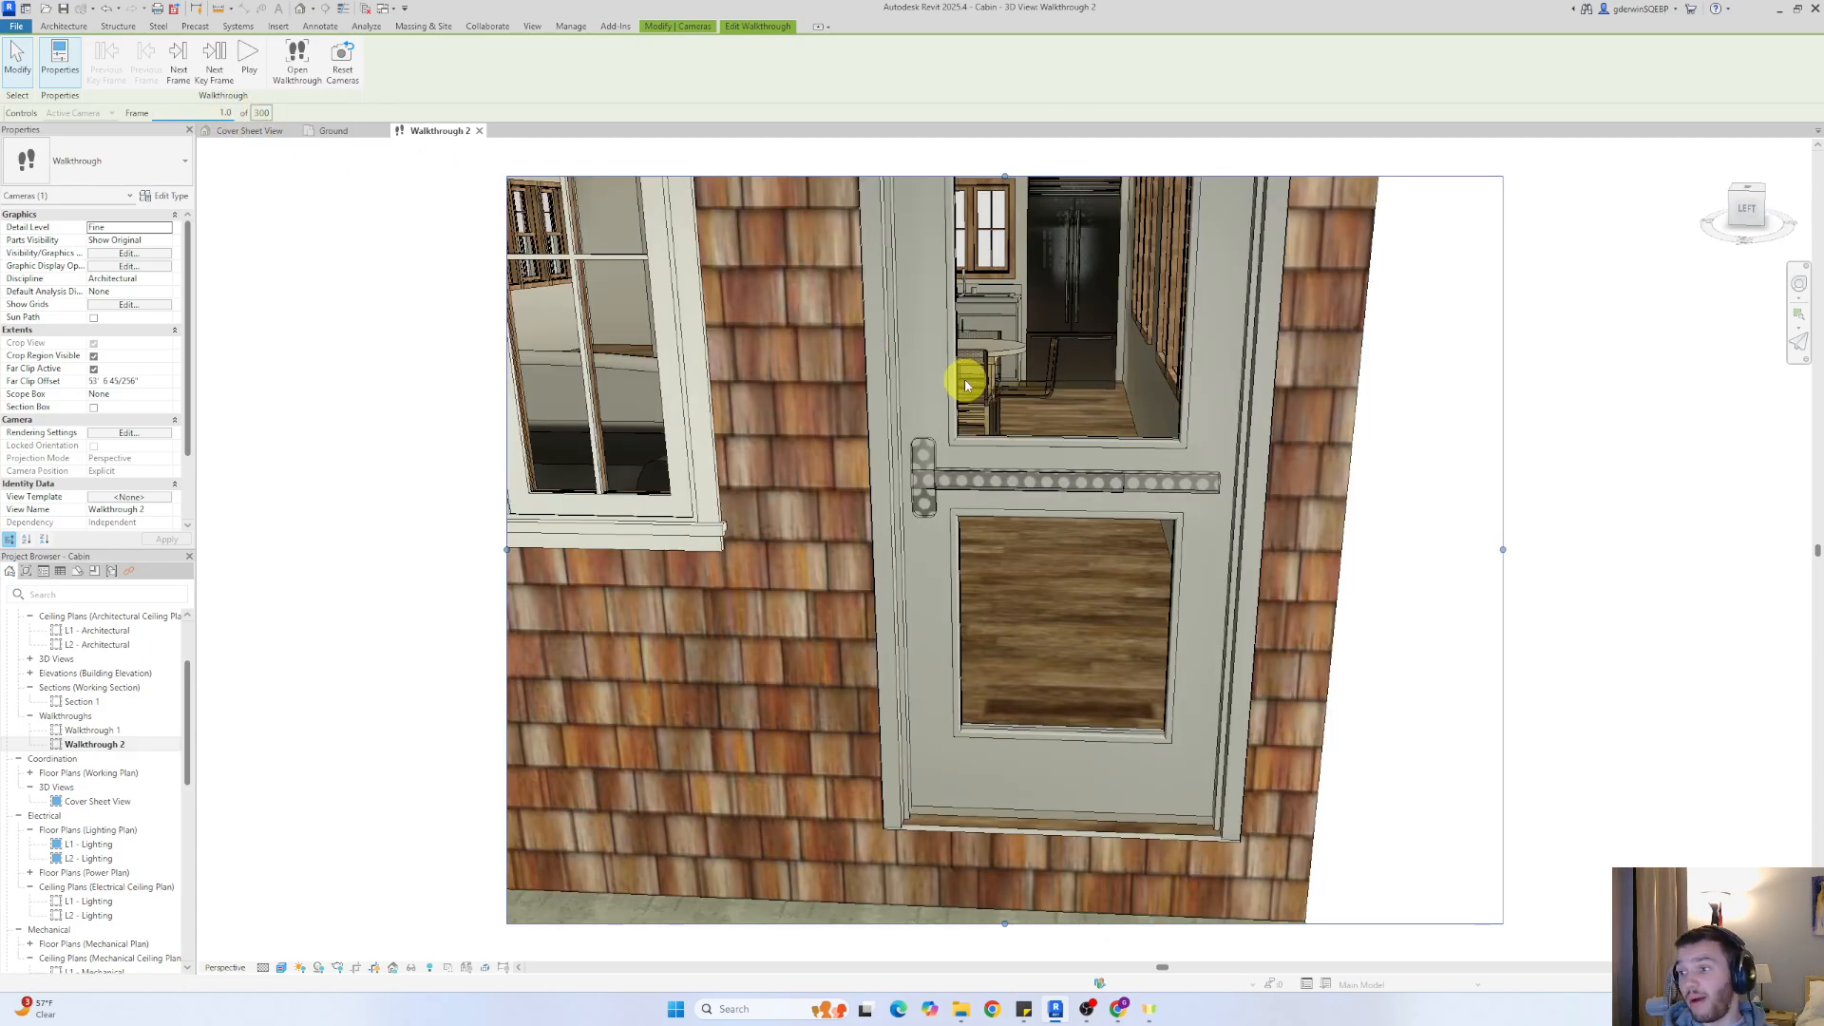
Advance to the key frame facing the dining set and kitchen, and play the walkthrough from there
left_click(211, 72)
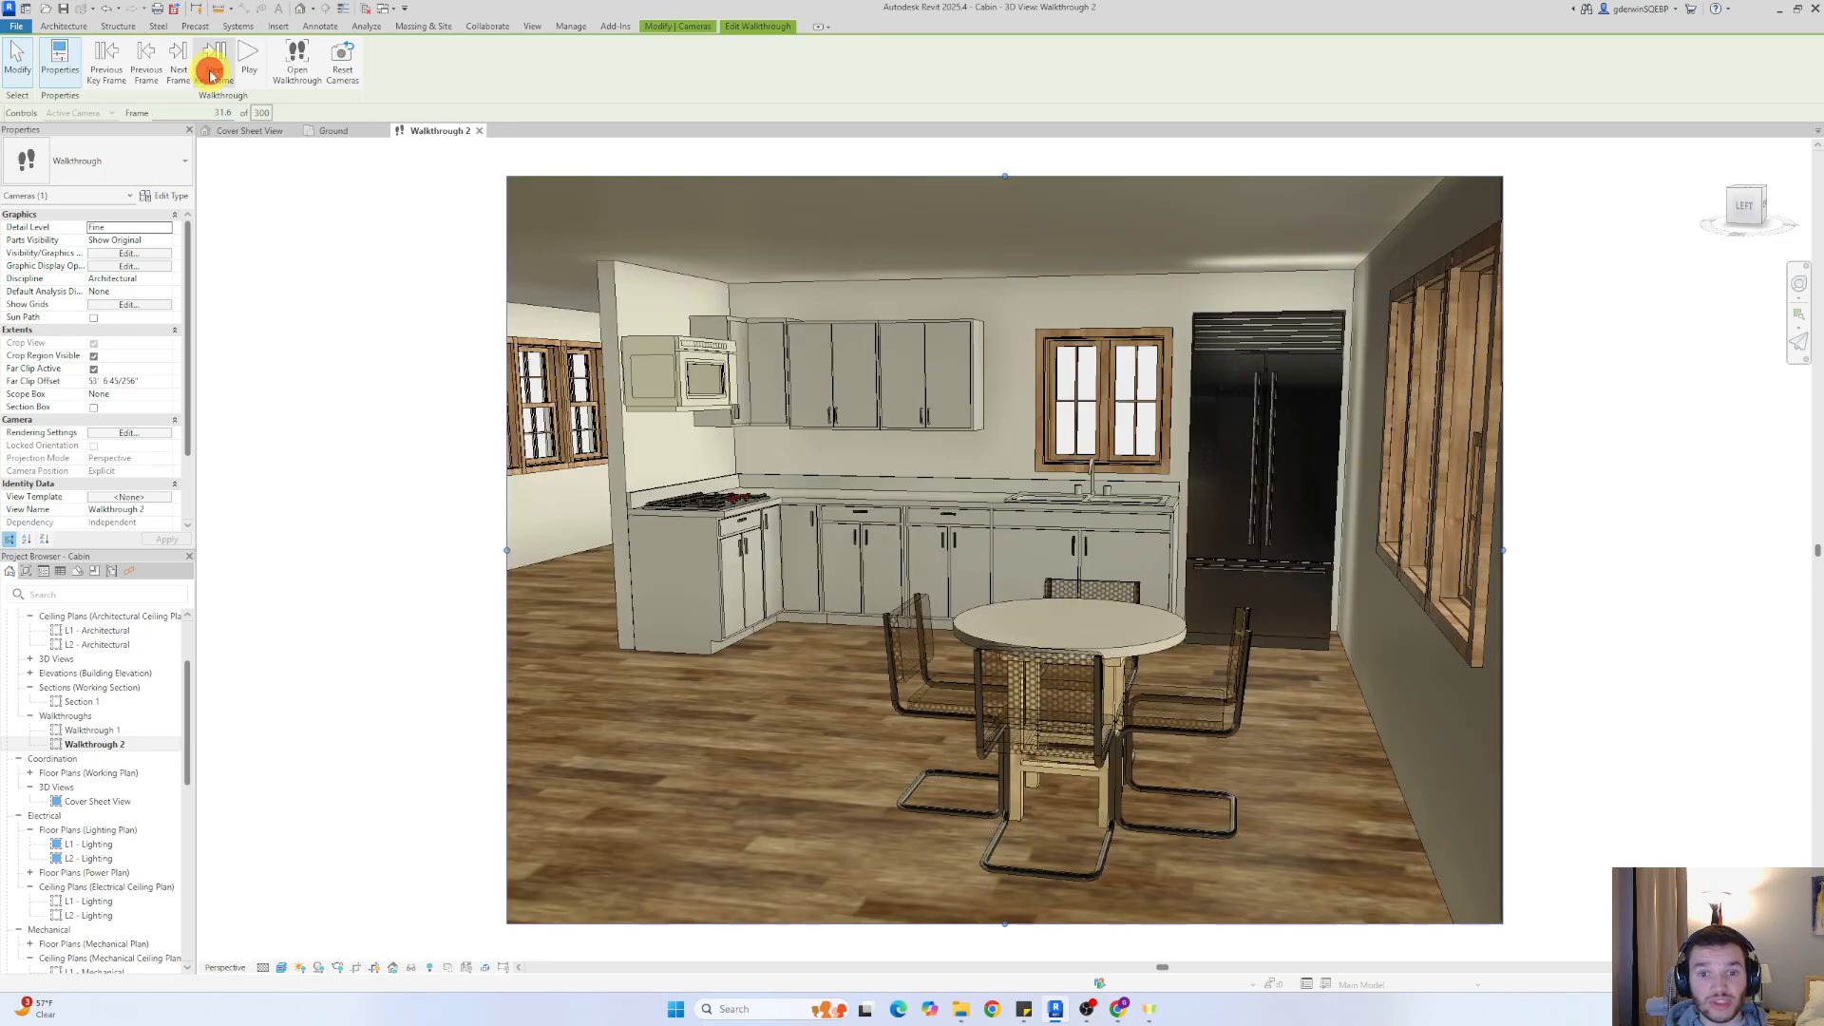
left_click(248, 59)
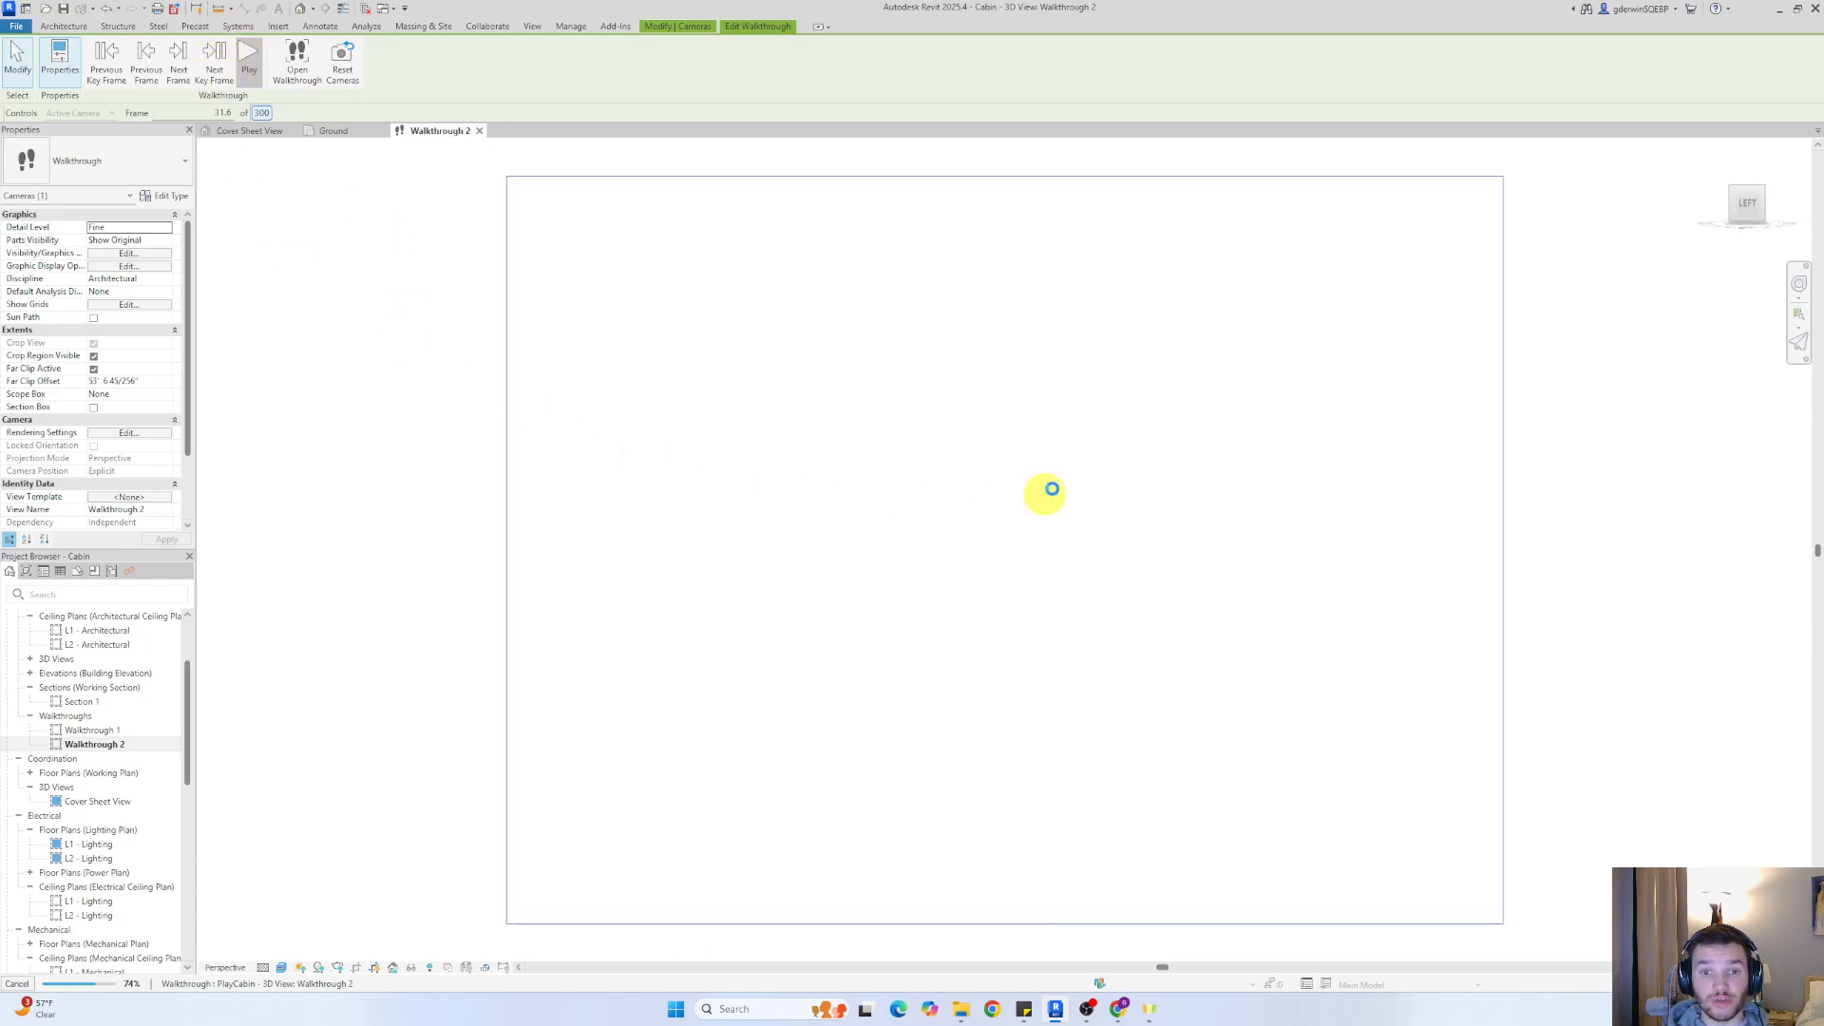
key("Escape")
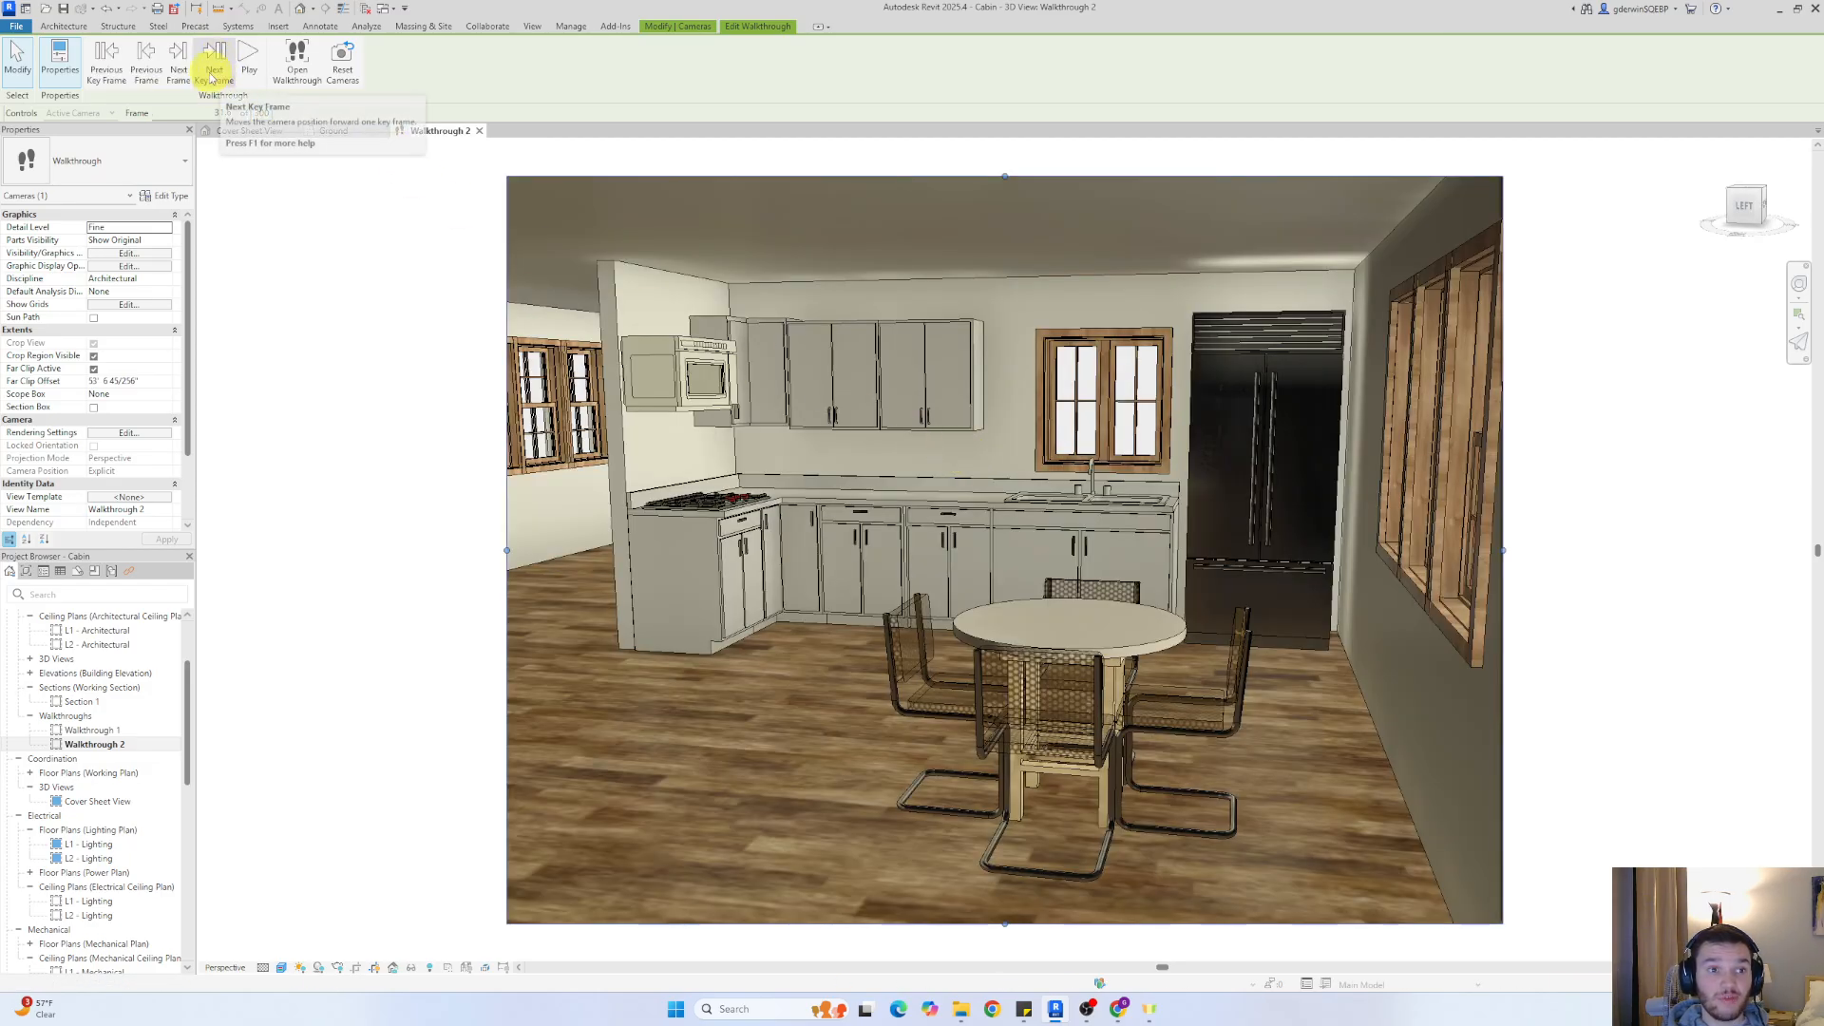
Step the walkthrough frame by frame through the kitchen to examine the camera movement, and play it from there
left_click(176, 67)
left_click(177, 66)
left_click(176, 66)
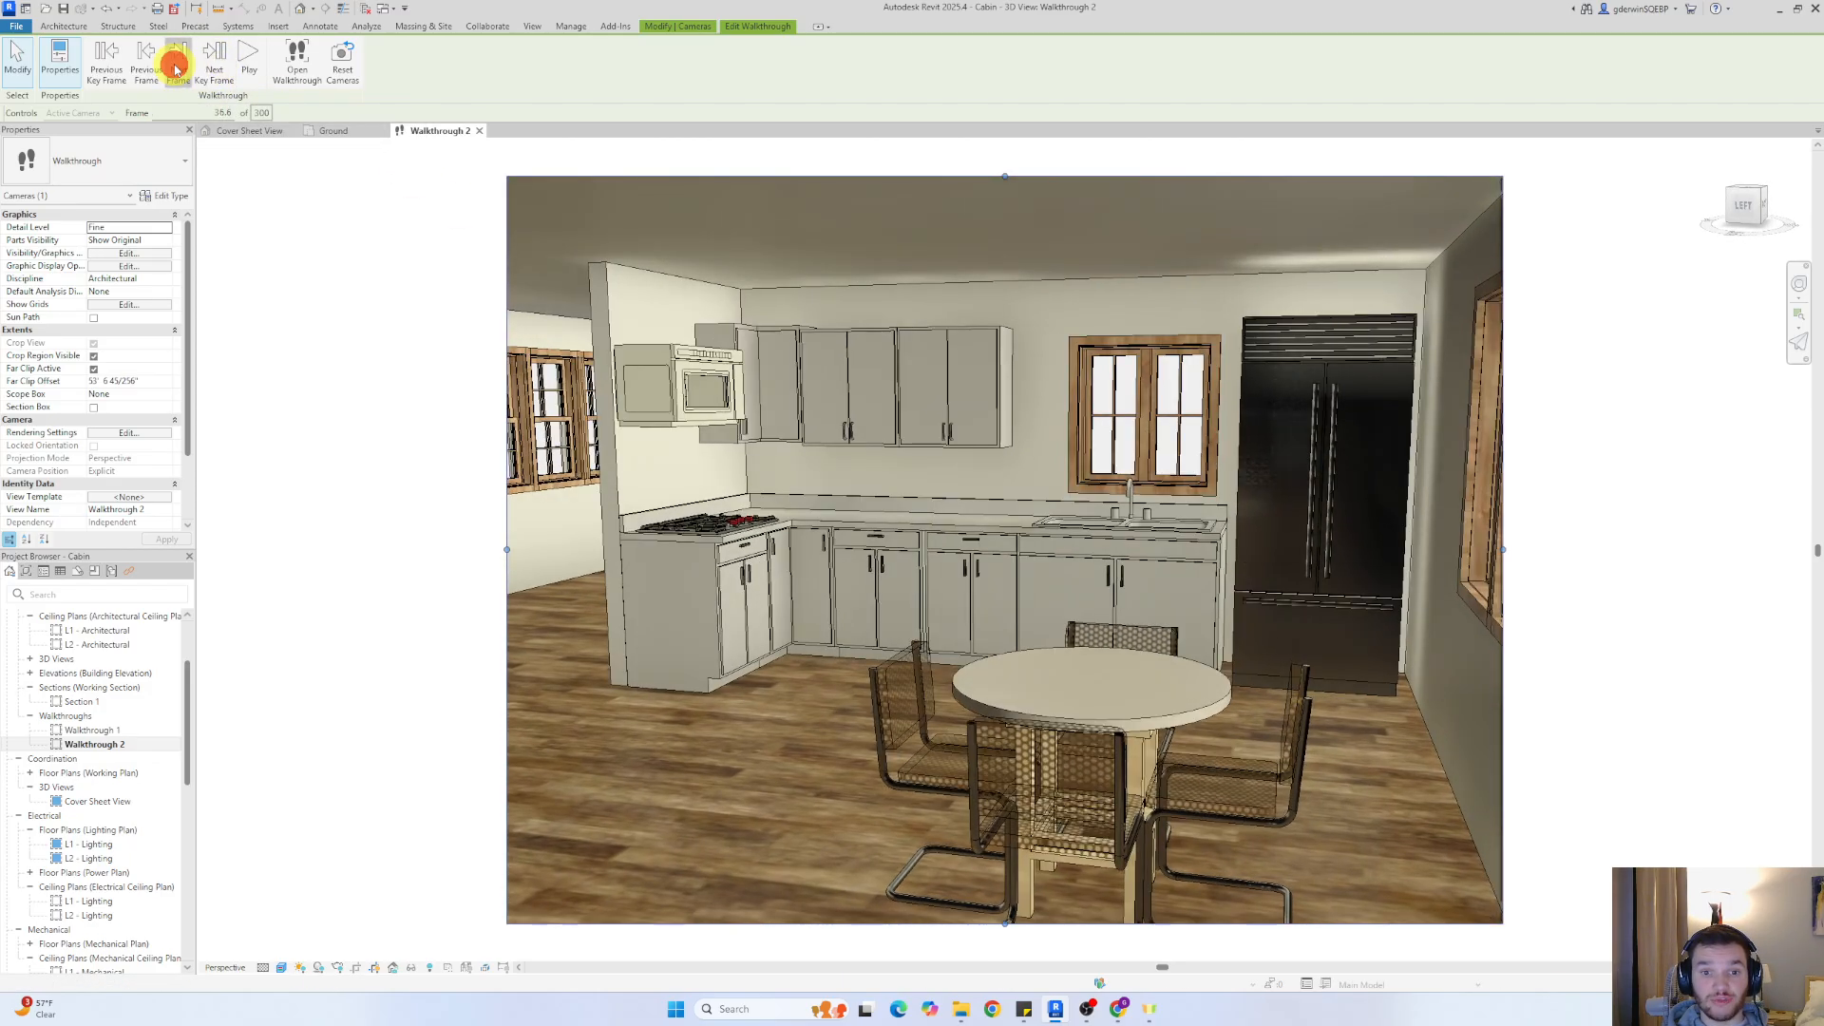
left_click(177, 66)
left_click(176, 67)
left_click(177, 67)
left_click(176, 66)
left_click(177, 67)
left_click(177, 67)
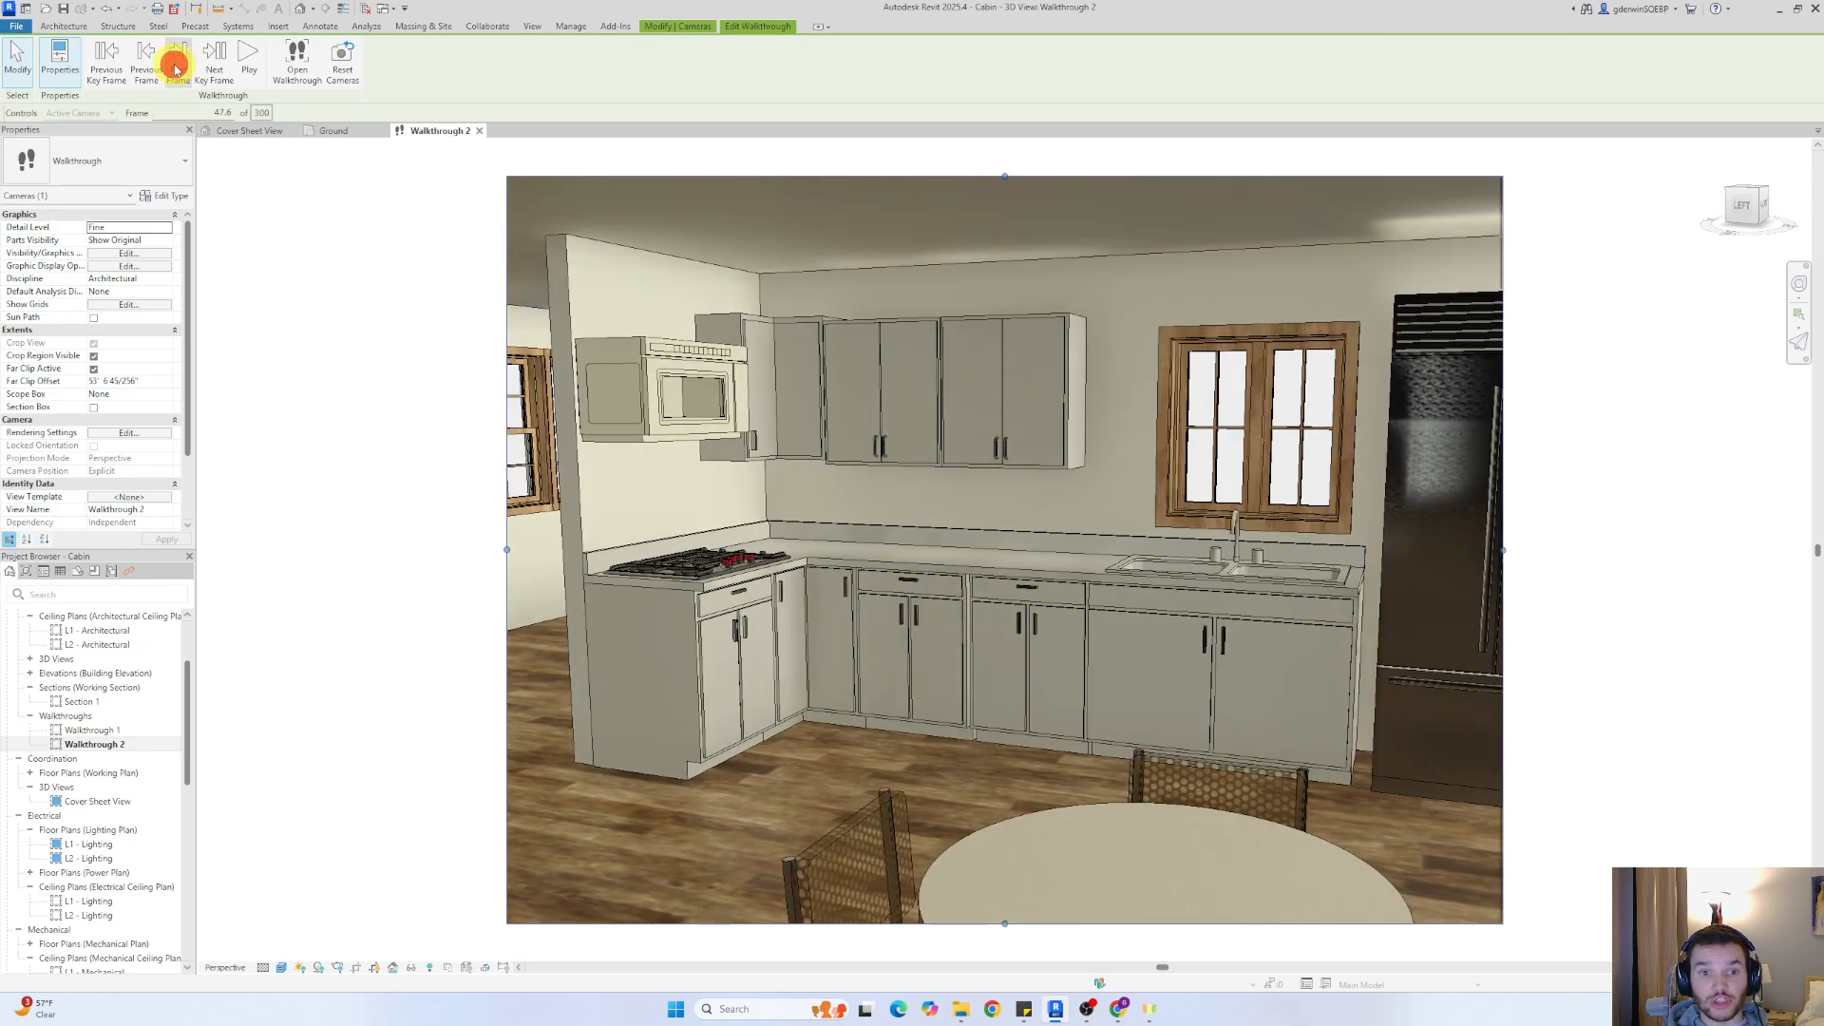
left_click(177, 66)
left_click(177, 67)
left_click(177, 67)
left_click(176, 67)
left_click(176, 67)
left_click(177, 67)
left_click(176, 66)
left_click(177, 66)
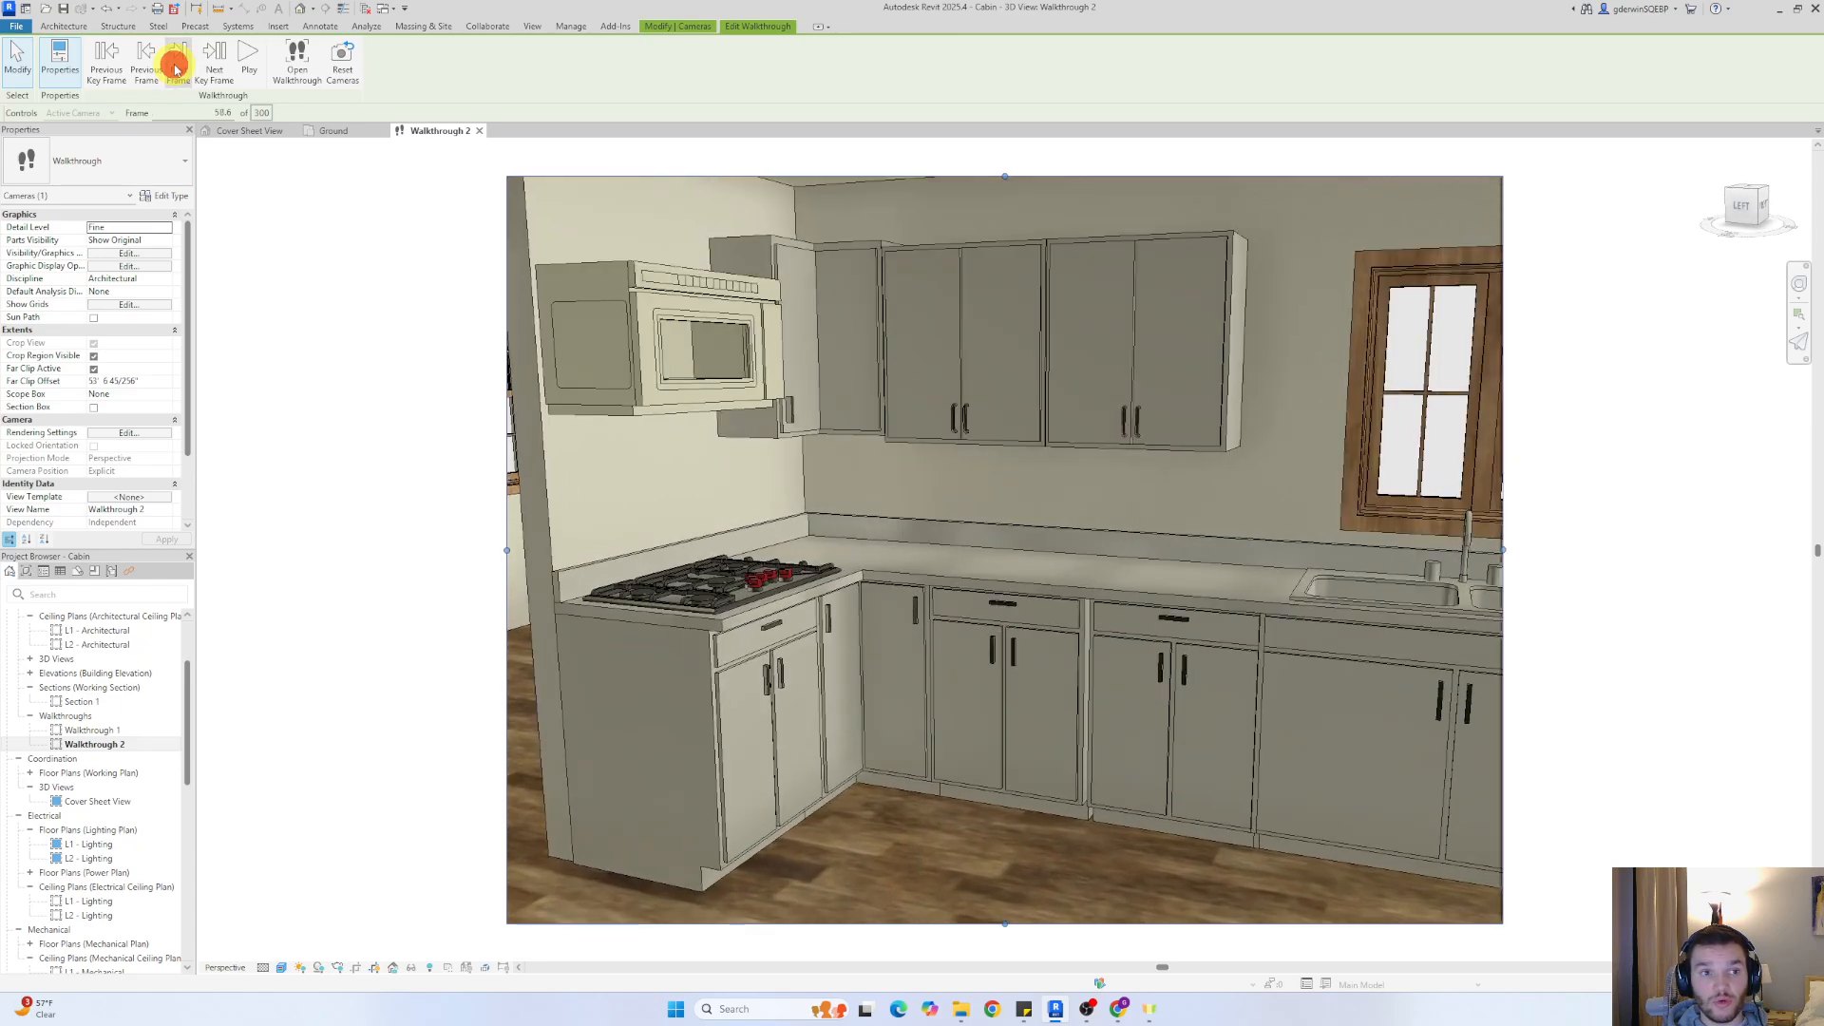
left_click(177, 66)
left_click(176, 67)
left_click(176, 67)
left_click(177, 66)
left_click(177, 66)
left_click(176, 66)
left_click(177, 66)
left_click(177, 67)
left_click(177, 66)
left_click(176, 66)
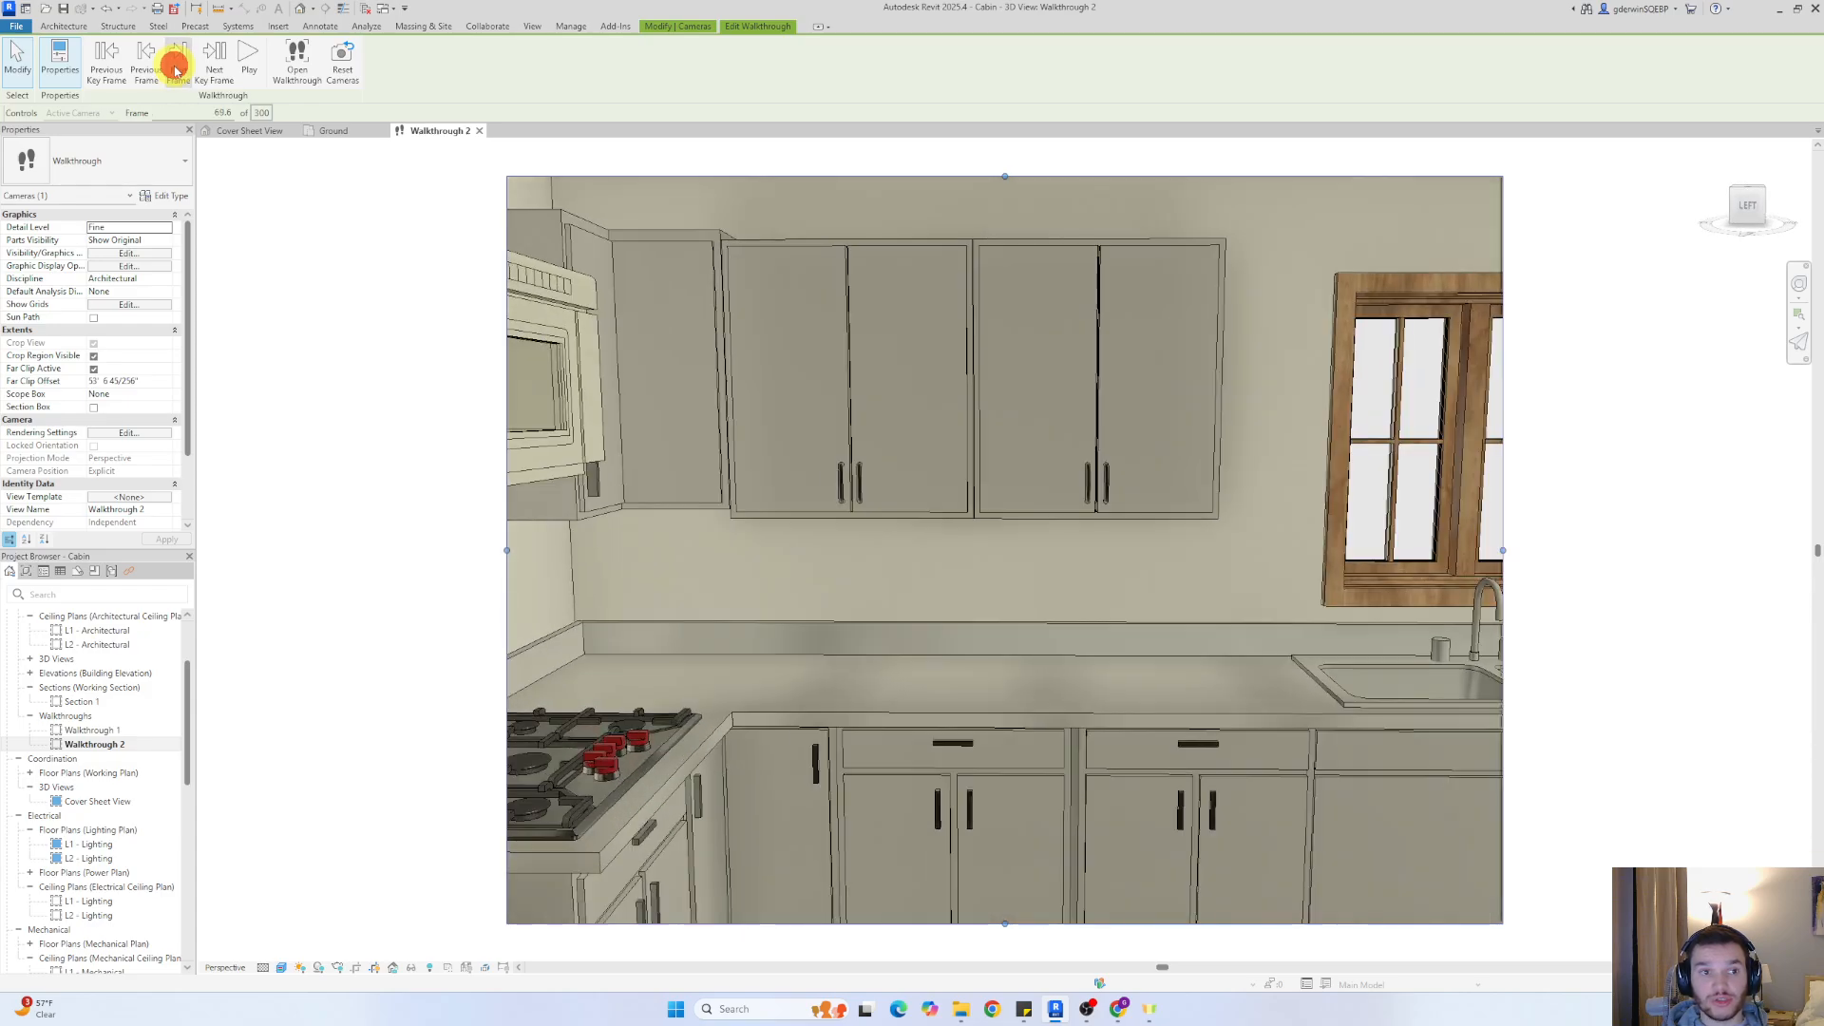
left_click(177, 66)
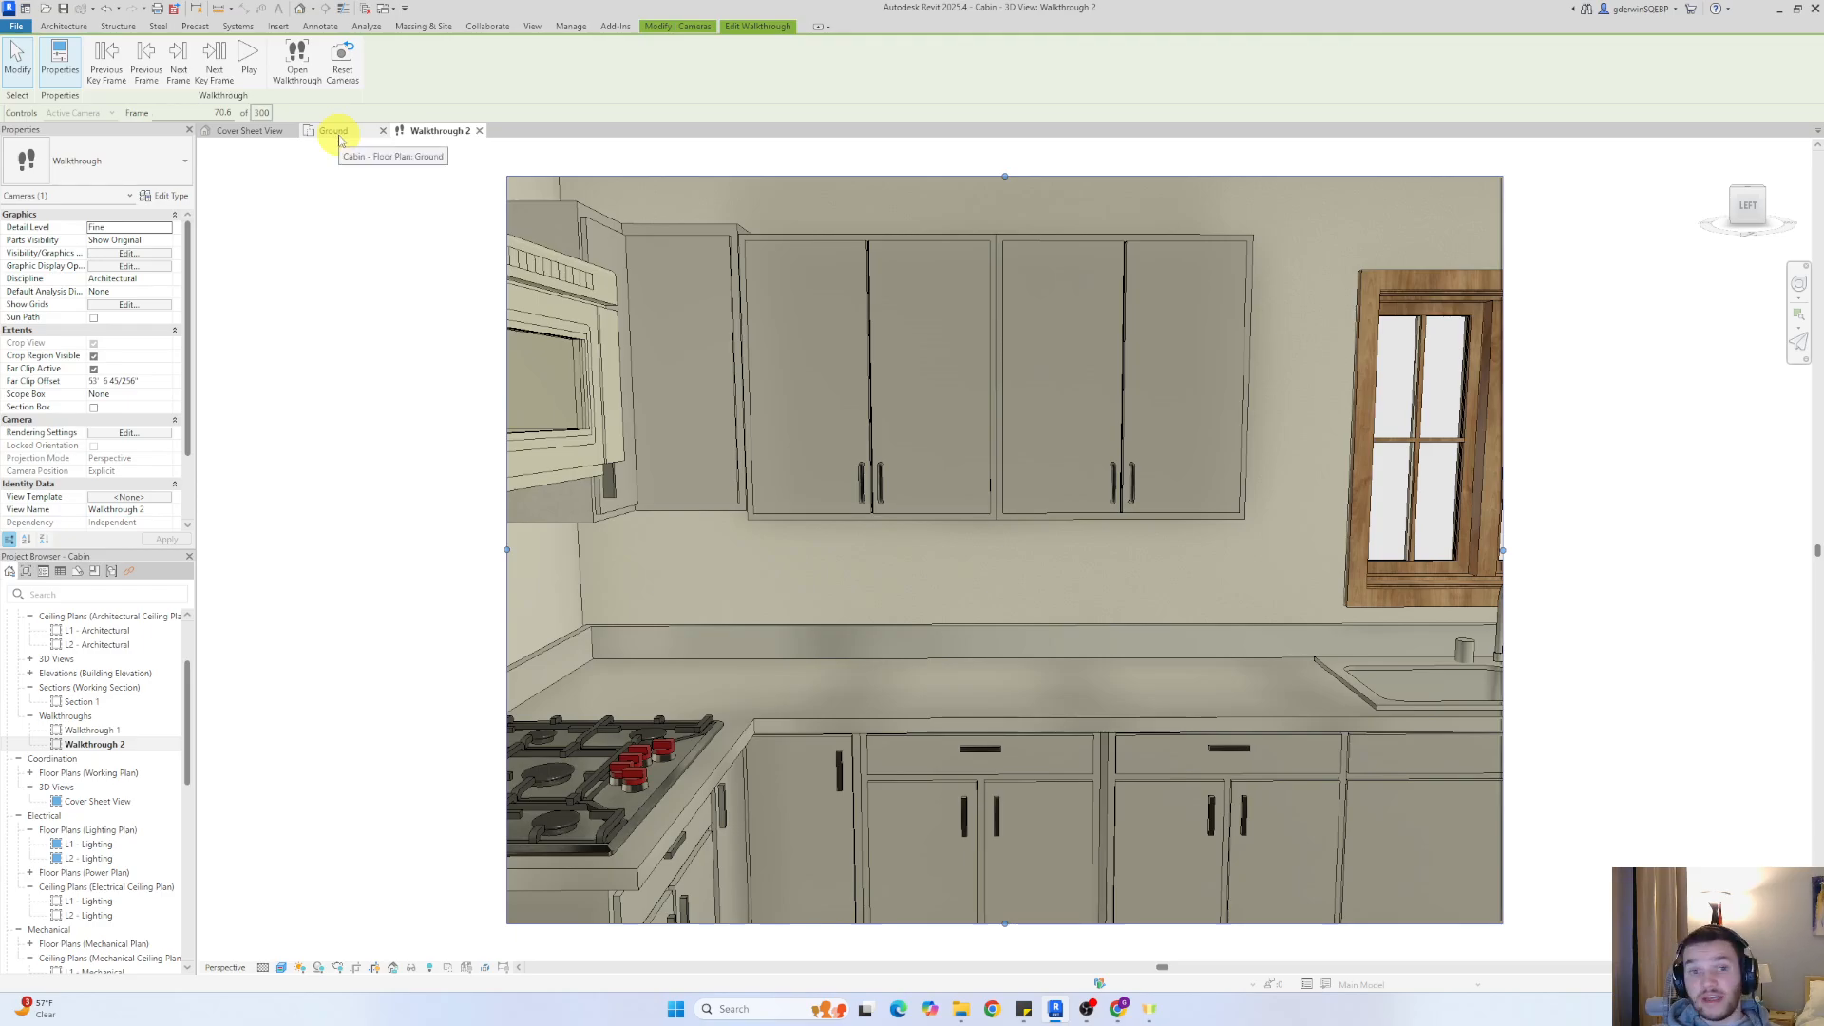
left_click(249, 59)
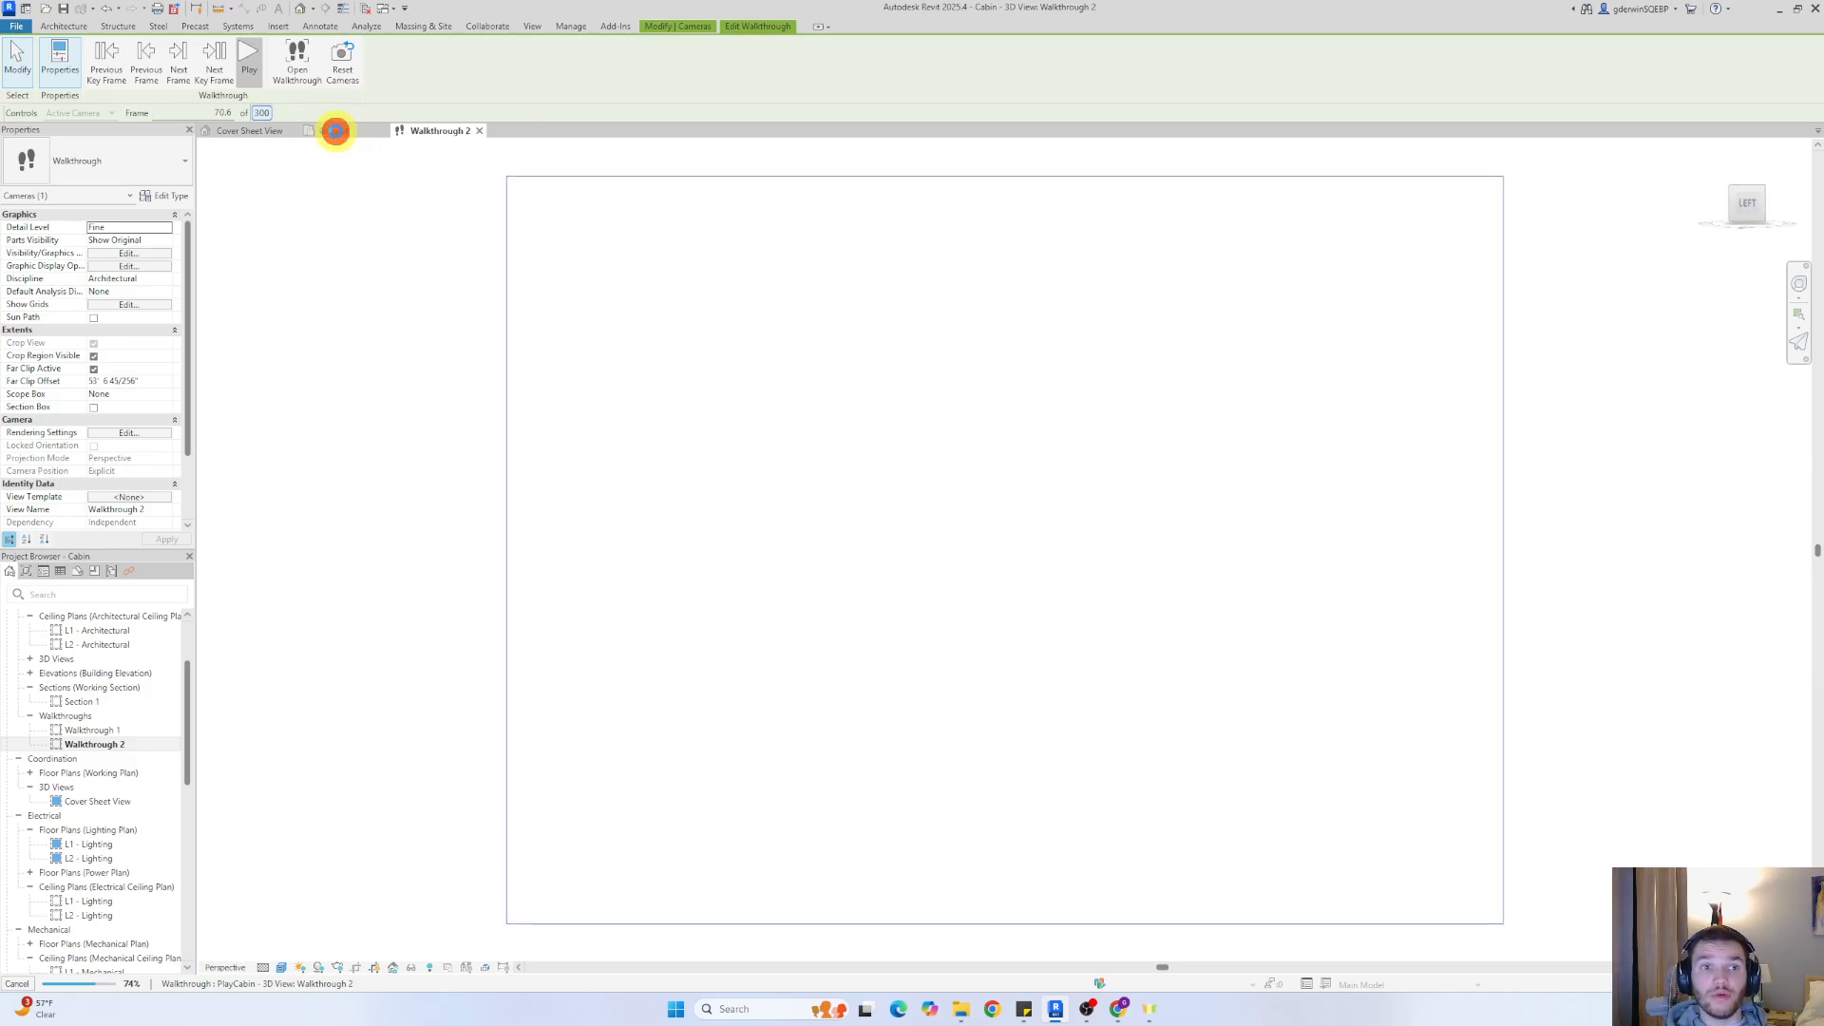
In the Ground floor plan, set the walkthrough to frame 1
left_click(335, 130)
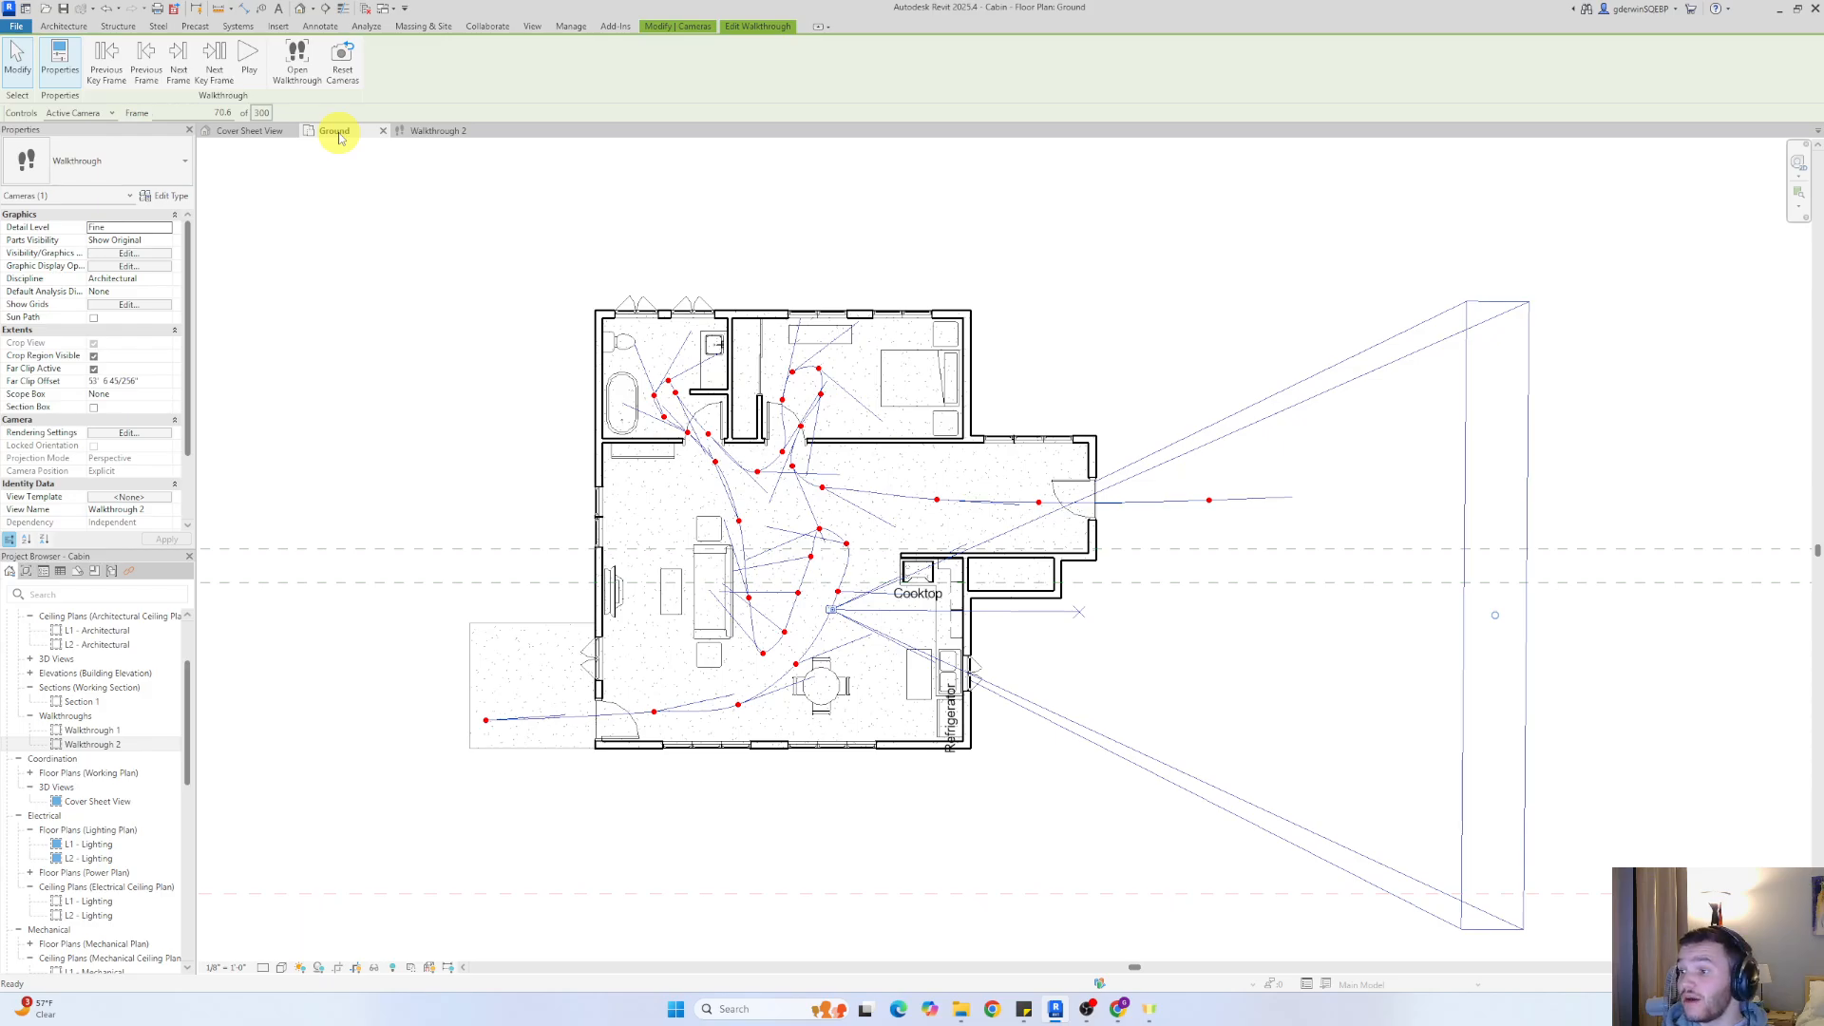
left_click(221, 112)
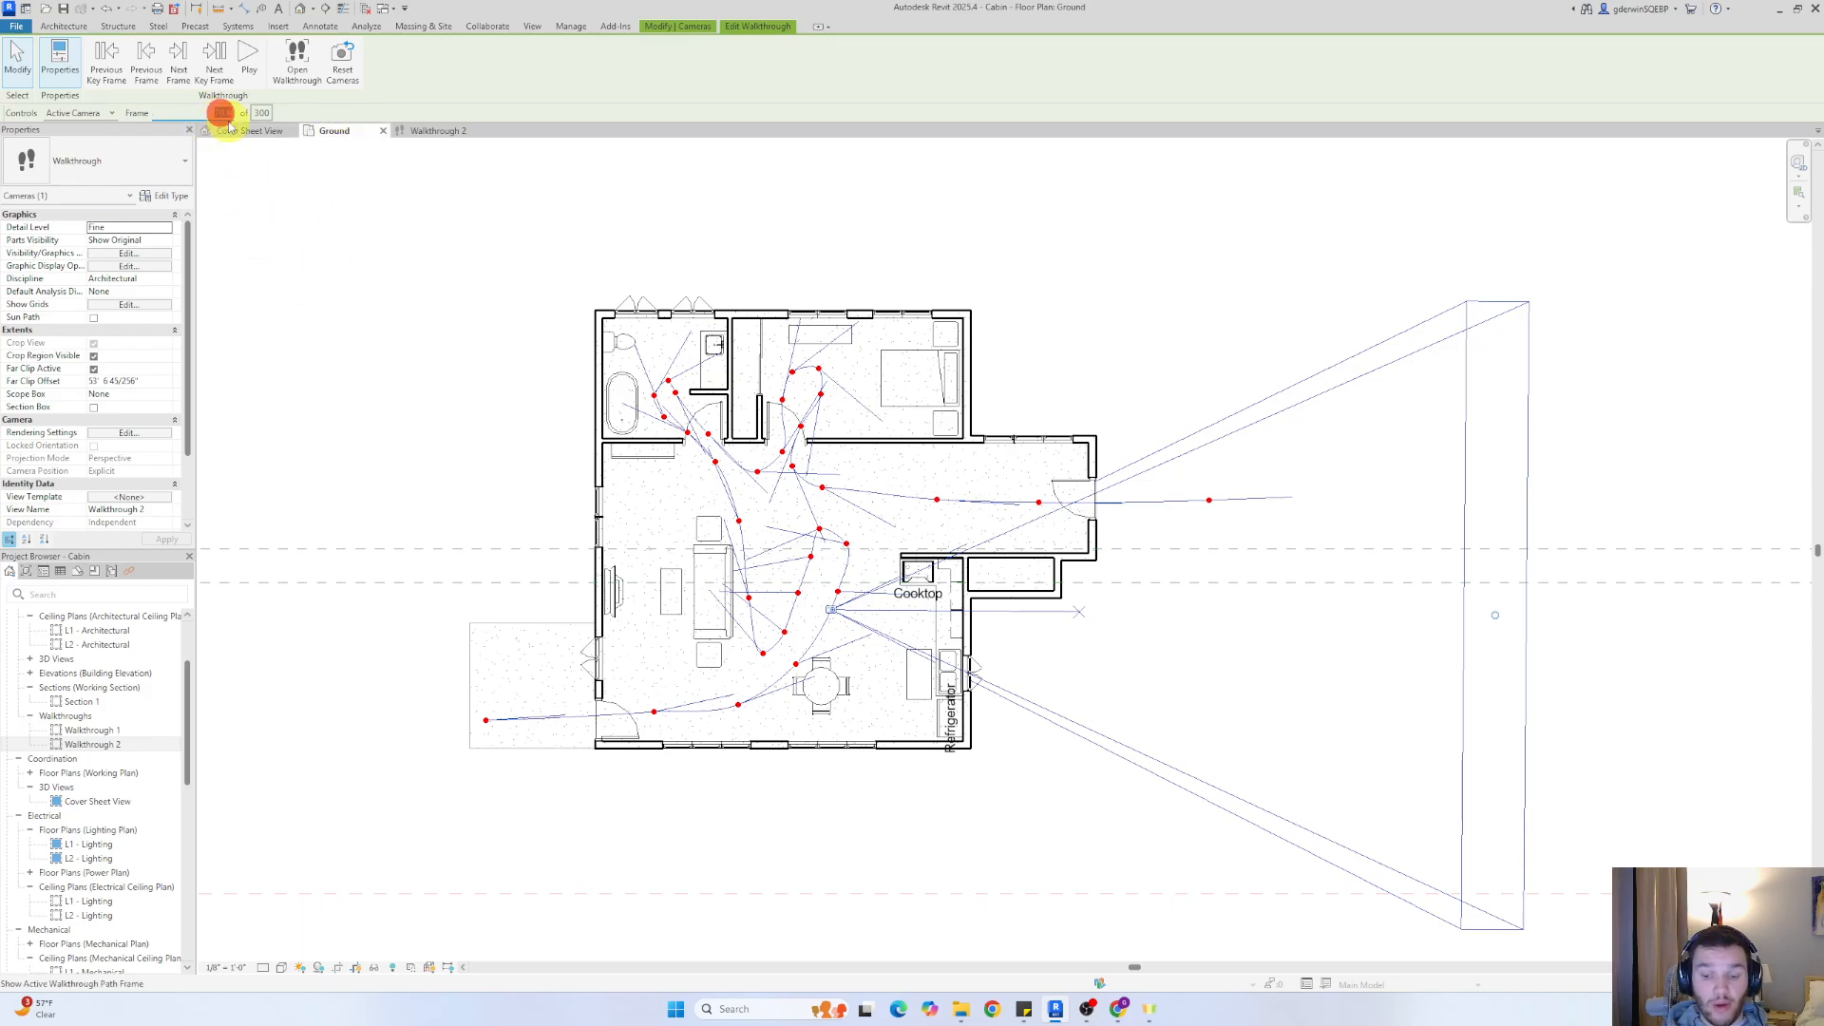
type("1")
key("Return")
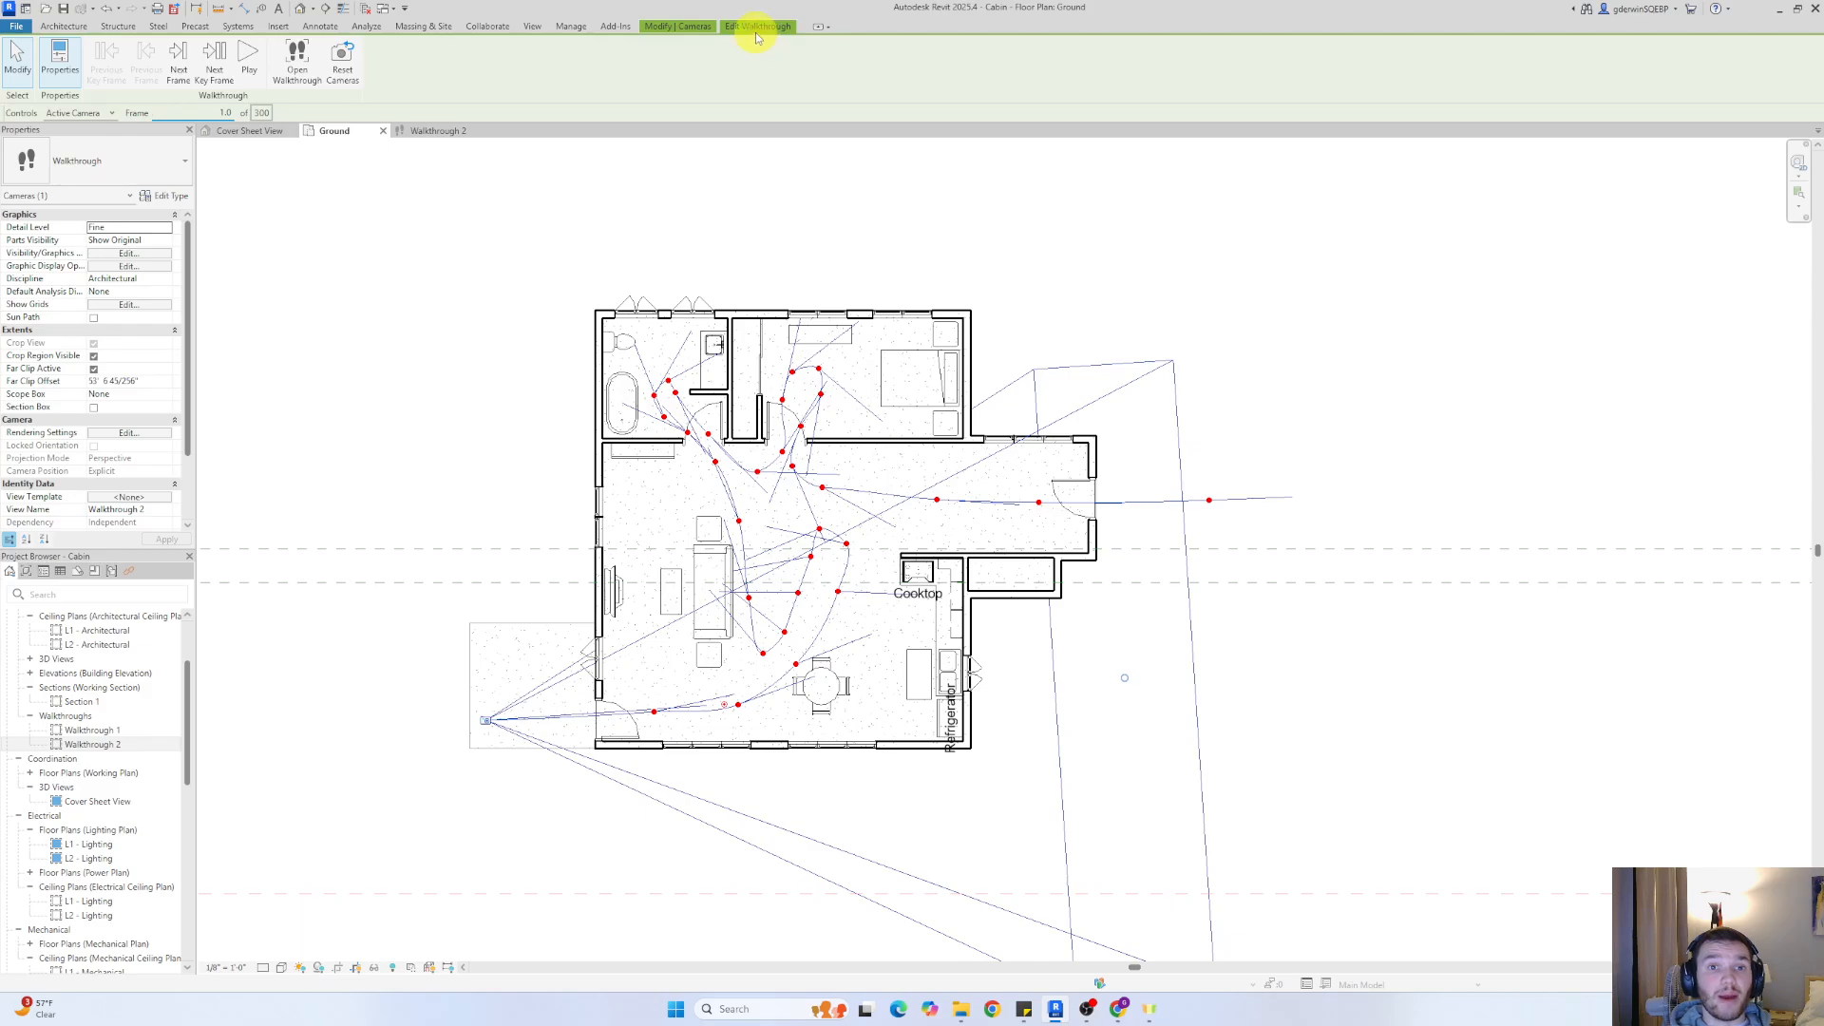
Check the required video length in the Revit Walkthrough Instructions document in Google Docs, and set the walkthrough's total frames to 600
left_click(261, 115)
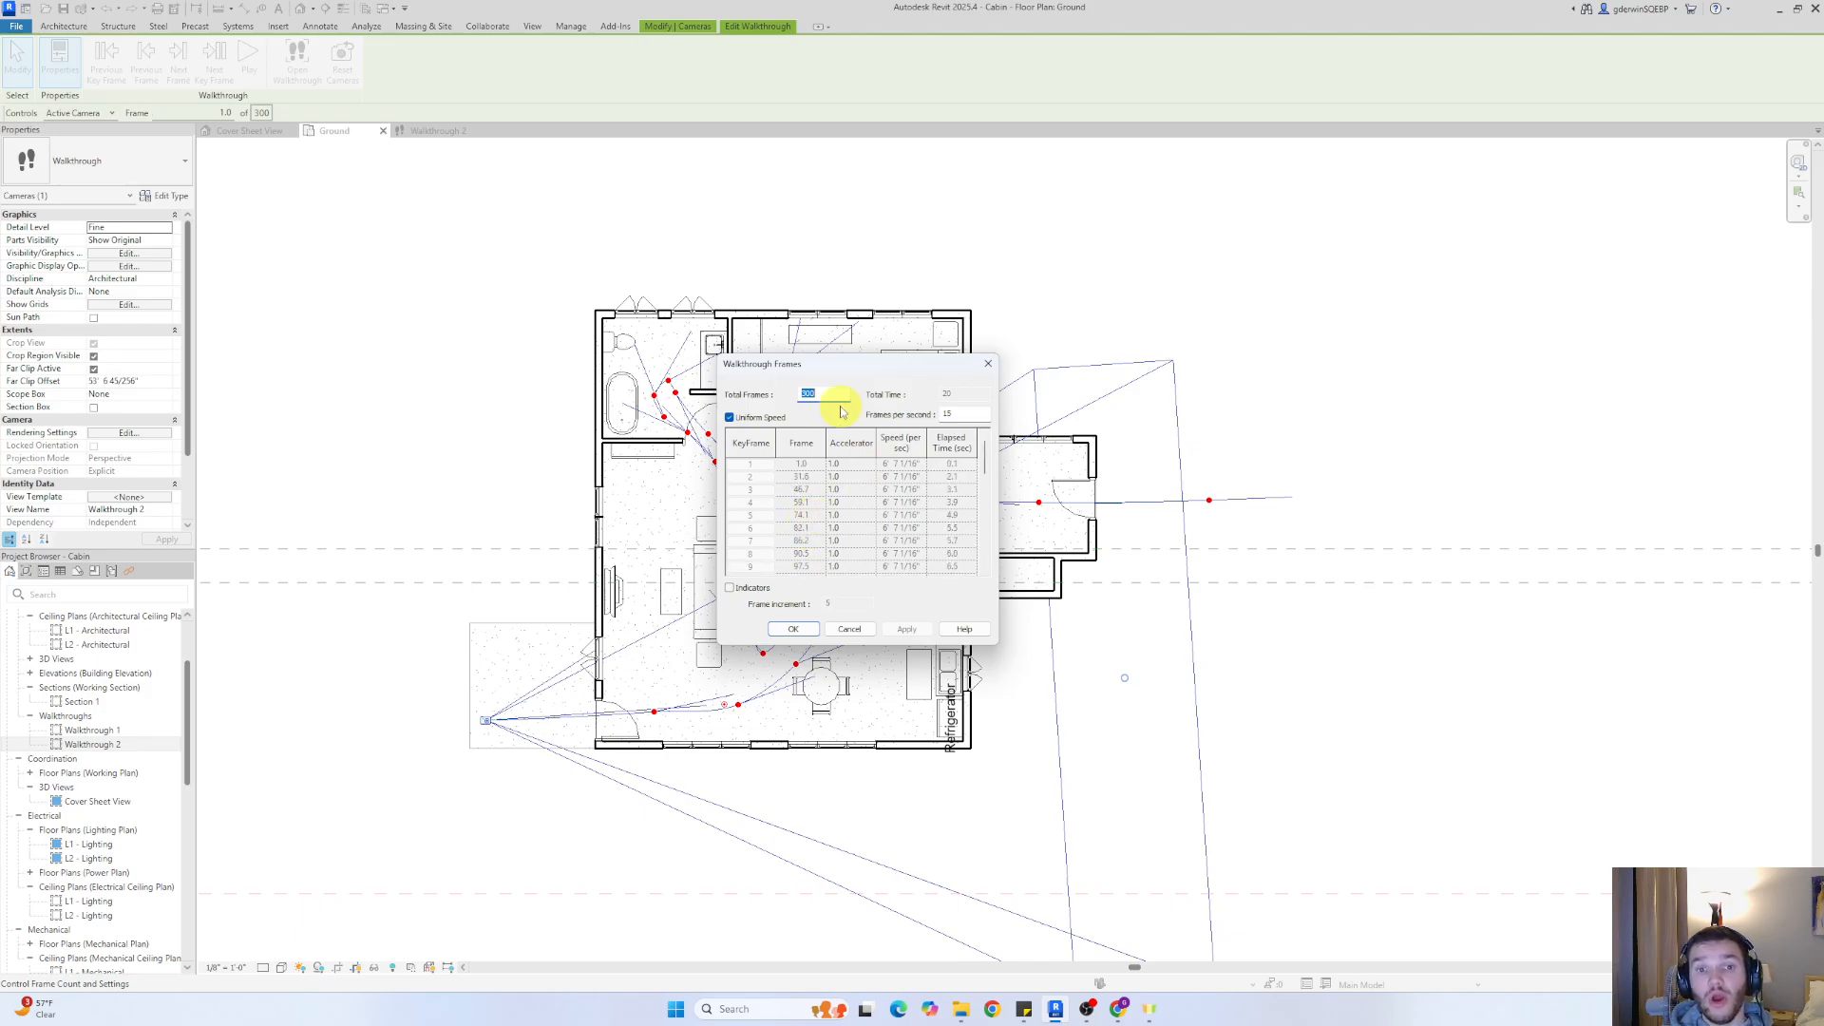
left_click(1118, 1009)
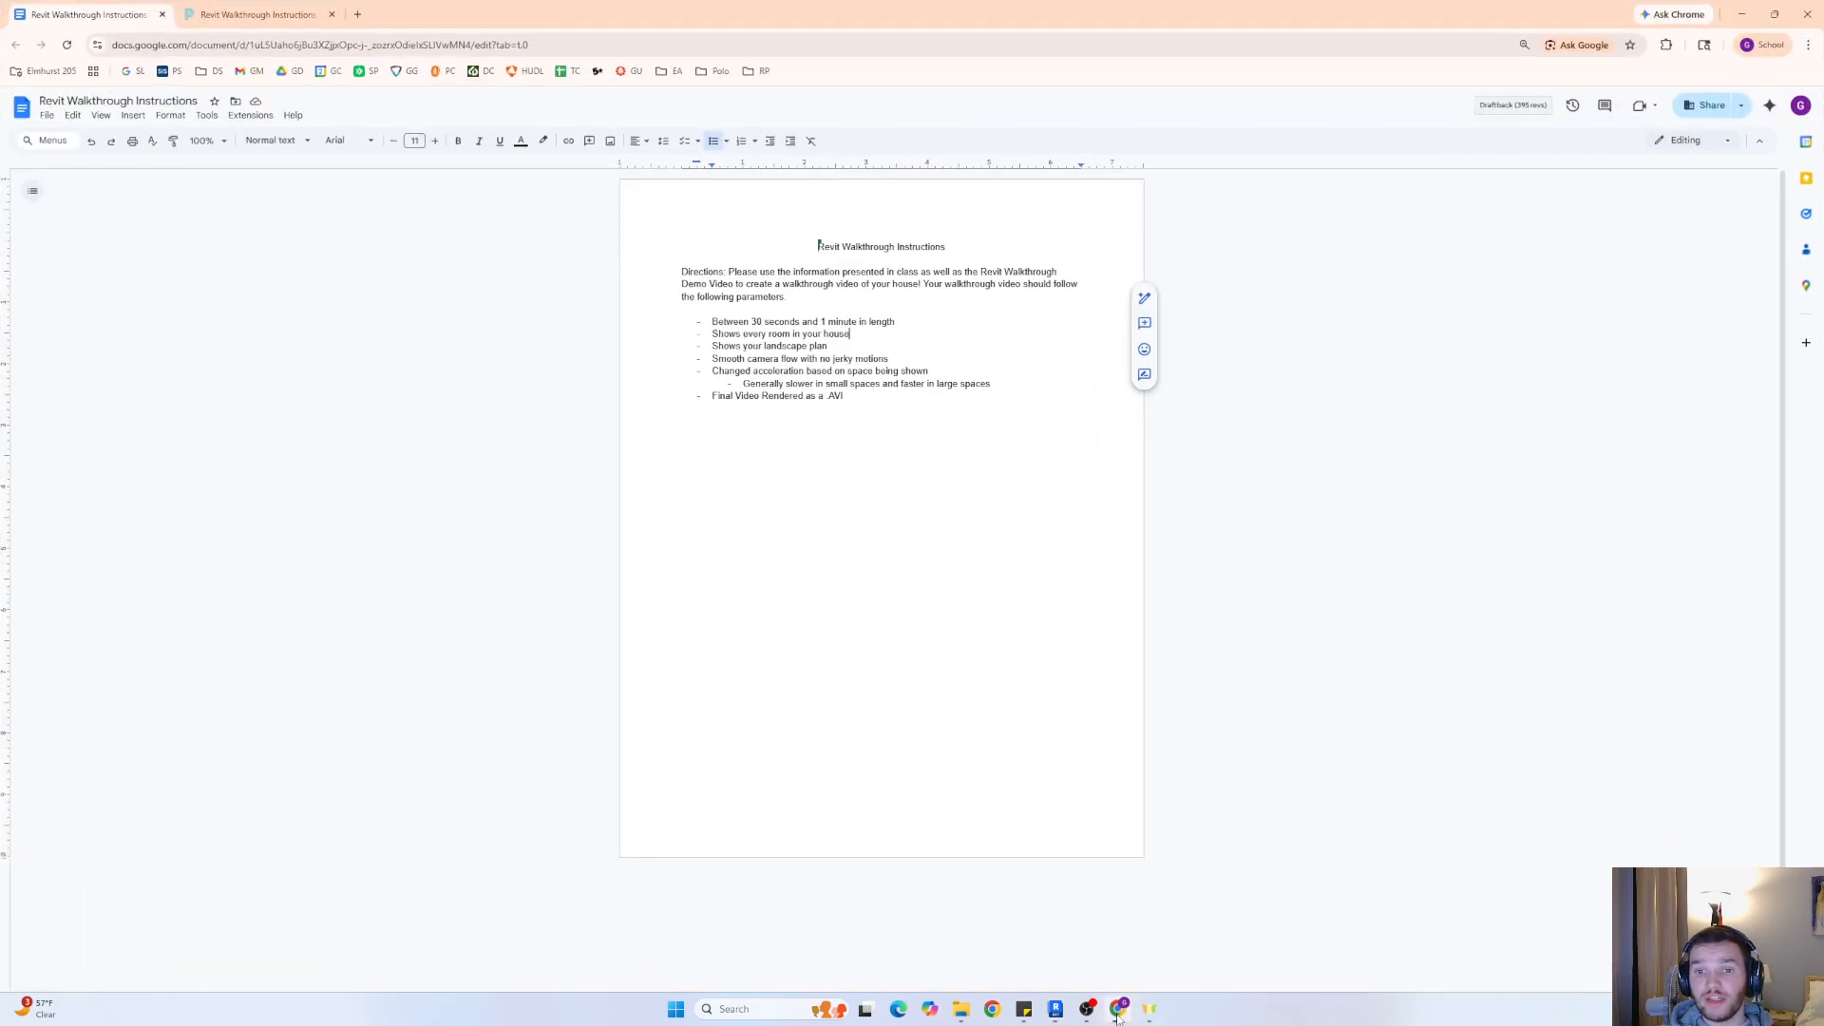
left_click_drag(712, 321, 937, 325)
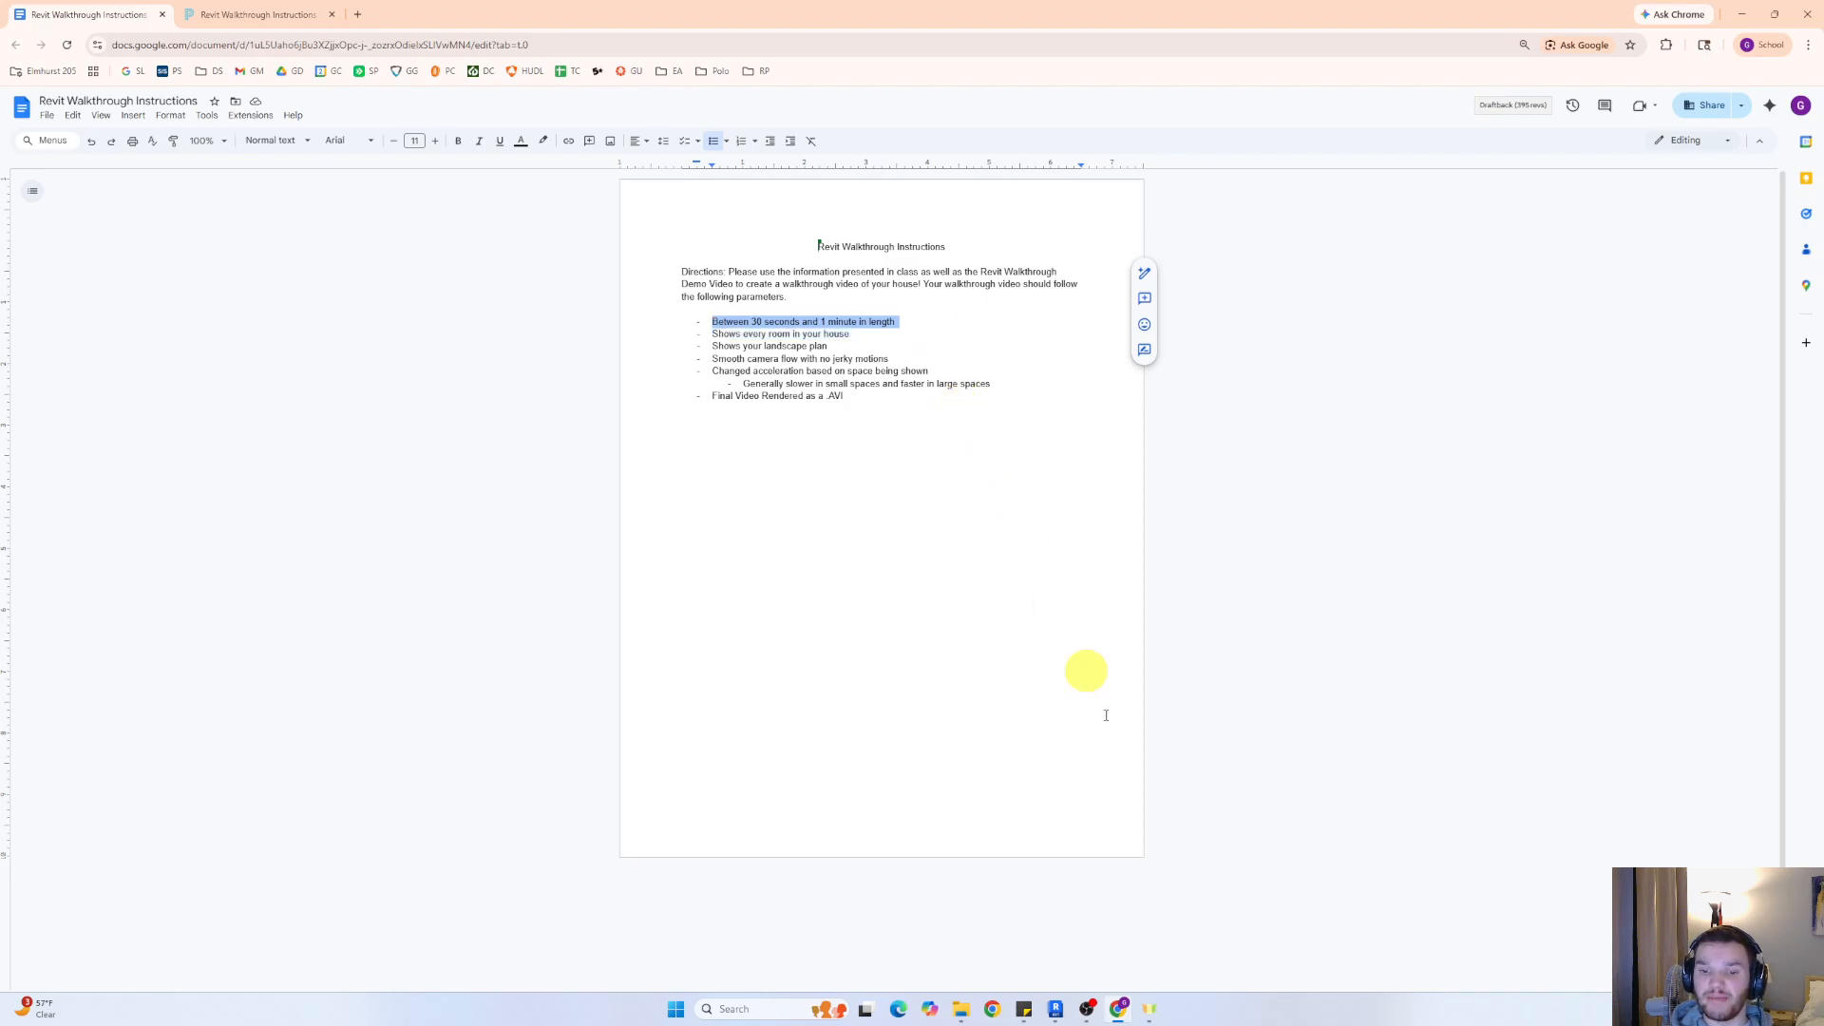
mouse_move(1089, 1019)
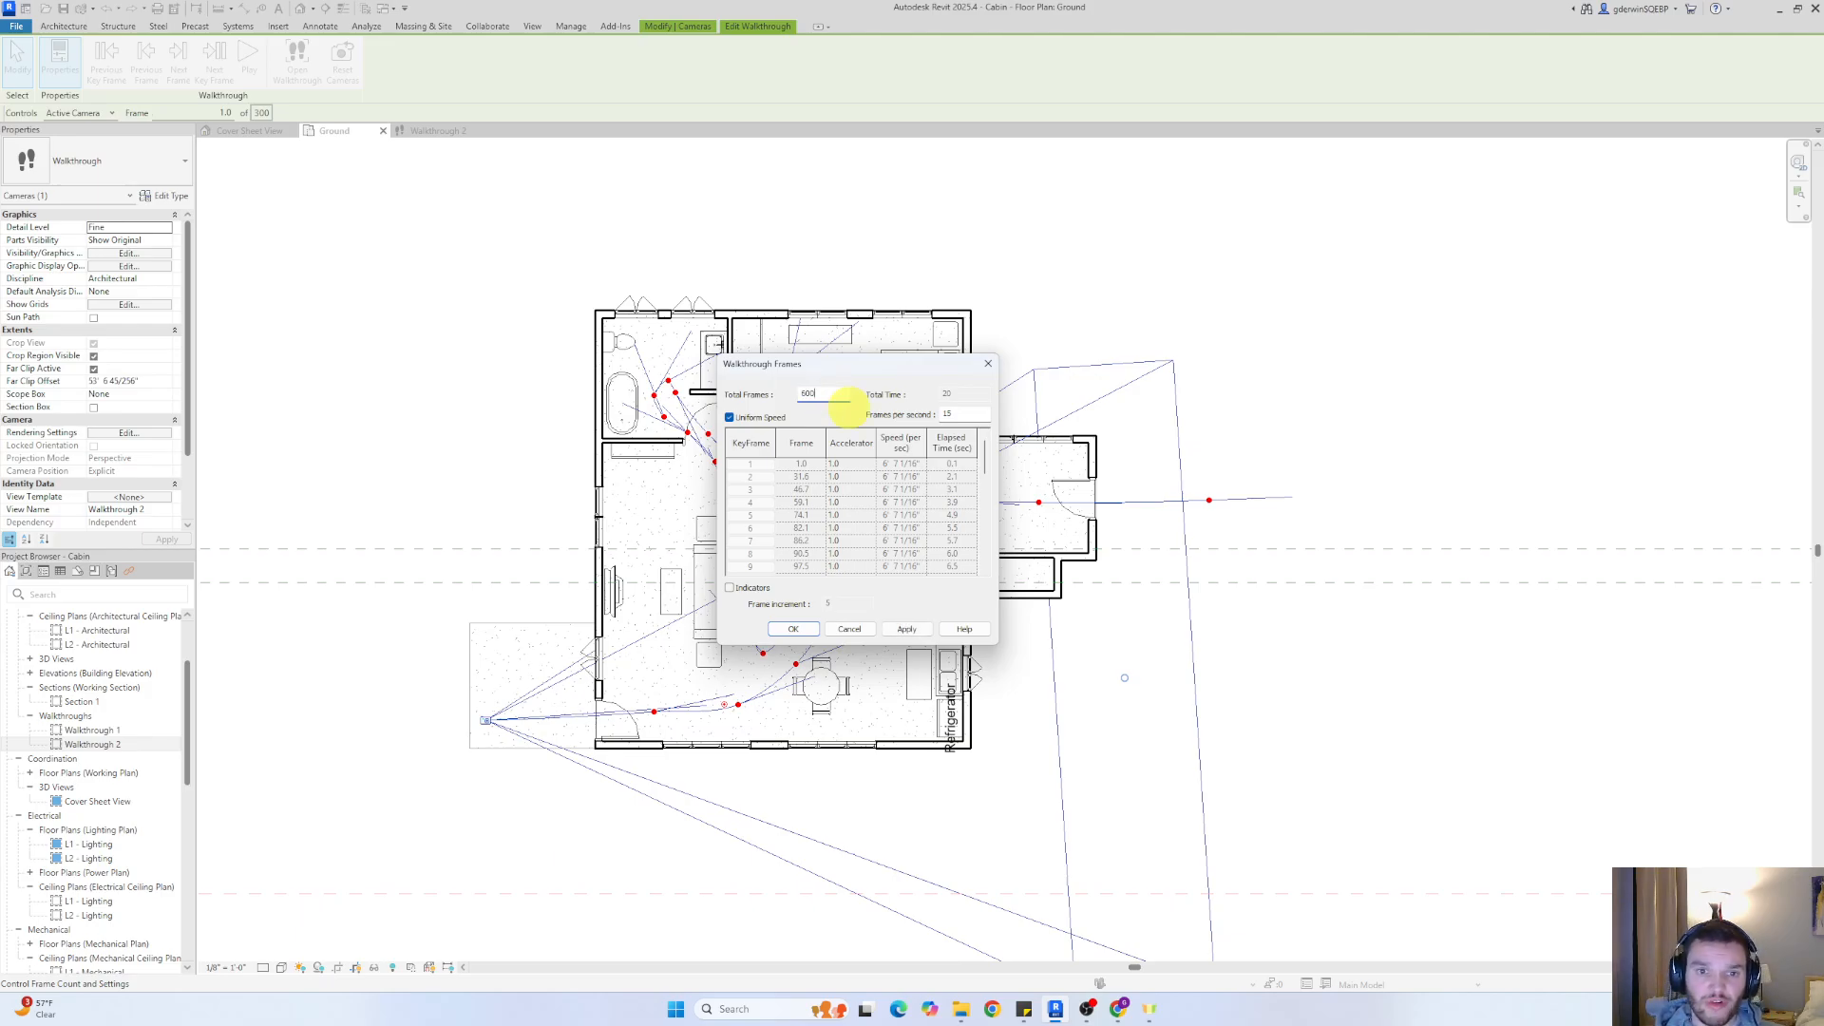
key("Return")
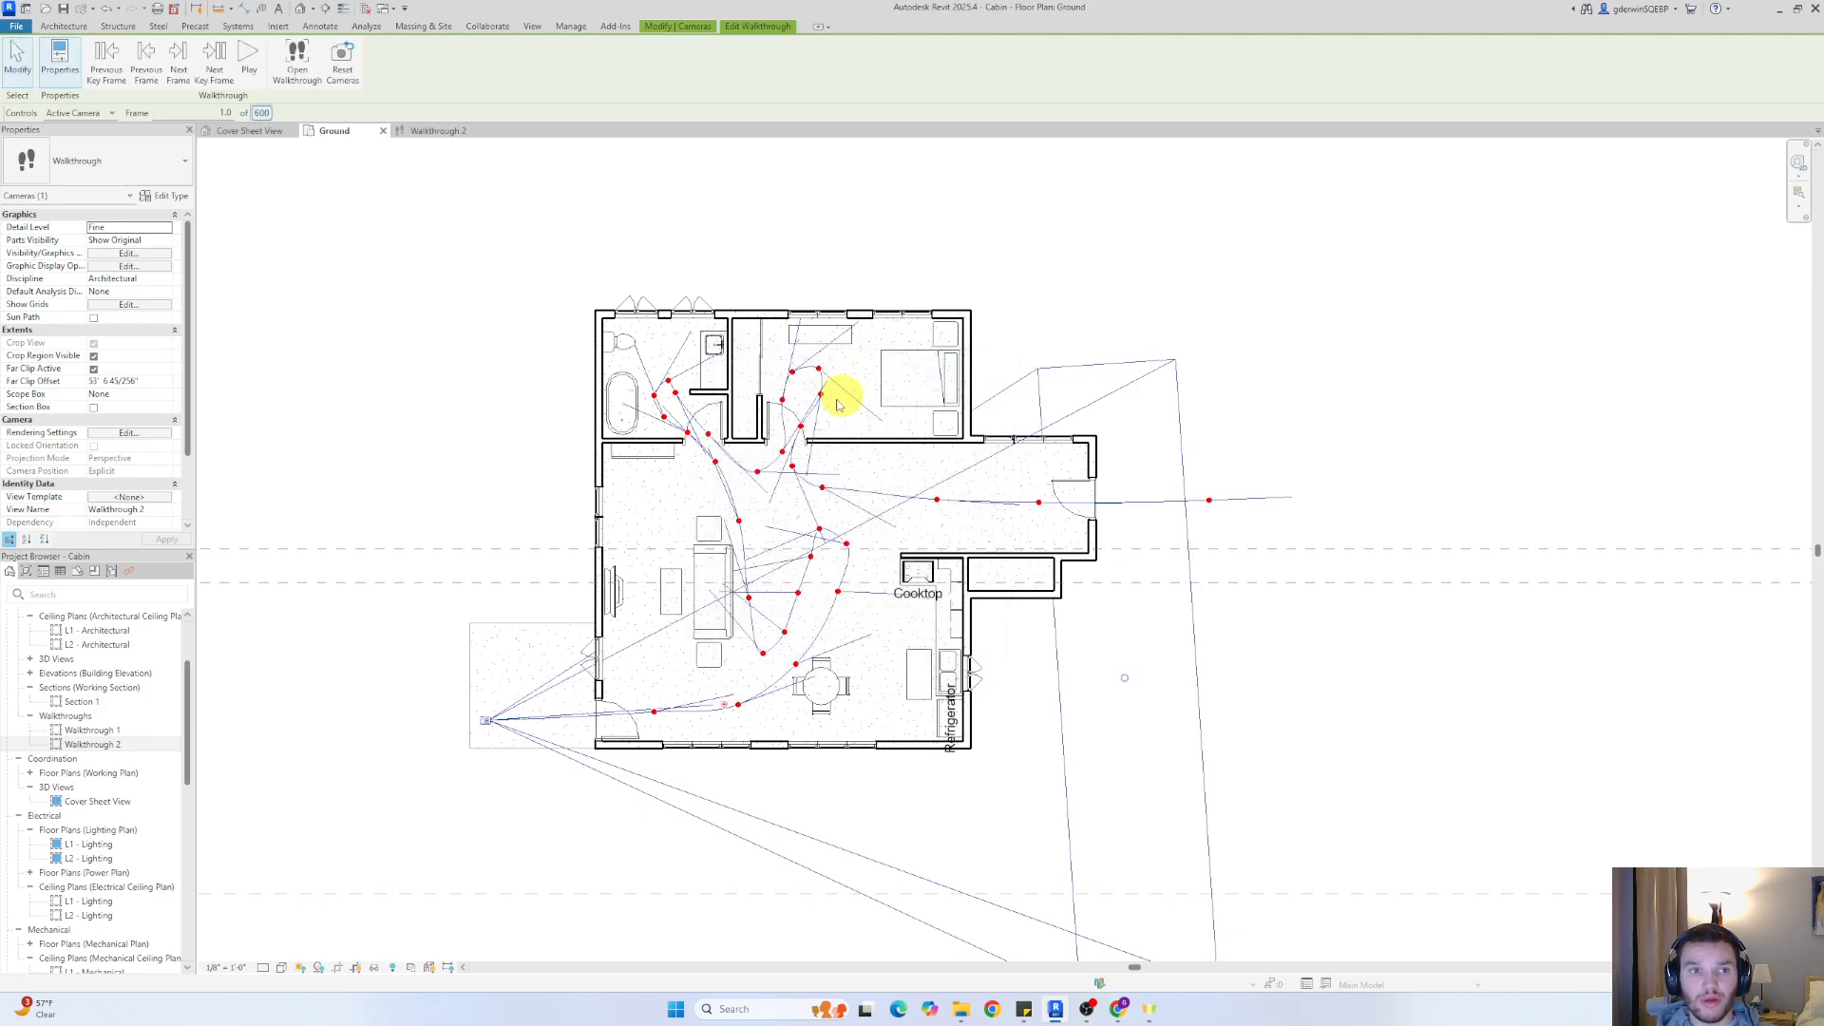
left_click(266, 112)
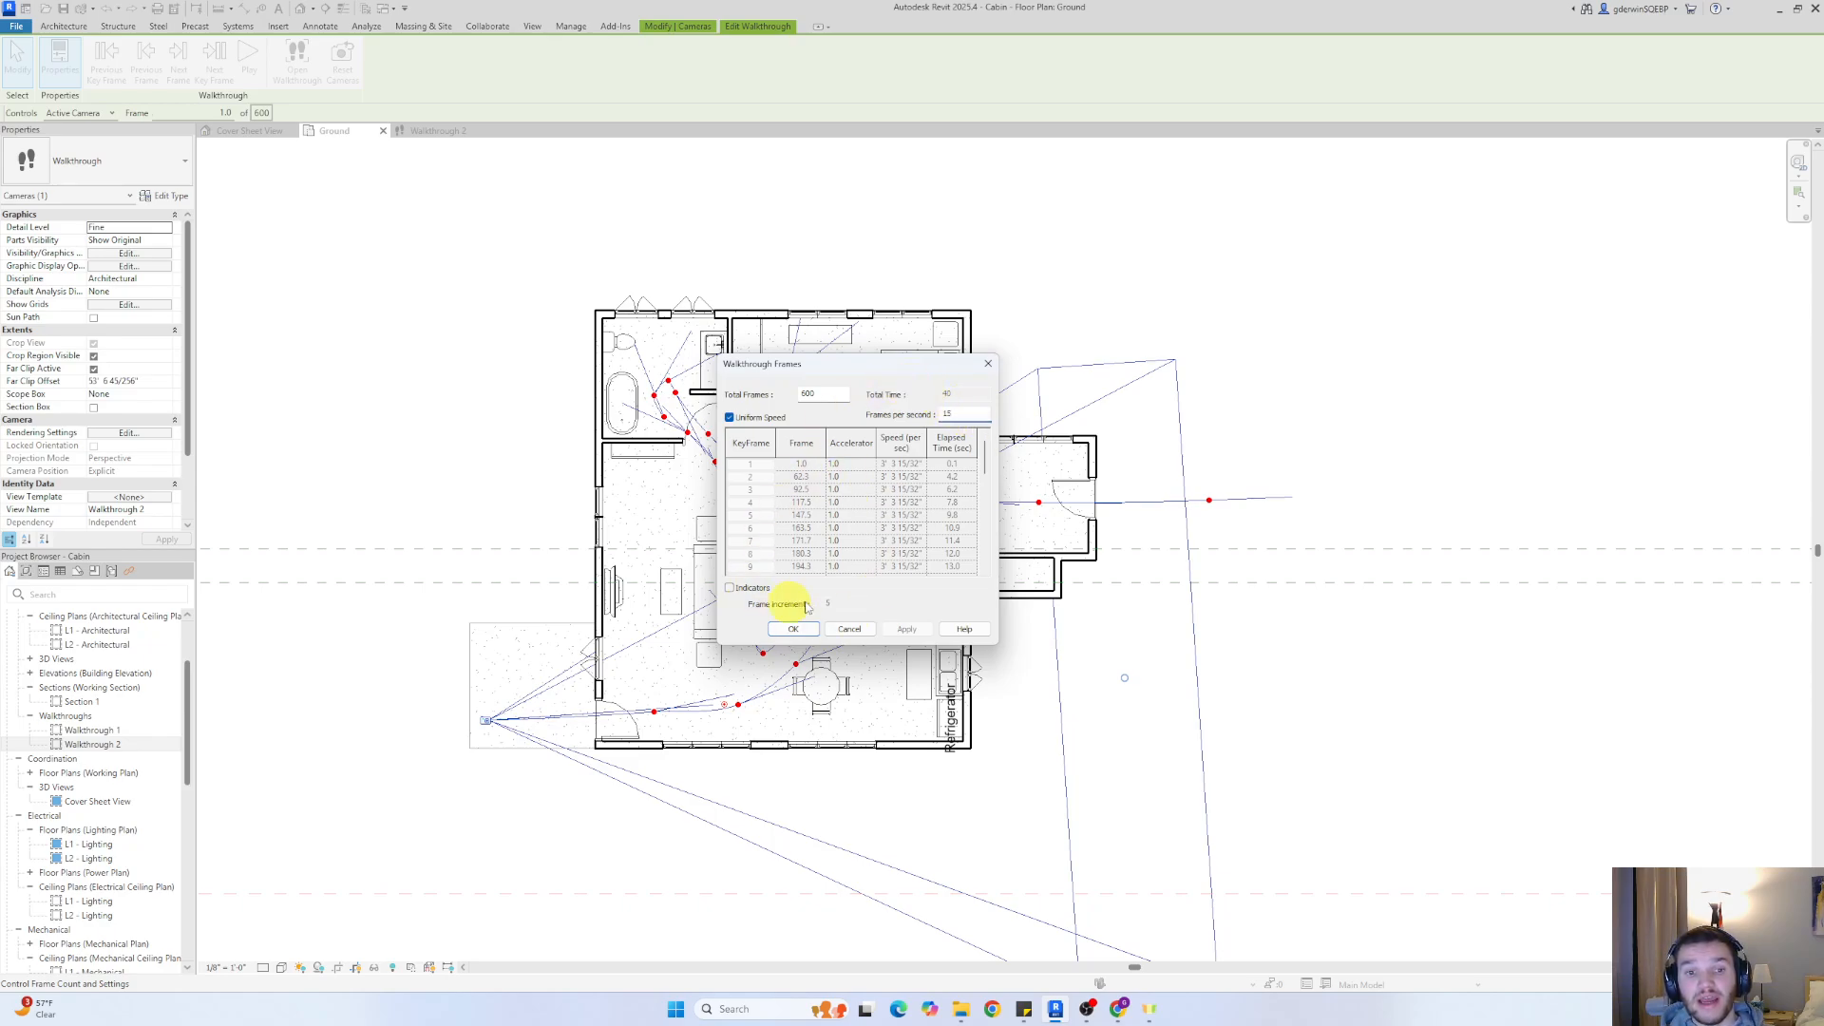
left_click(729, 418)
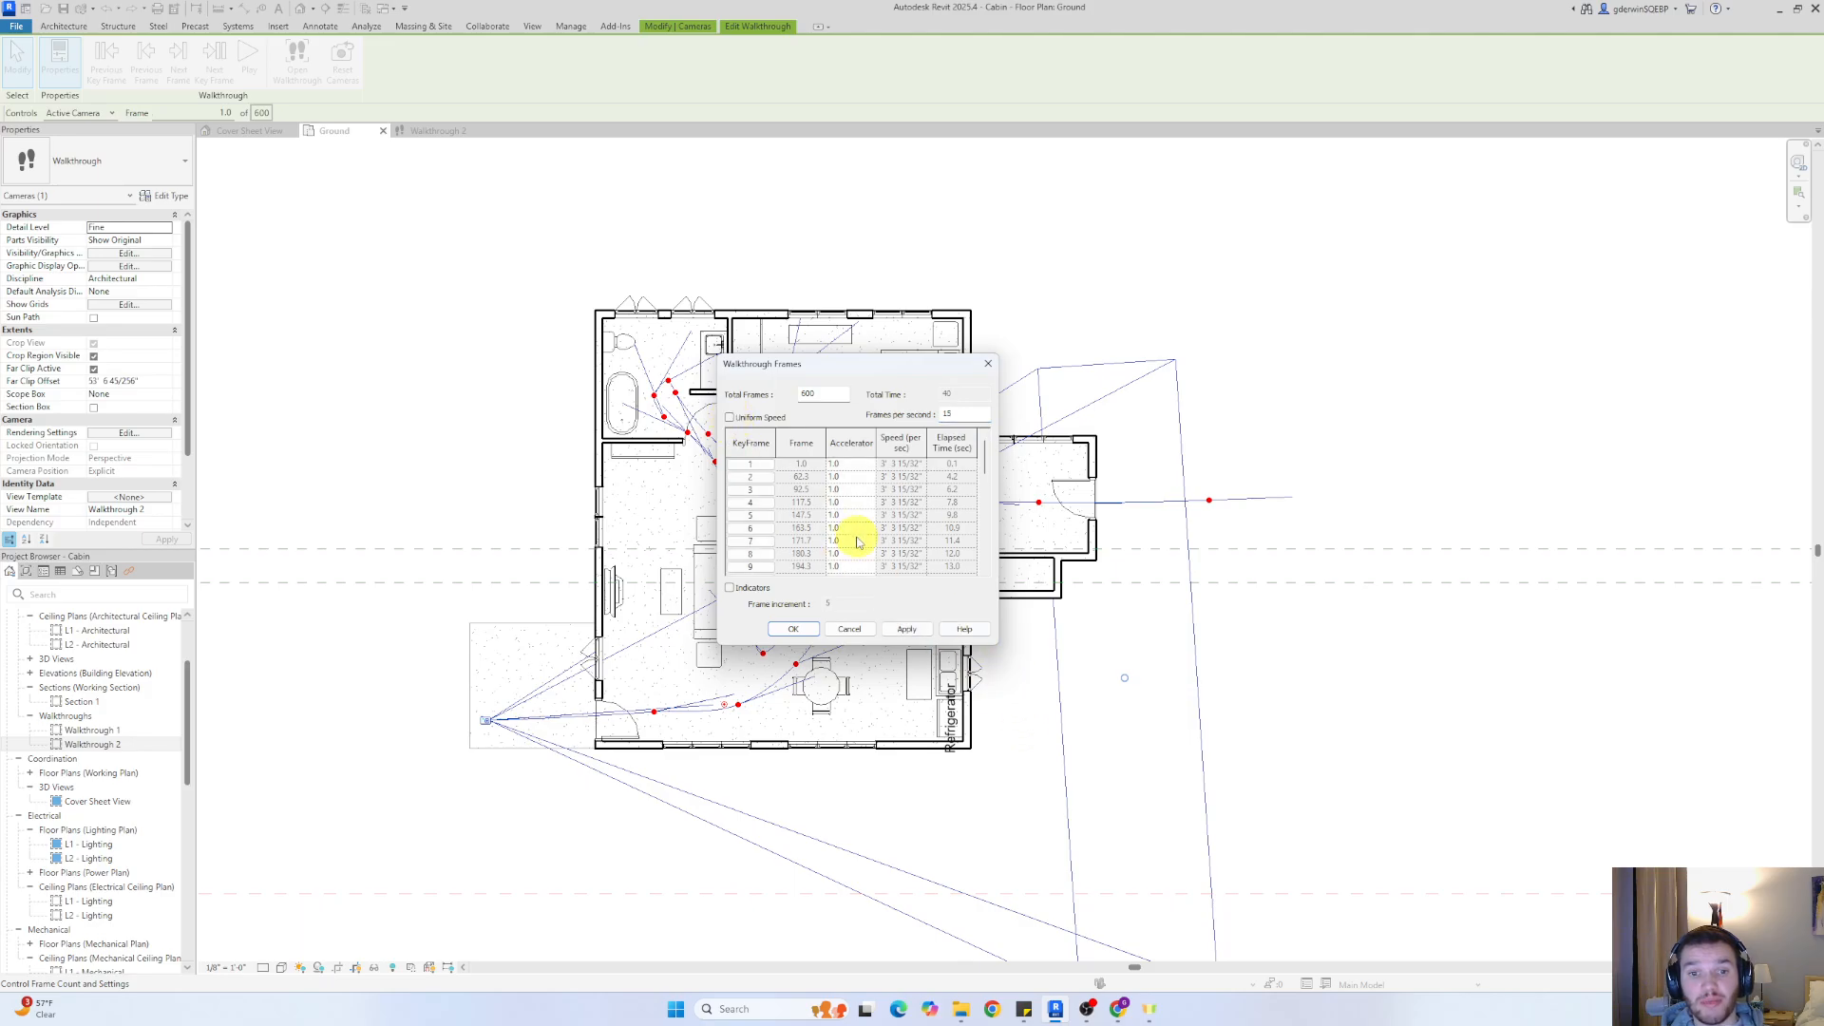
left_click(842, 491)
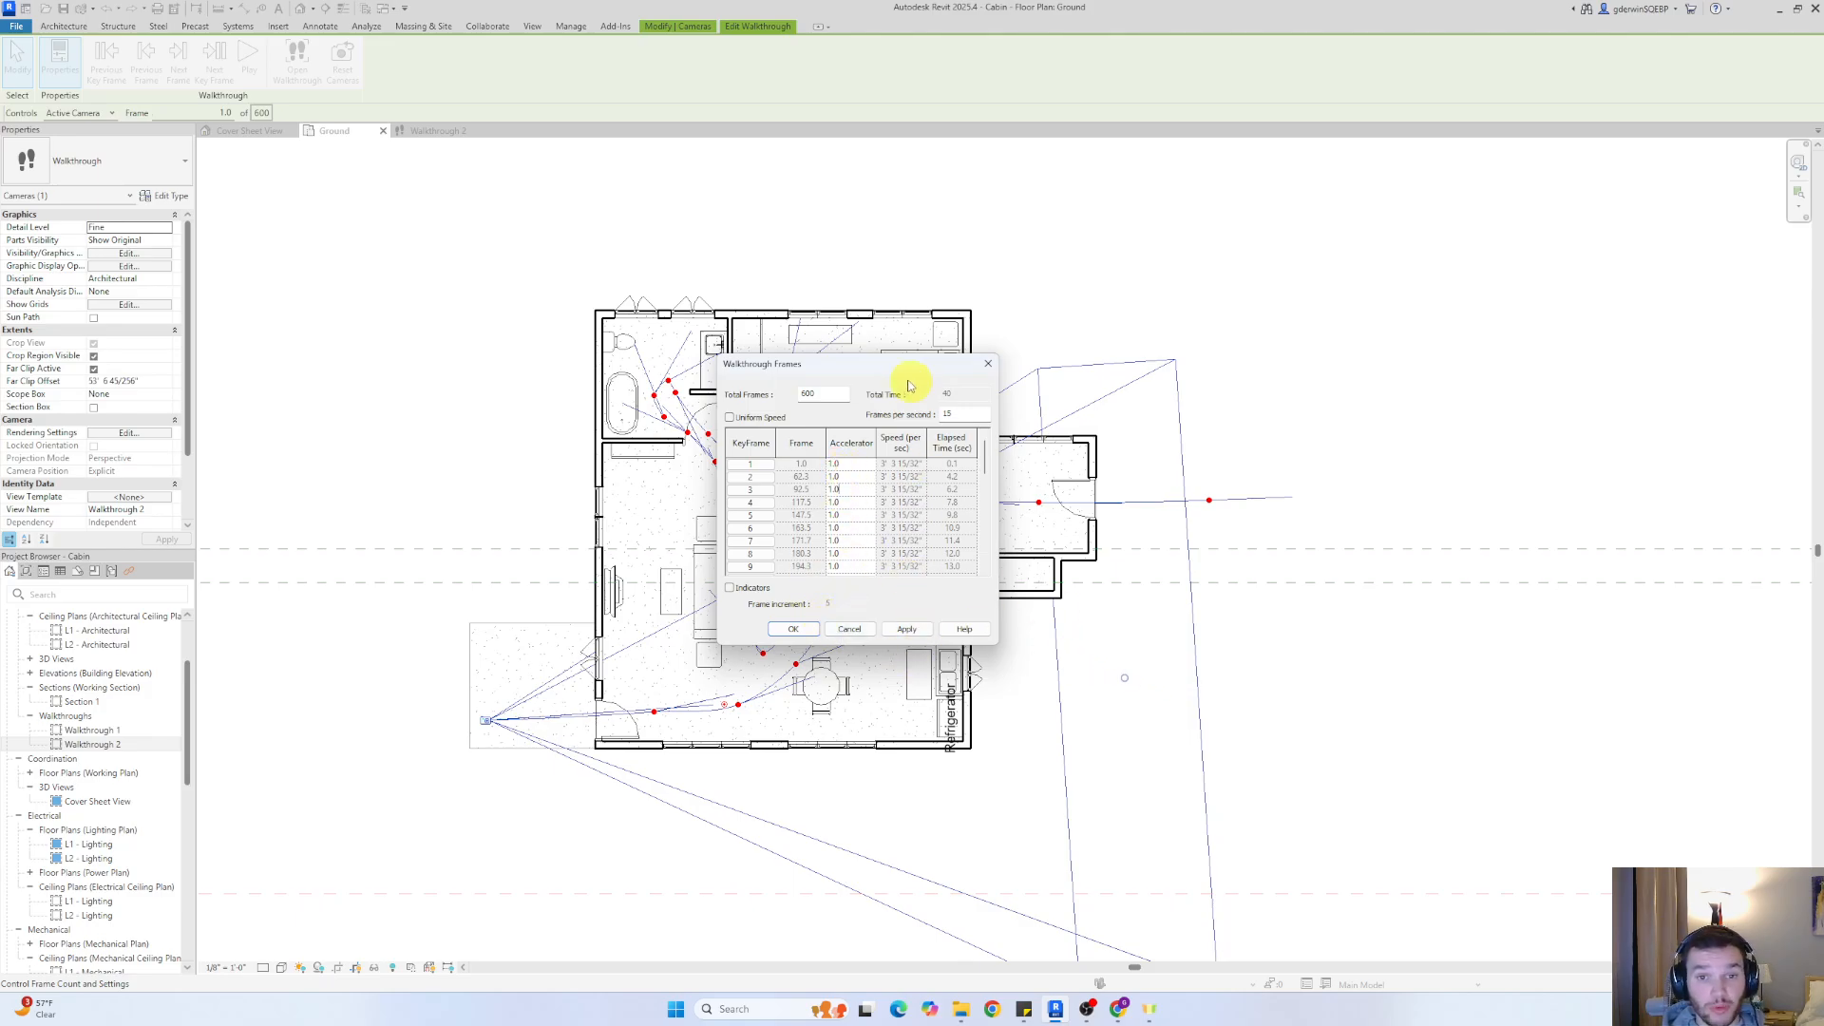
left_click_drag(908, 385, 1257, 325)
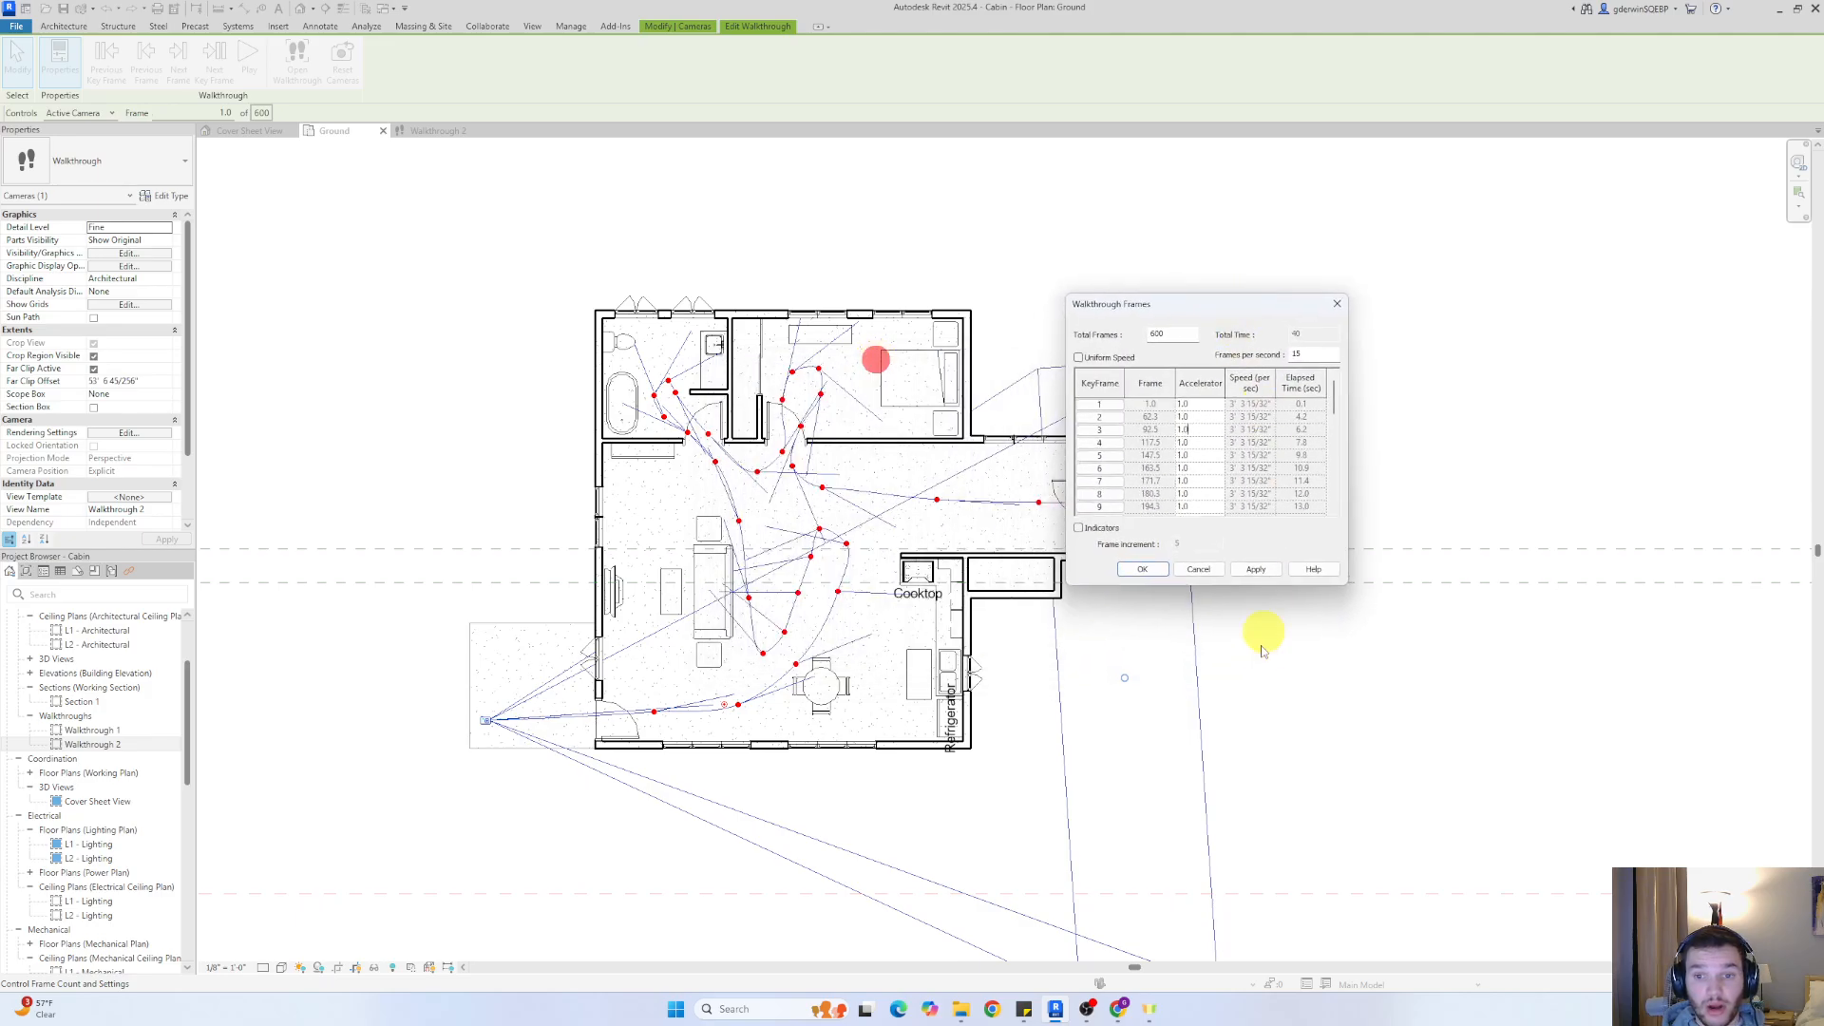
left_click(1198, 570)
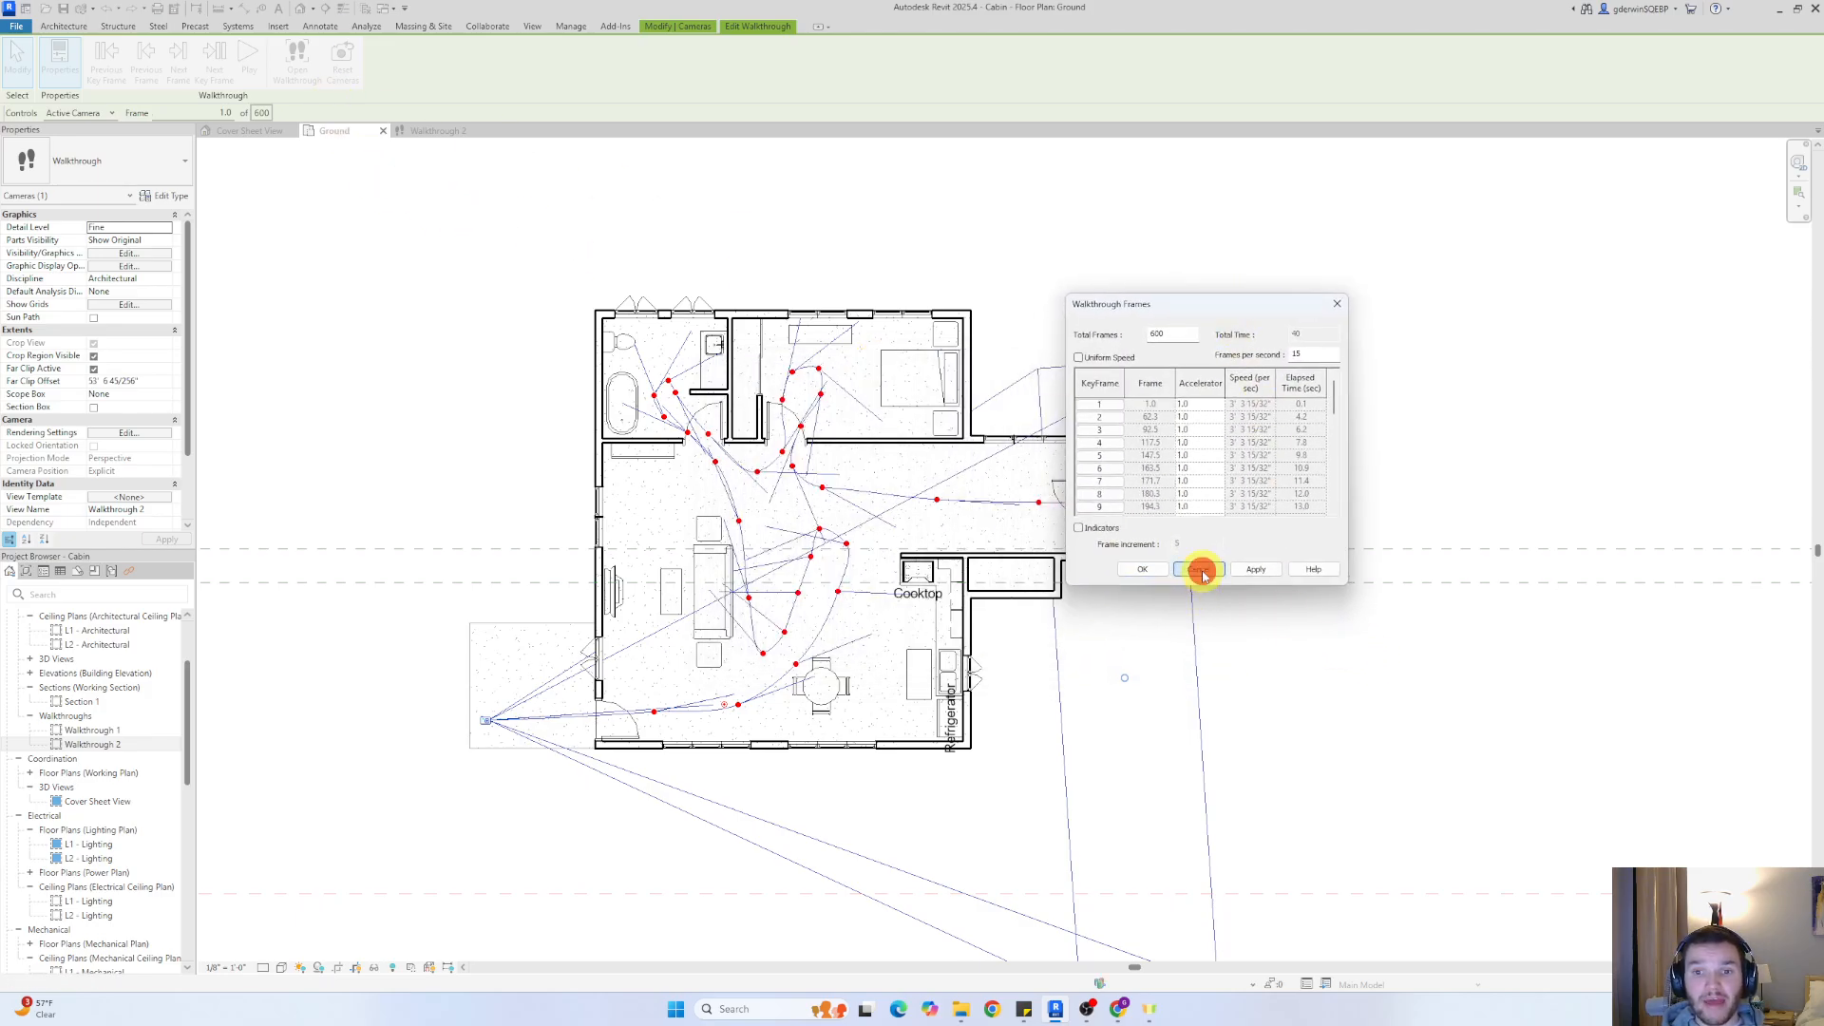
Advance the walkthrough key frame by key frame to the one at the bathroom doorway
left_click(213, 57)
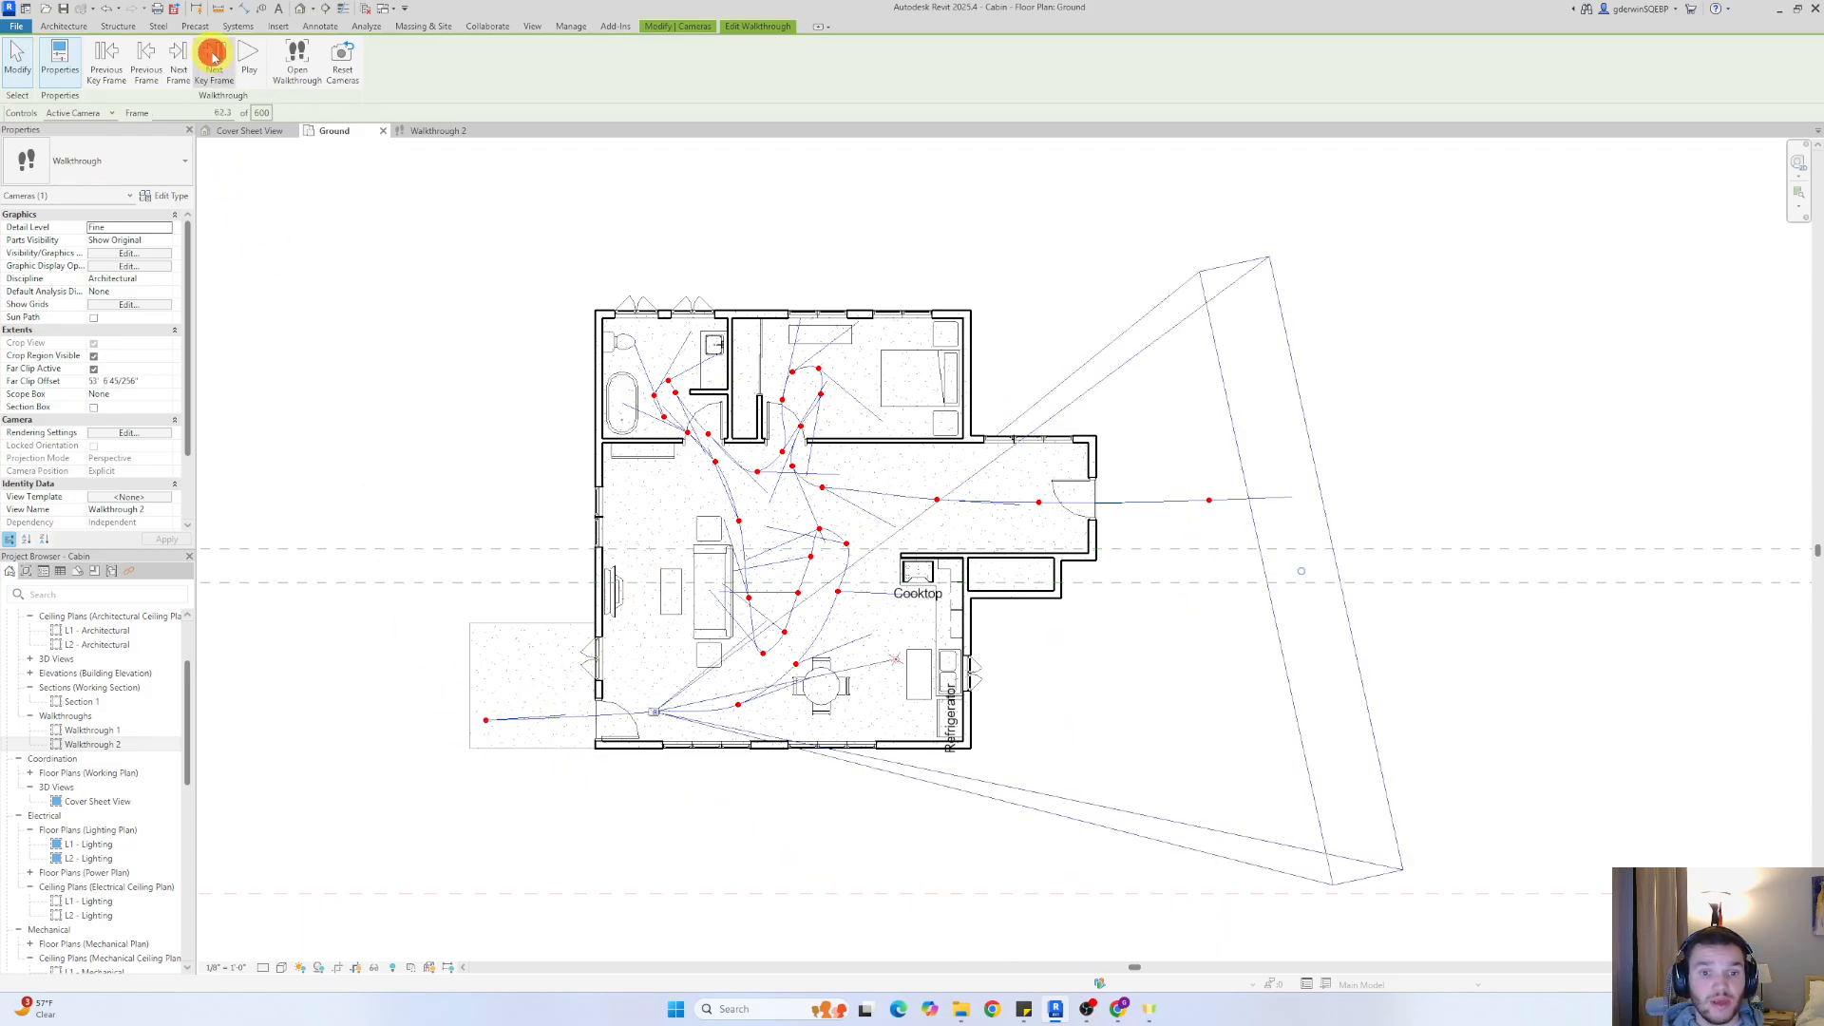
left_click(214, 57)
left_click(214, 57)
left_click(213, 57)
left_click(213, 57)
left_click(214, 57)
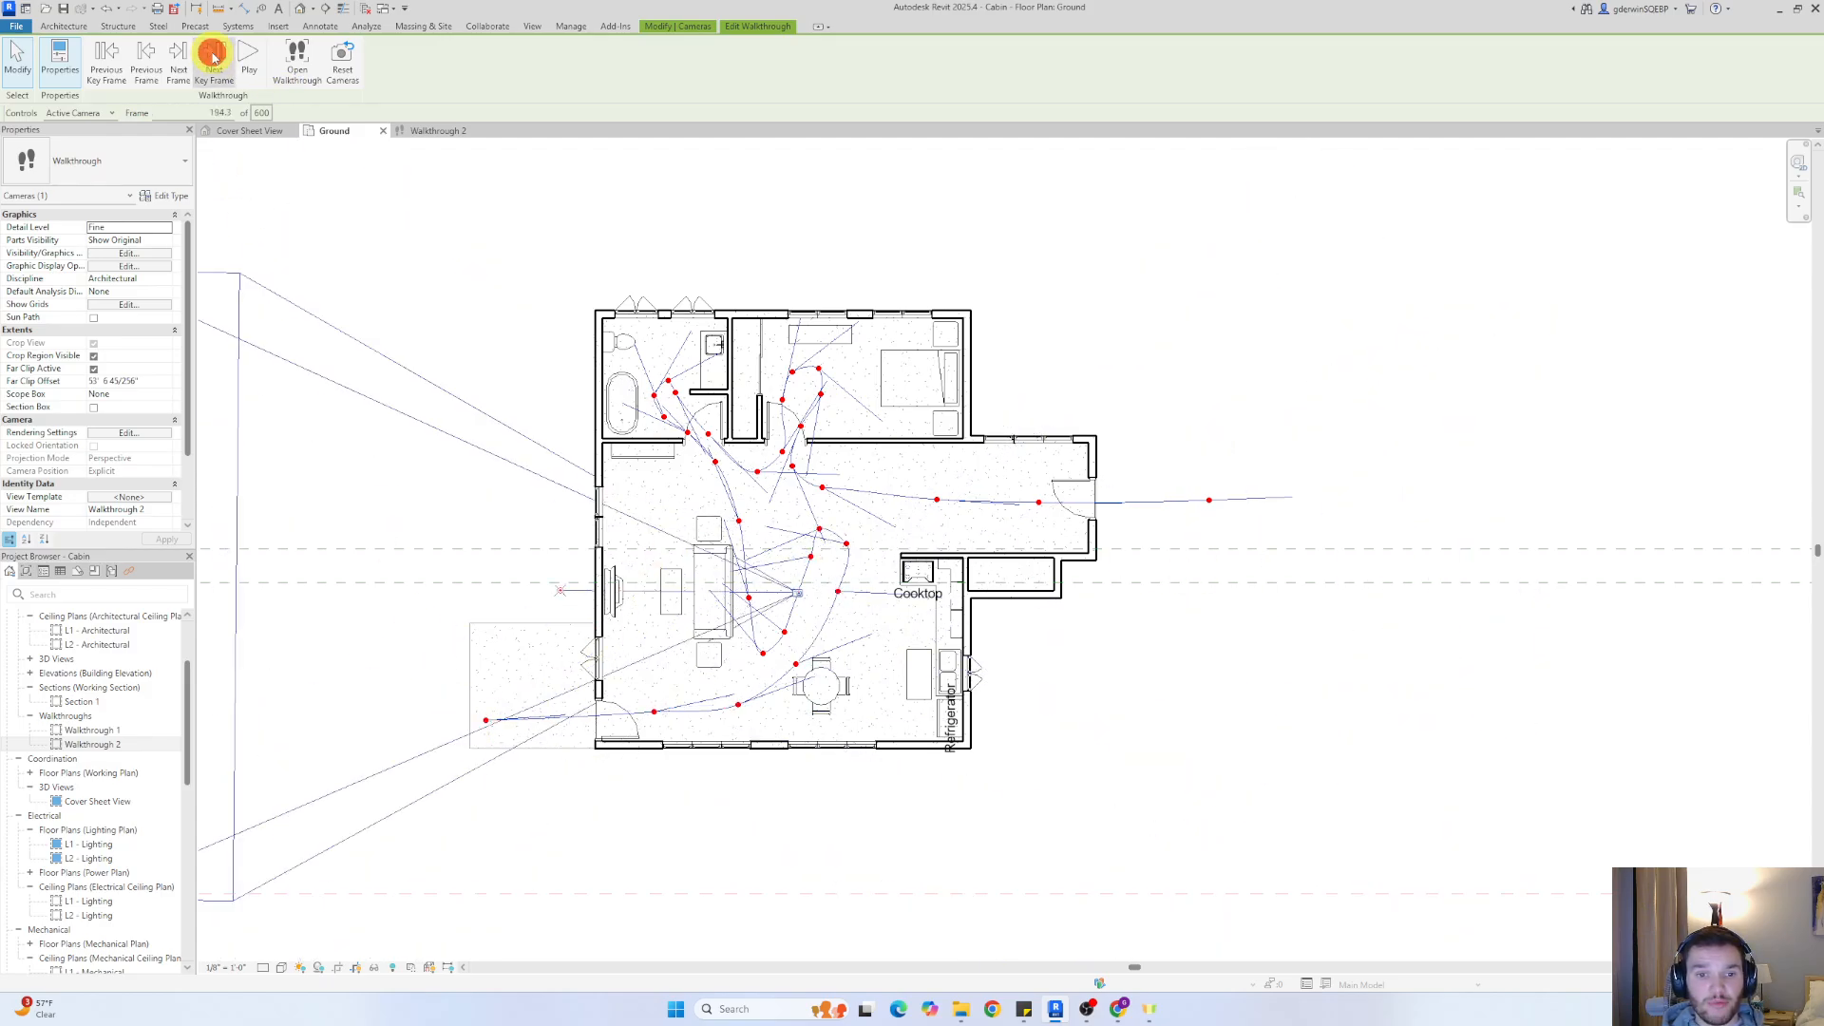
left_click(214, 57)
left_click(214, 57)
left_click(214, 57)
left_click(213, 57)
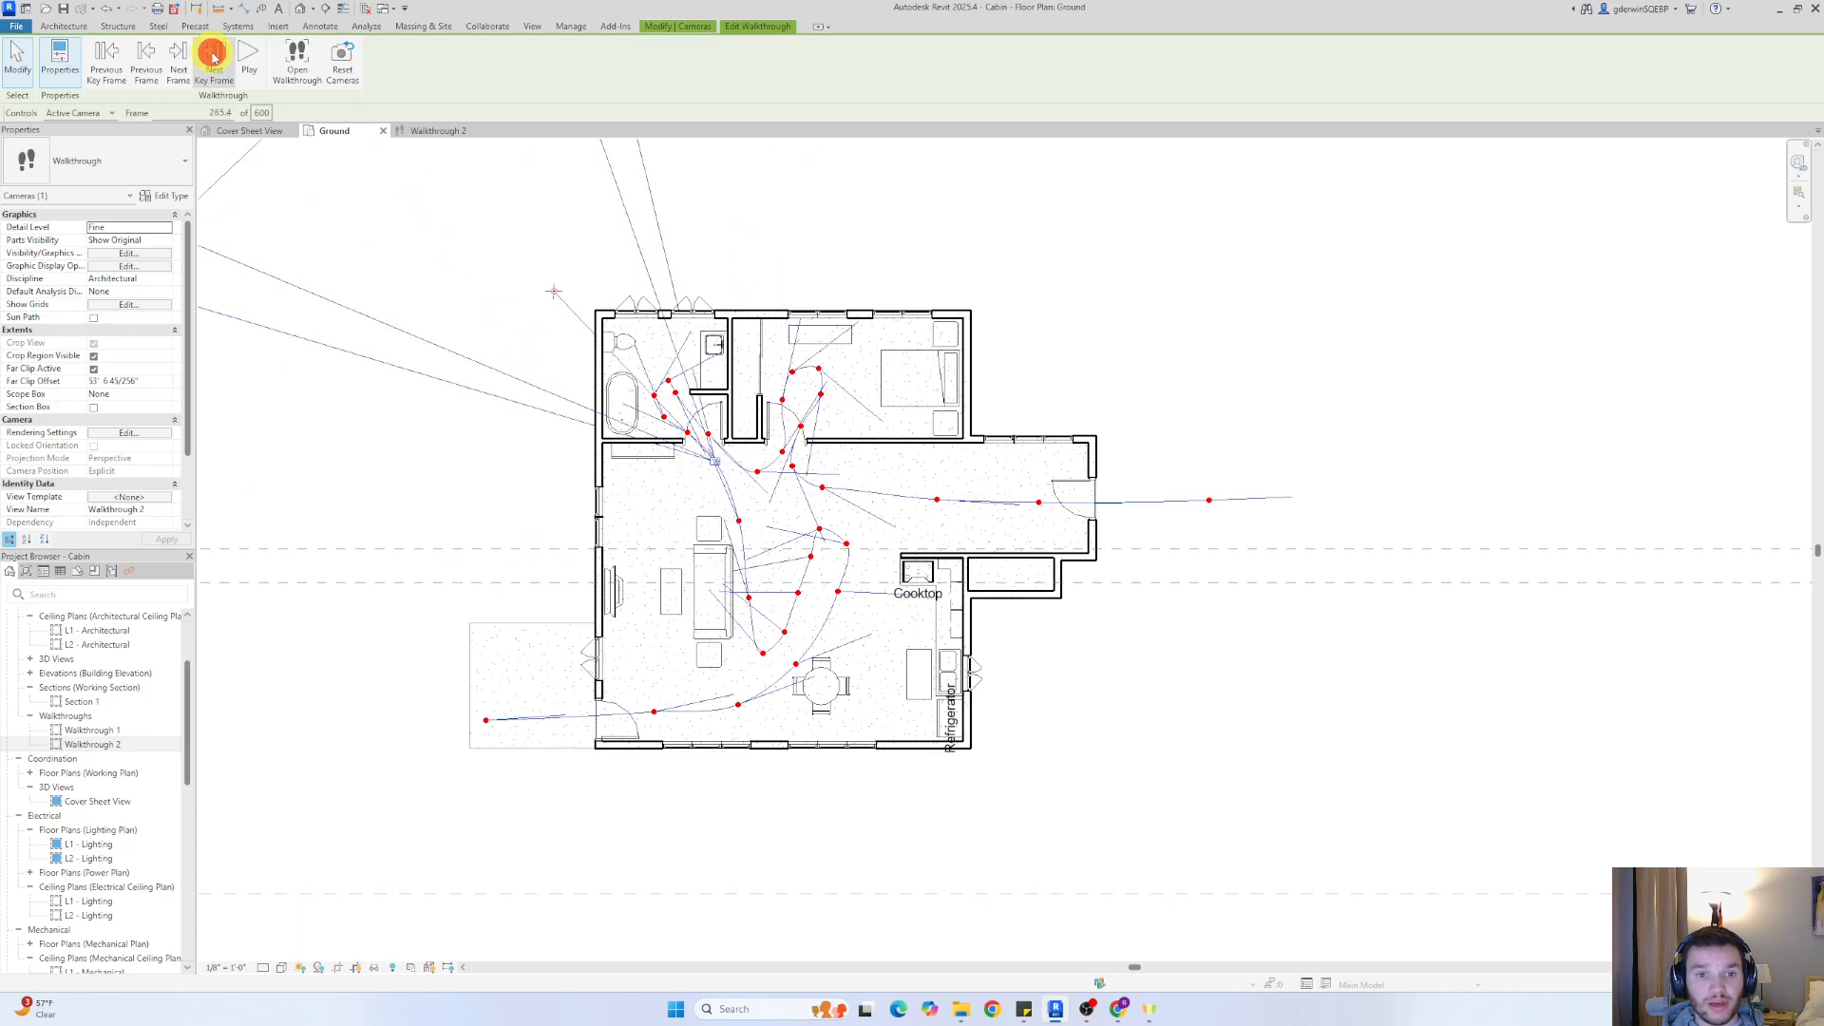
left_click(214, 57)
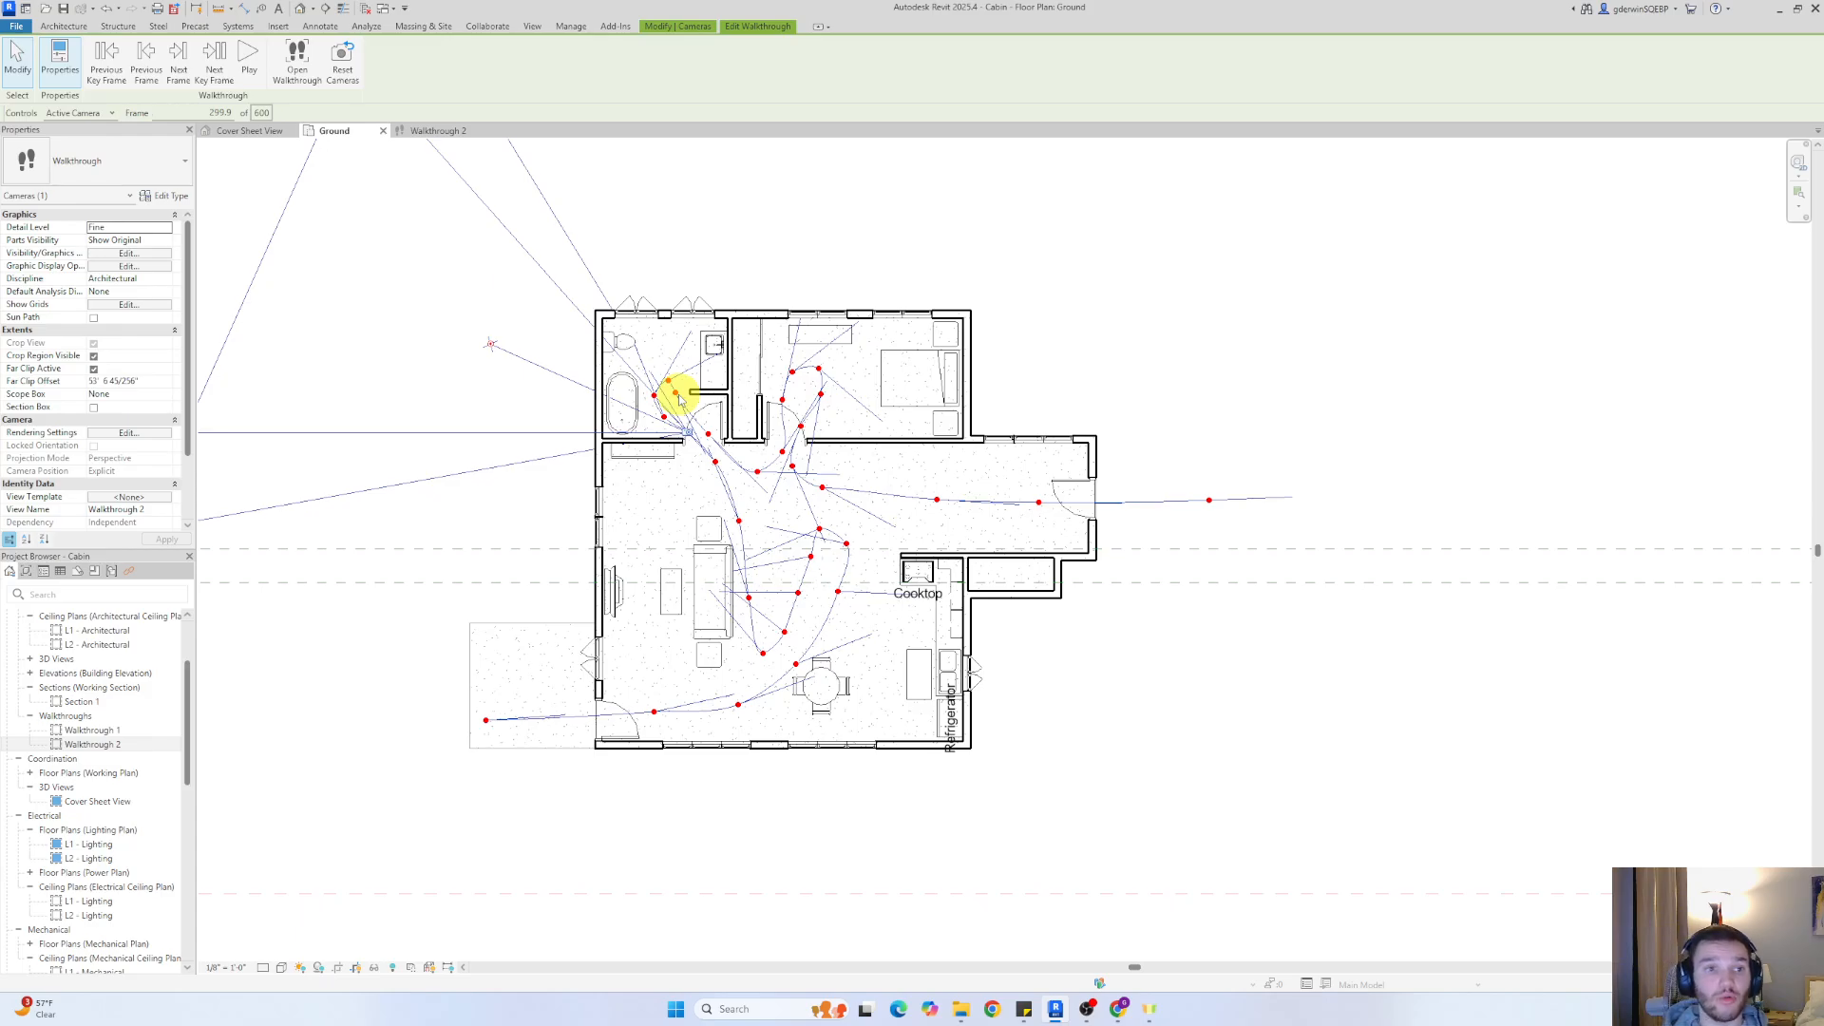
Turn off uniform speed for the walkthrough and set the accelerator of key frames 15, 16 and 17 to 0.5
left_click(261, 113)
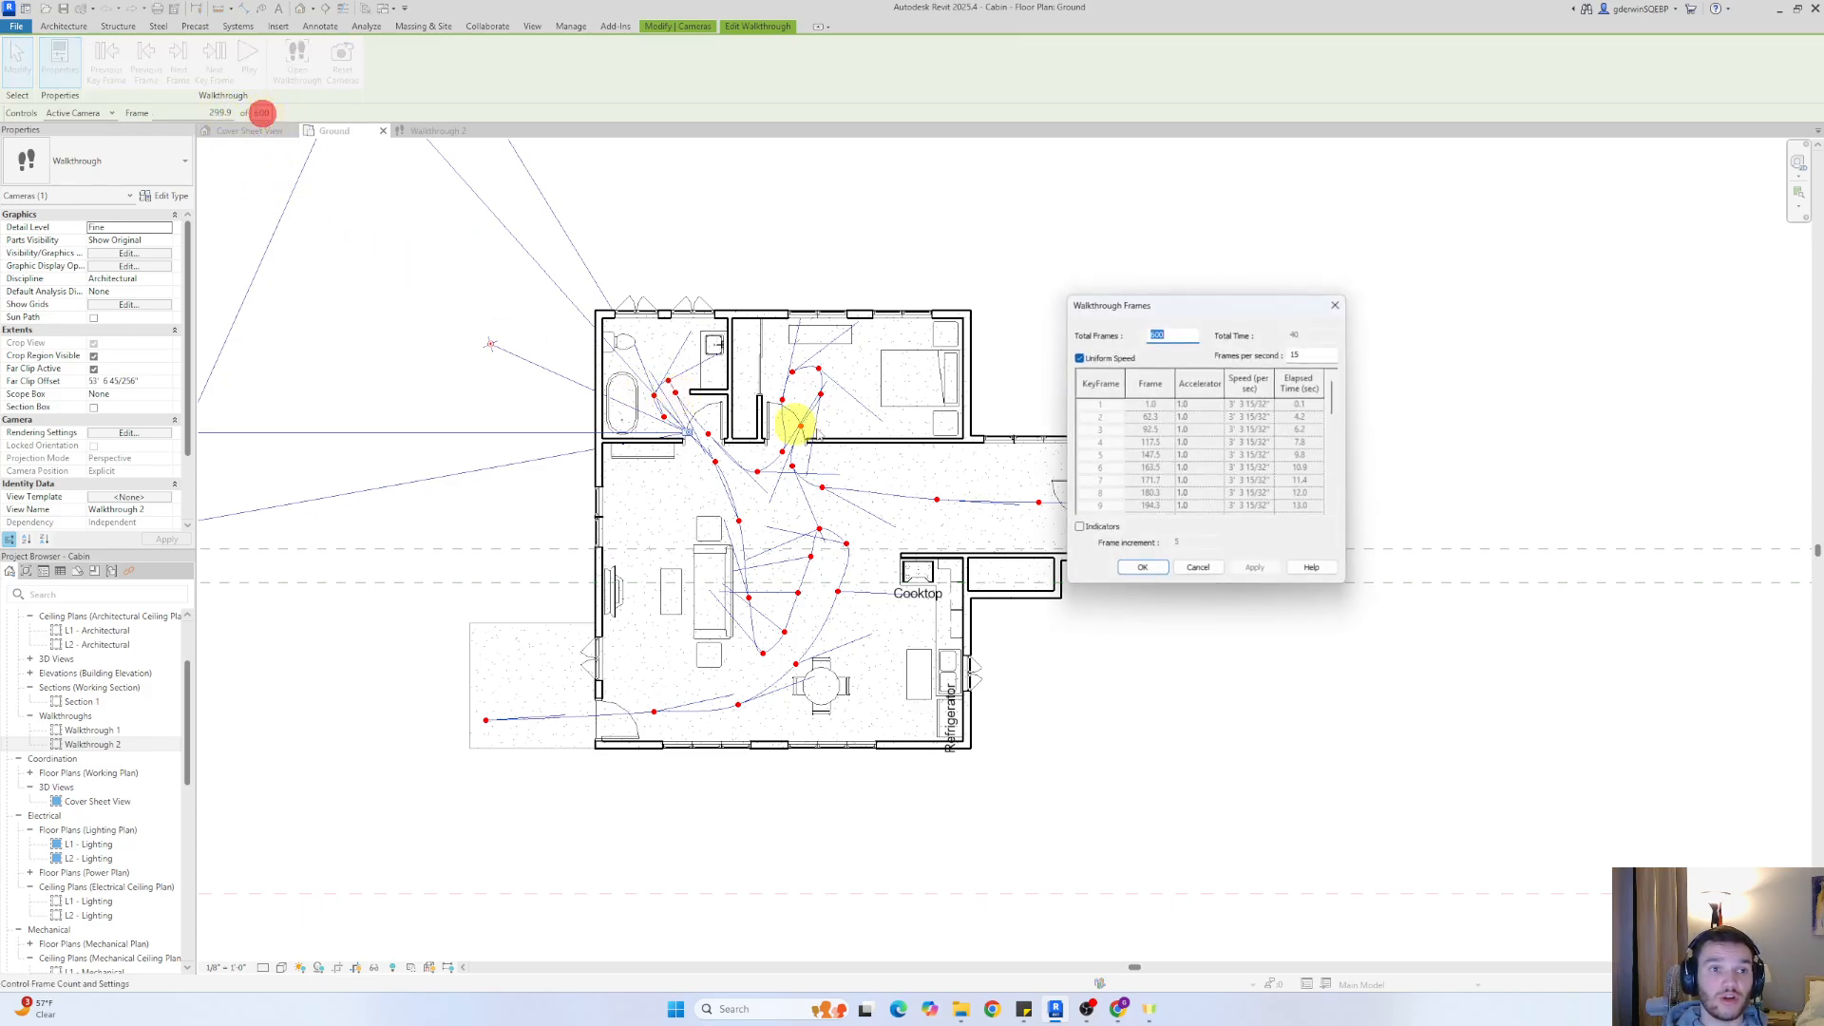
left_click_drag(1226, 307, 1345, 326)
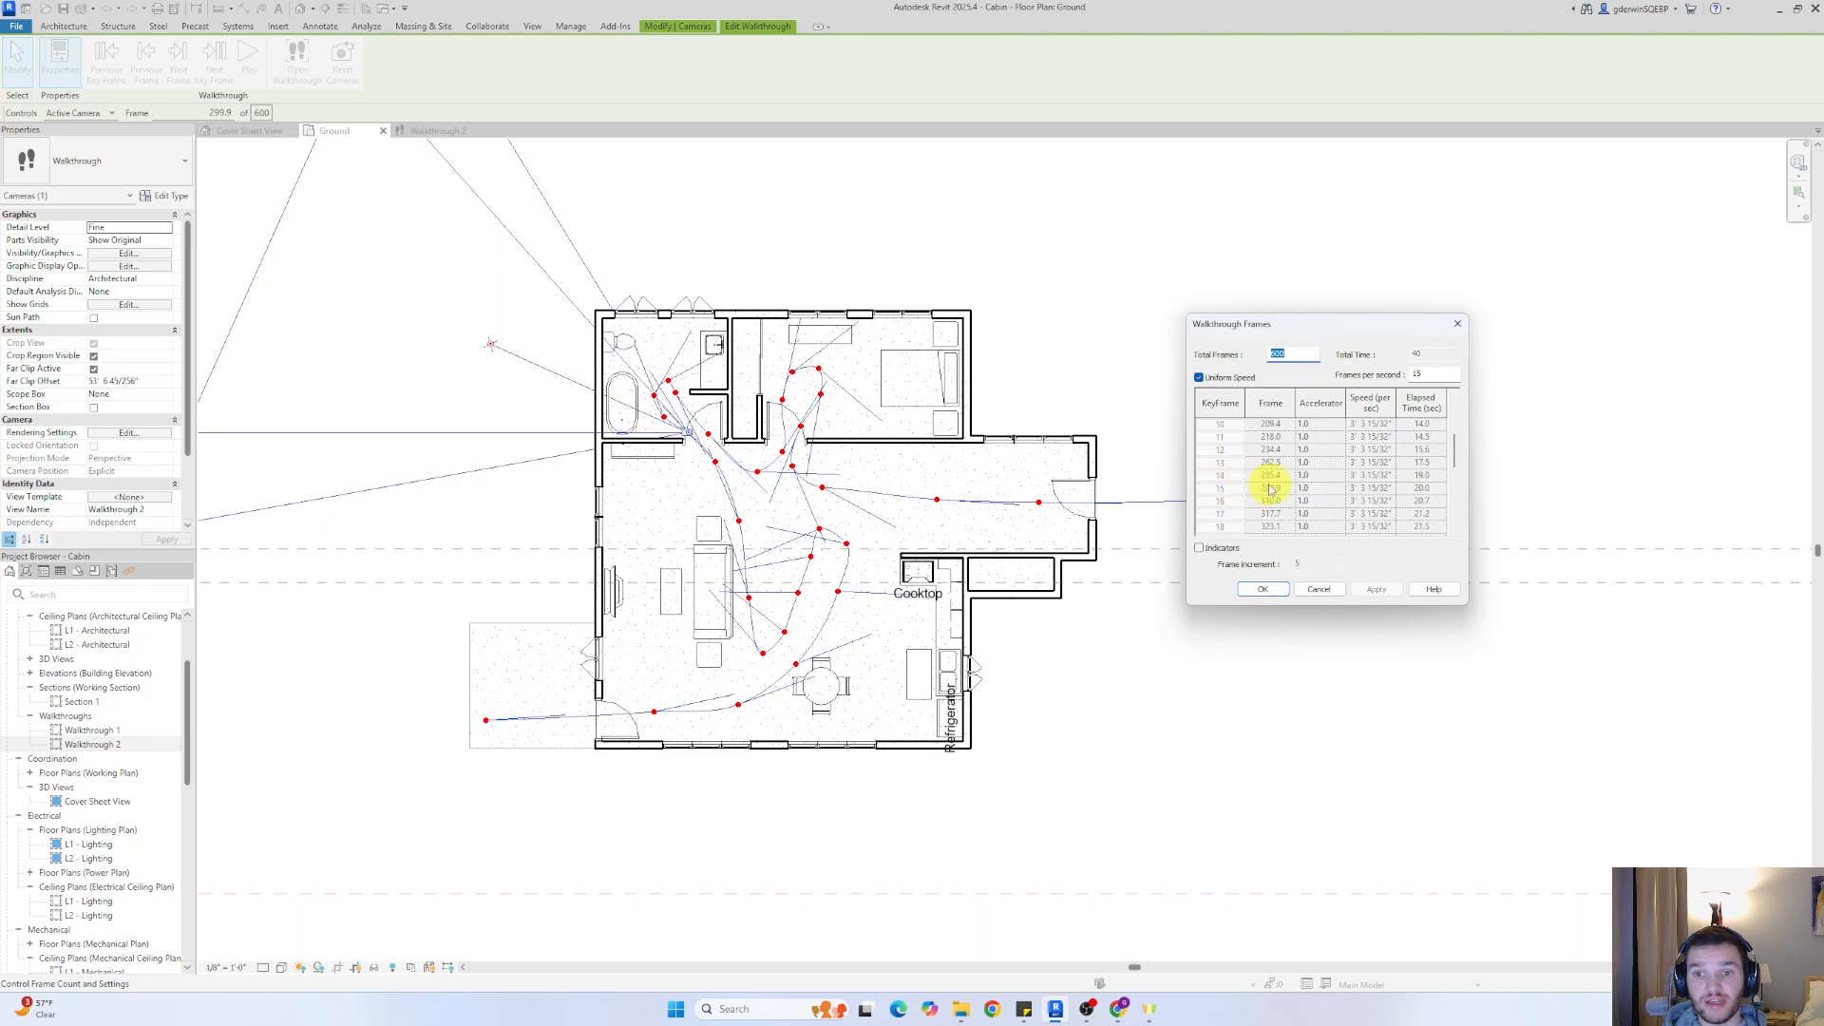
left_click(1198, 378)
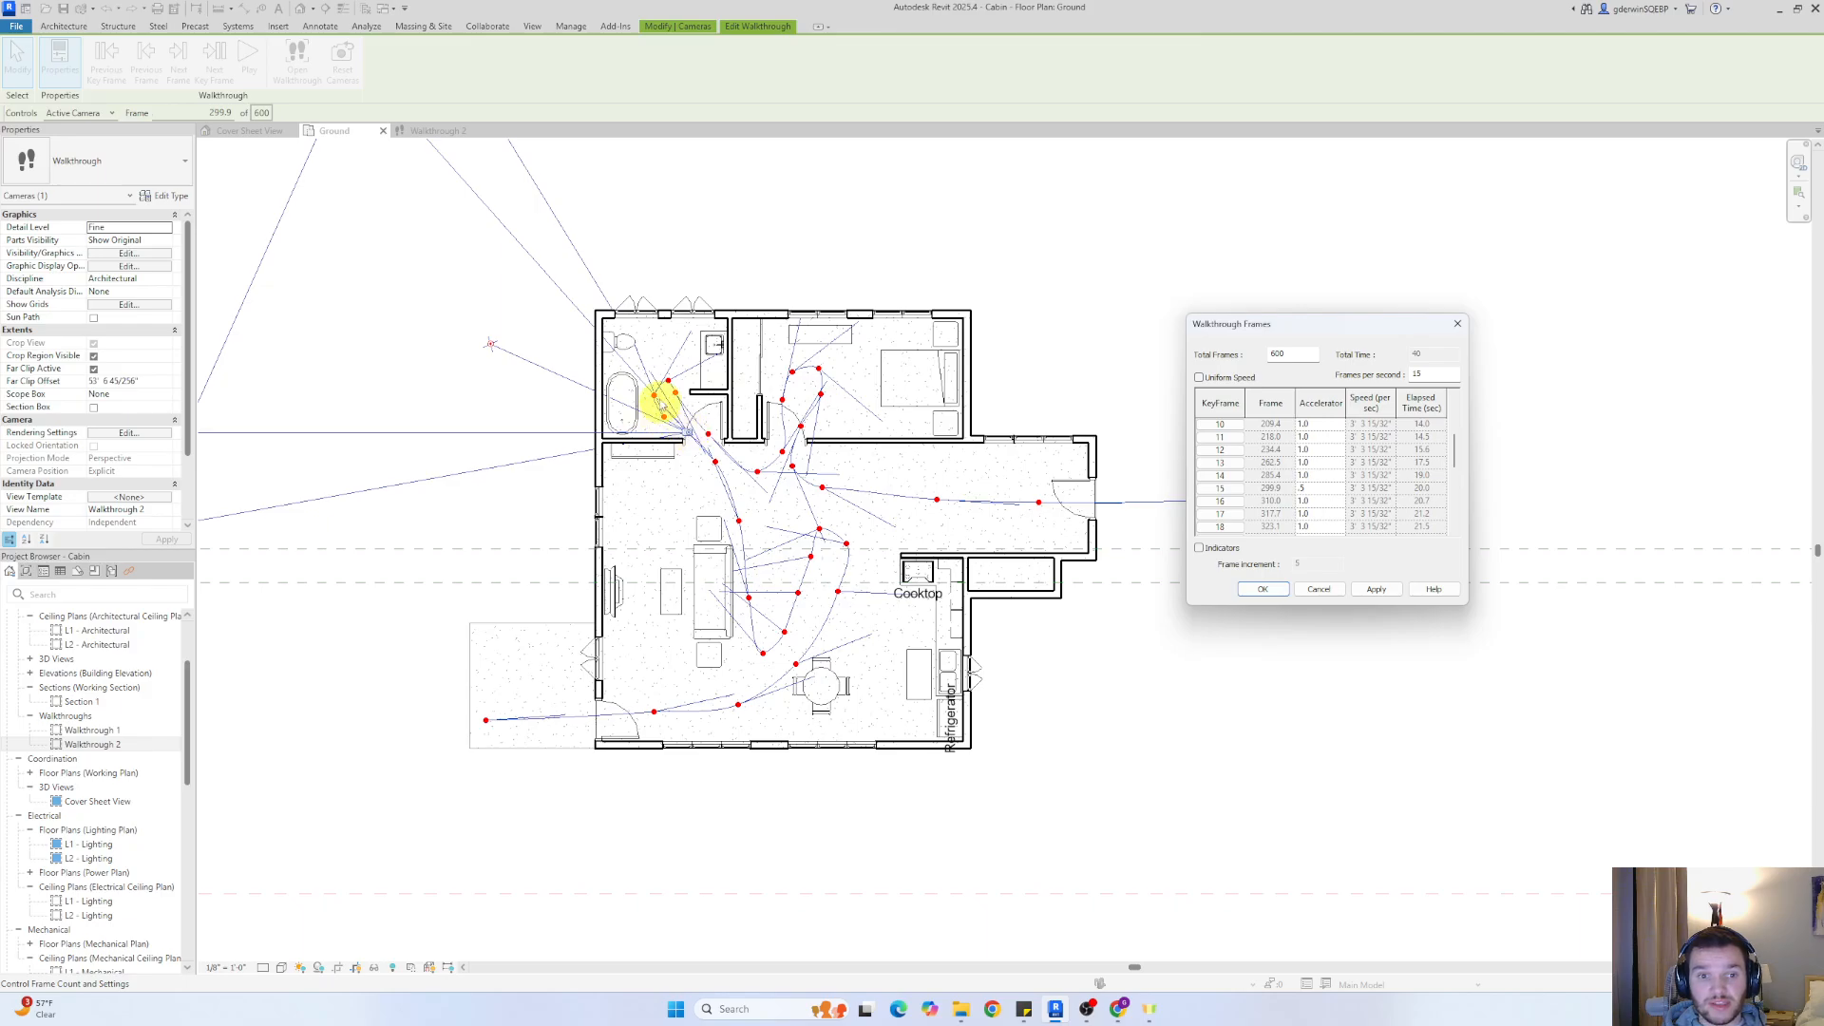
left_click(1309, 501)
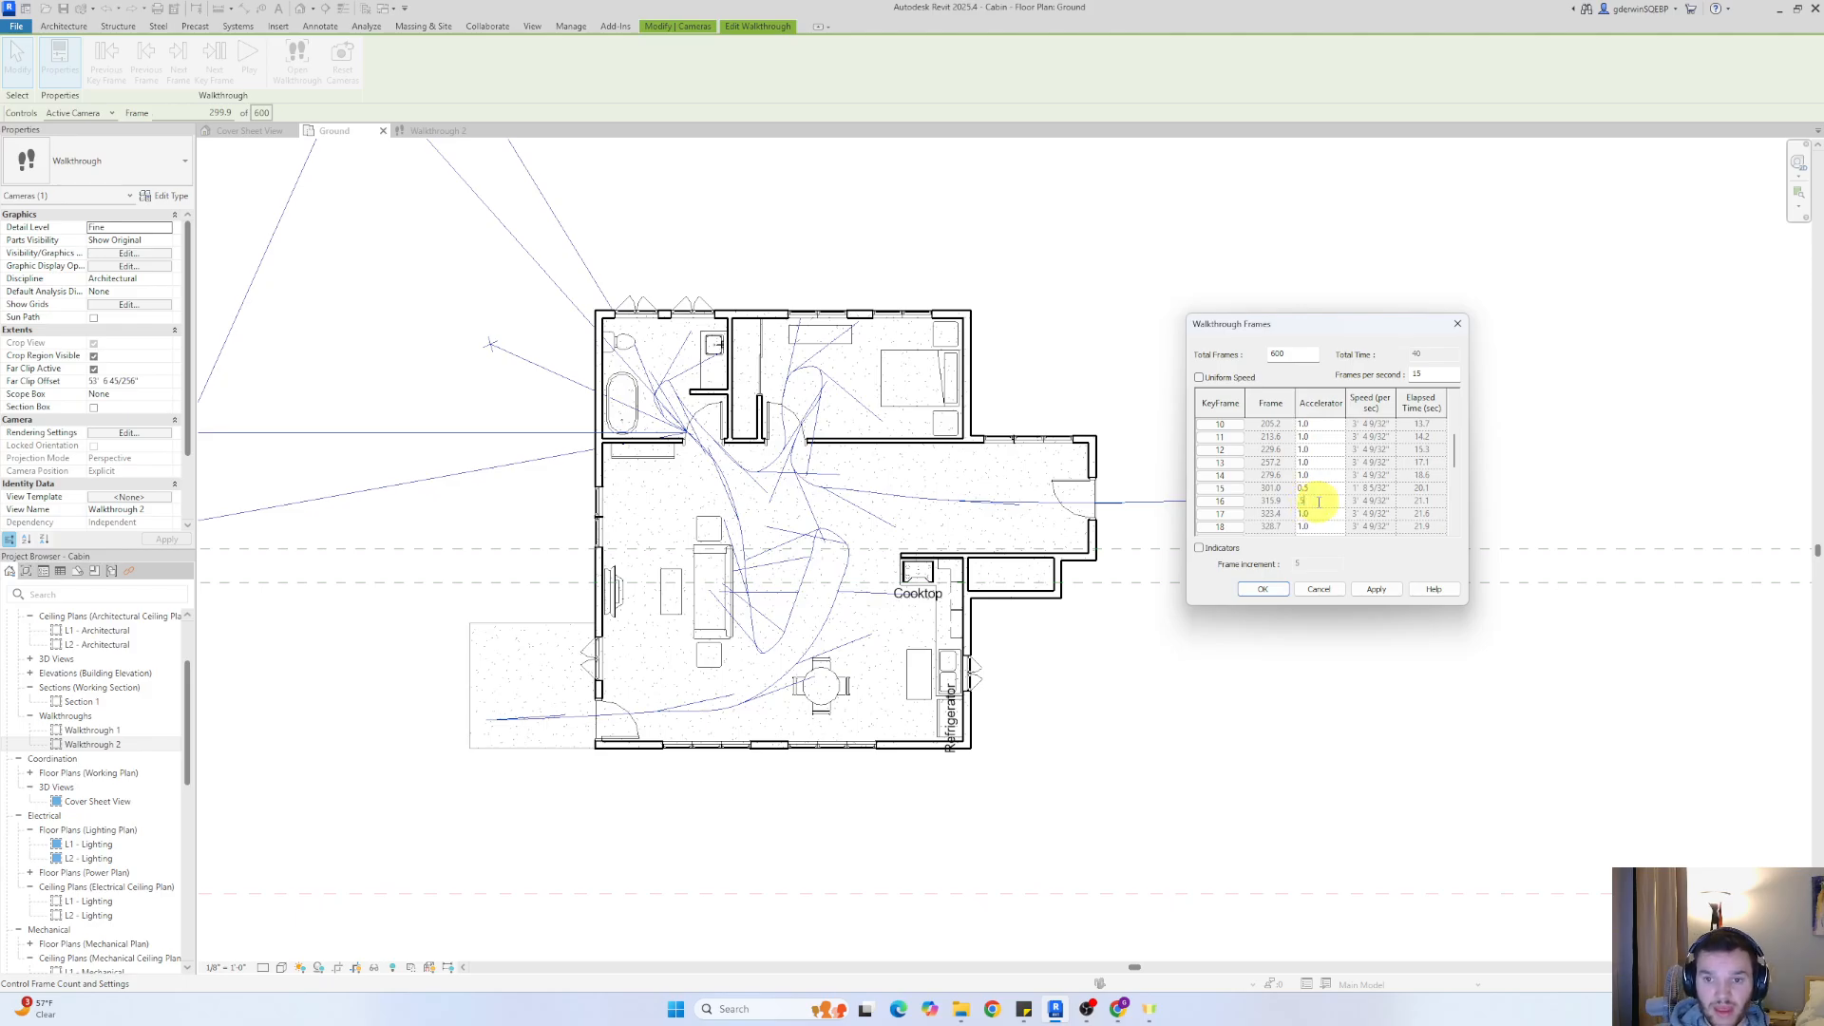
key("Return")
left_click(1307, 513)
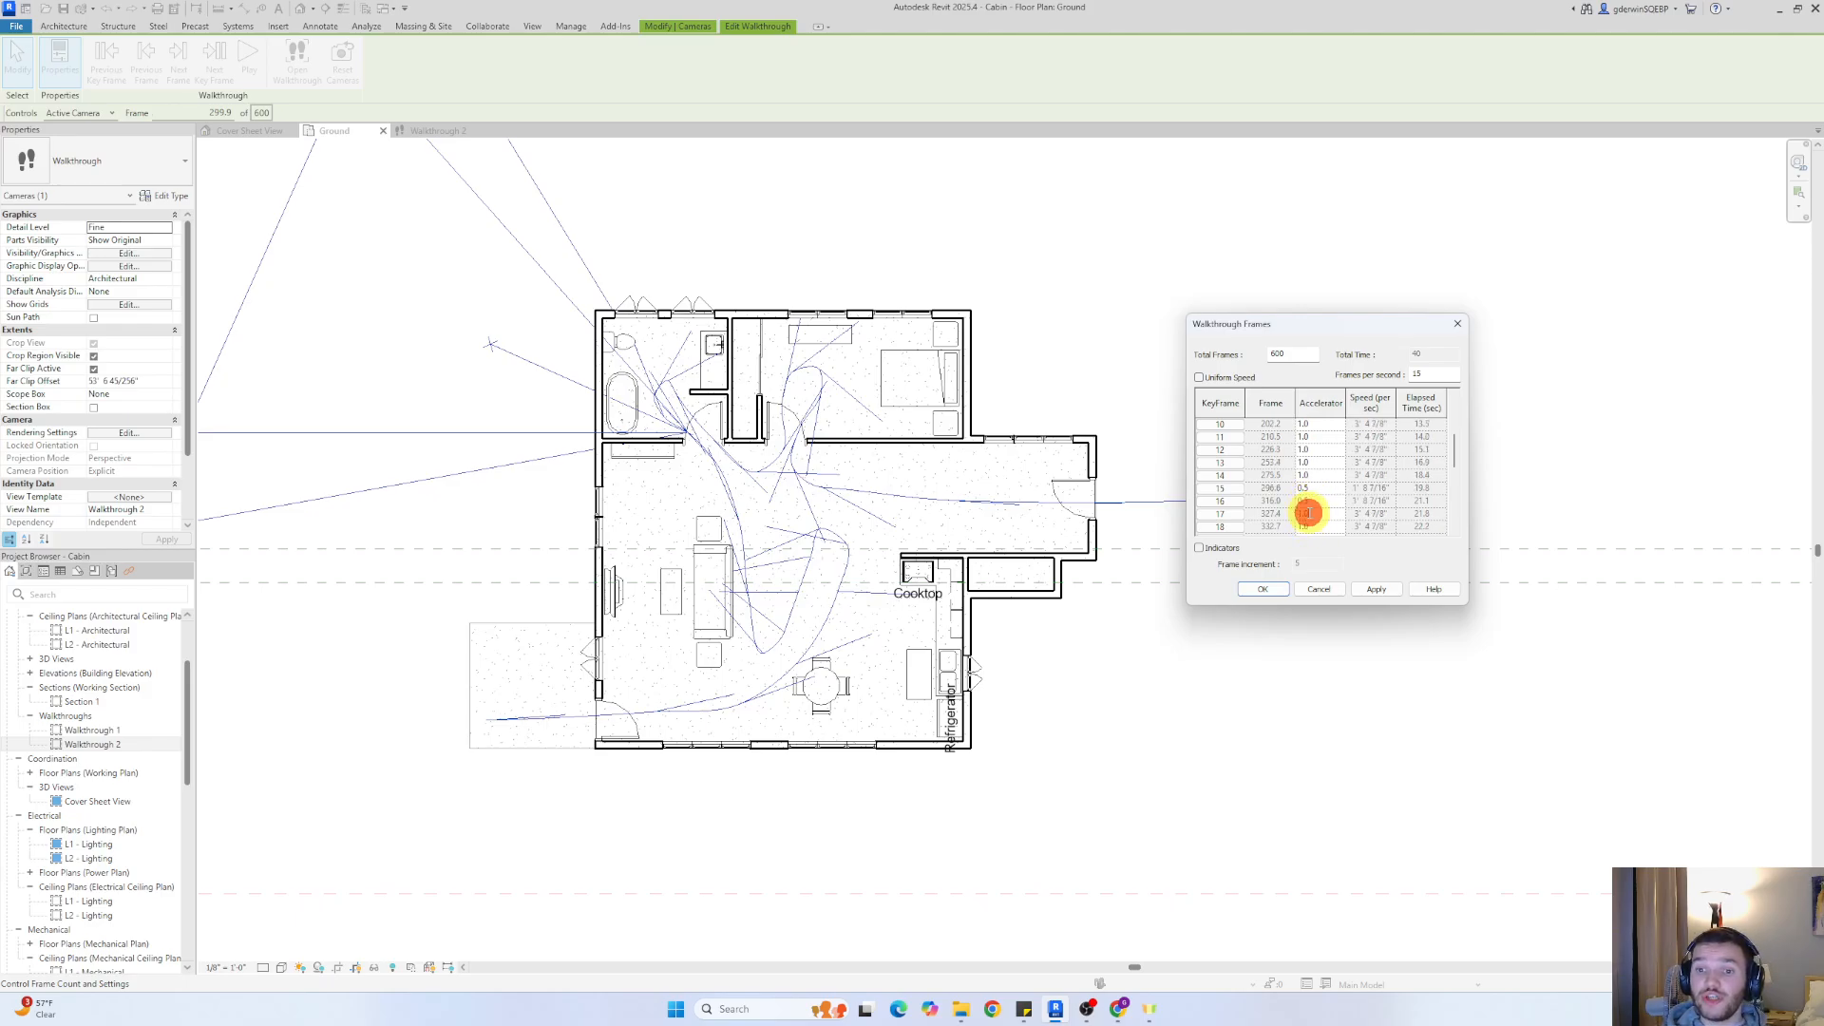
key("Return")
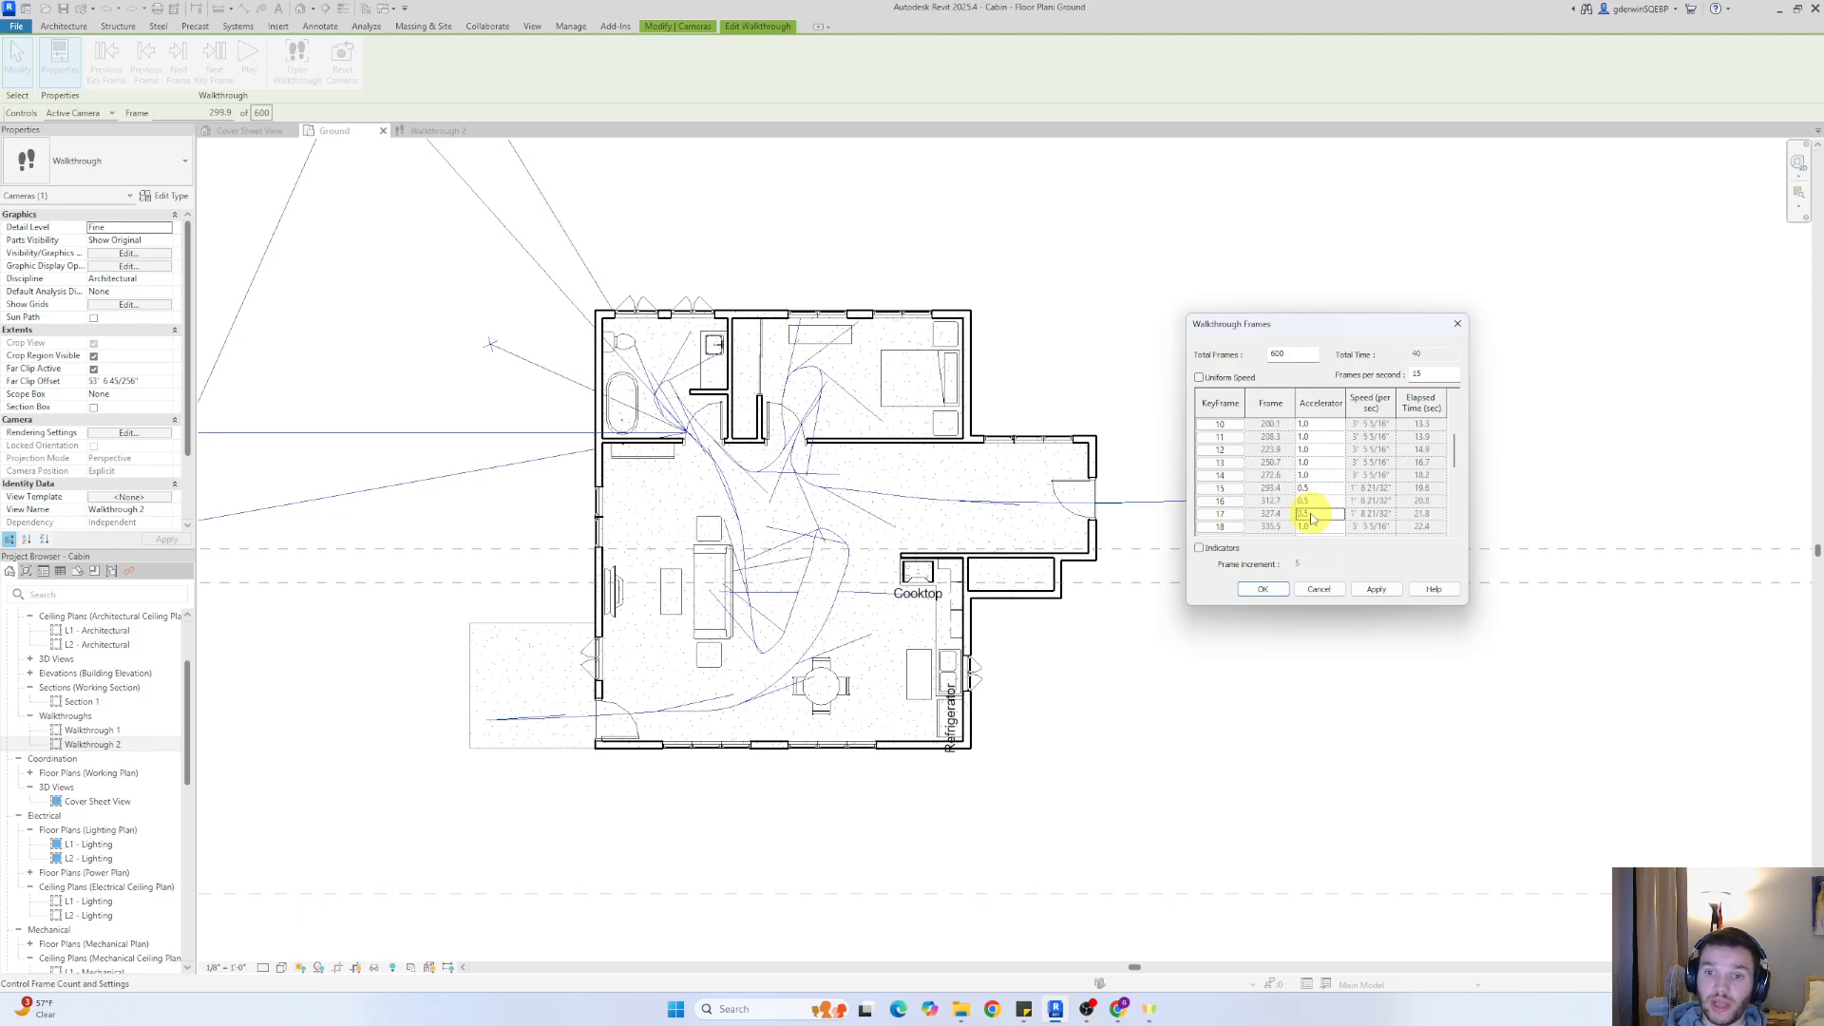
Set the accelerator of key frames 18 and 19 to 0.5 and apply the walkthrough frame settings
left_click(1323, 526)
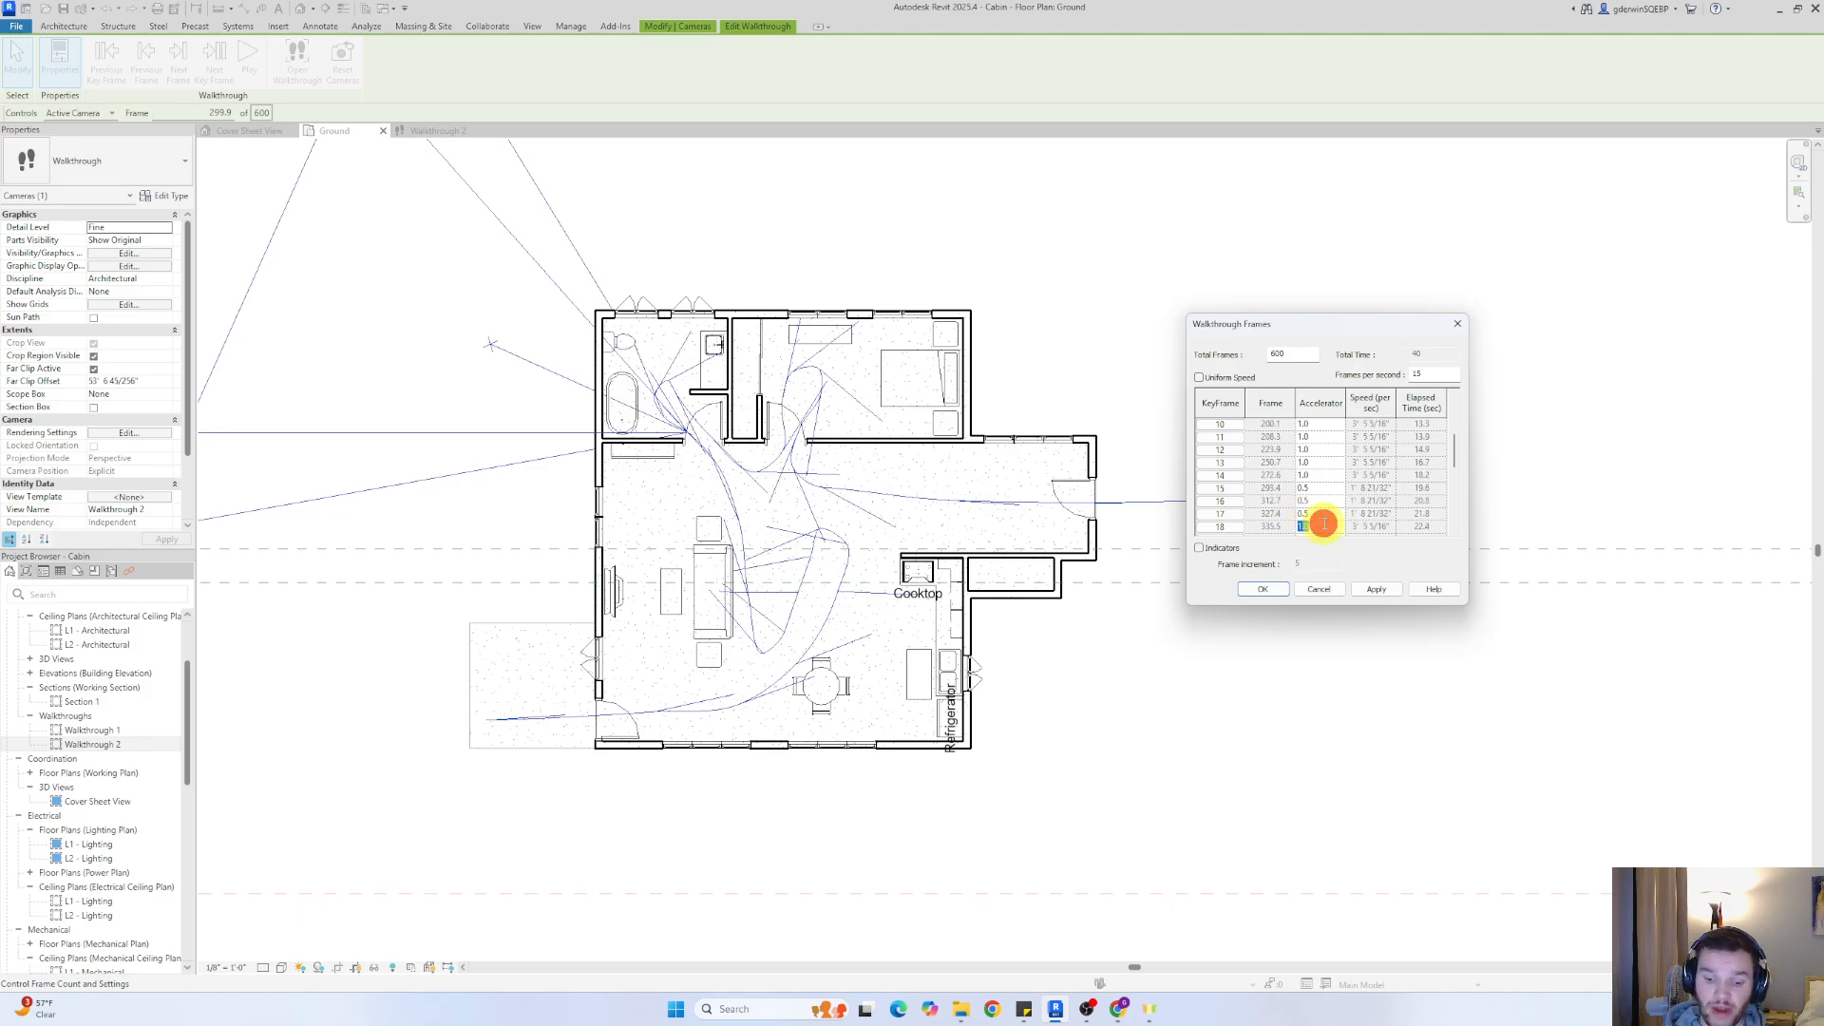
type(".5")
key("Return")
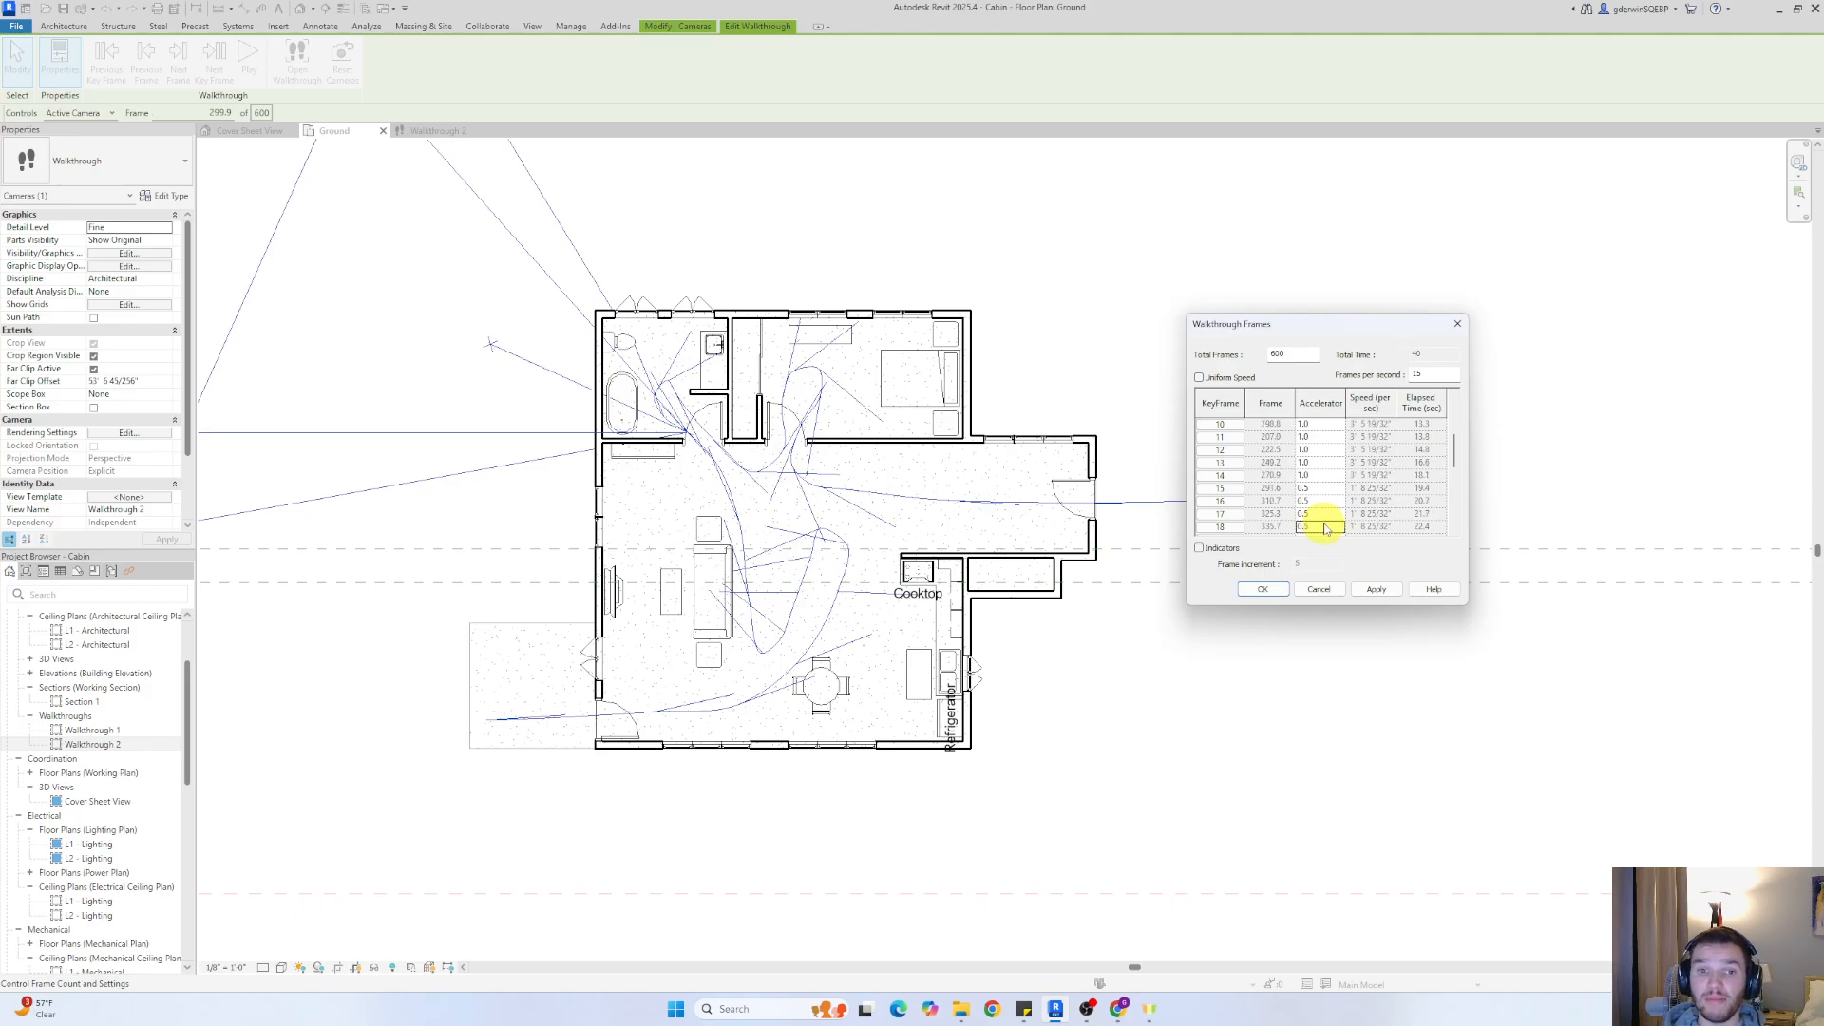
scroll(1331, 497, "down", 2)
left_click(1309, 460)
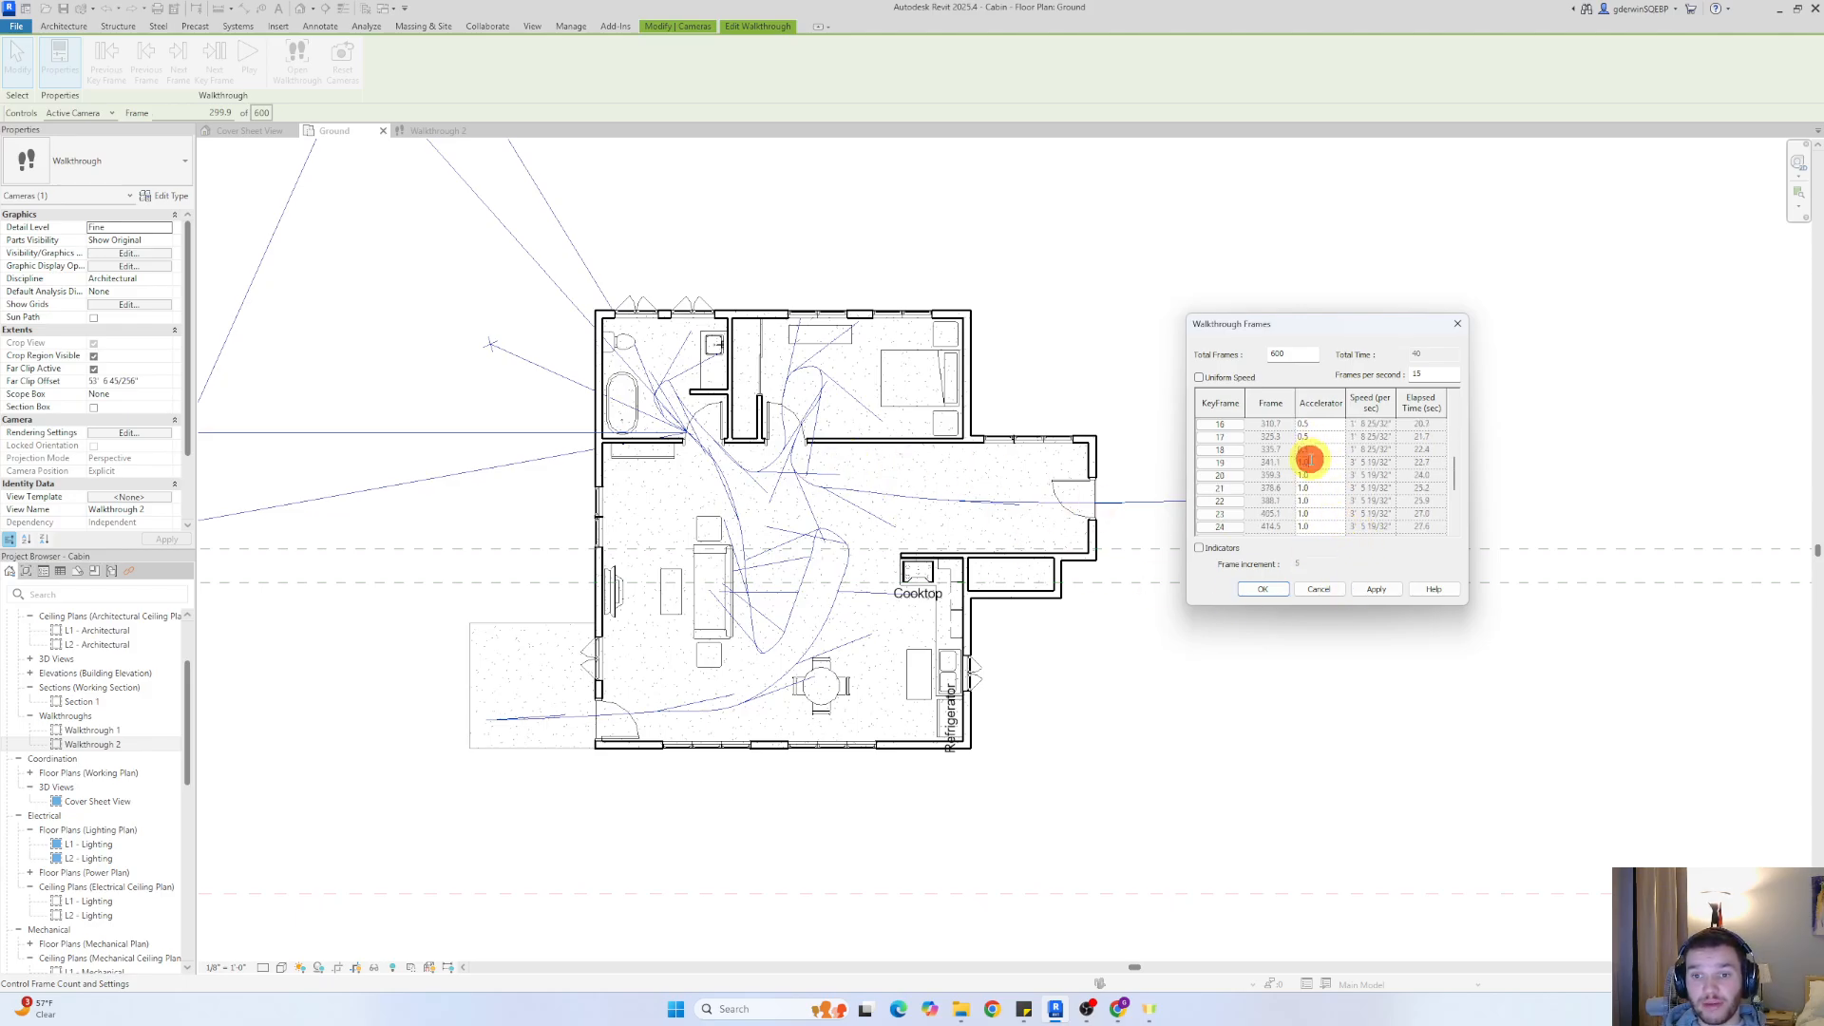
type(".5")
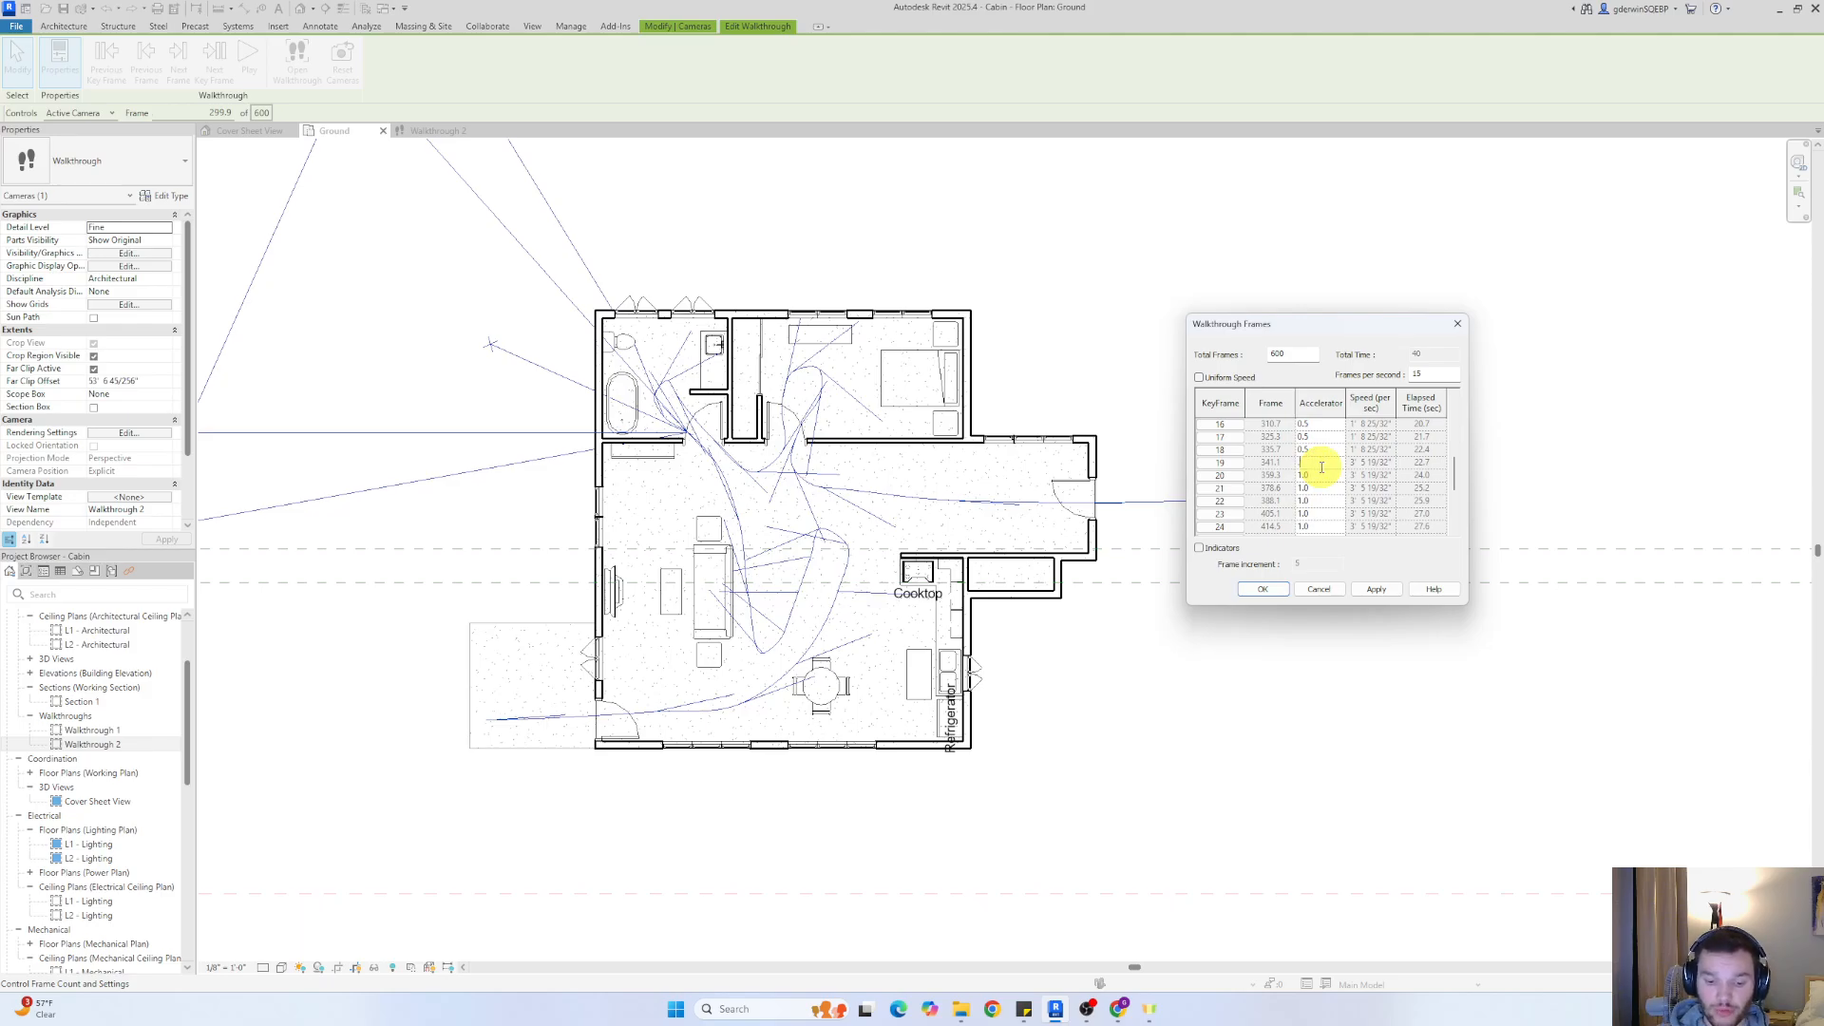
key("Return")
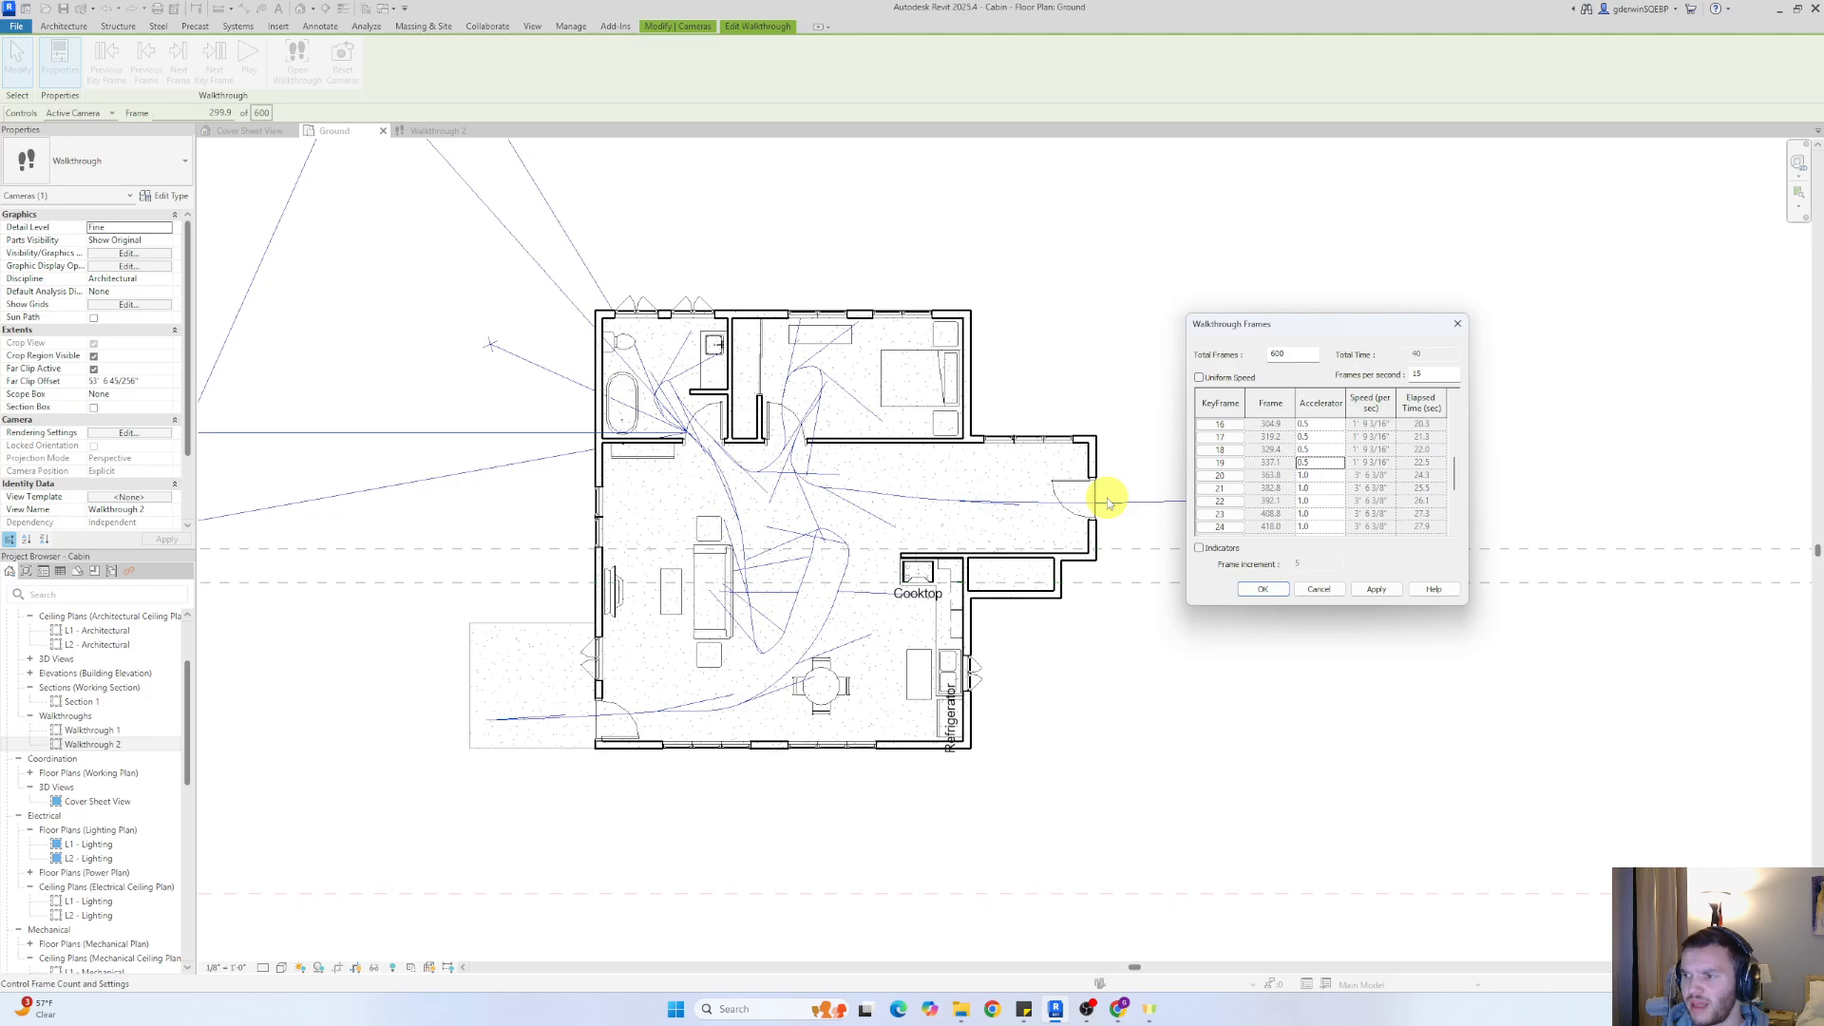
left_click(1377, 590)
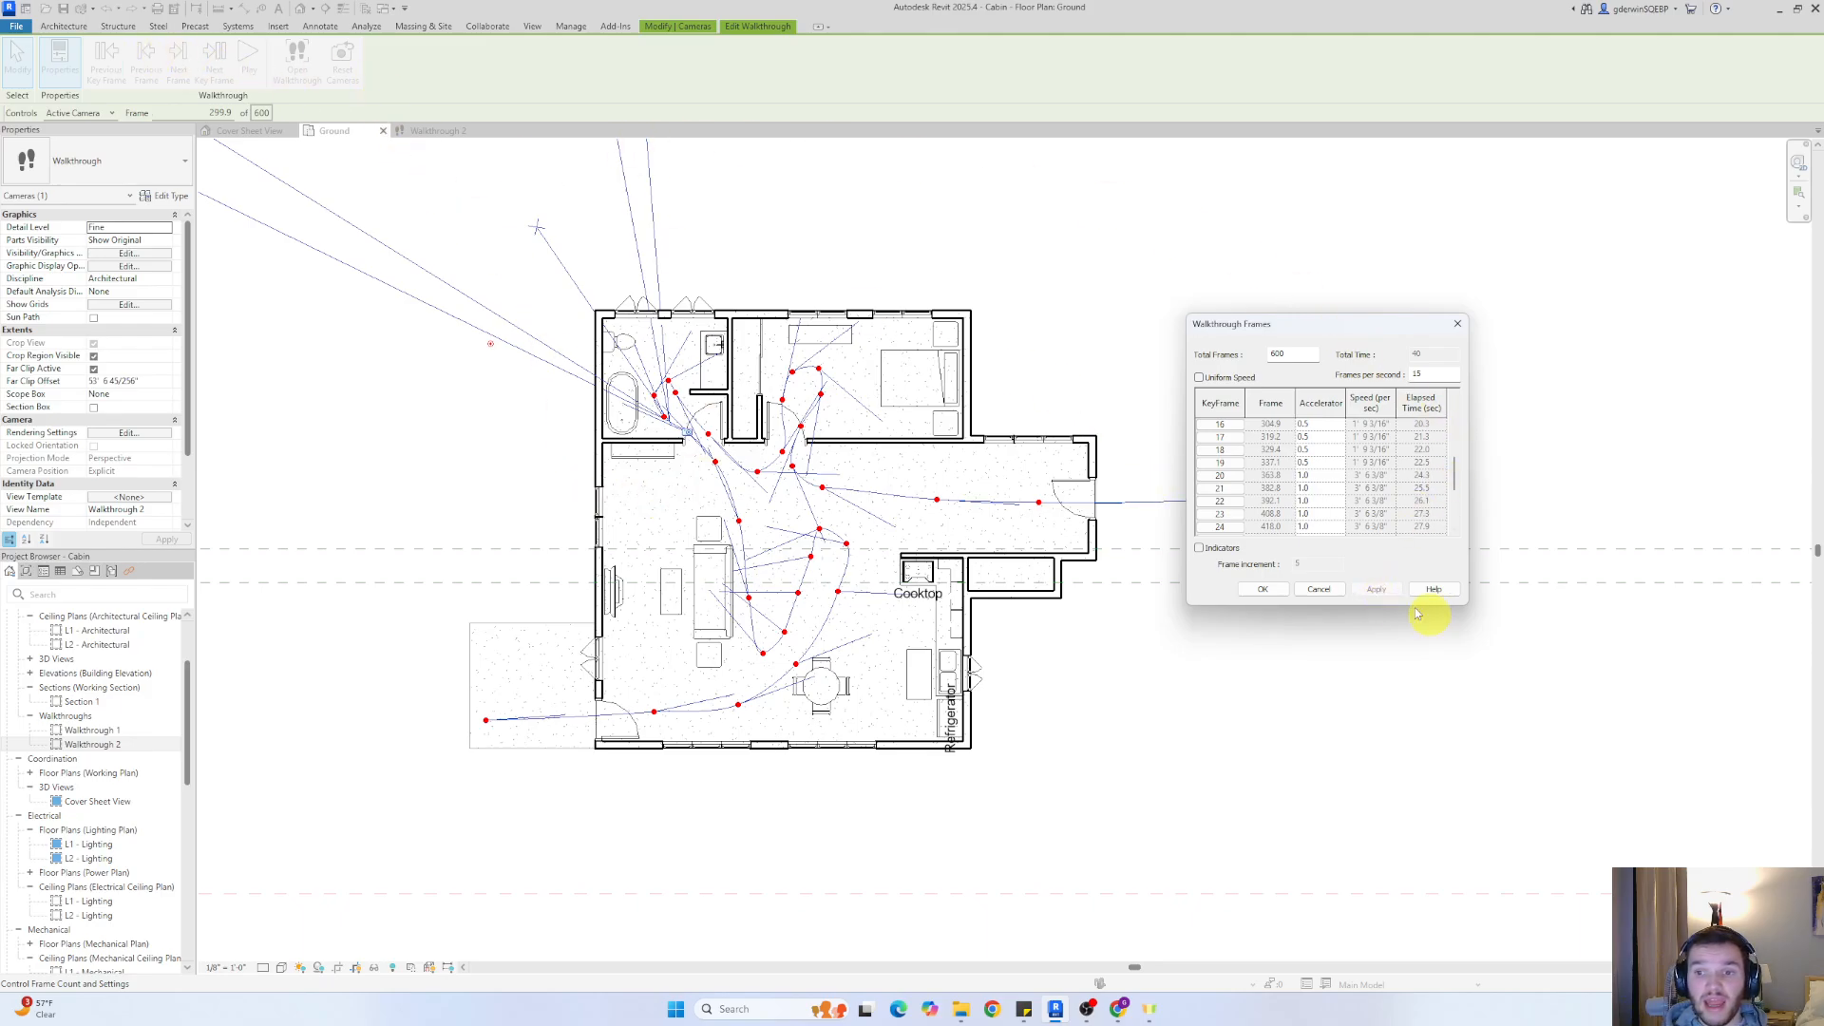
left_click(1262, 588)
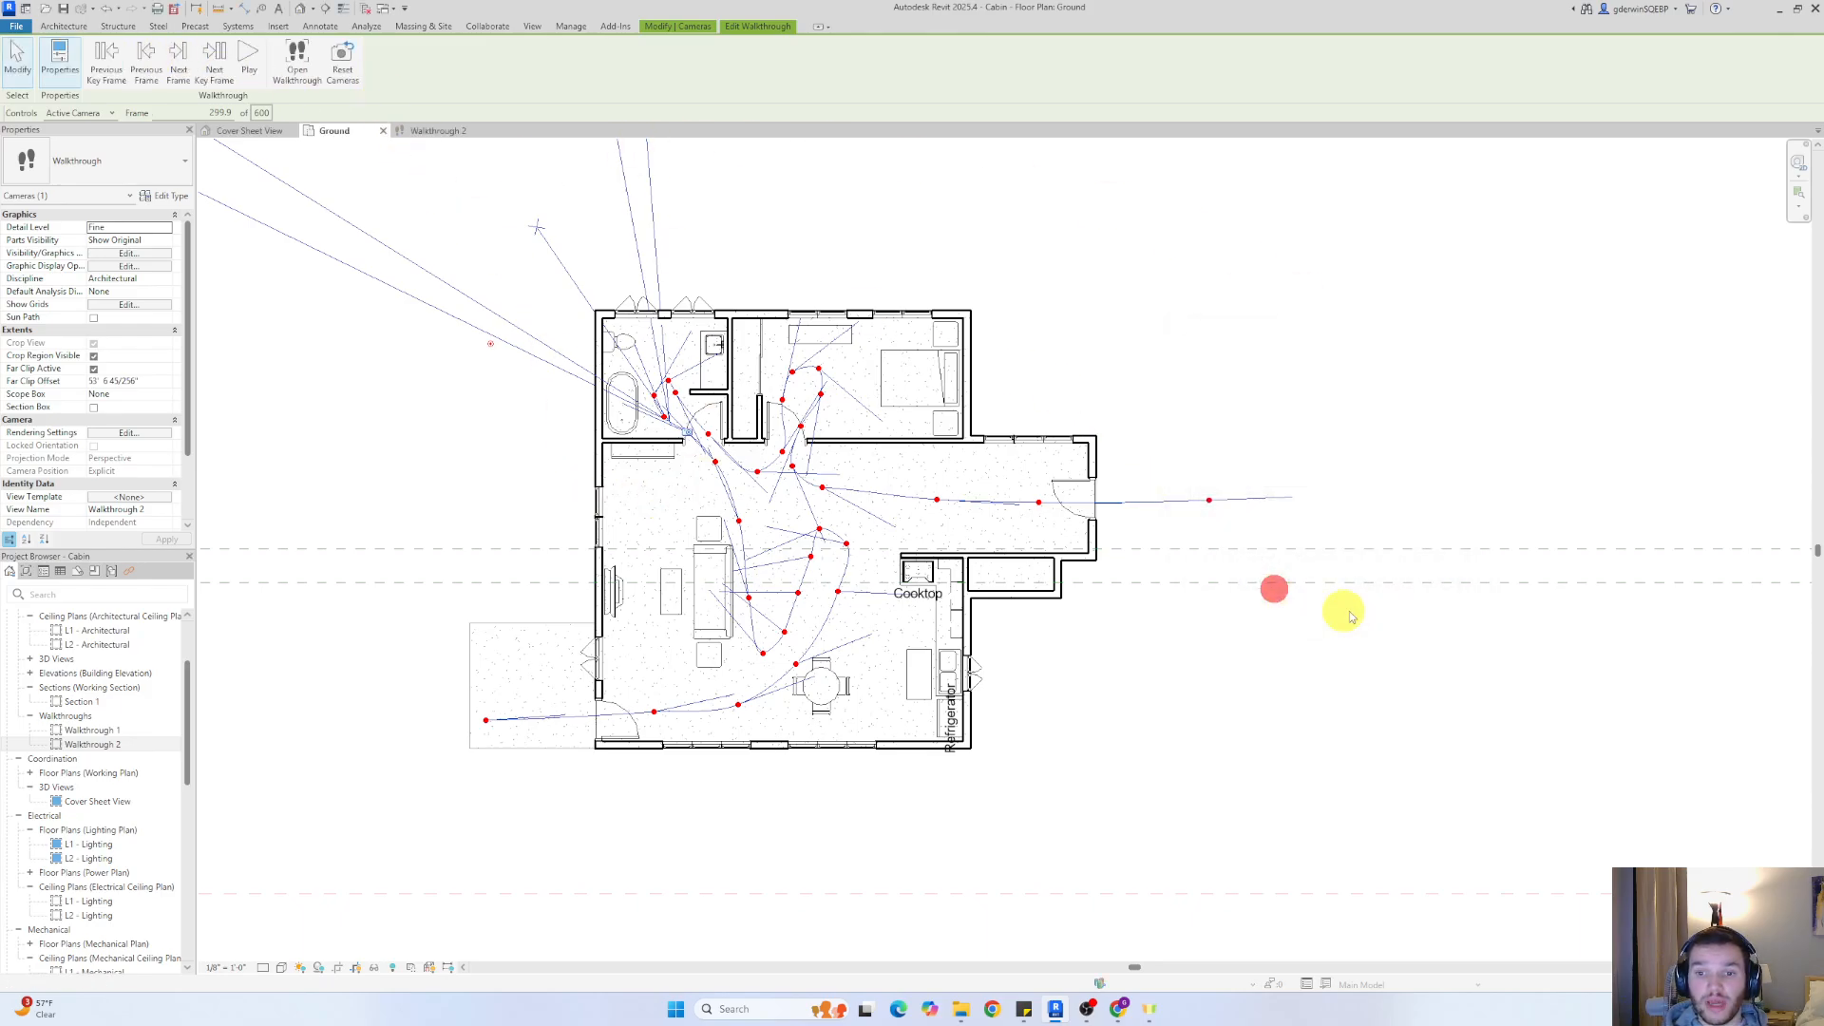
Return the walkthrough to its first key frame and play it in the Walkthrough 2 view
left_click(122, 57)
left_click(118, 57)
left_click(117, 59)
left_click(116, 59)
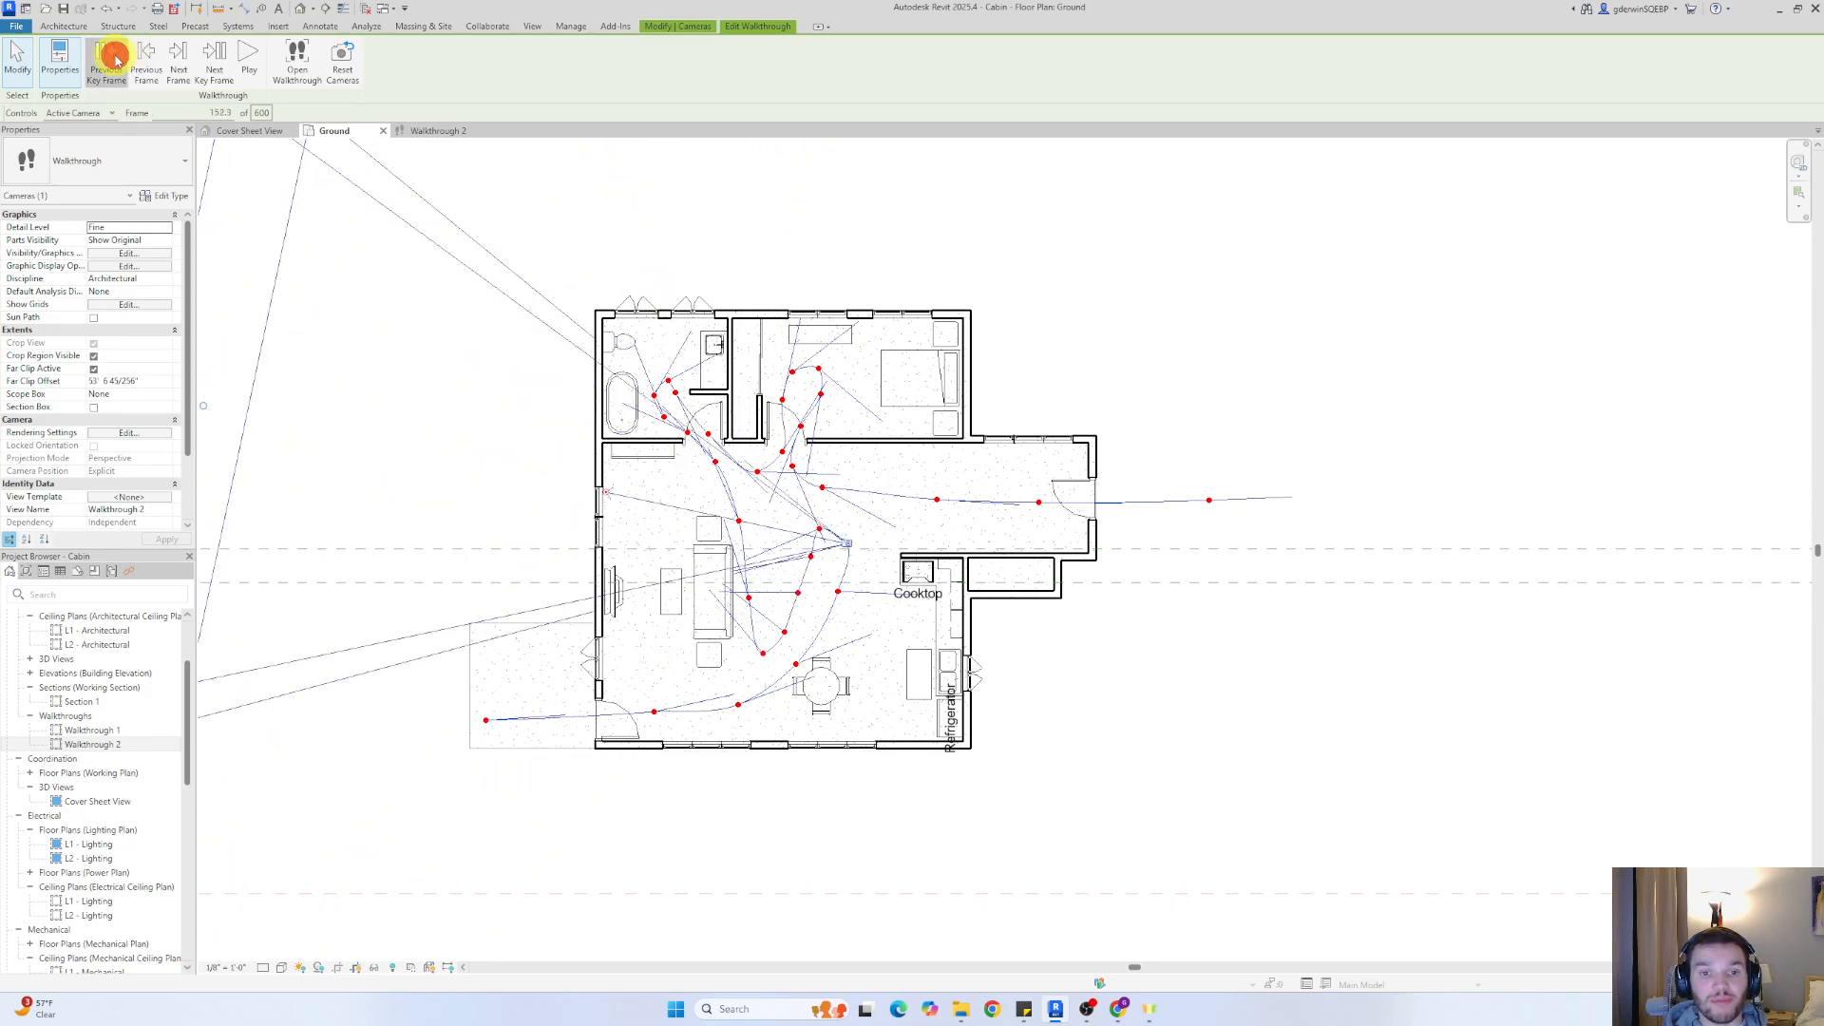
left_click(116, 59)
left_click(116, 59)
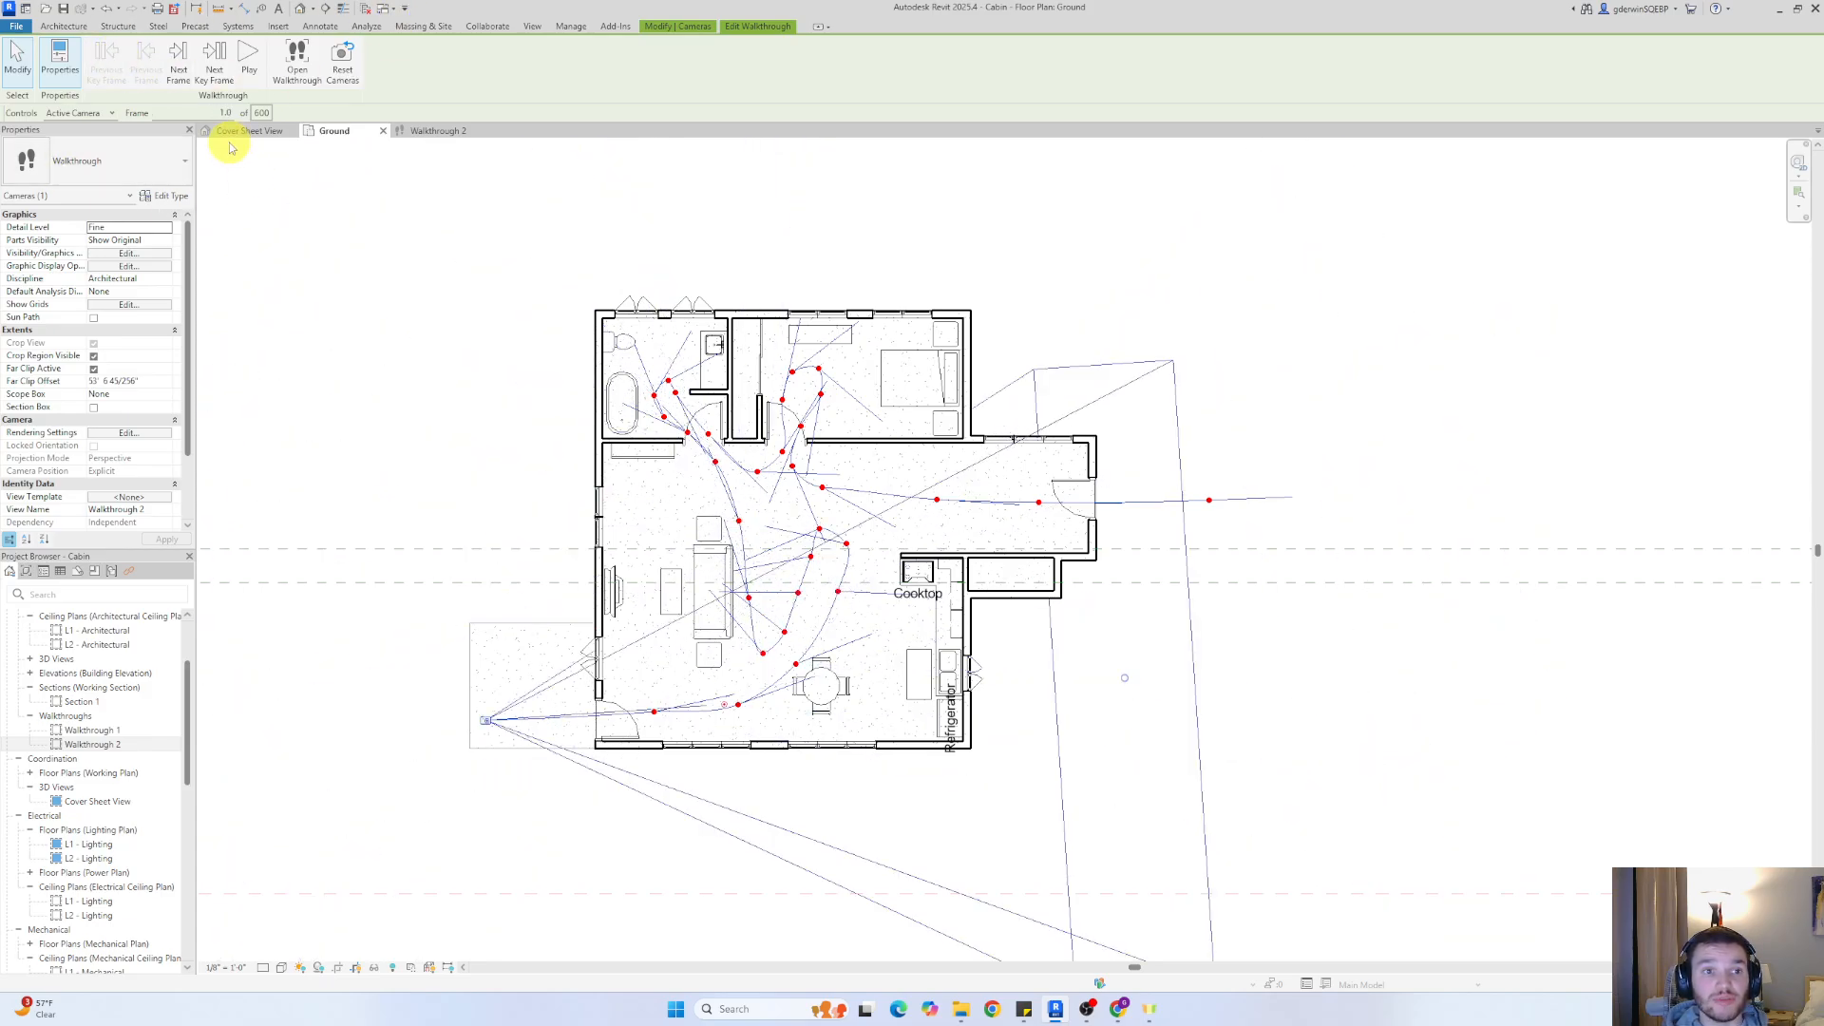
left_click(442, 134)
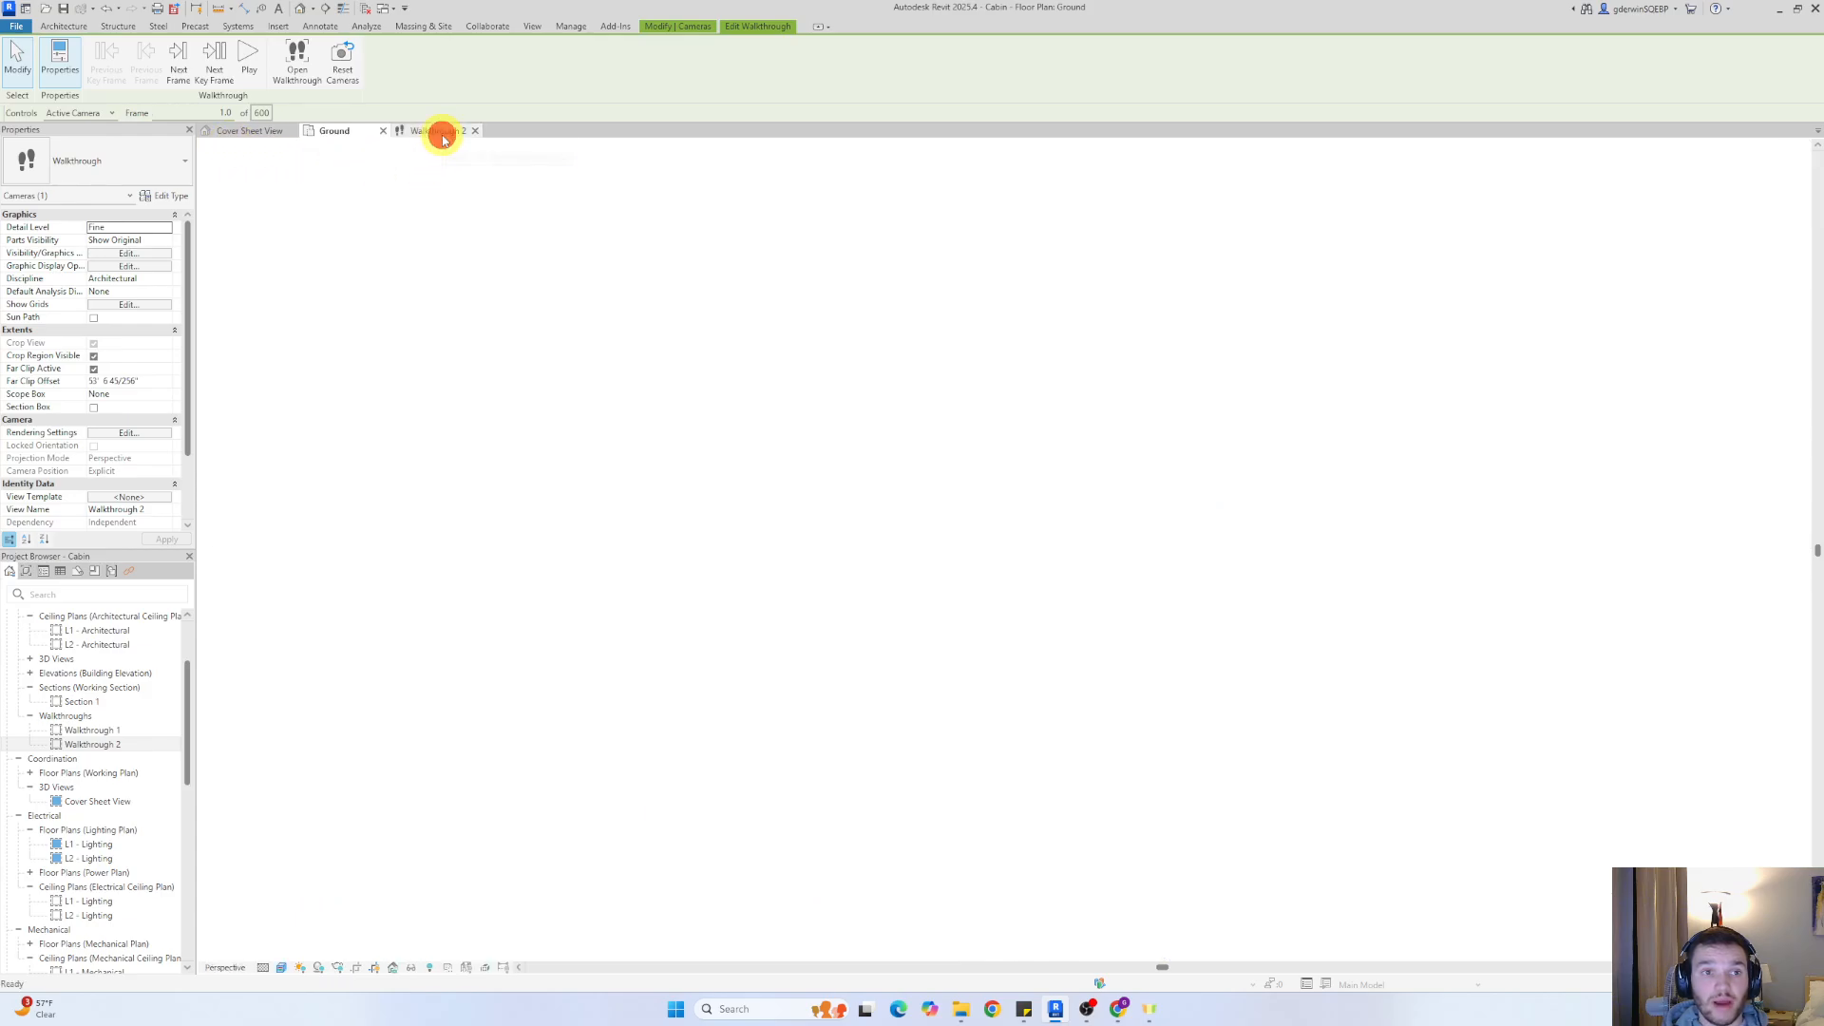
left_click(257, 72)
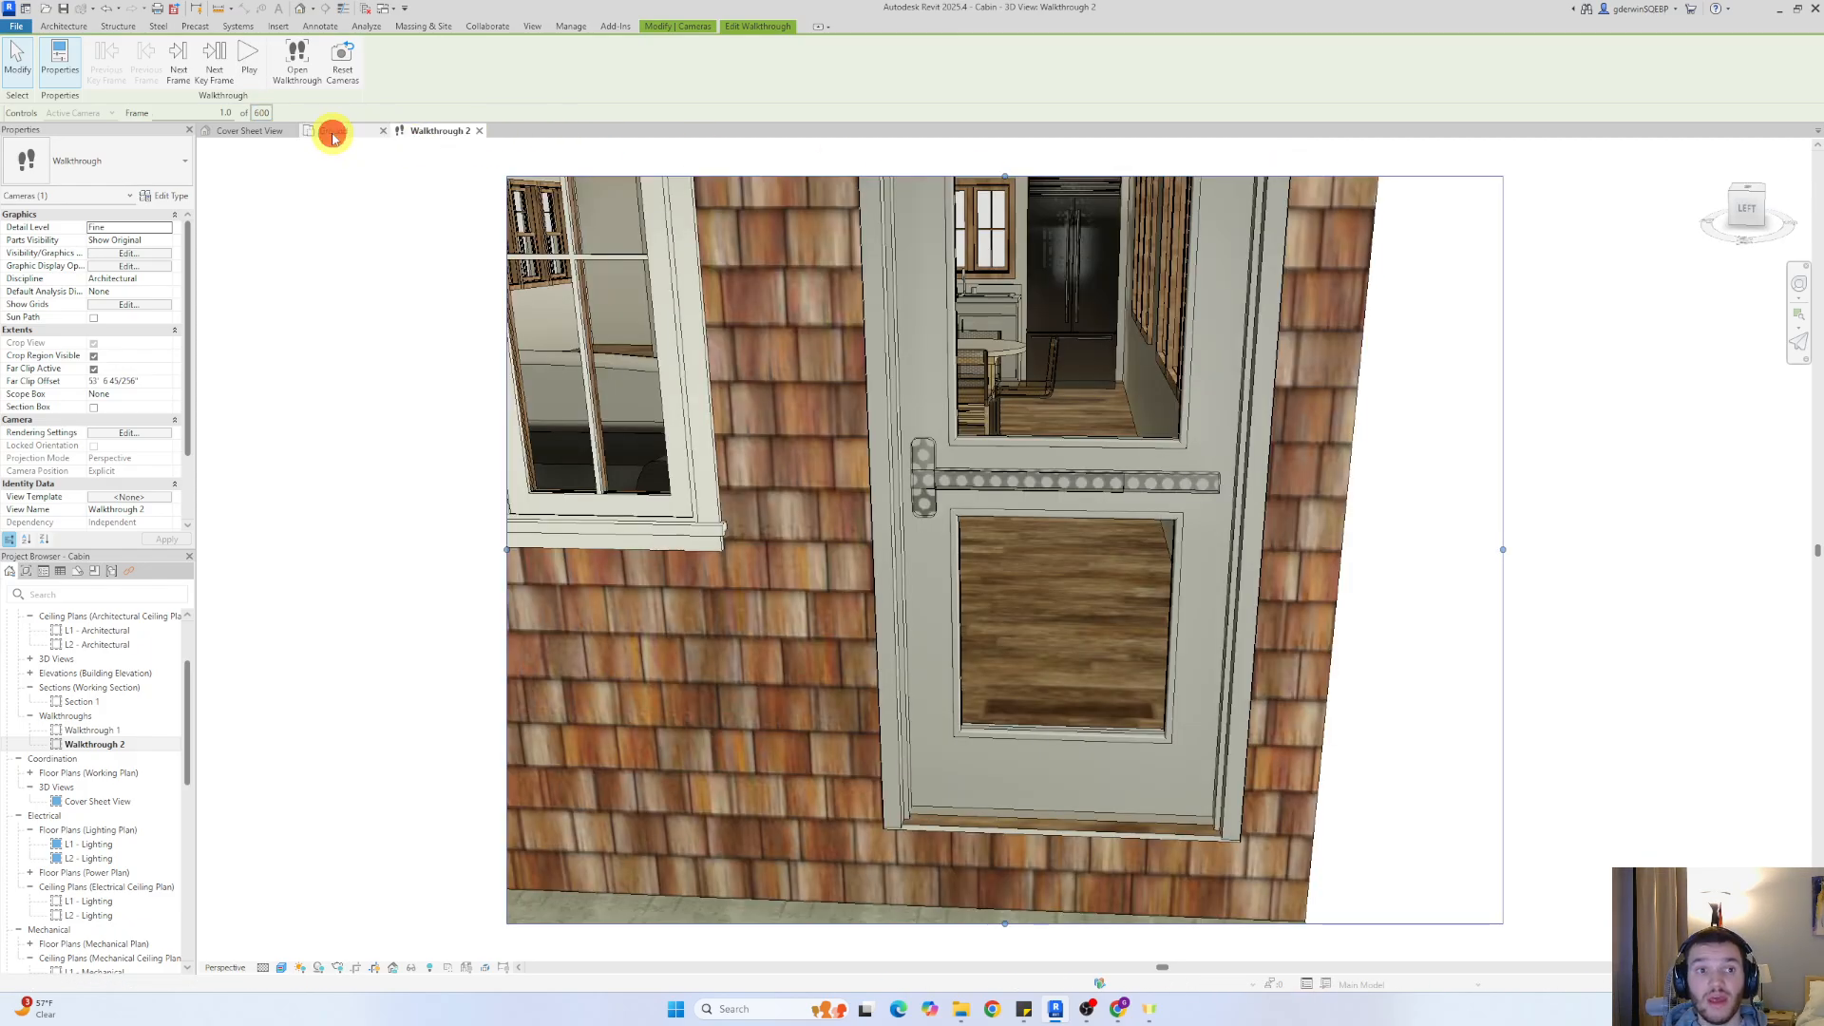
In the Ground floor plan, show the Walkthrough 2 camera and reopen its walkthrough for editing
left_click(334, 131)
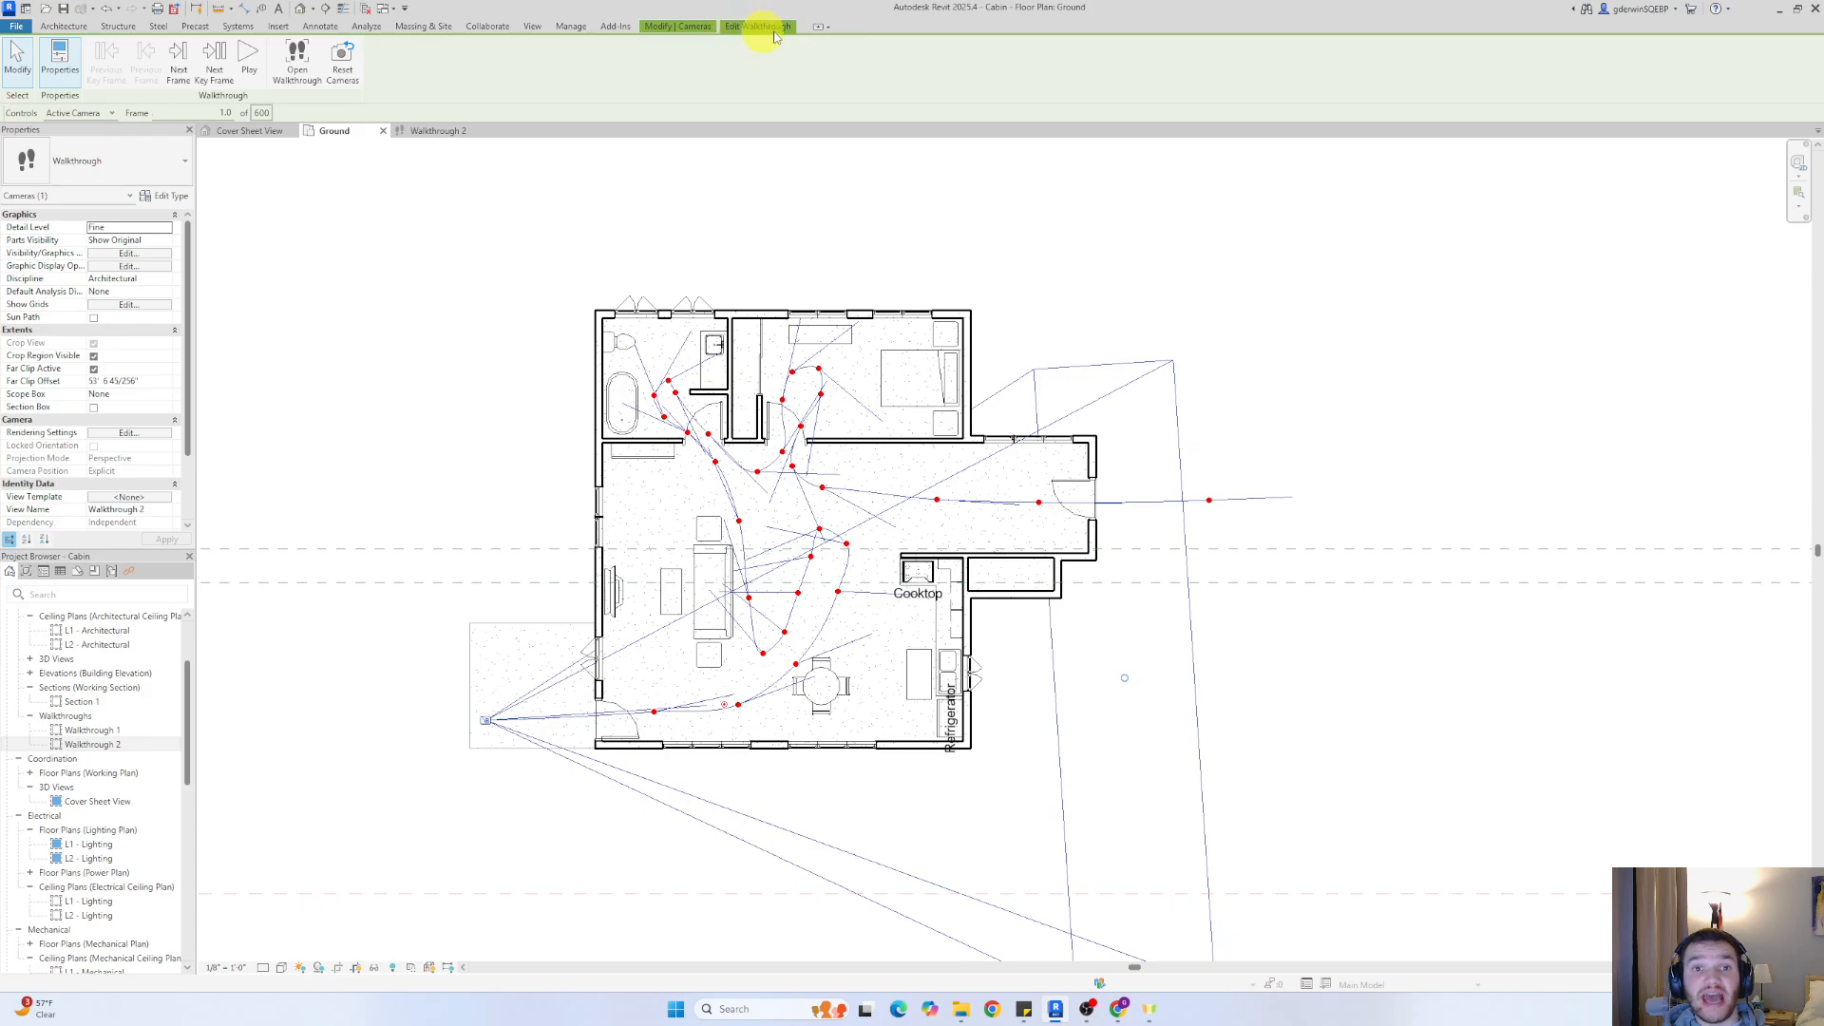
left_click(673, 25)
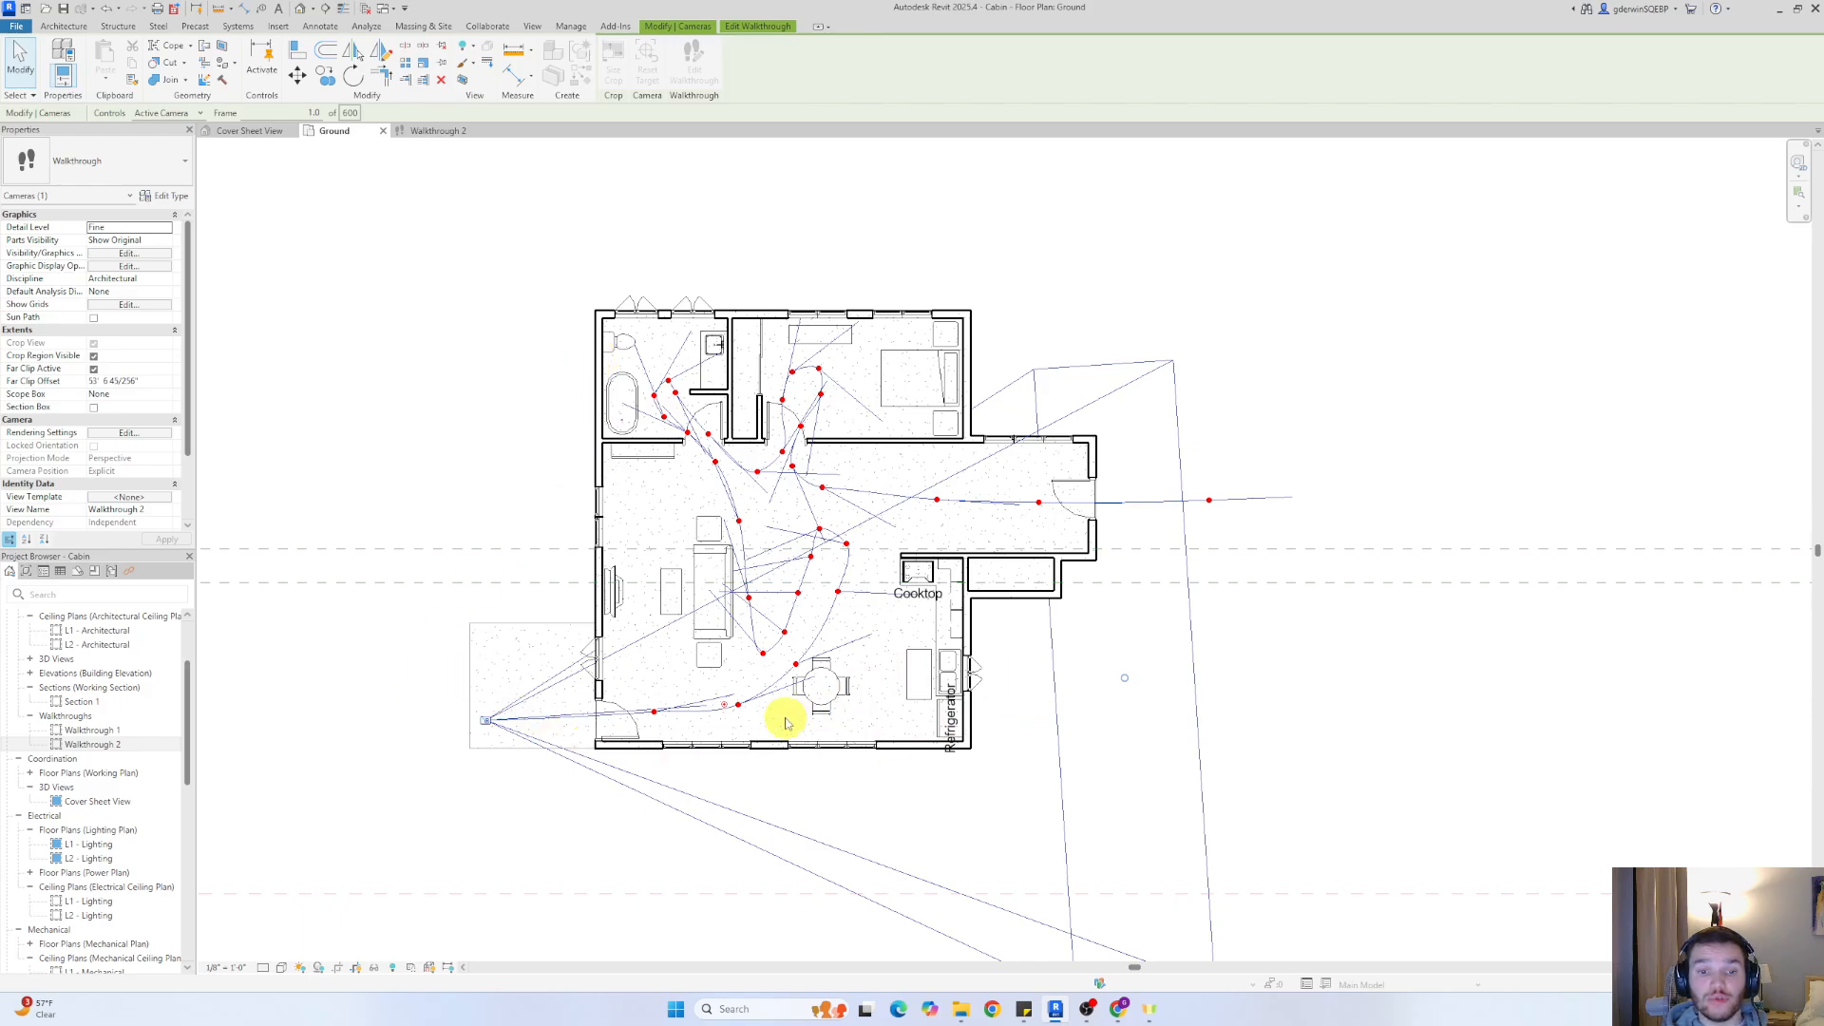
left_click(723, 703)
left_click_drag(678, 568, 761, 689)
left_click(897, 698)
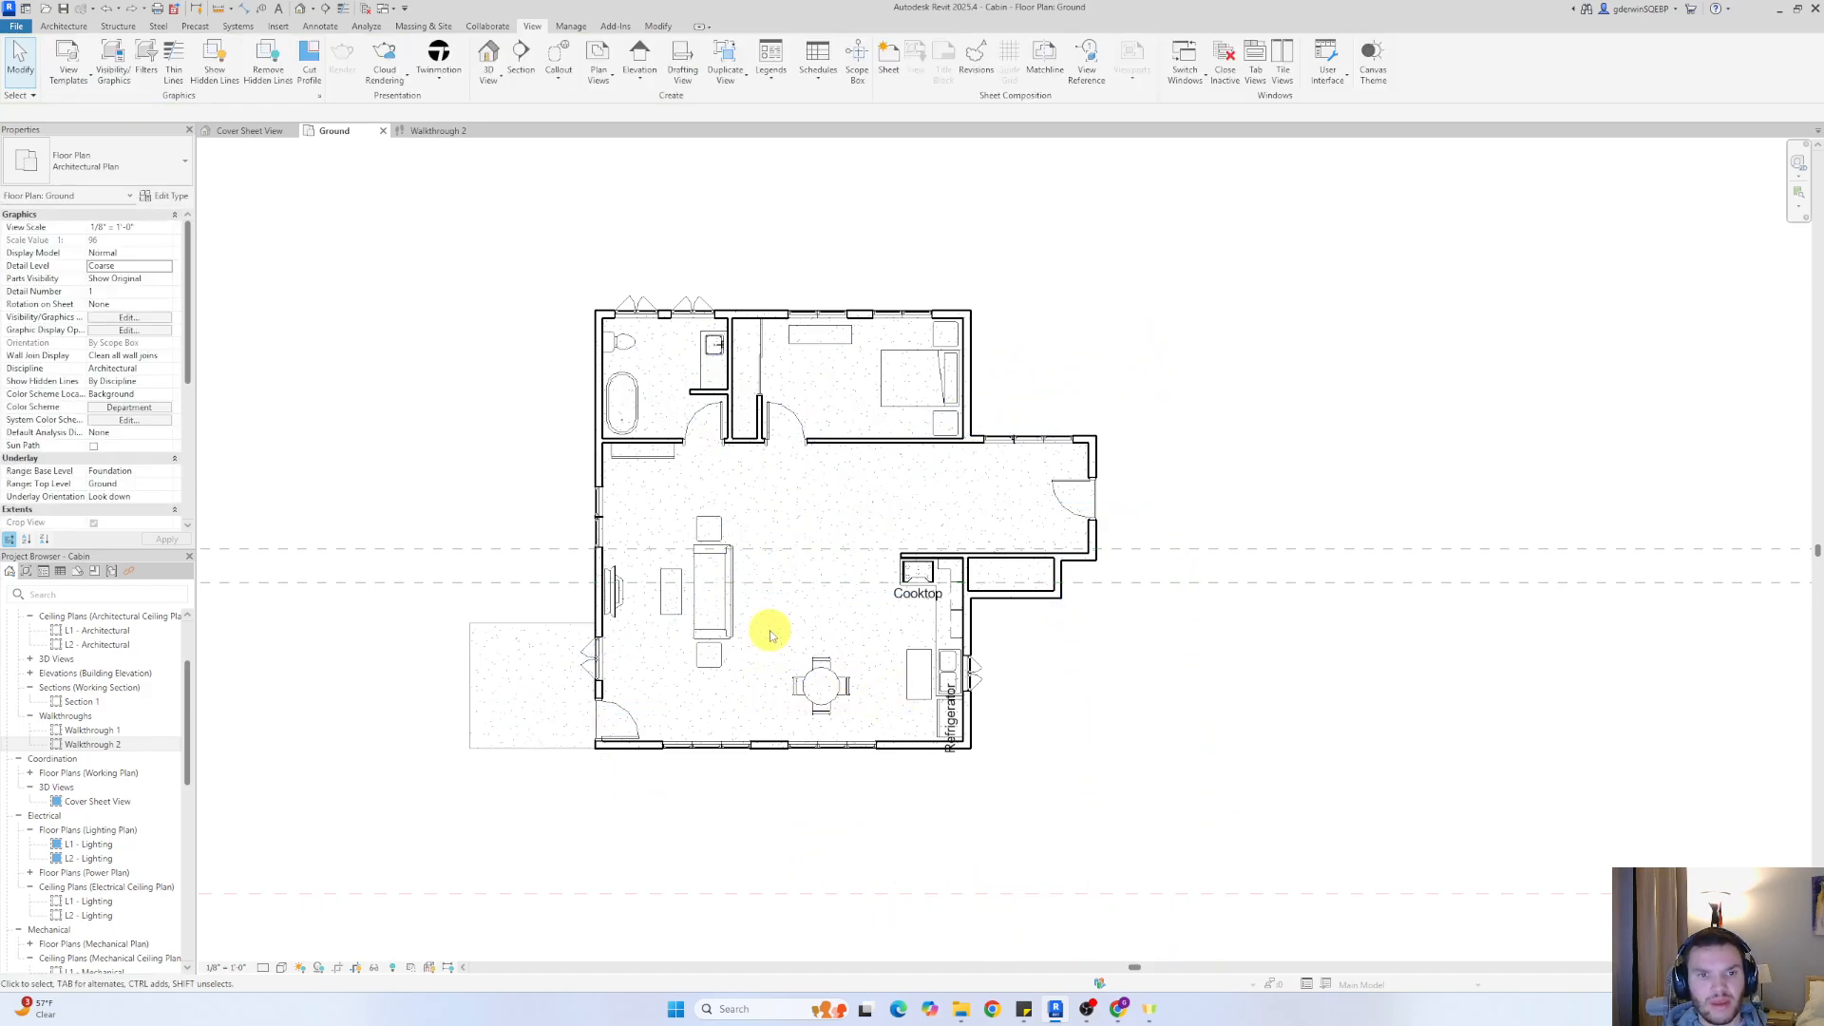
right_click(95, 744)
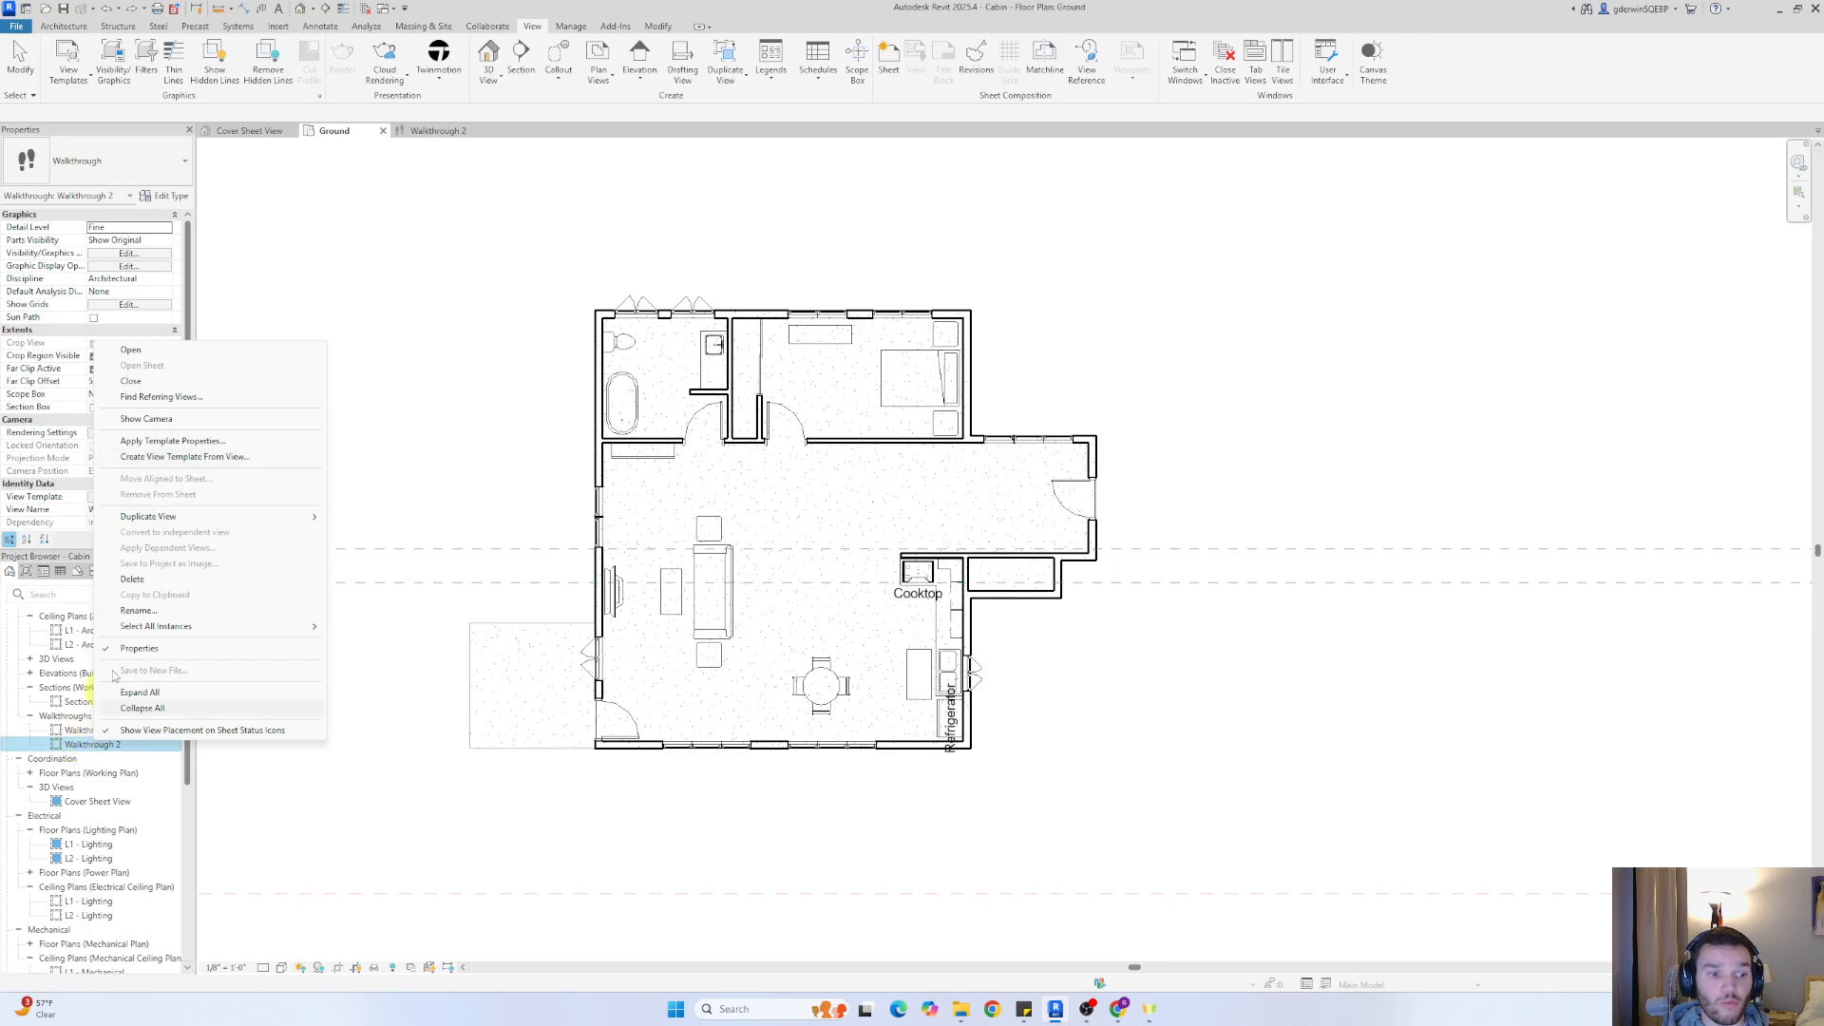
left_click(150, 419)
left_click(713, 539)
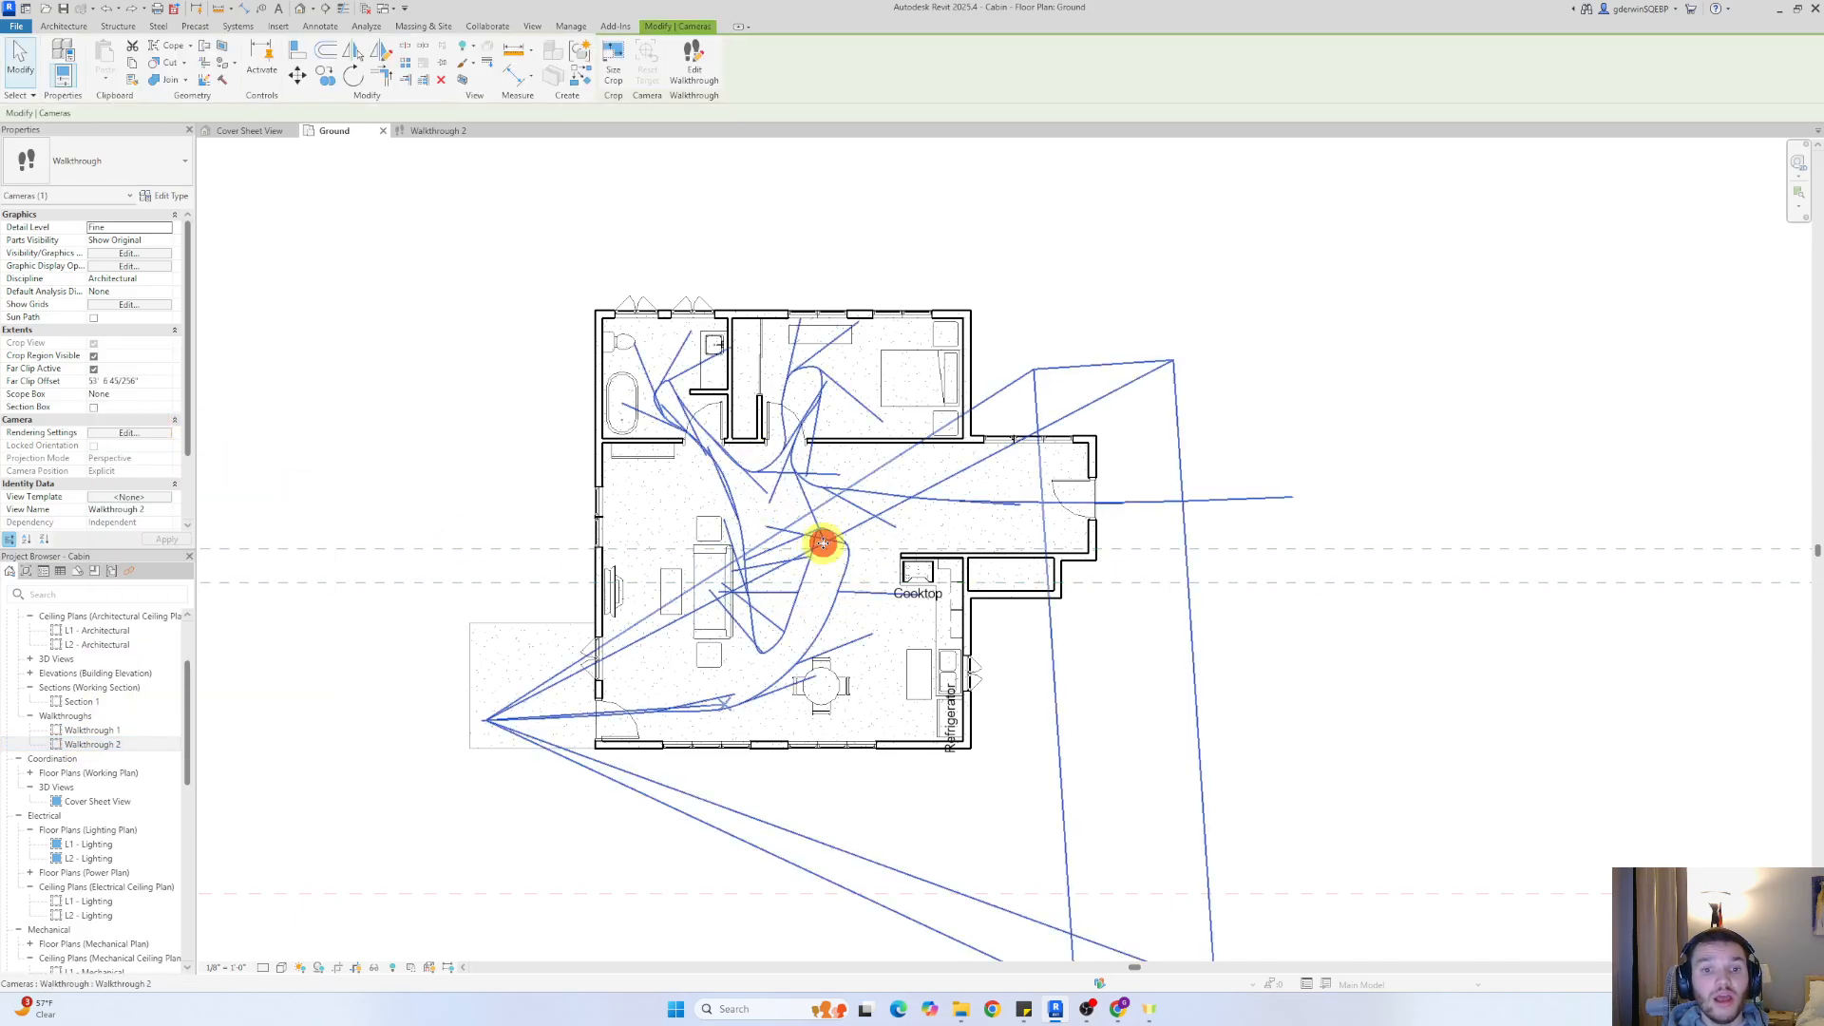
left_click(694, 67)
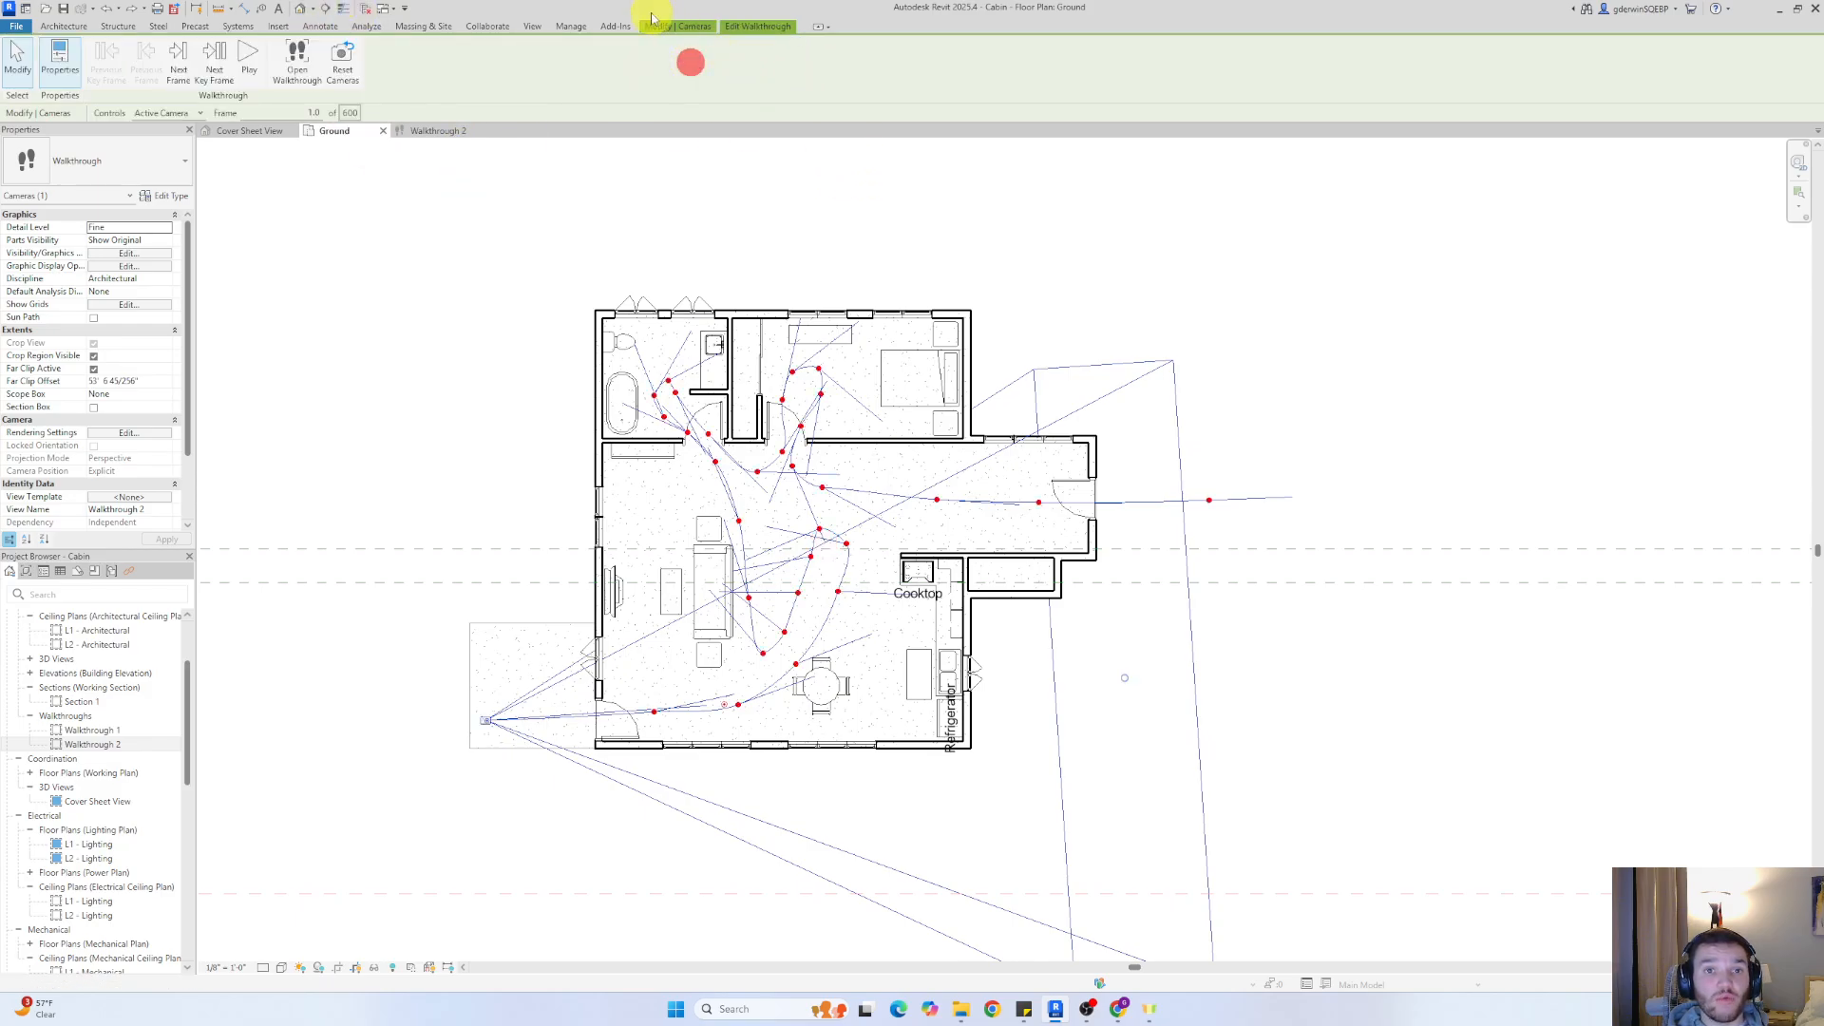
Switch the walkthrough's editing controls from Active Camera to Path
left_click(680, 25)
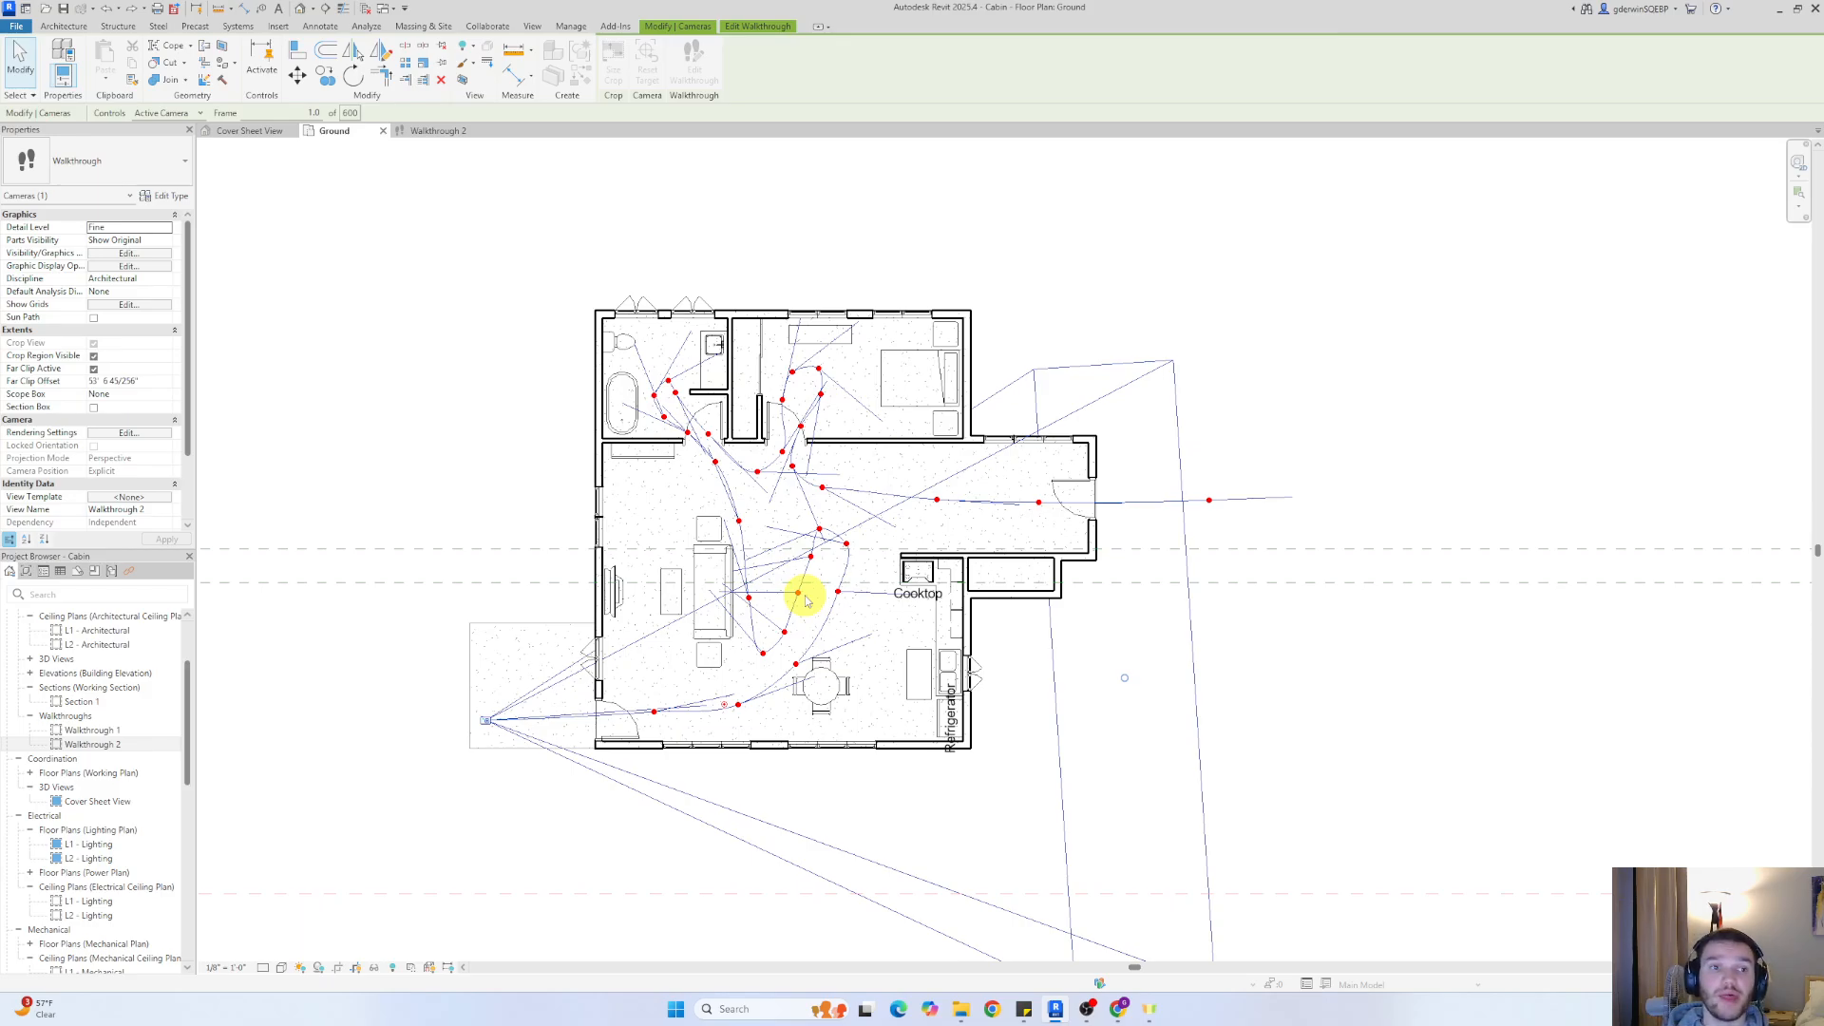
left_click(182, 114)
left_click(158, 139)
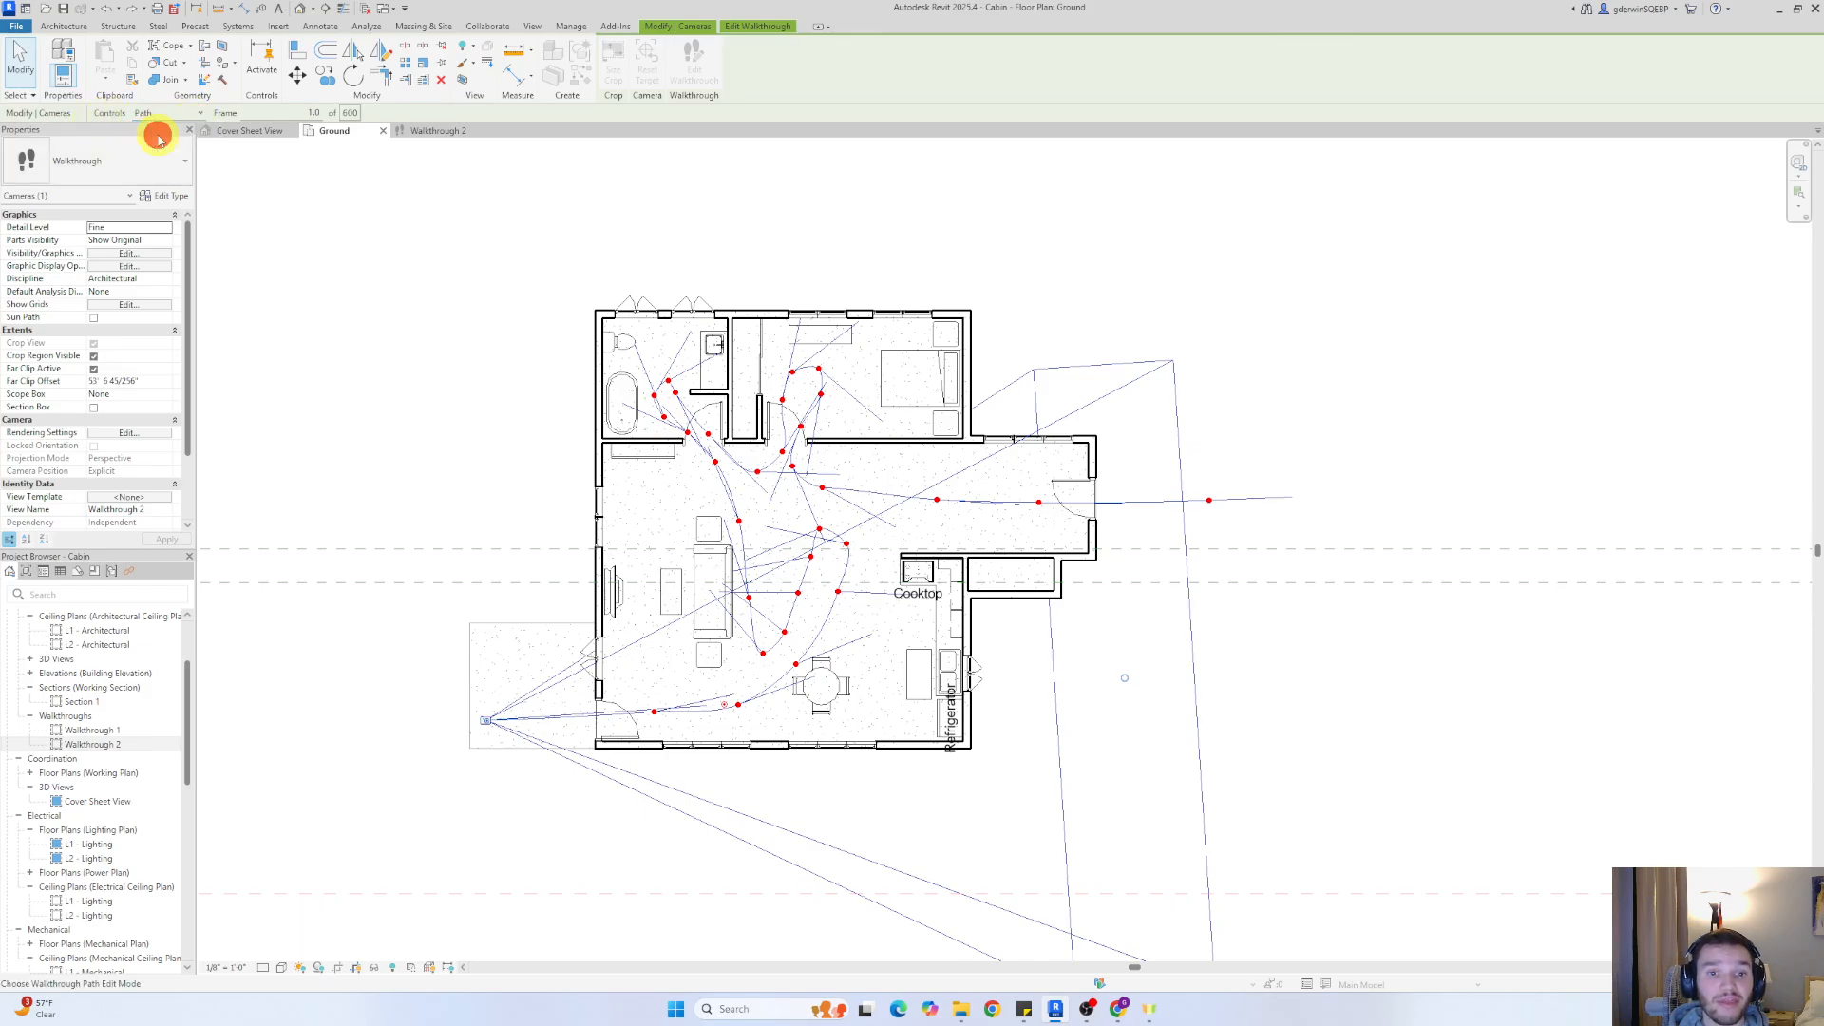
scroll(808, 594, "up", 2)
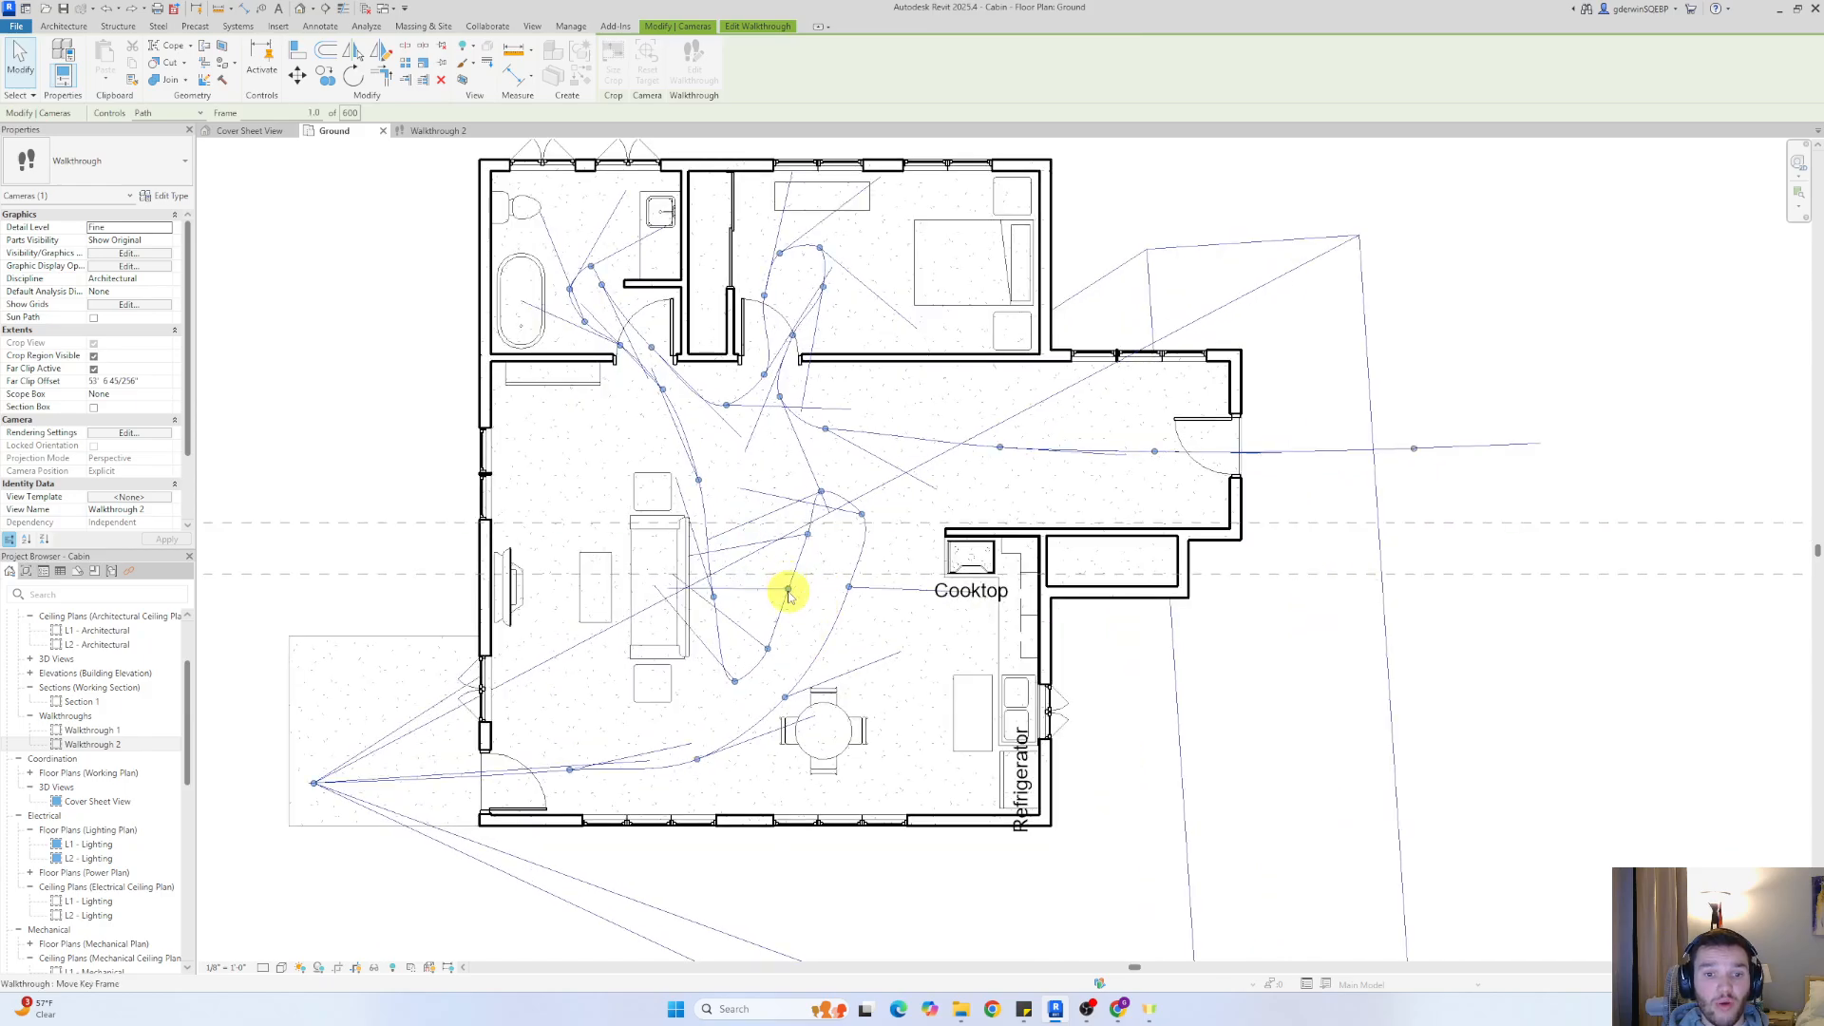
Shift the path key frame beside the kitchen toward the cooktop, fine-tune the one at the dining table, and finish editing the walkthrough
left_click_drag(788, 589, 891, 591)
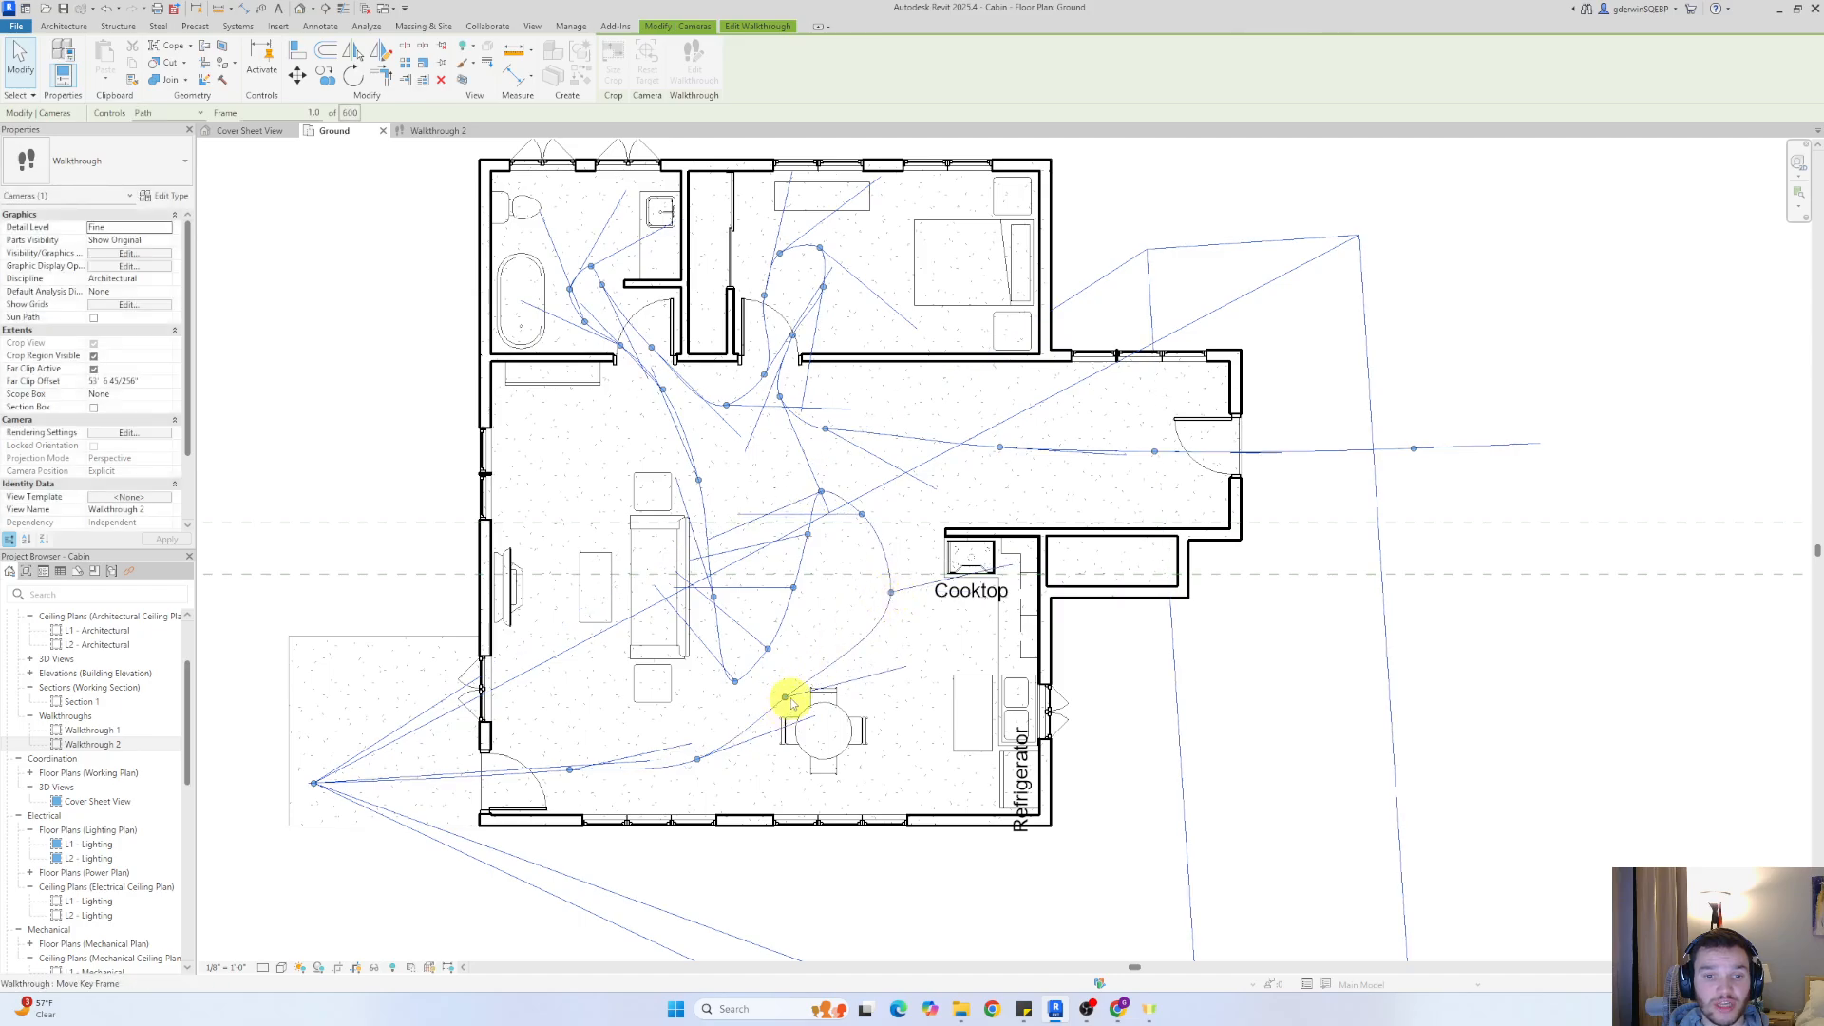
left_click_drag(791, 703, 789, 694)
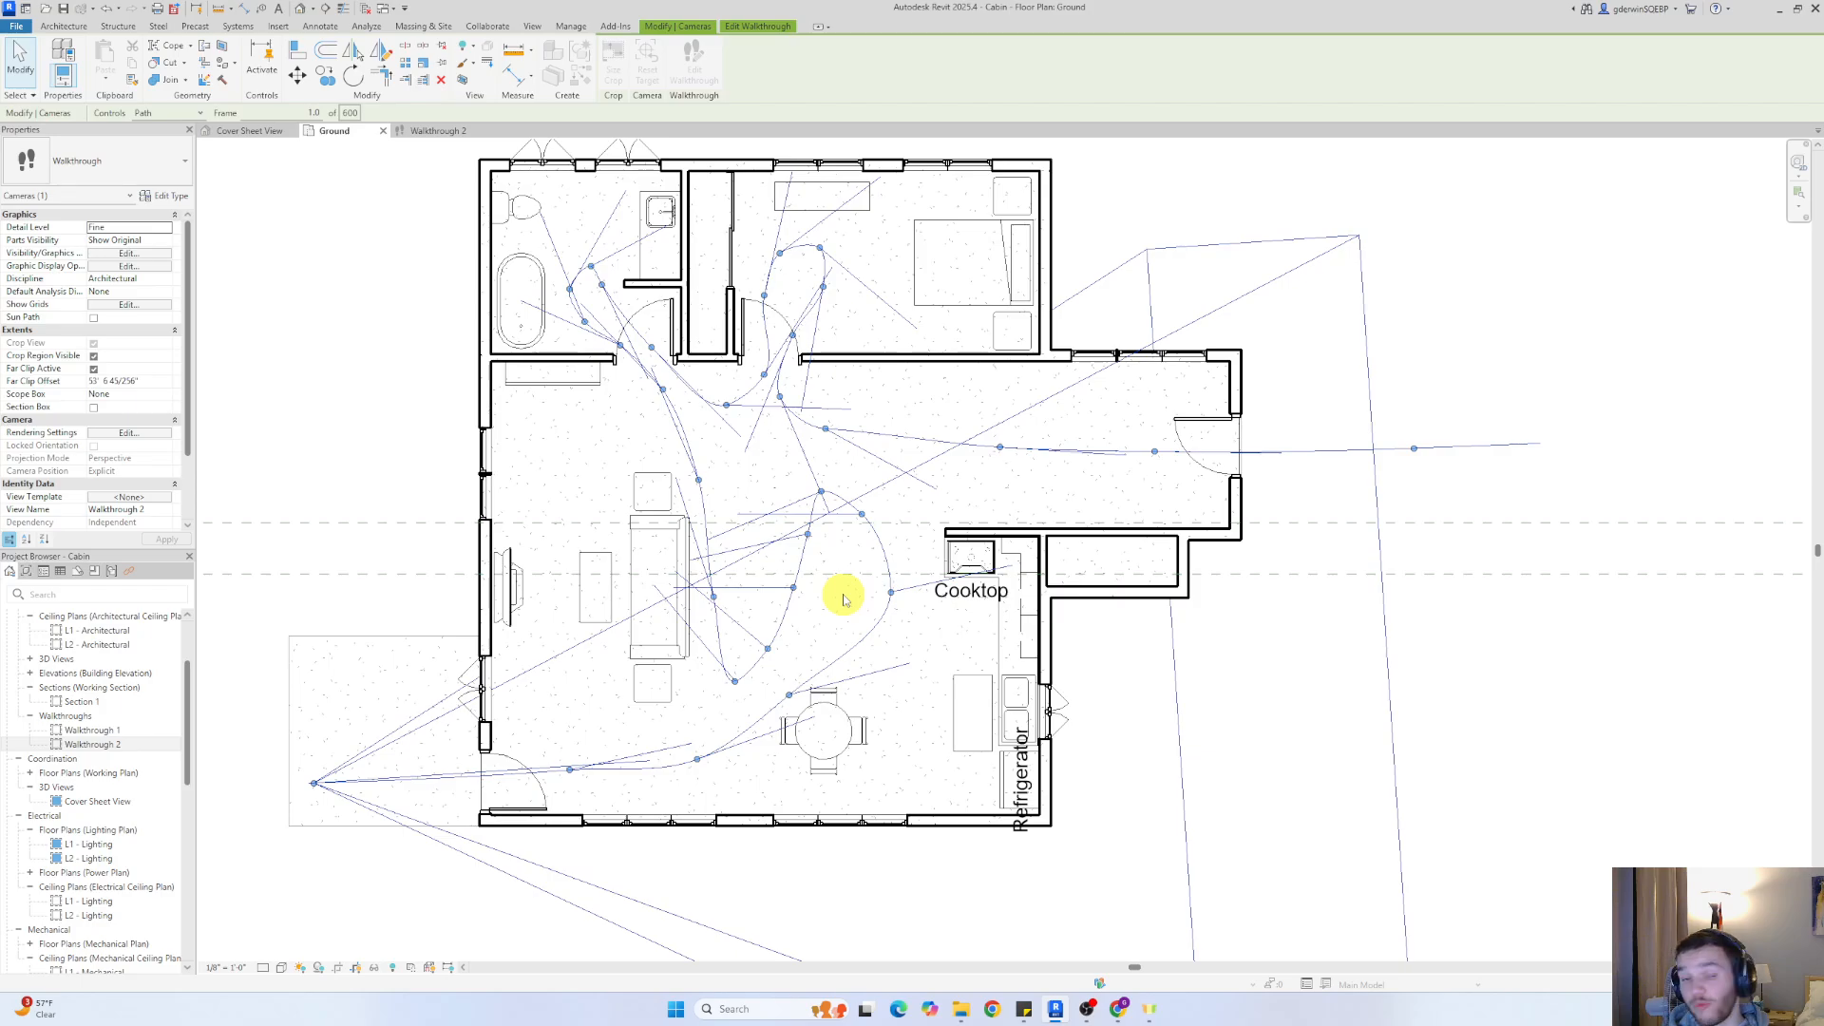
left_click(472, 154)
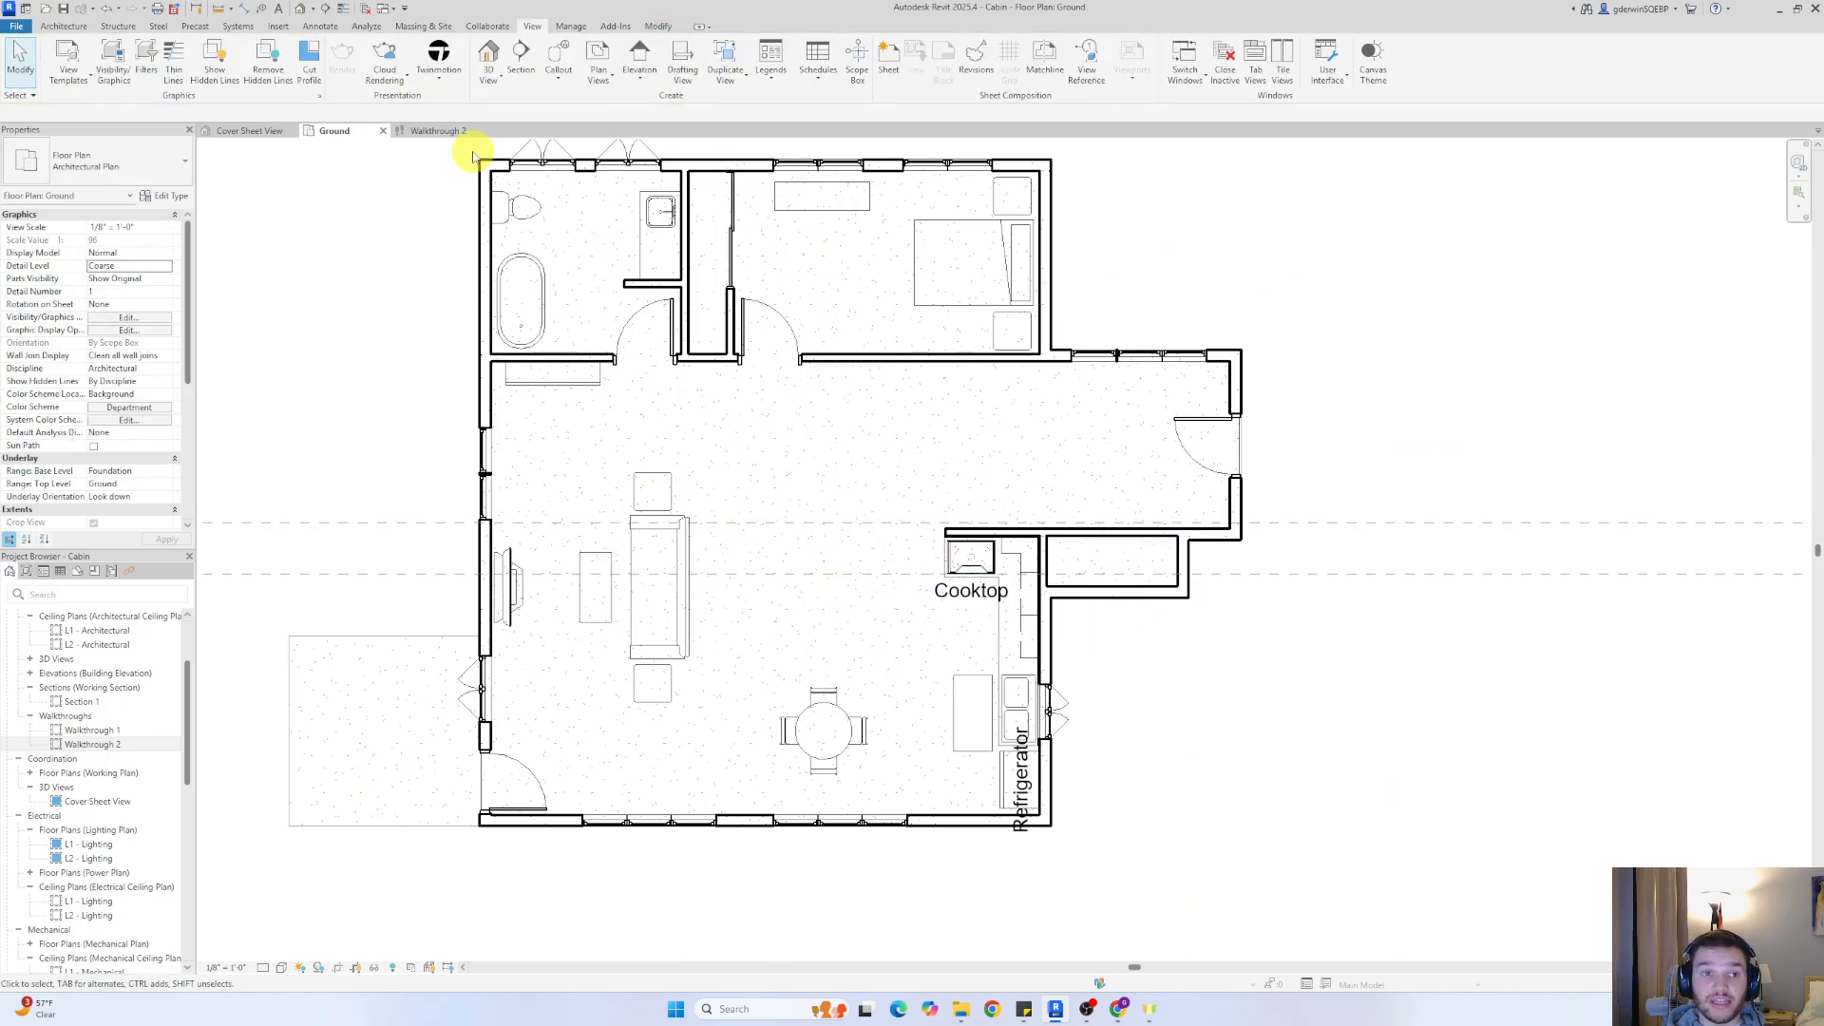
Slightly adjust the opening camera angle on the entry door in the Walkthrough 2 view
left_click(436, 130)
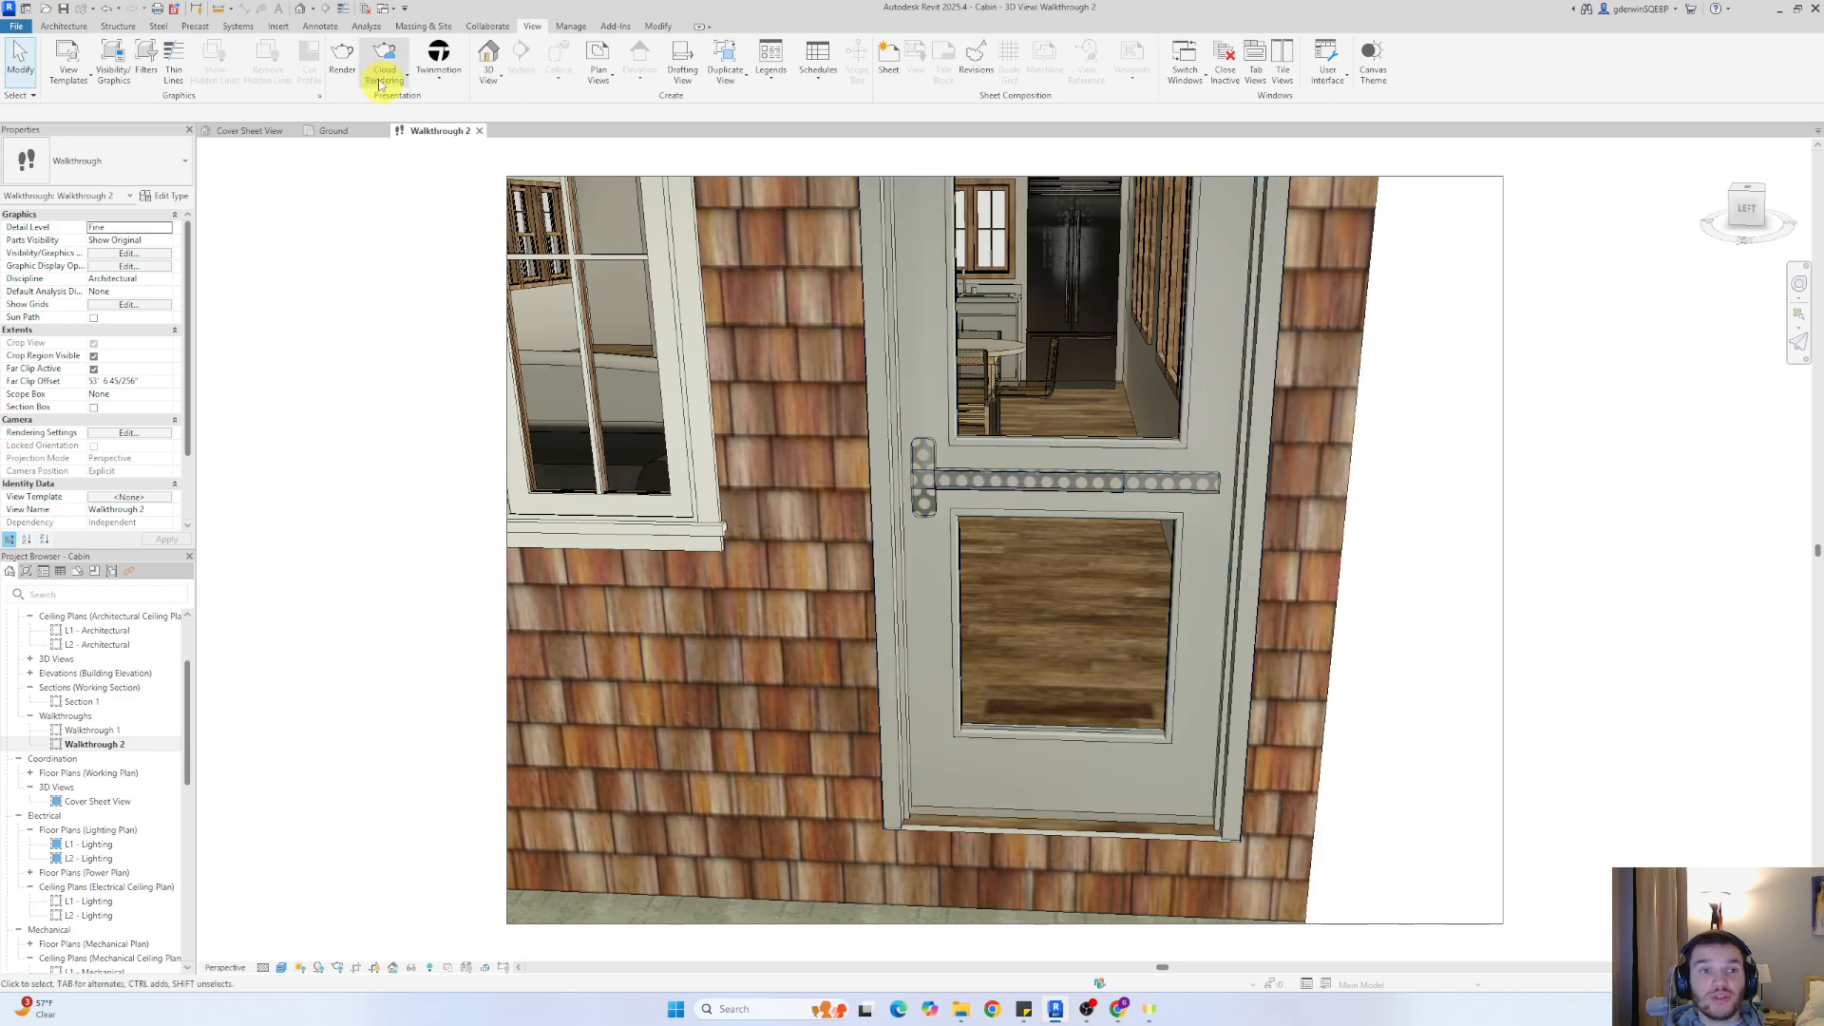
mouse_move(1209, 476)
right_mouse_down()
mouse_move(1095, 351)
mouse_move(1201, 481)
mouse_move(1183, 454)
right_mouse_up()
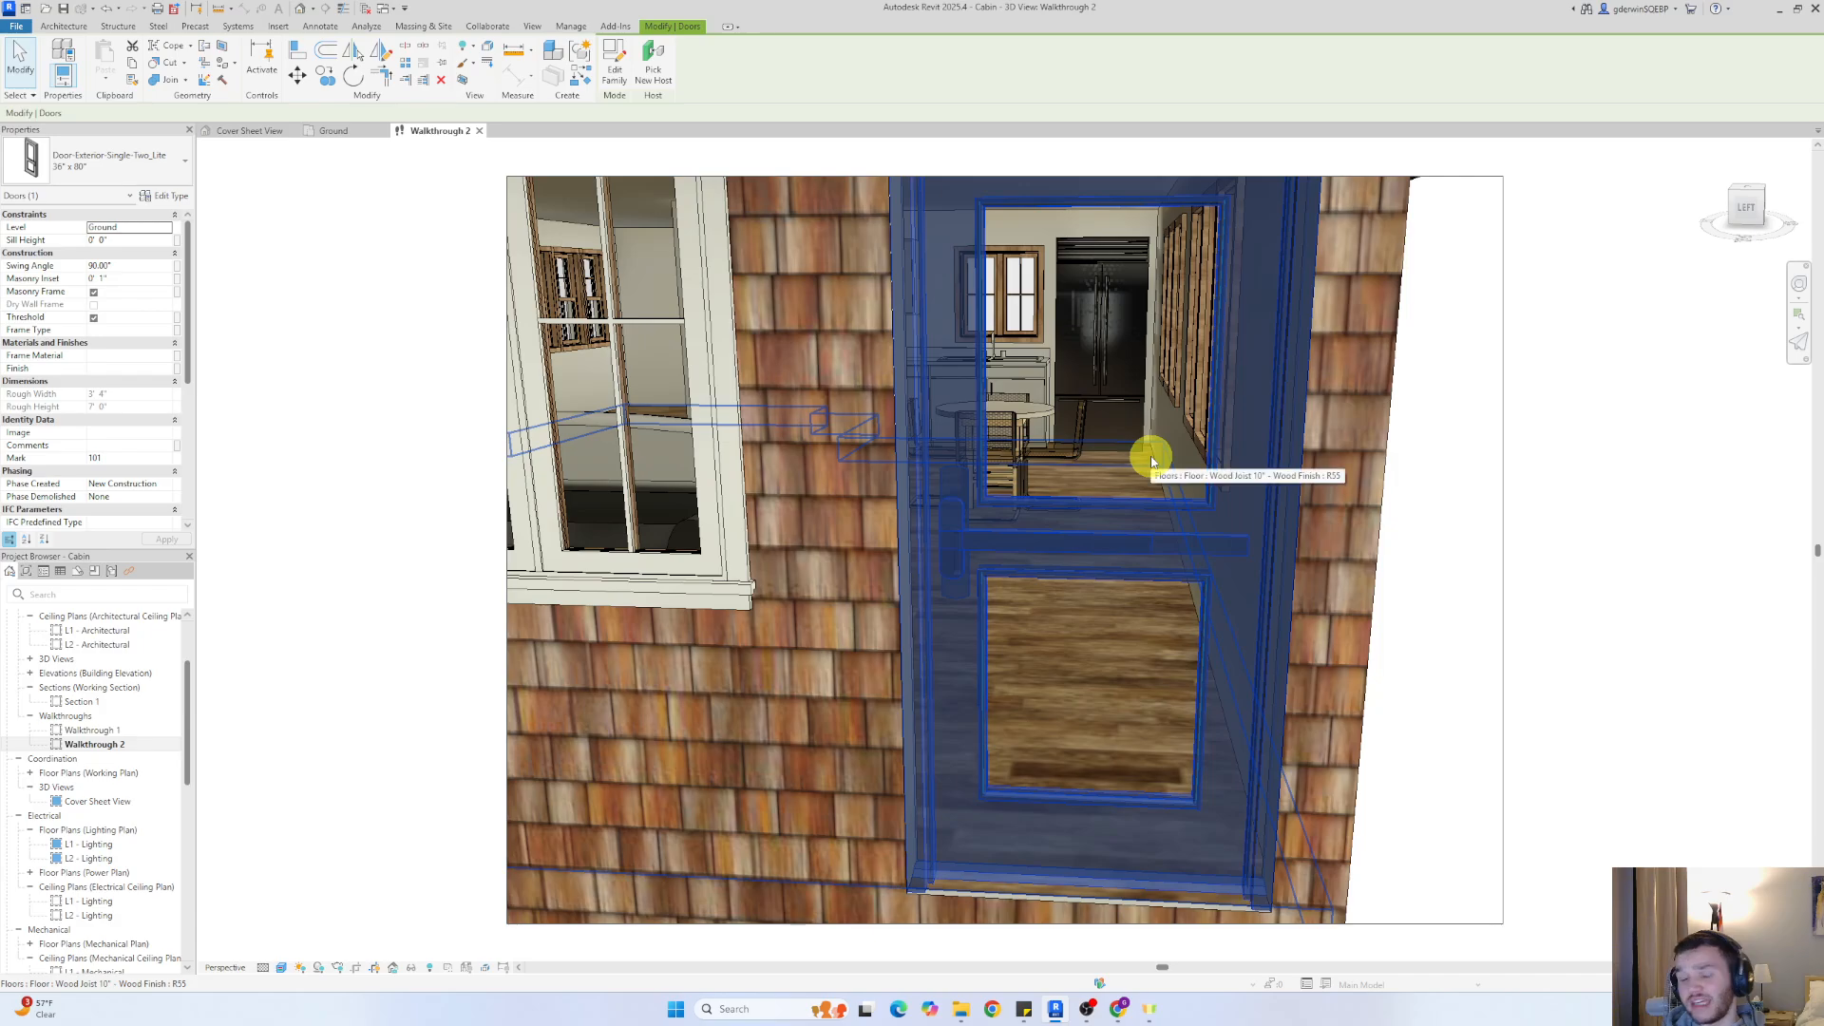
Draw a horizontal building section across the Ground floor plan, running through the entry door and dining area to beyond the kitchen's exterior wall
left_click(344, 130)
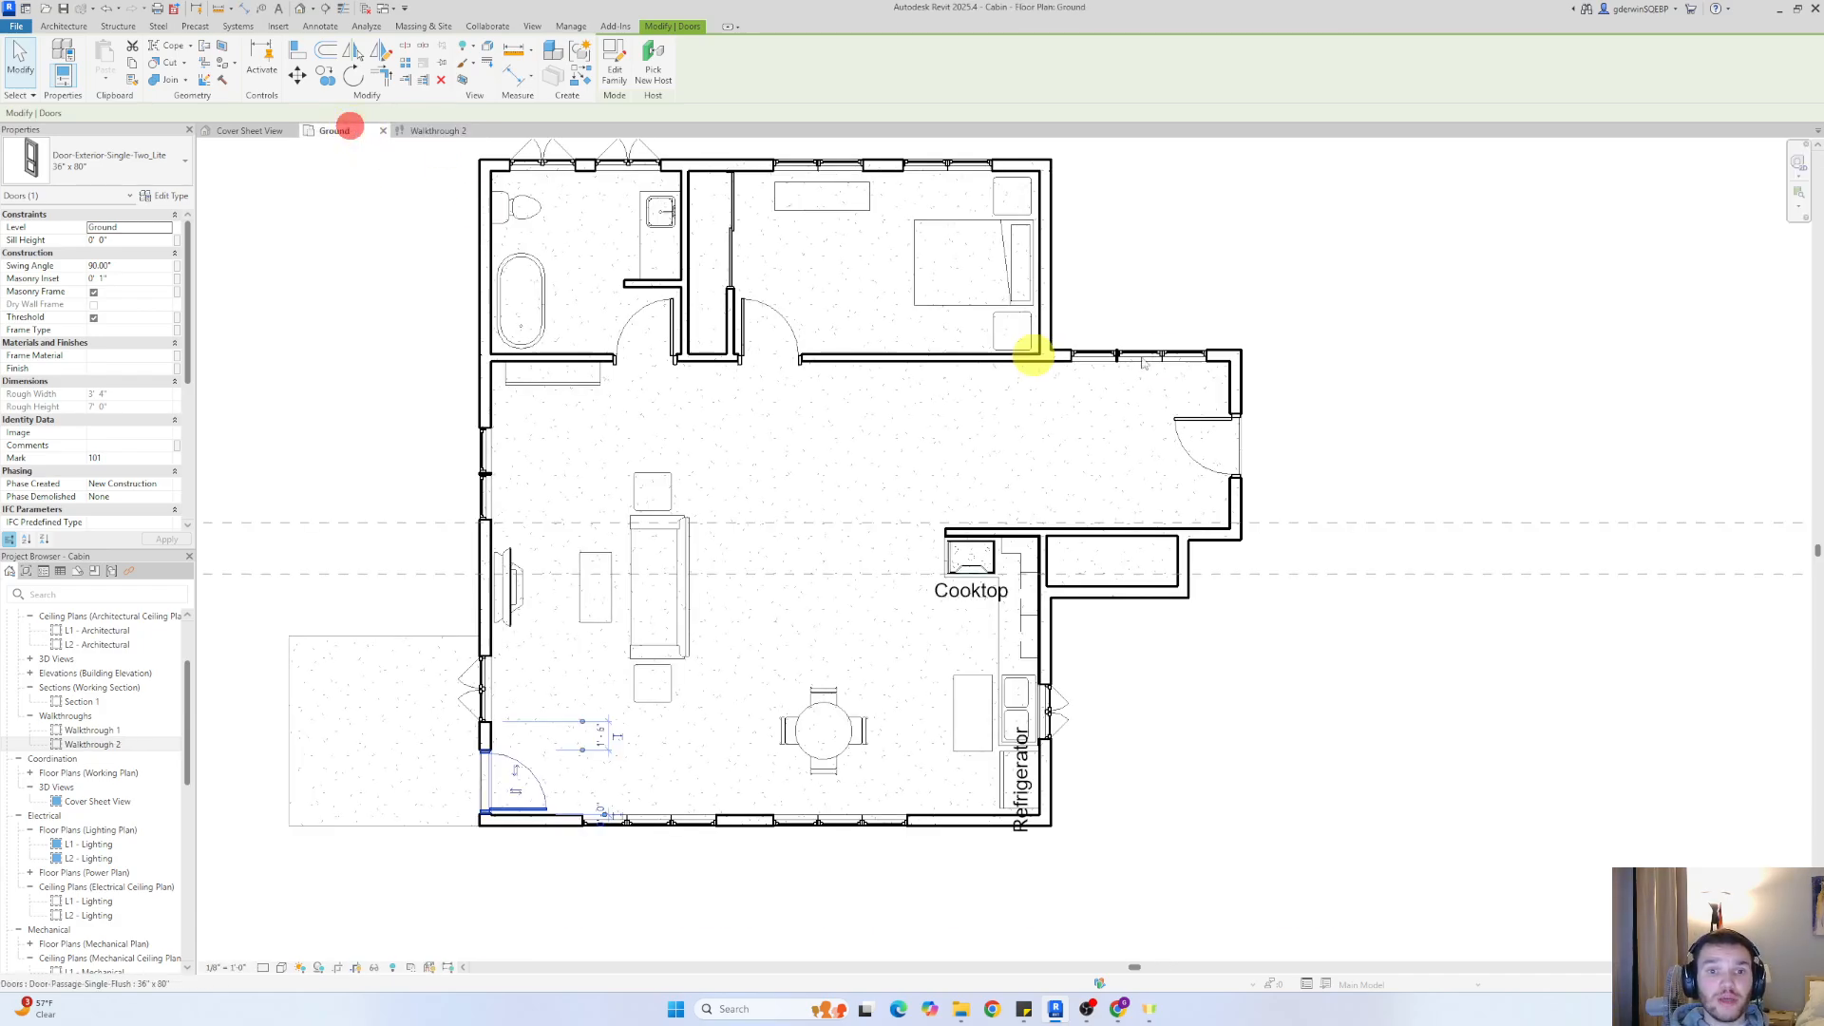
left_click(534, 30)
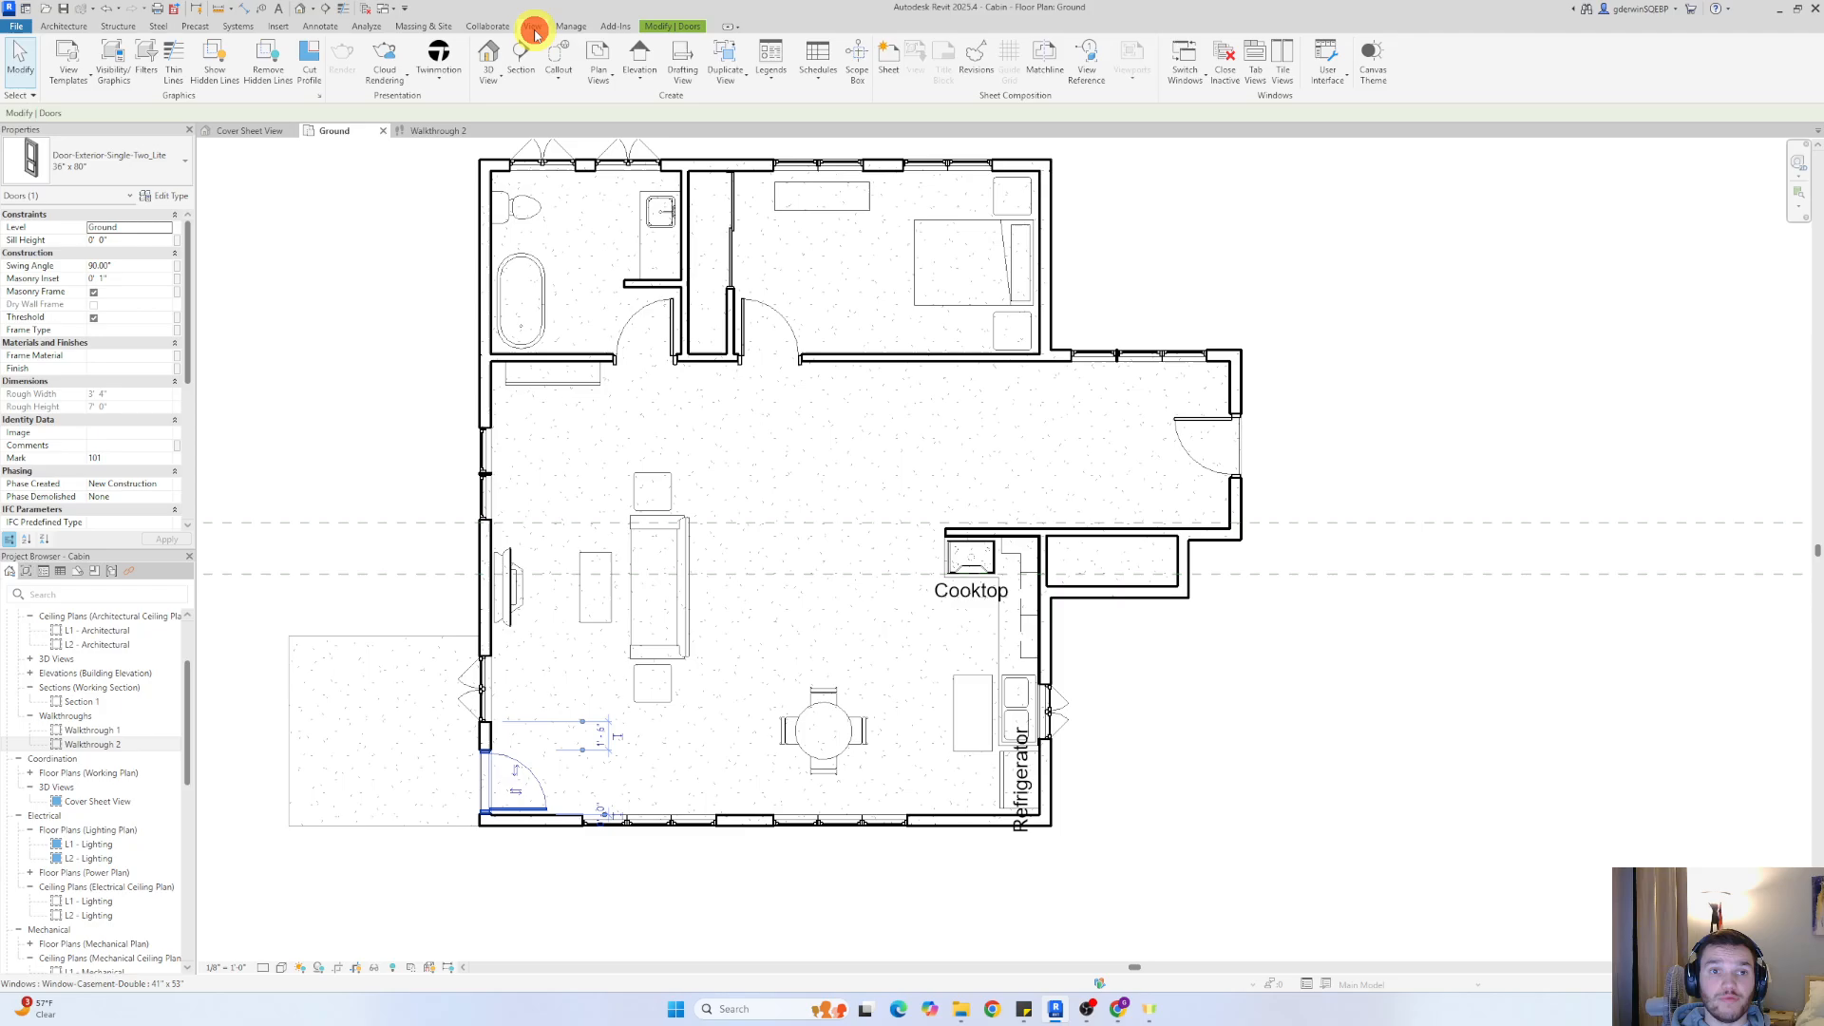
left_click(521, 57)
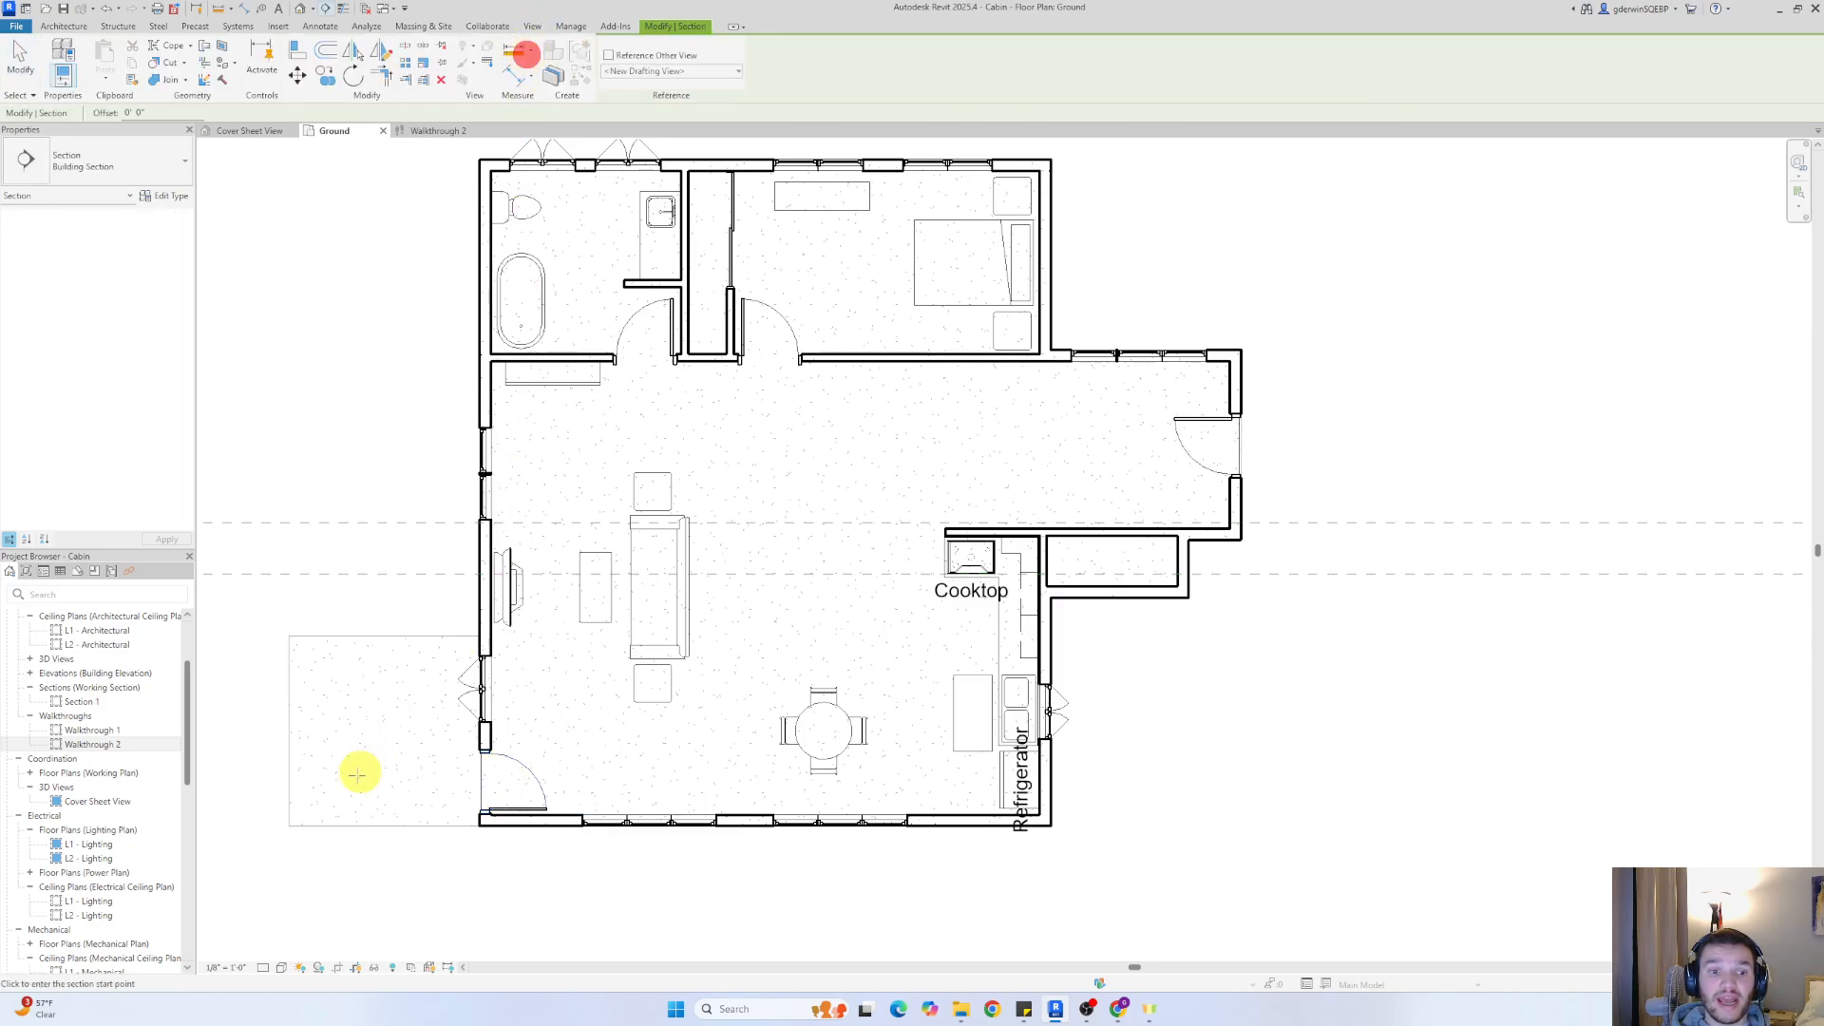
left_click(323, 767)
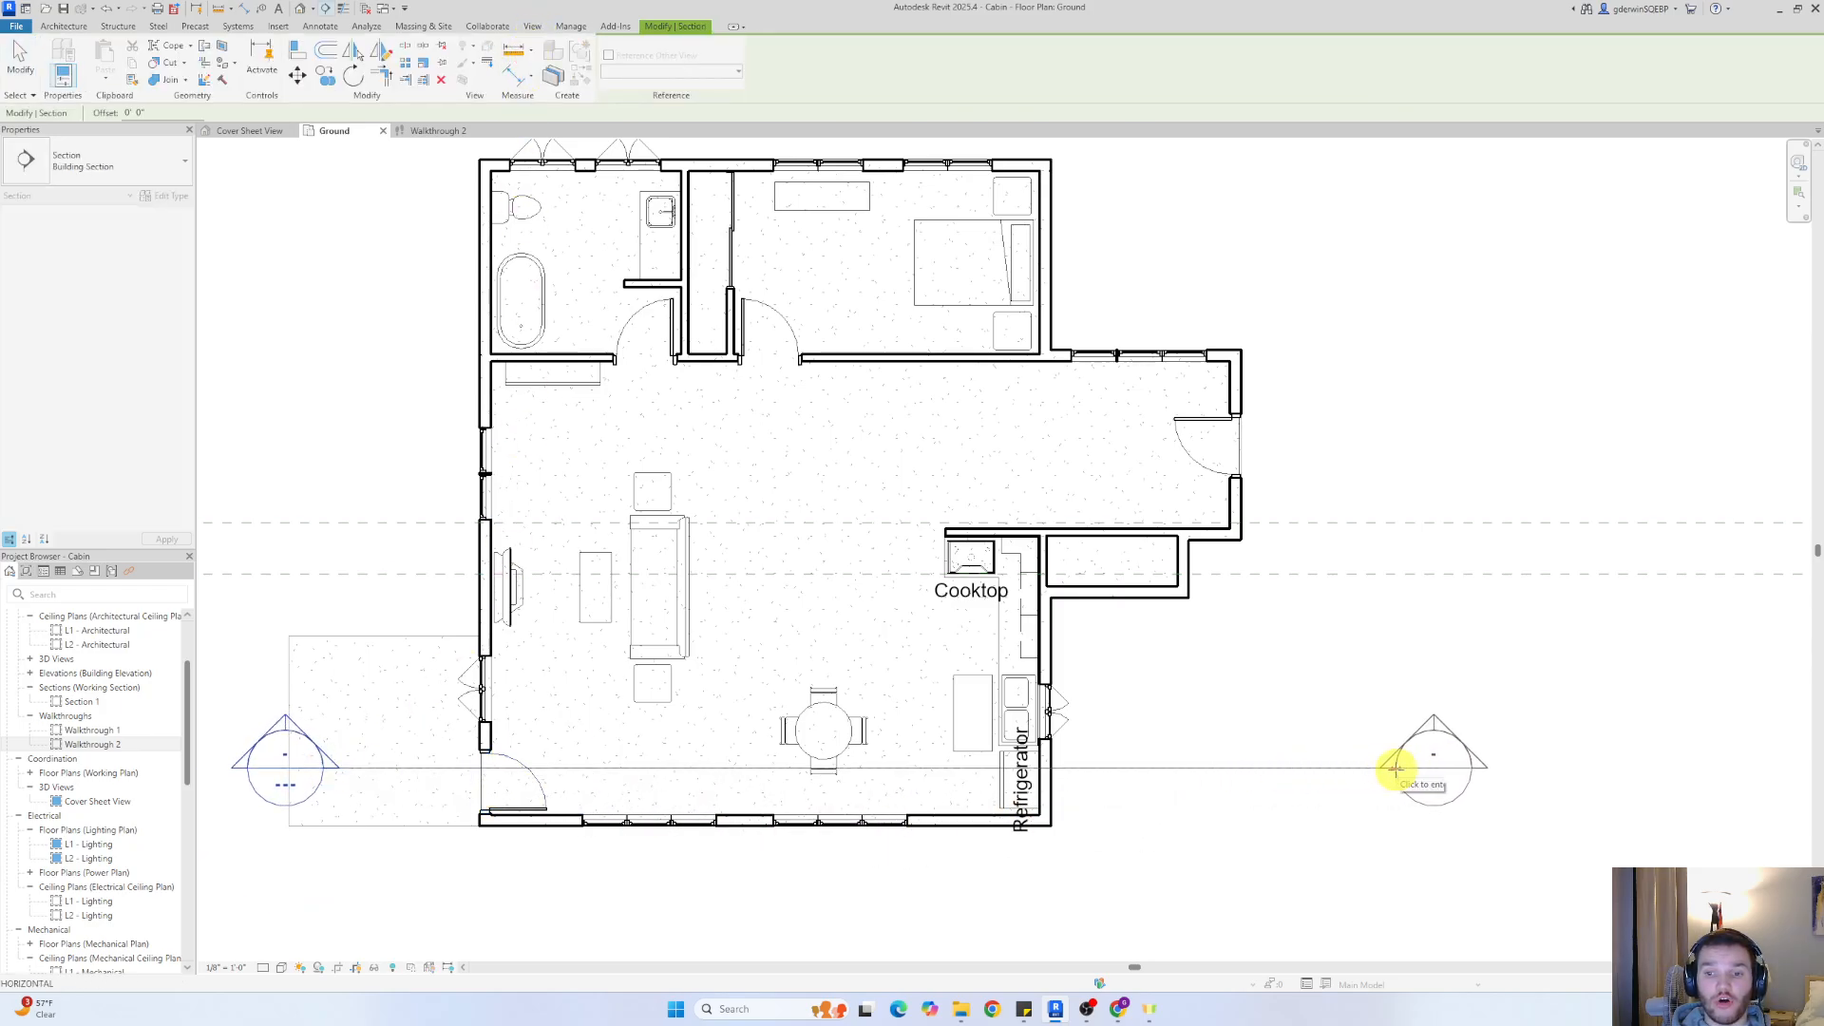
left_click(1395, 769)
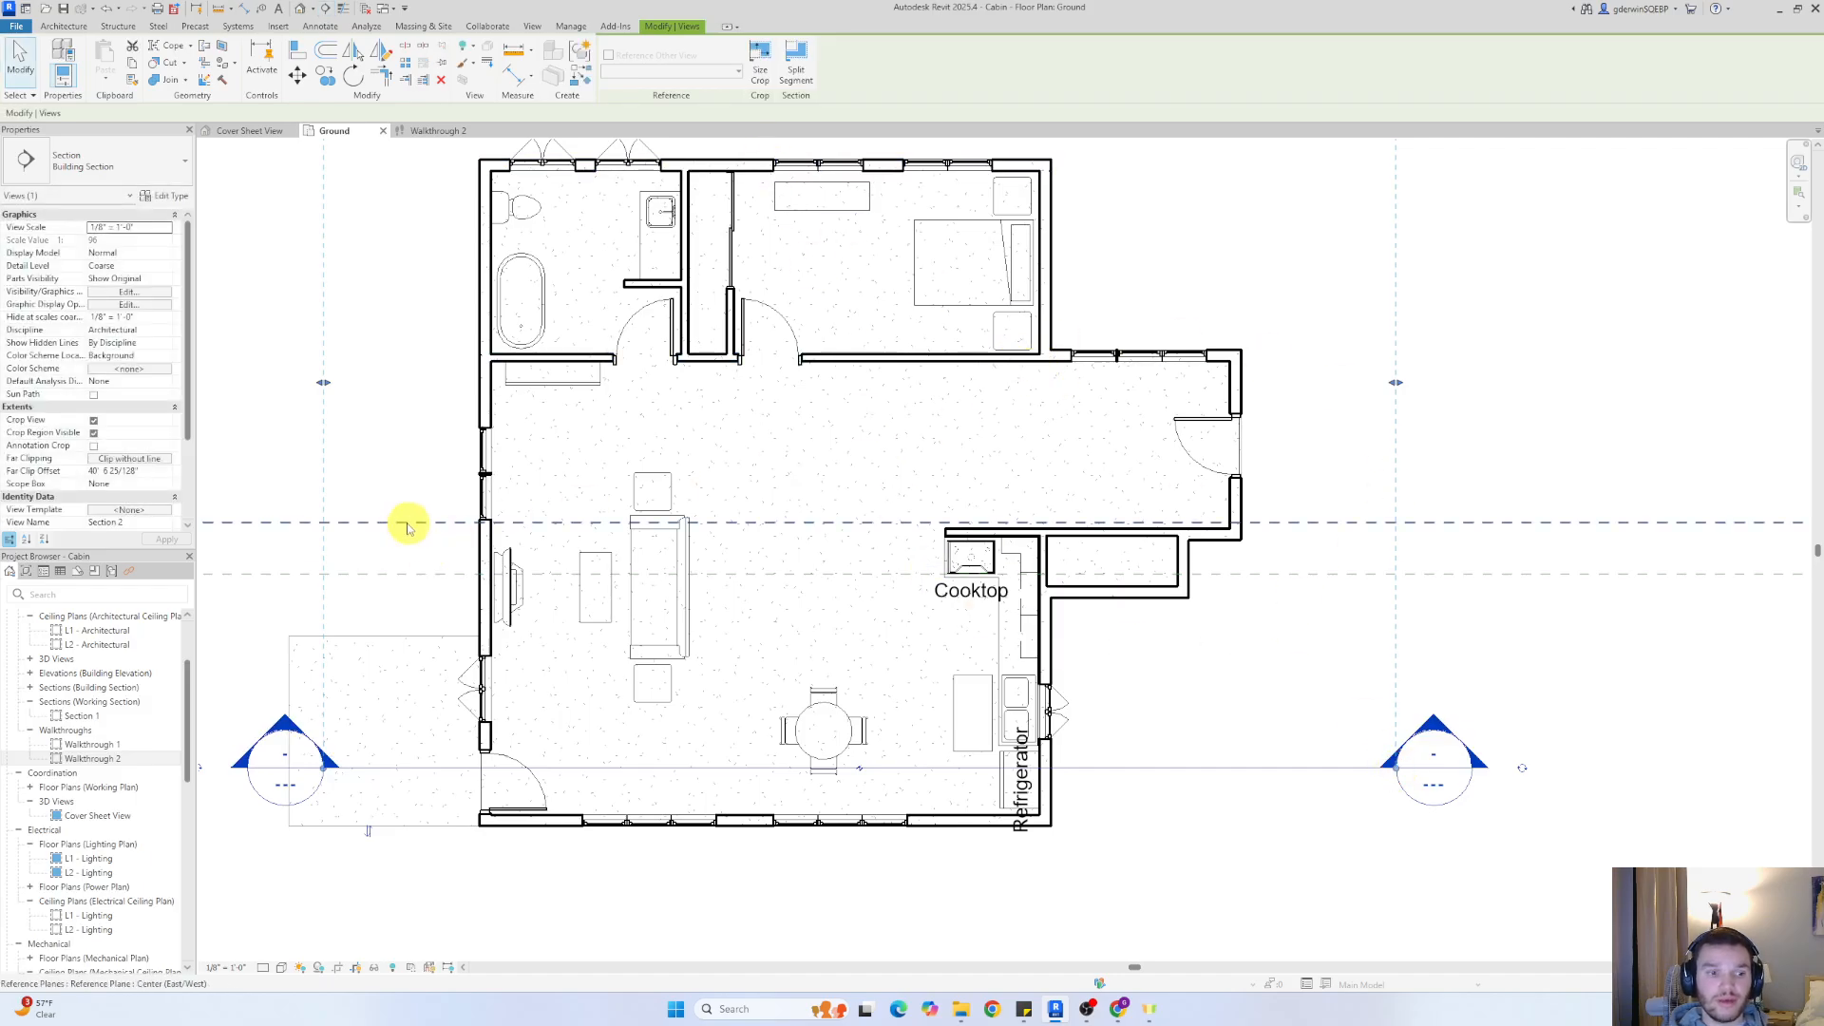
key("Escape")
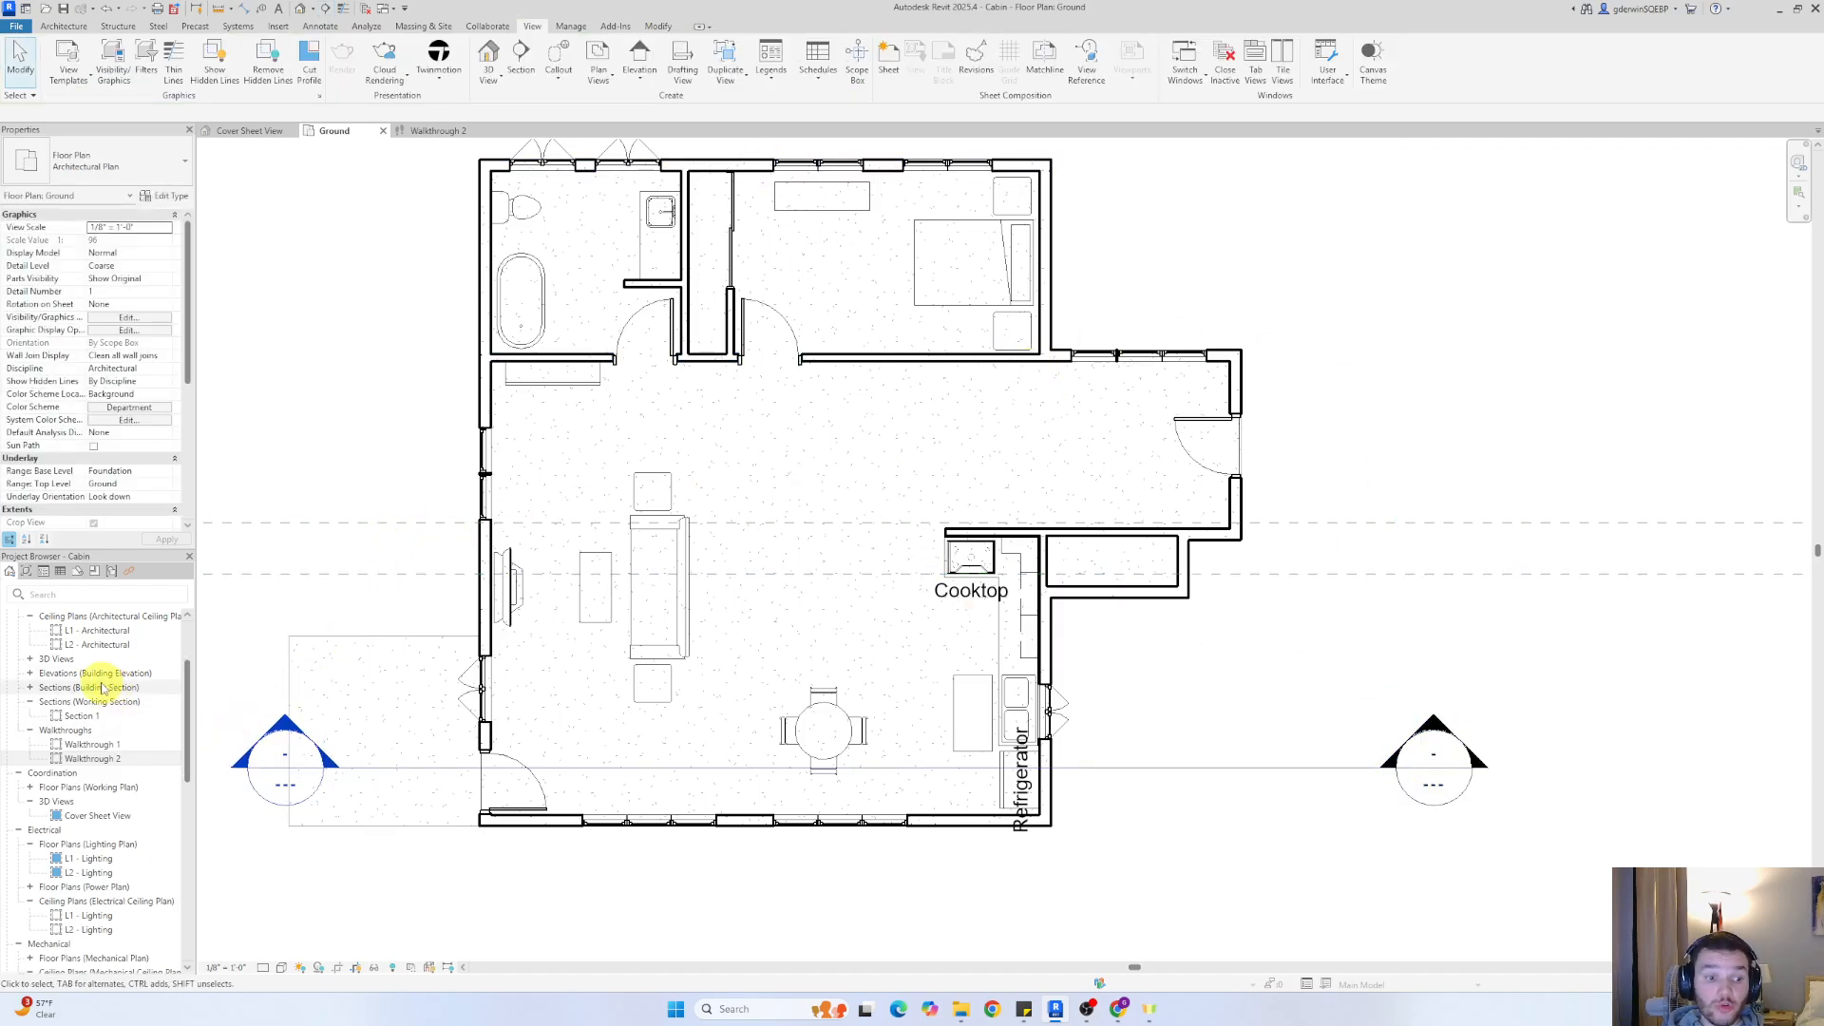
Open the Section 2 building section and compare it with the Walkthrough 2 view
scroll(98, 760, "down", 5)
scroll(129, 760, "up", 7)
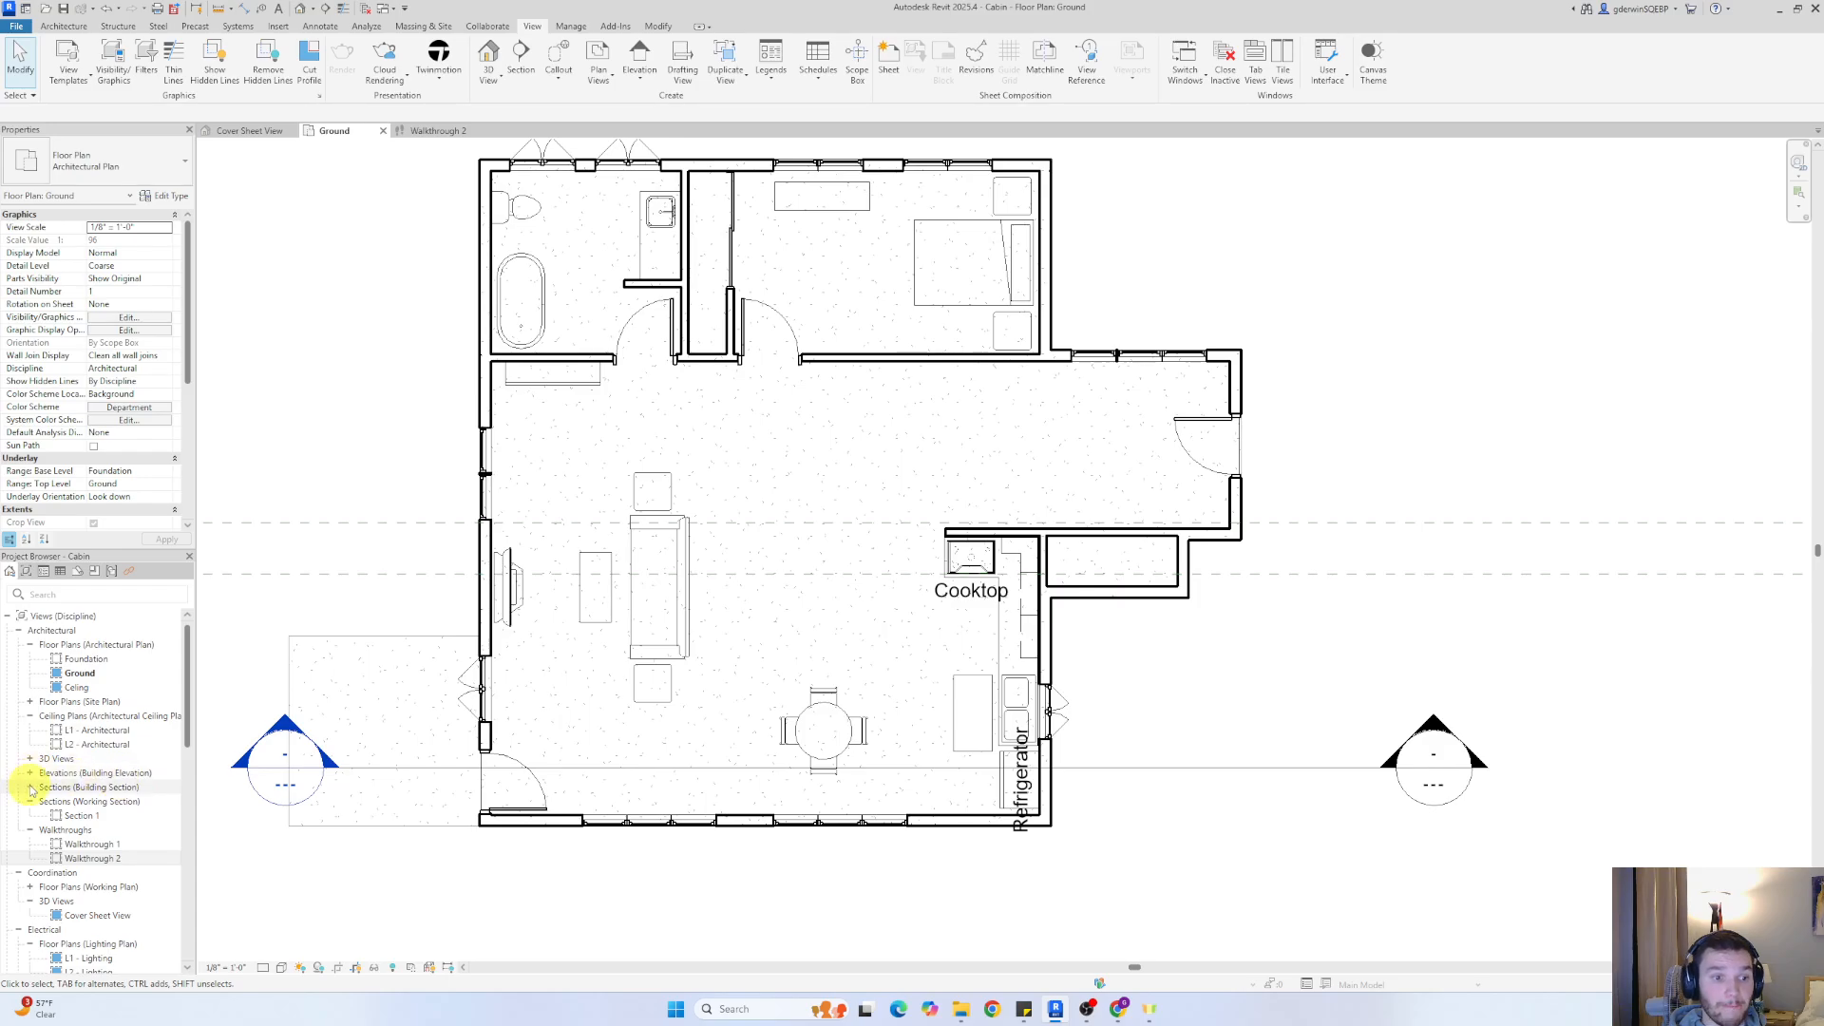
left_click(31, 790)
double_click(81, 802)
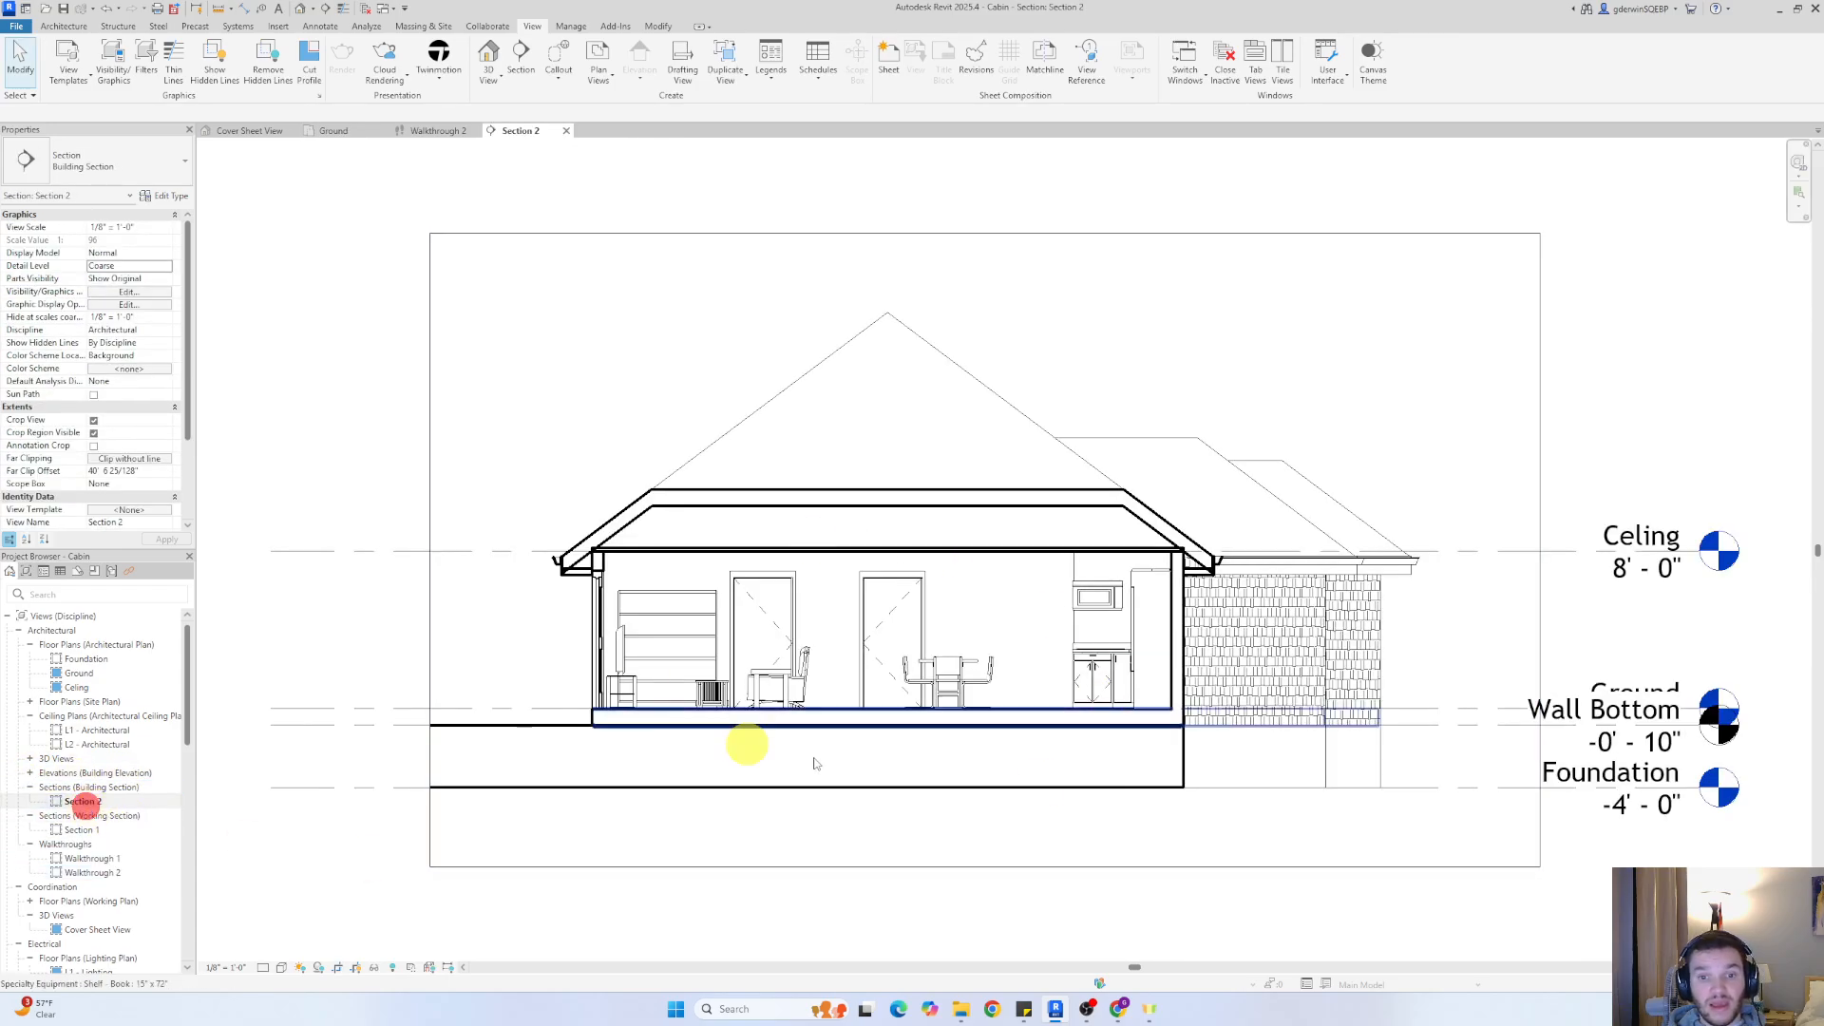
left_click(429, 130)
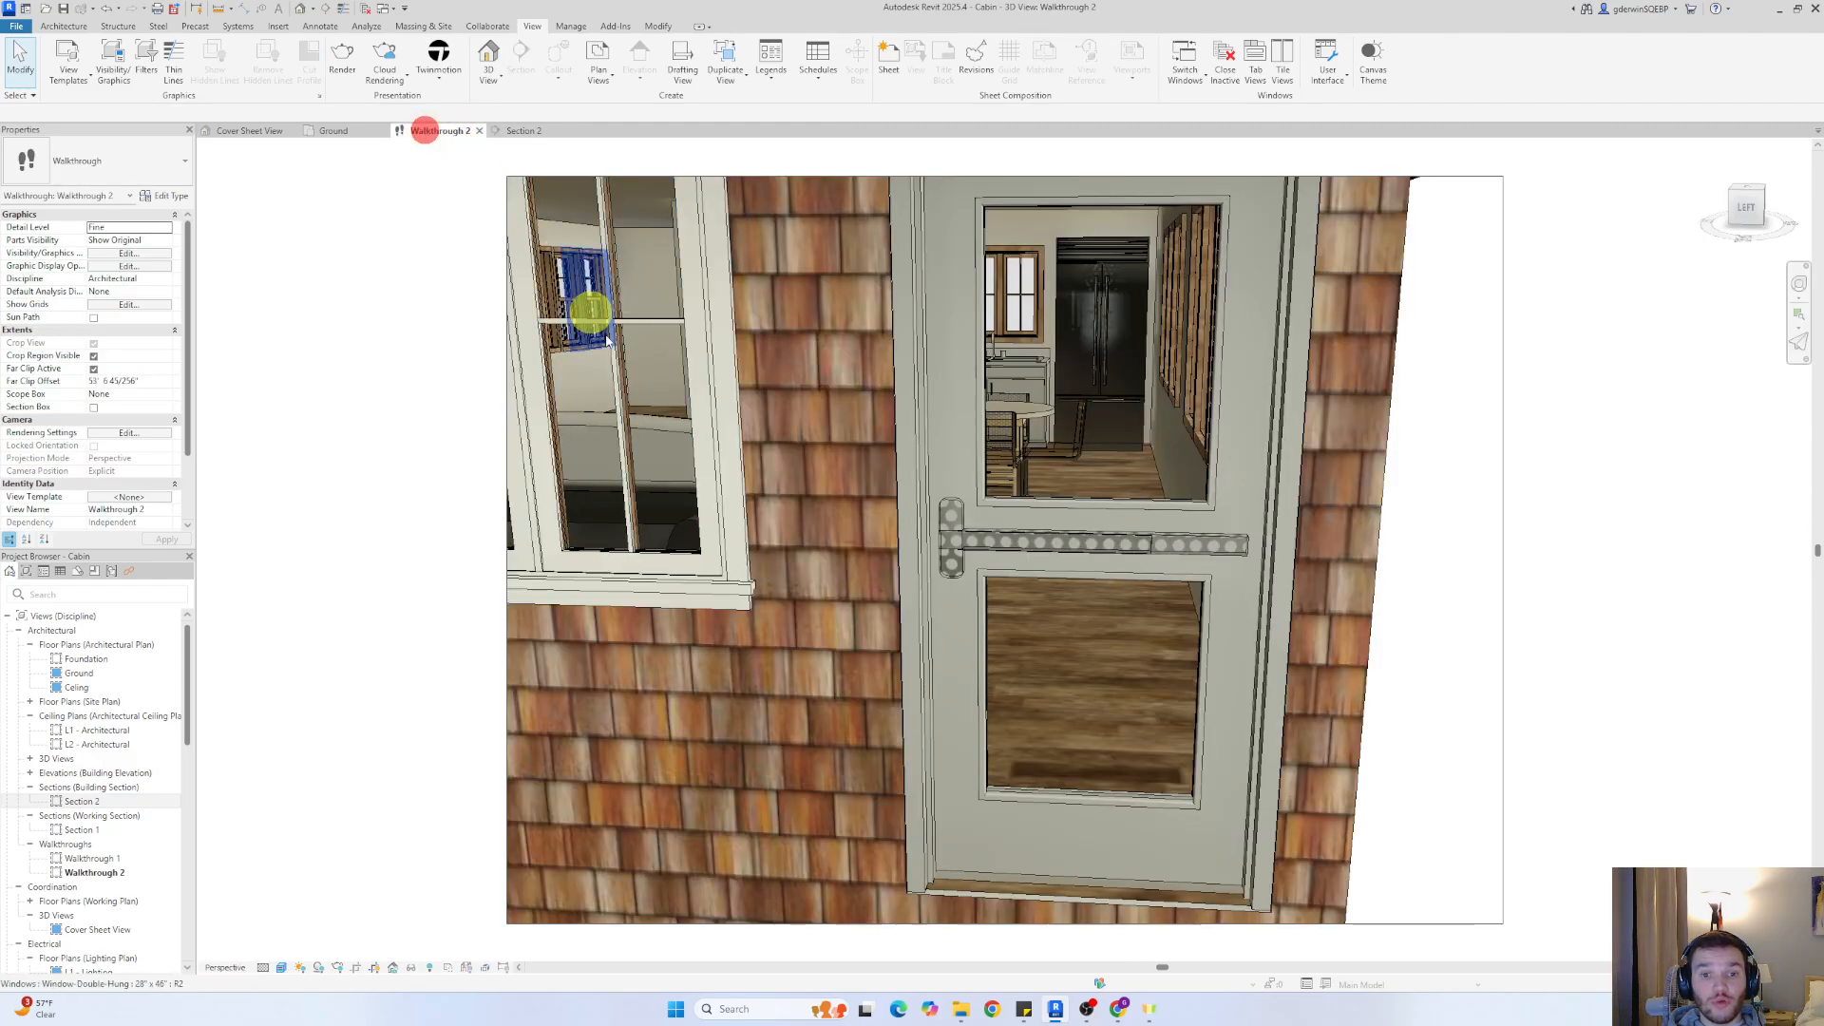
In the Ground floor plan, reopen the Walkthrough 2 camera for editing and set its controls to Path
left_click(342, 130)
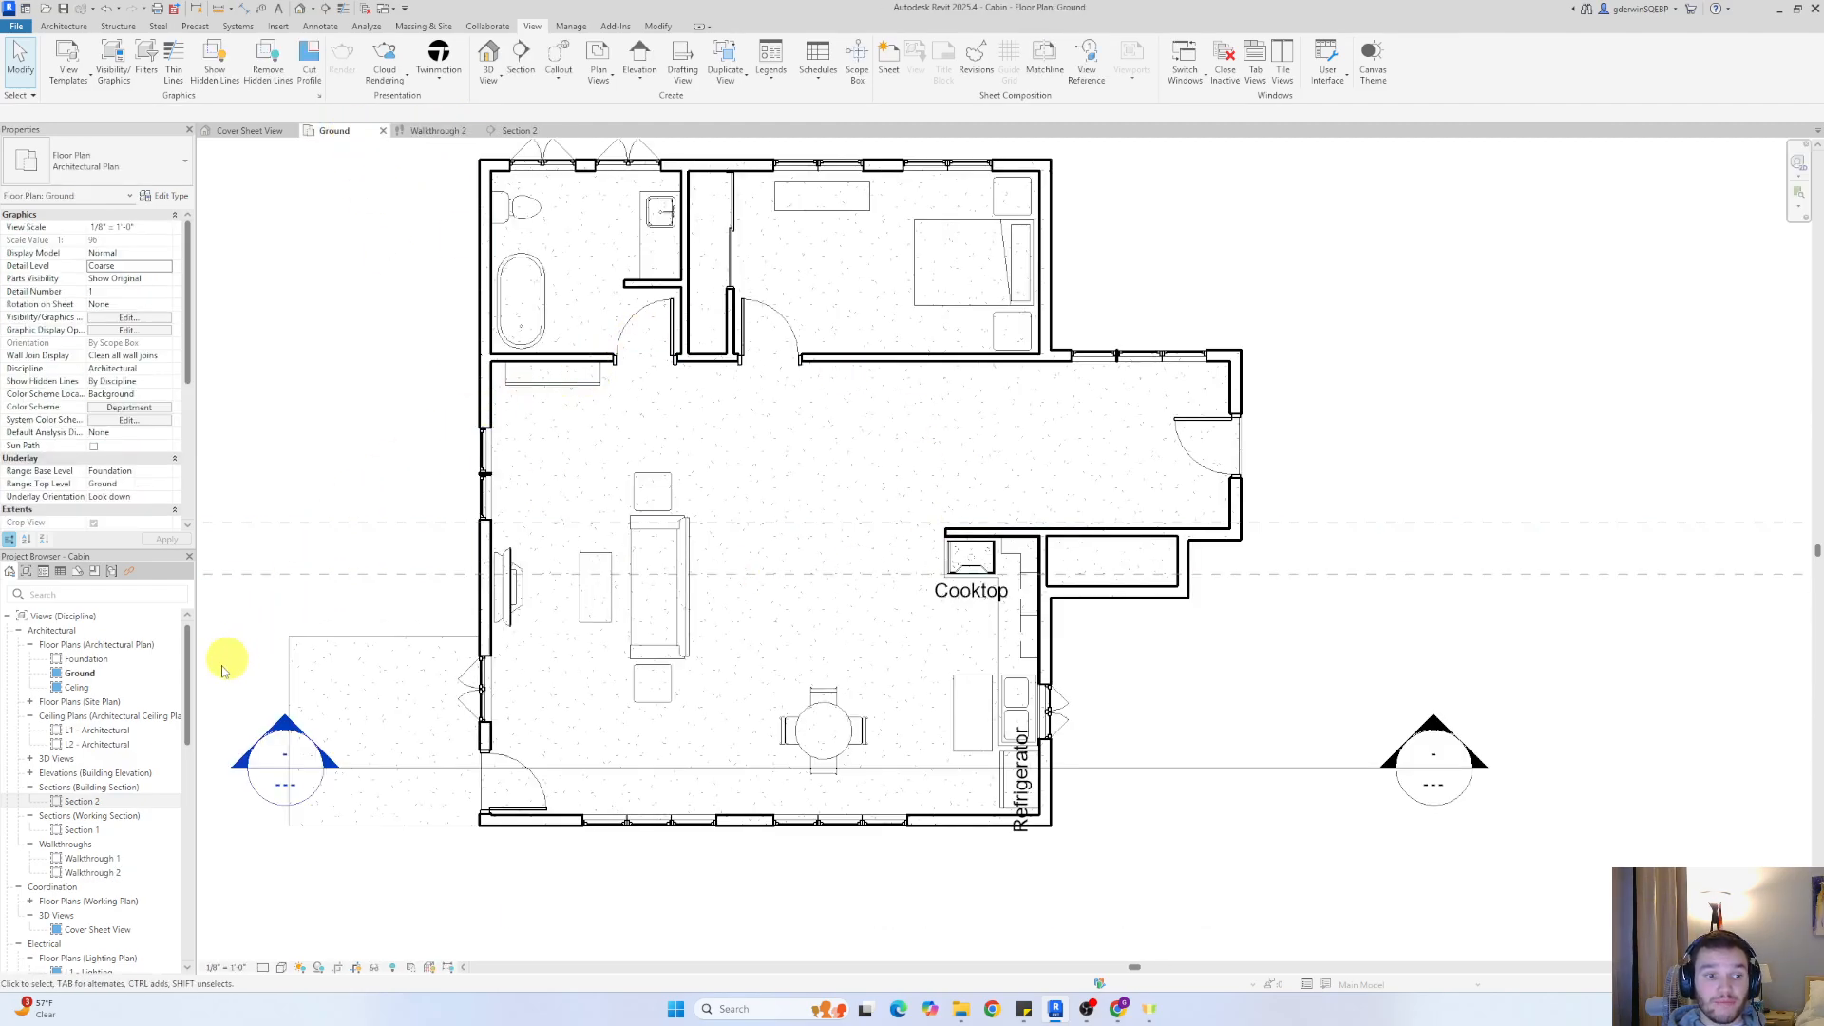
right_click(114, 874)
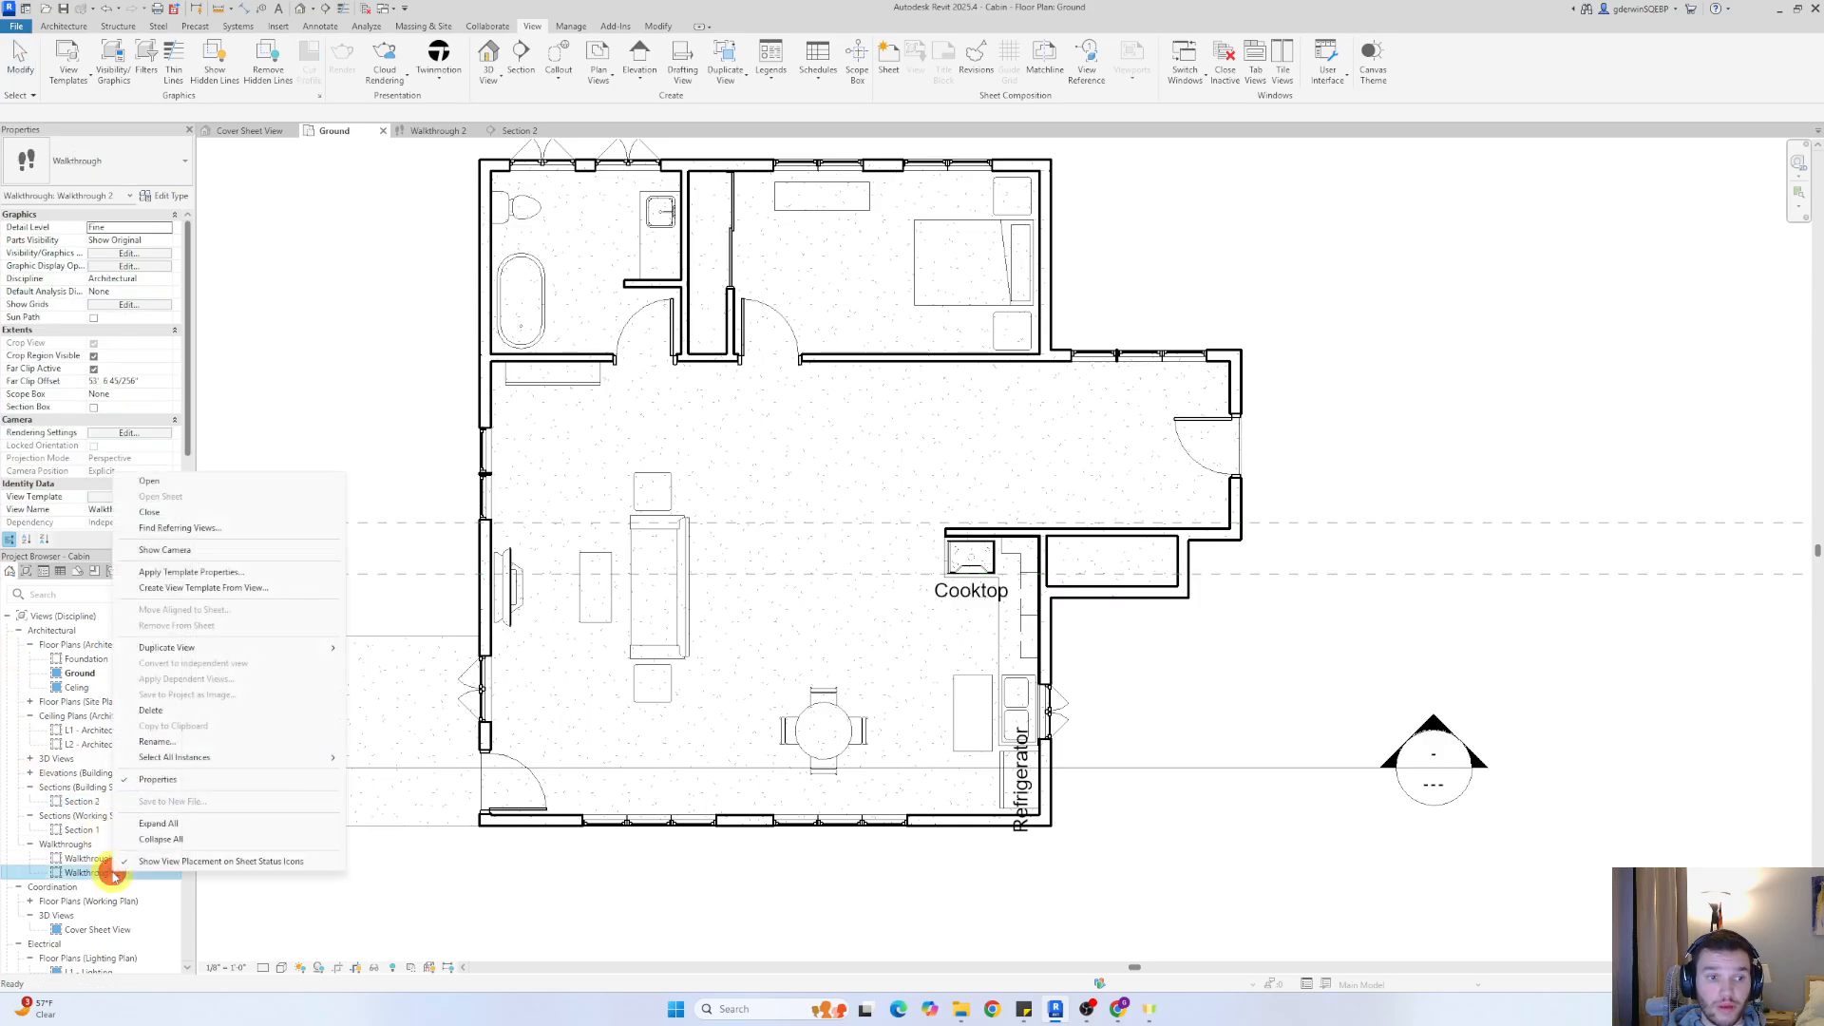
left_click(204, 550)
left_click(801, 502)
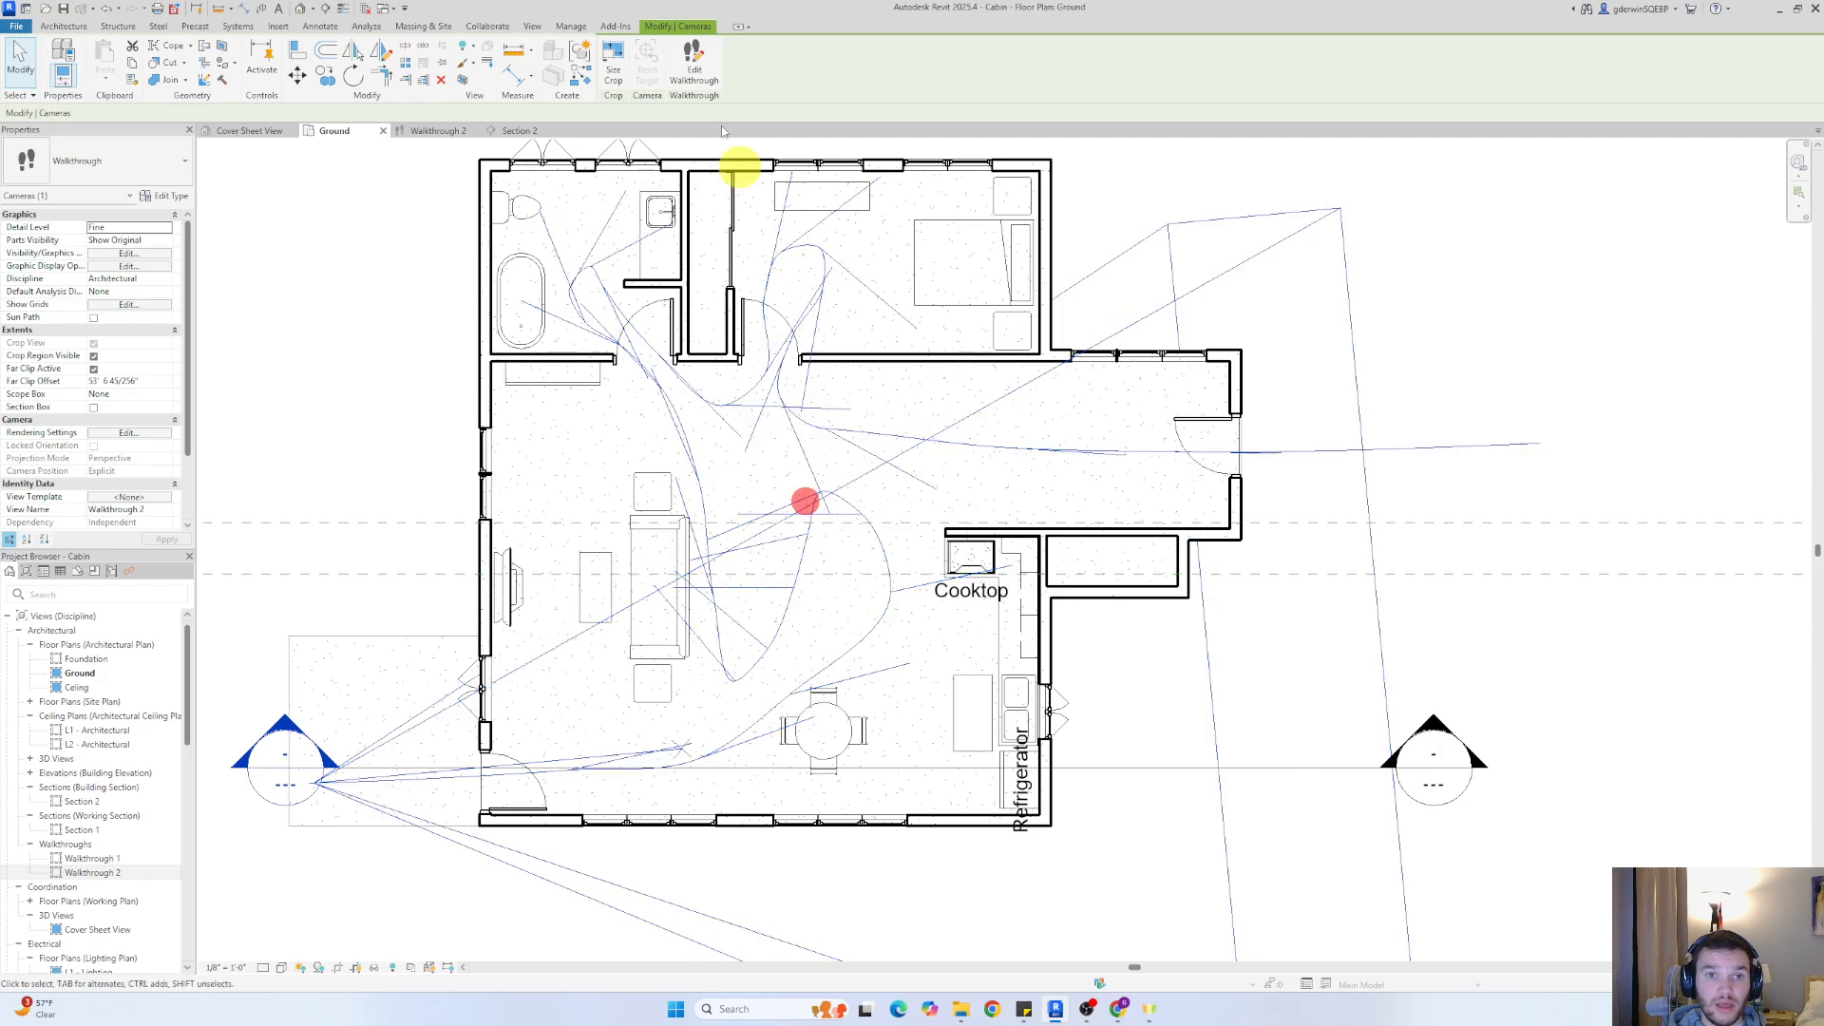
left_click(699, 61)
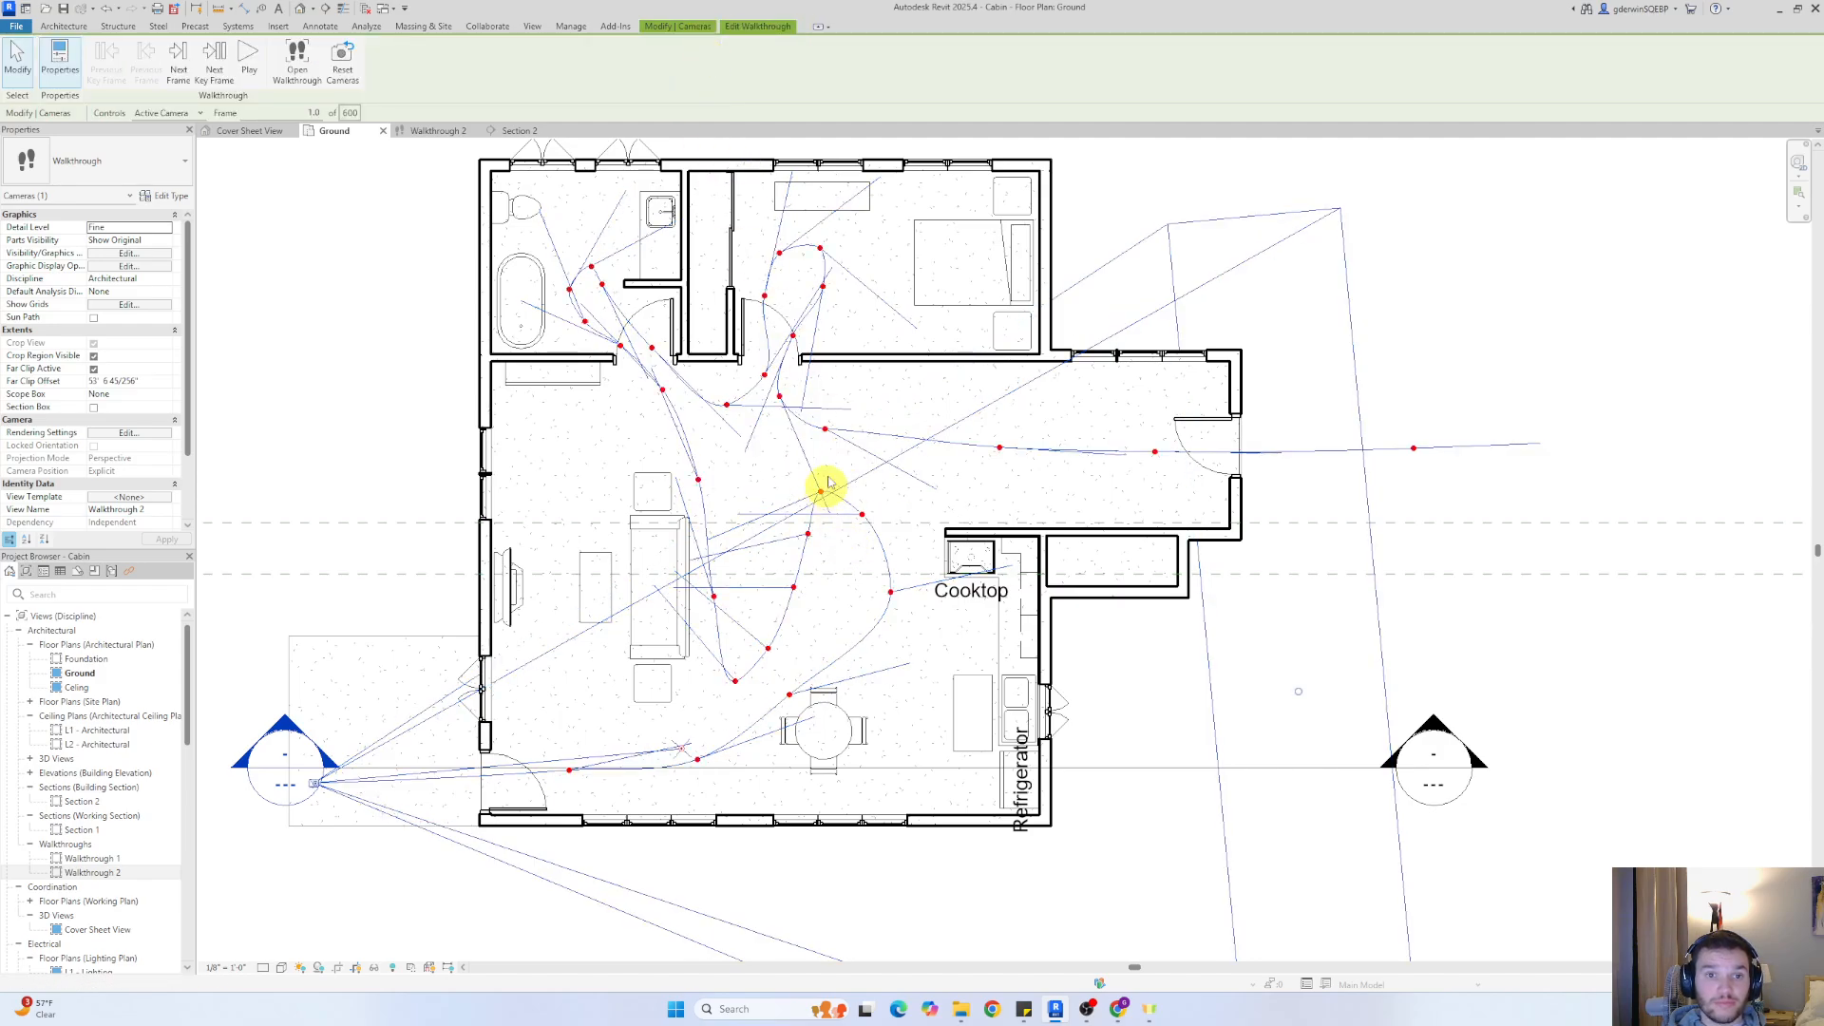
left_click(167, 113)
left_click(164, 122)
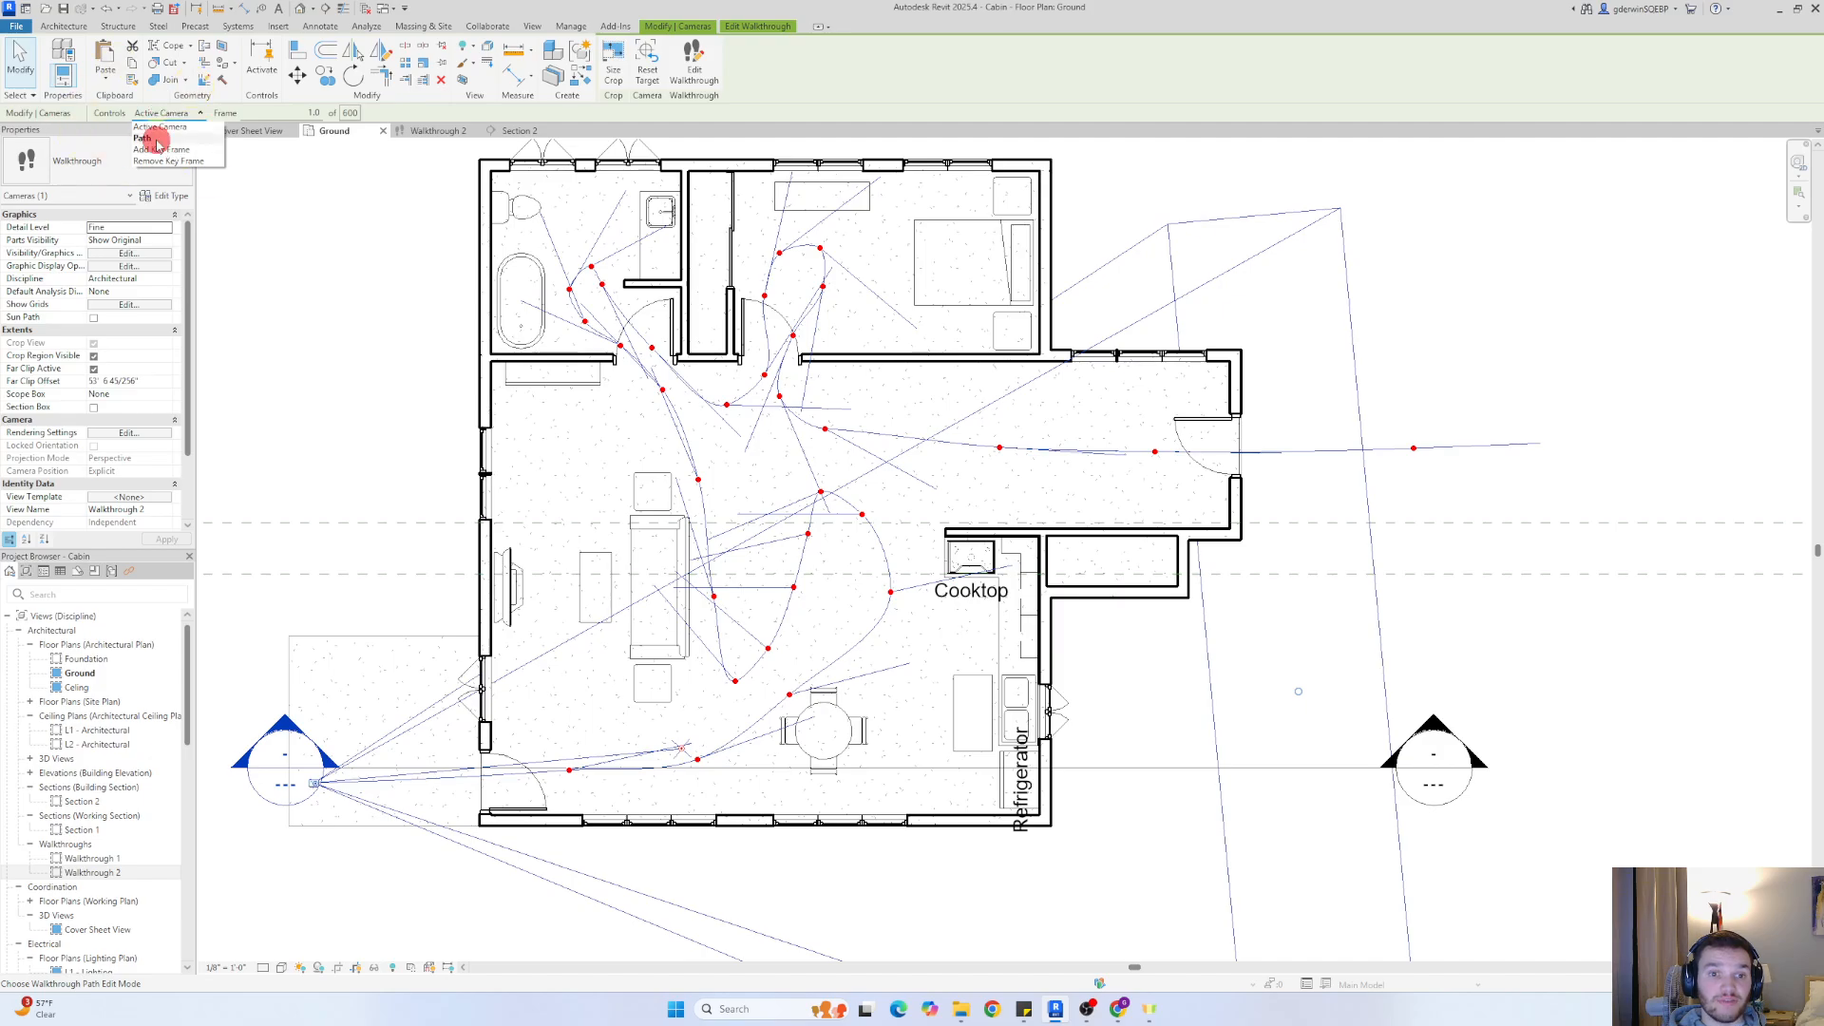
In the Section 2 view, lower the path key frame at the door beside the bookshelf to about mid-door height, and leave walkthrough editing
left_click(517, 130)
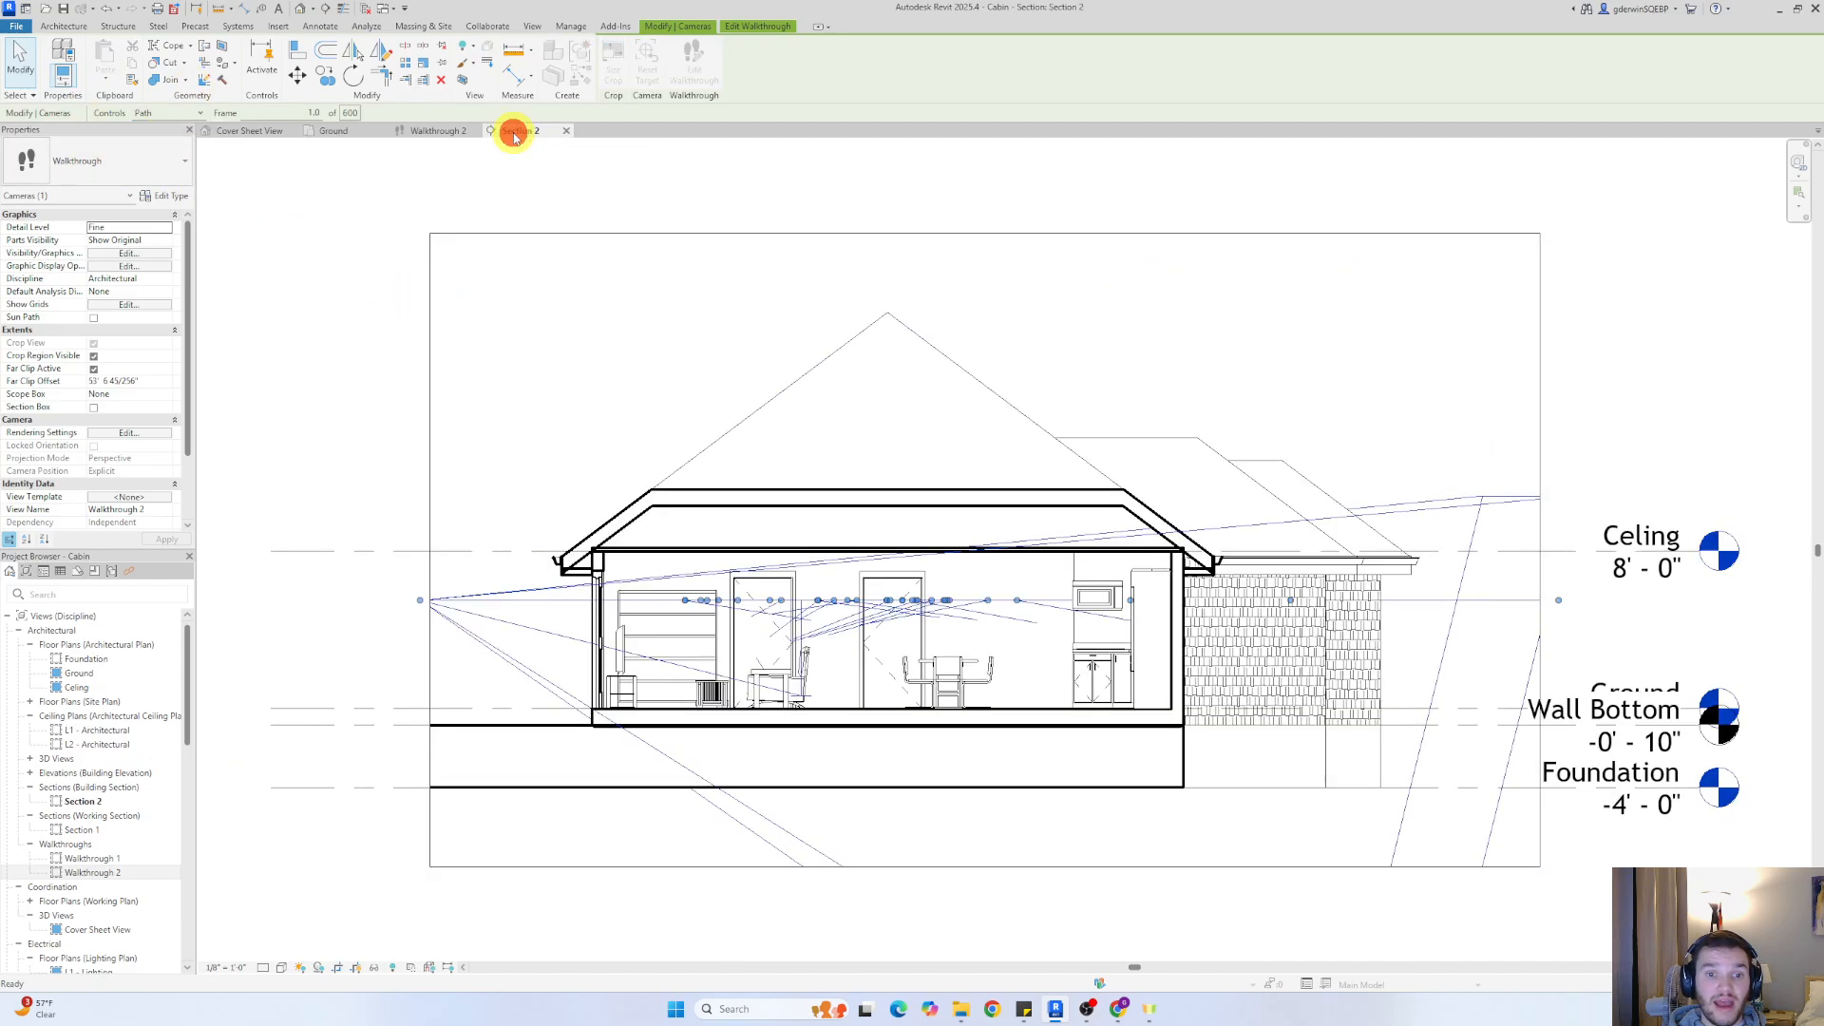
scroll(750, 617, "up", 4)
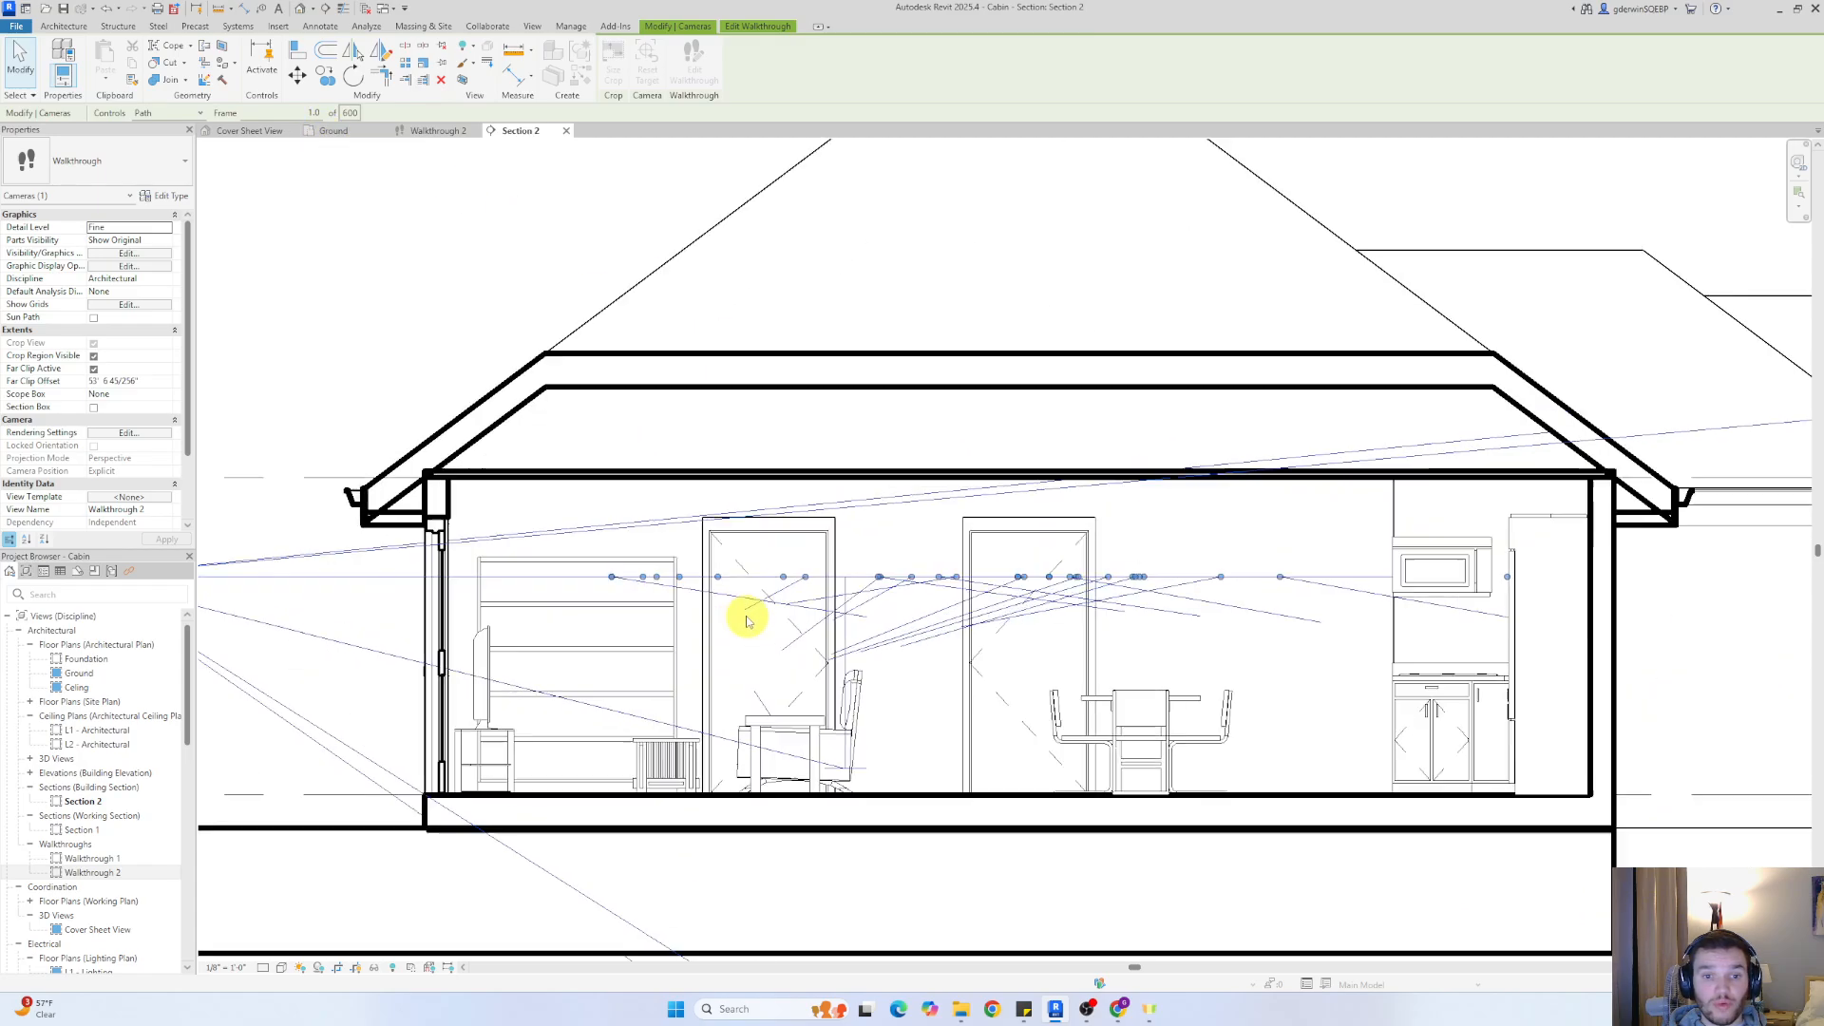
left_click(520, 494)
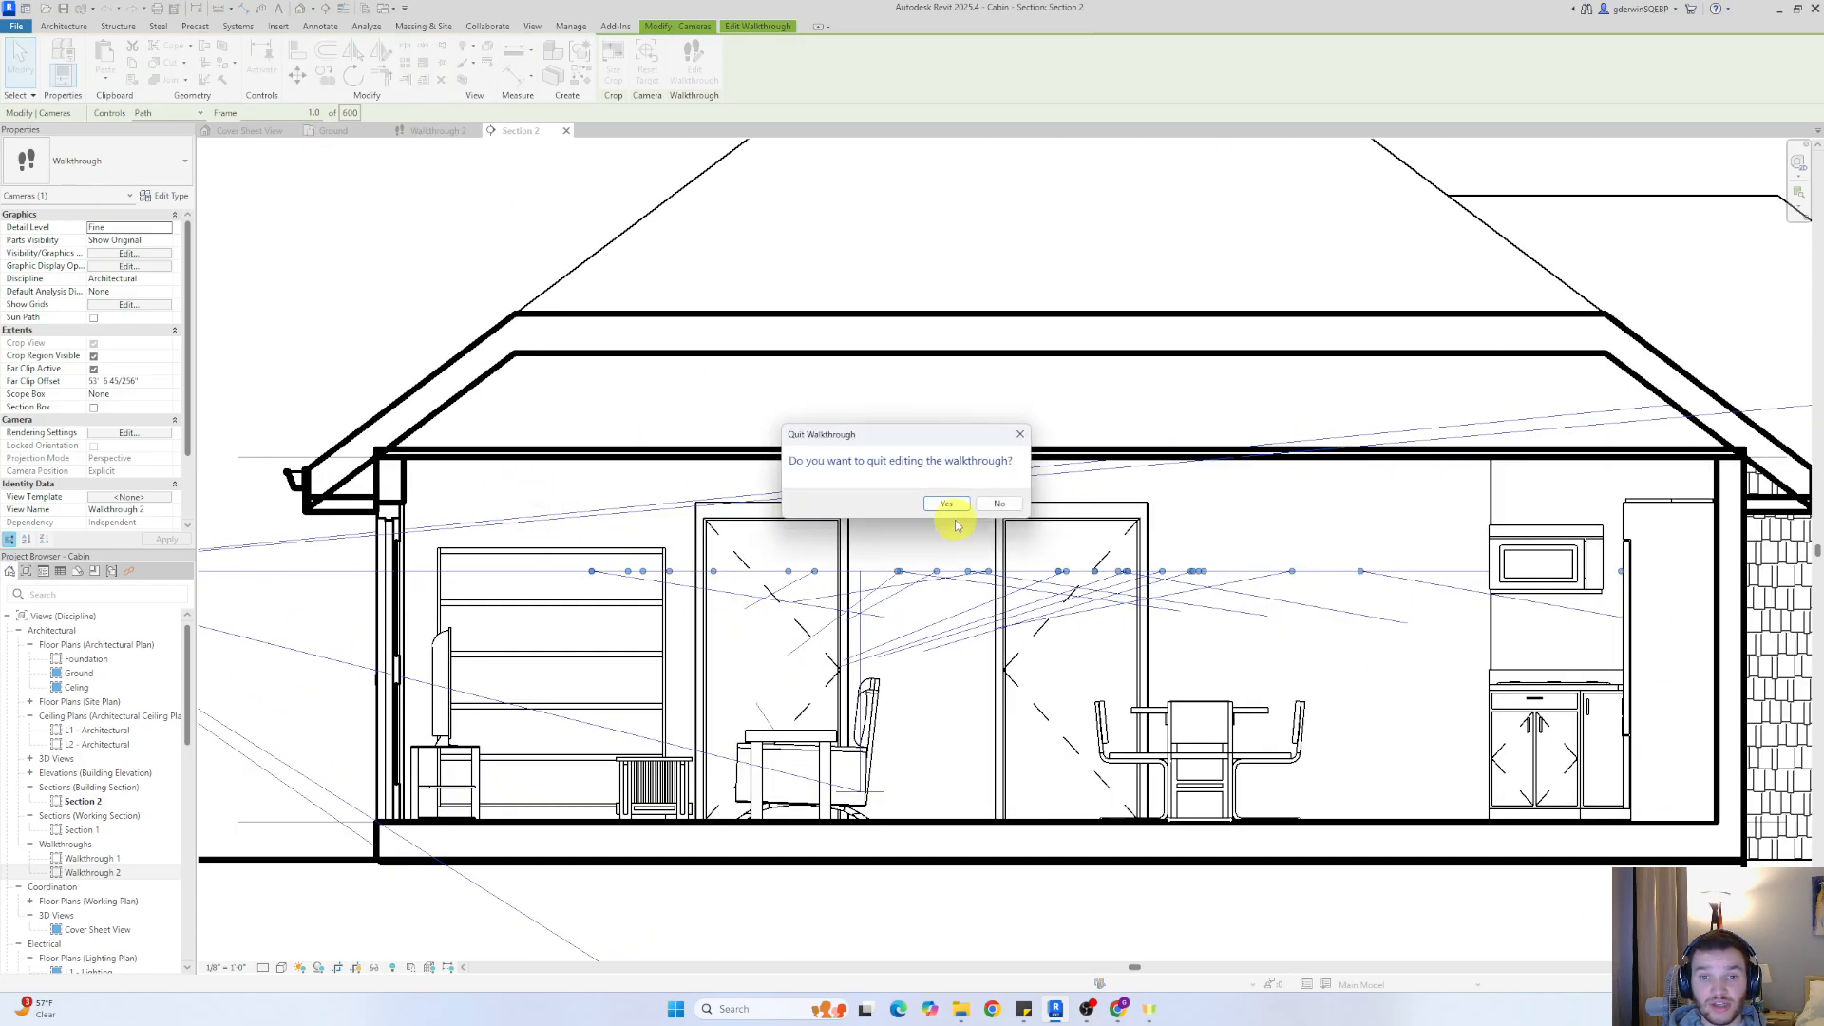
left_click(1019, 435)
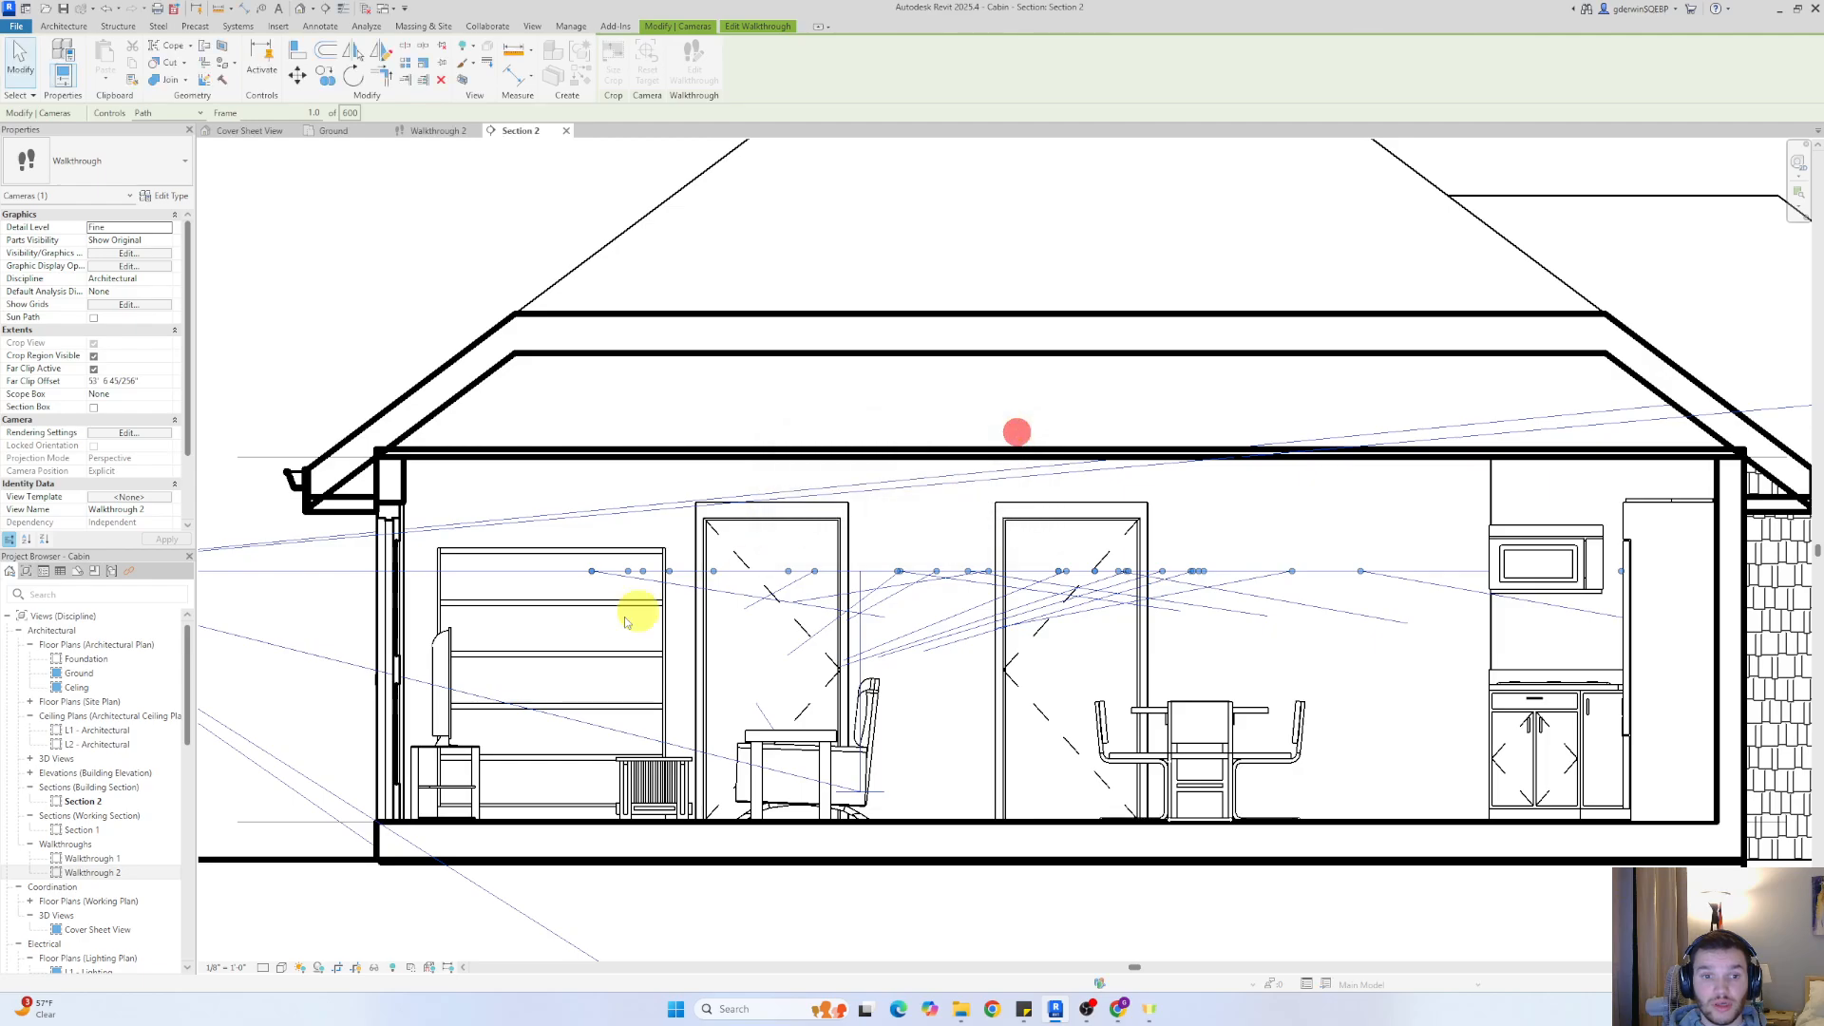
left_click(713, 570)
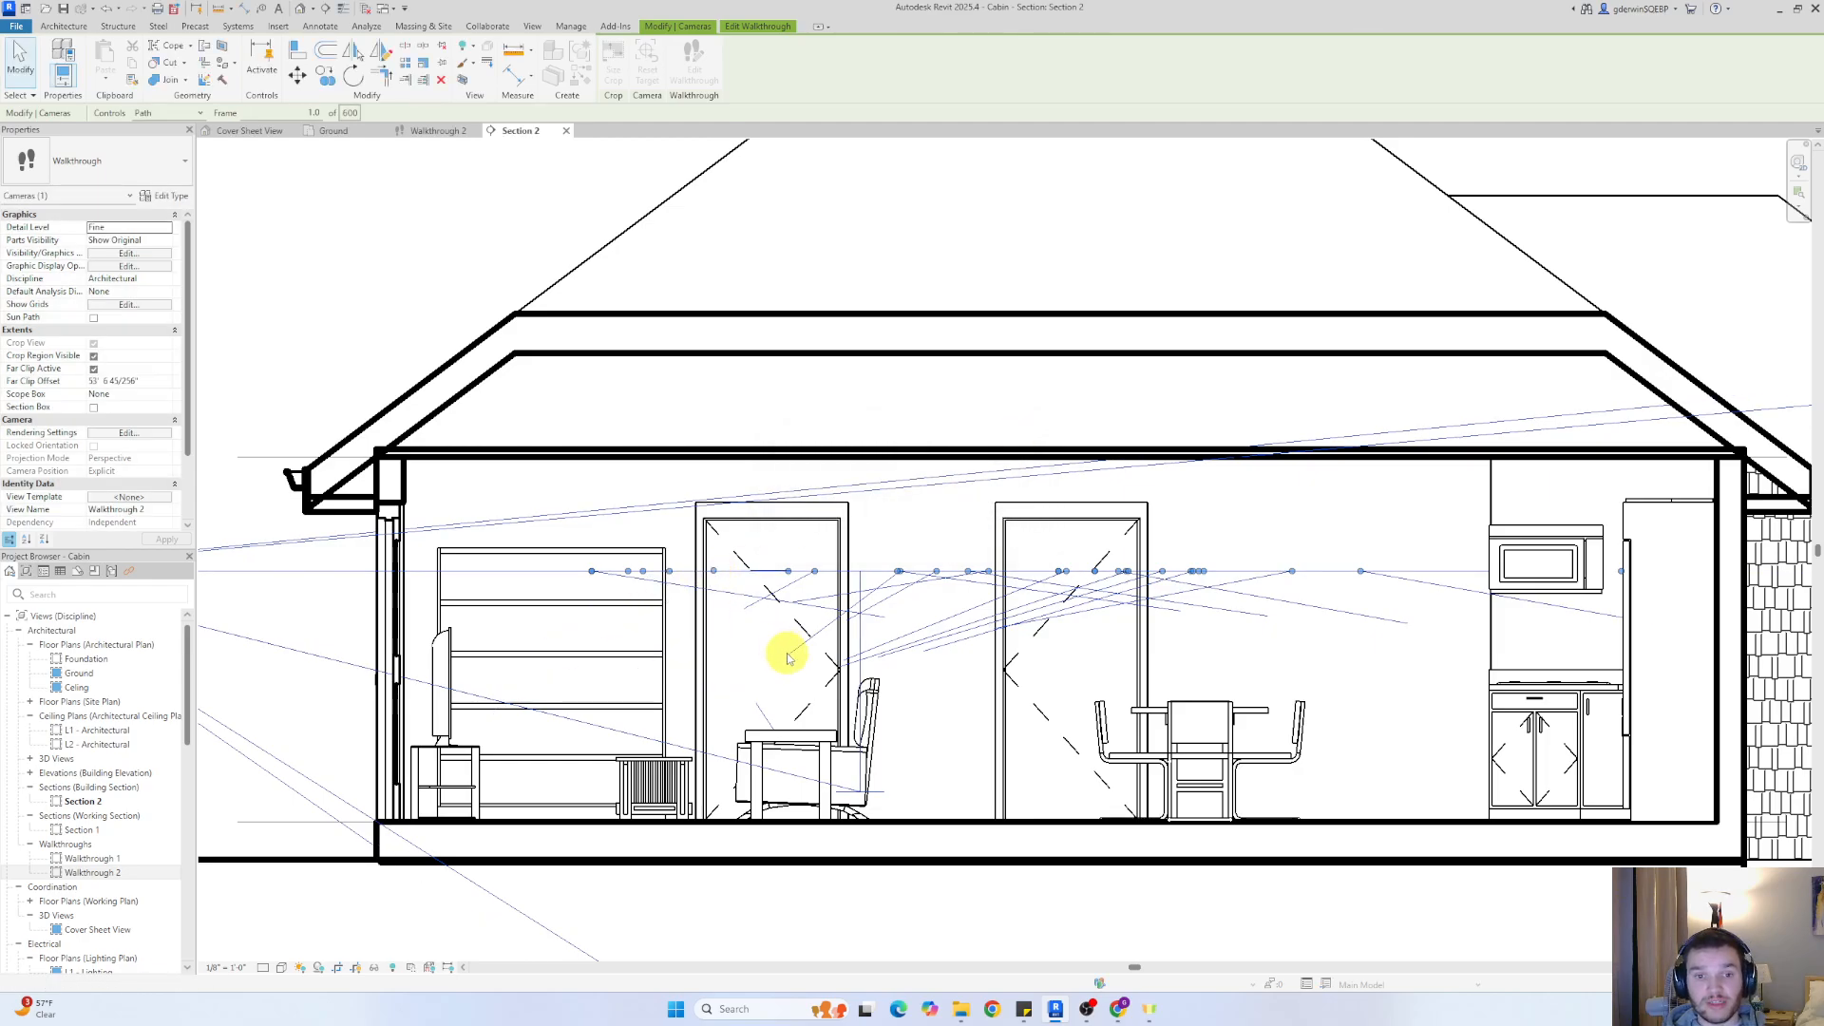
left_click_drag(717, 568, 715, 670)
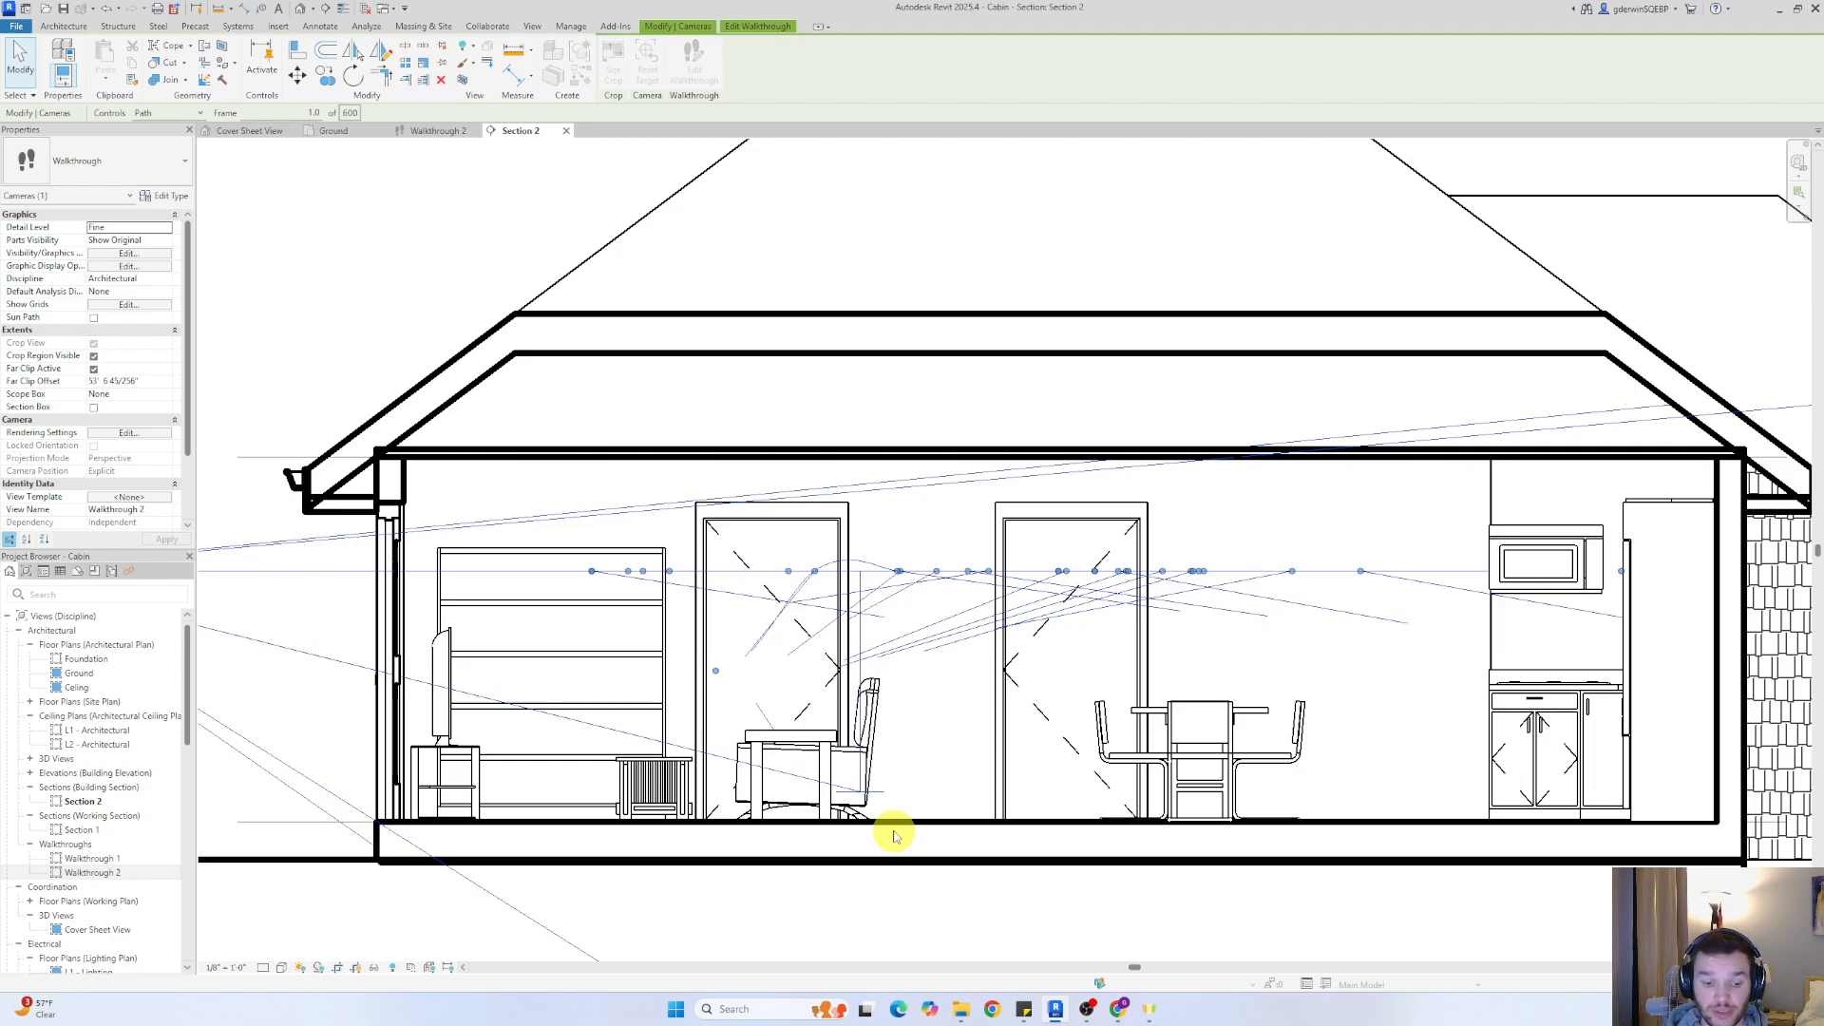
key("Escape")
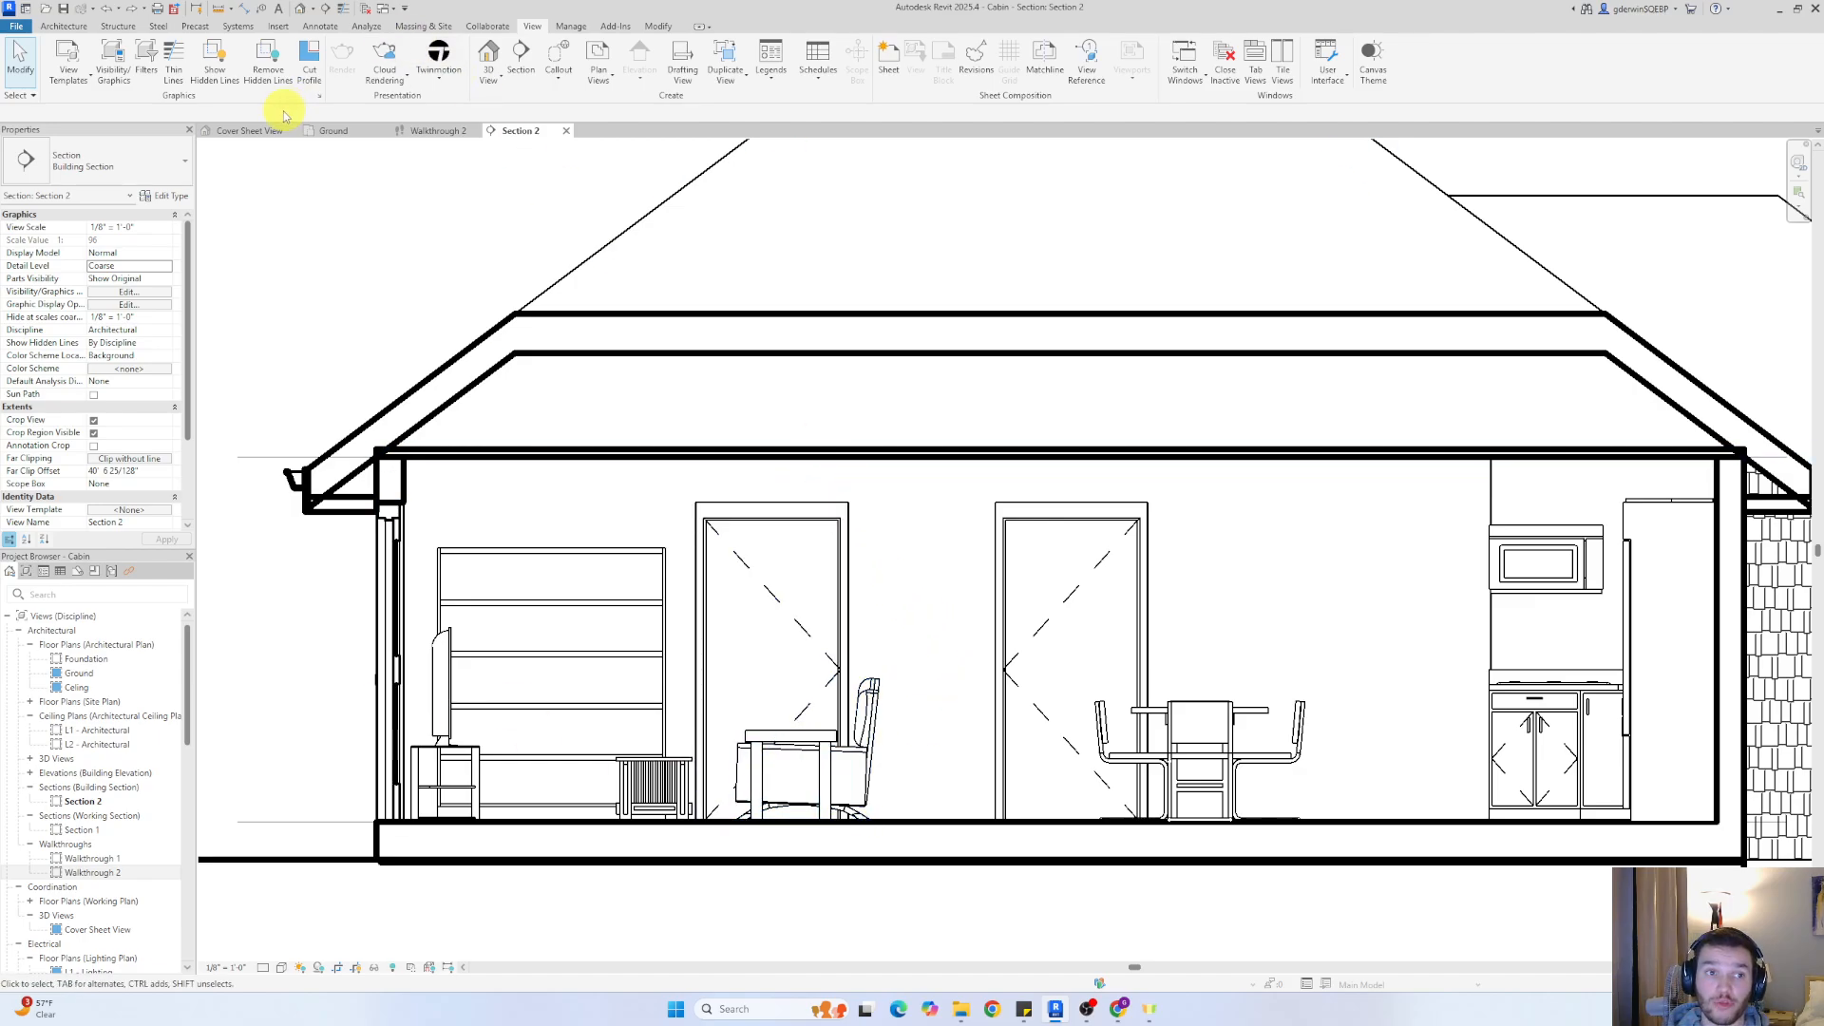
Look through the Walkthrough 2 and Cover Sheet View to examine the cabin's entrance side
left_click(342, 133)
left_click(439, 131)
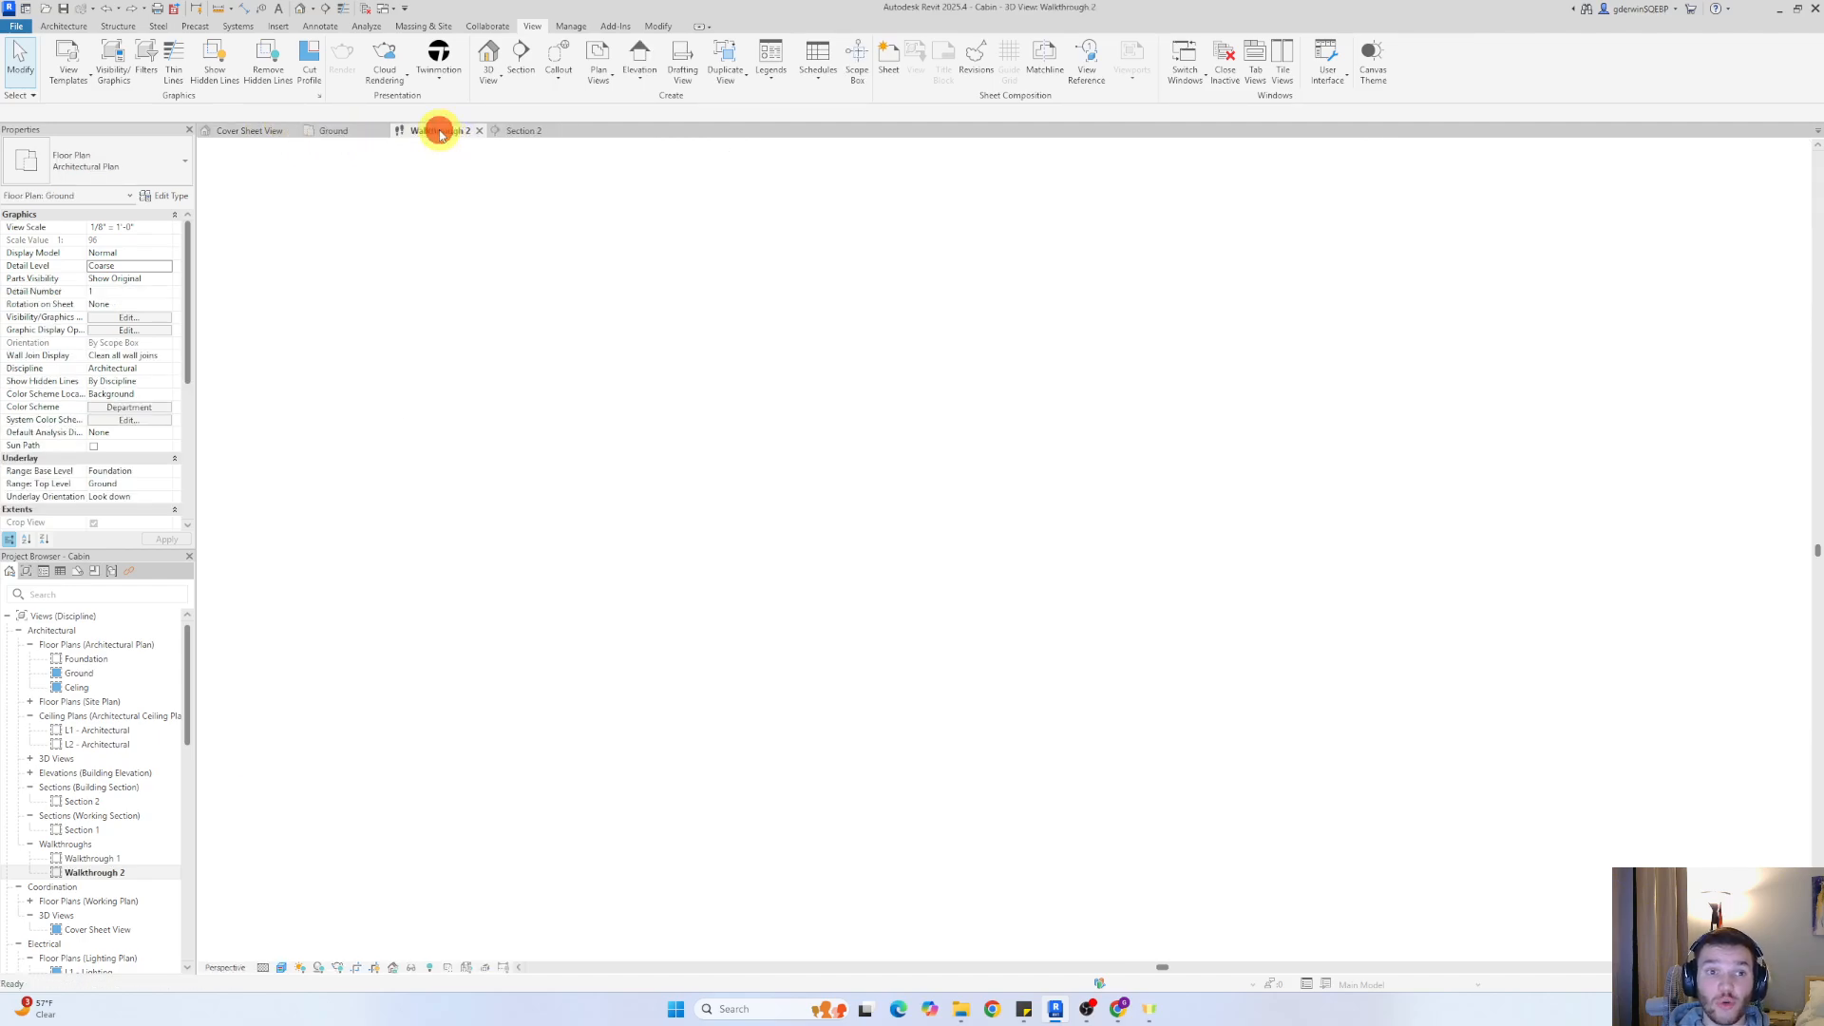
left_click(256, 131)
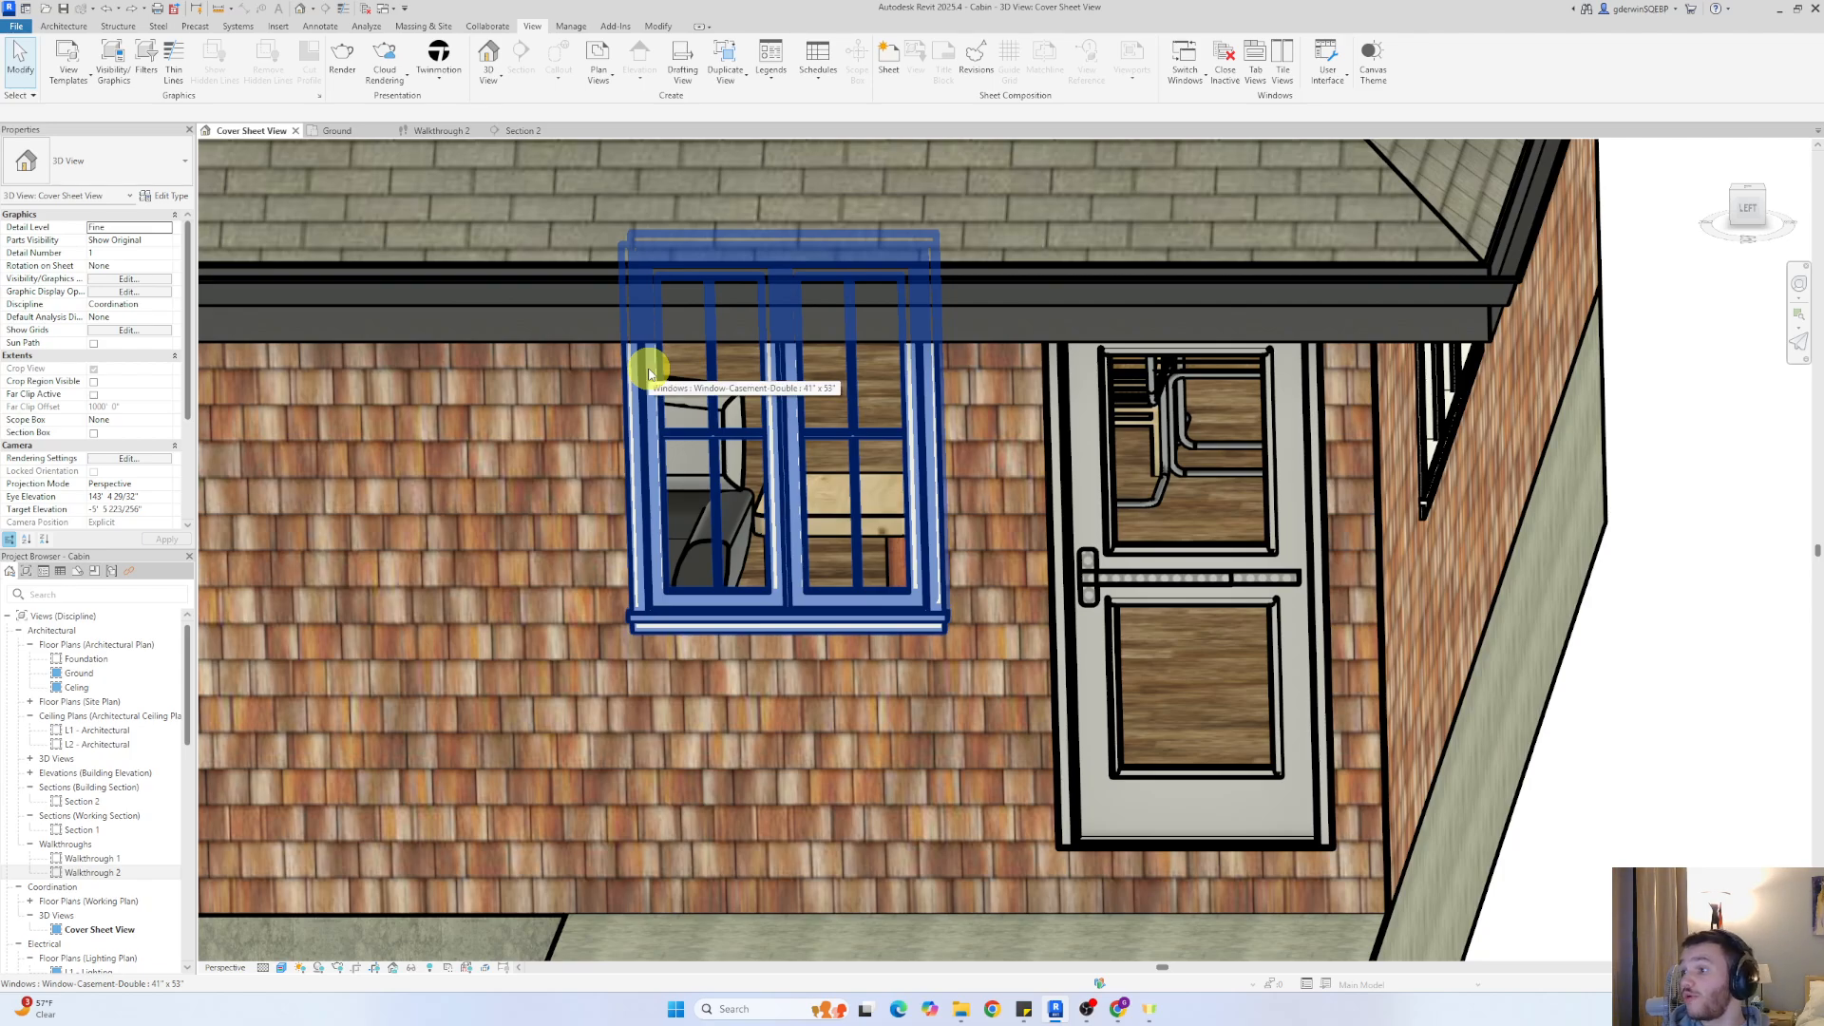
Return to the Ground floor plan and show the Walkthrough 2 camera with its path selected
left_click(335, 131)
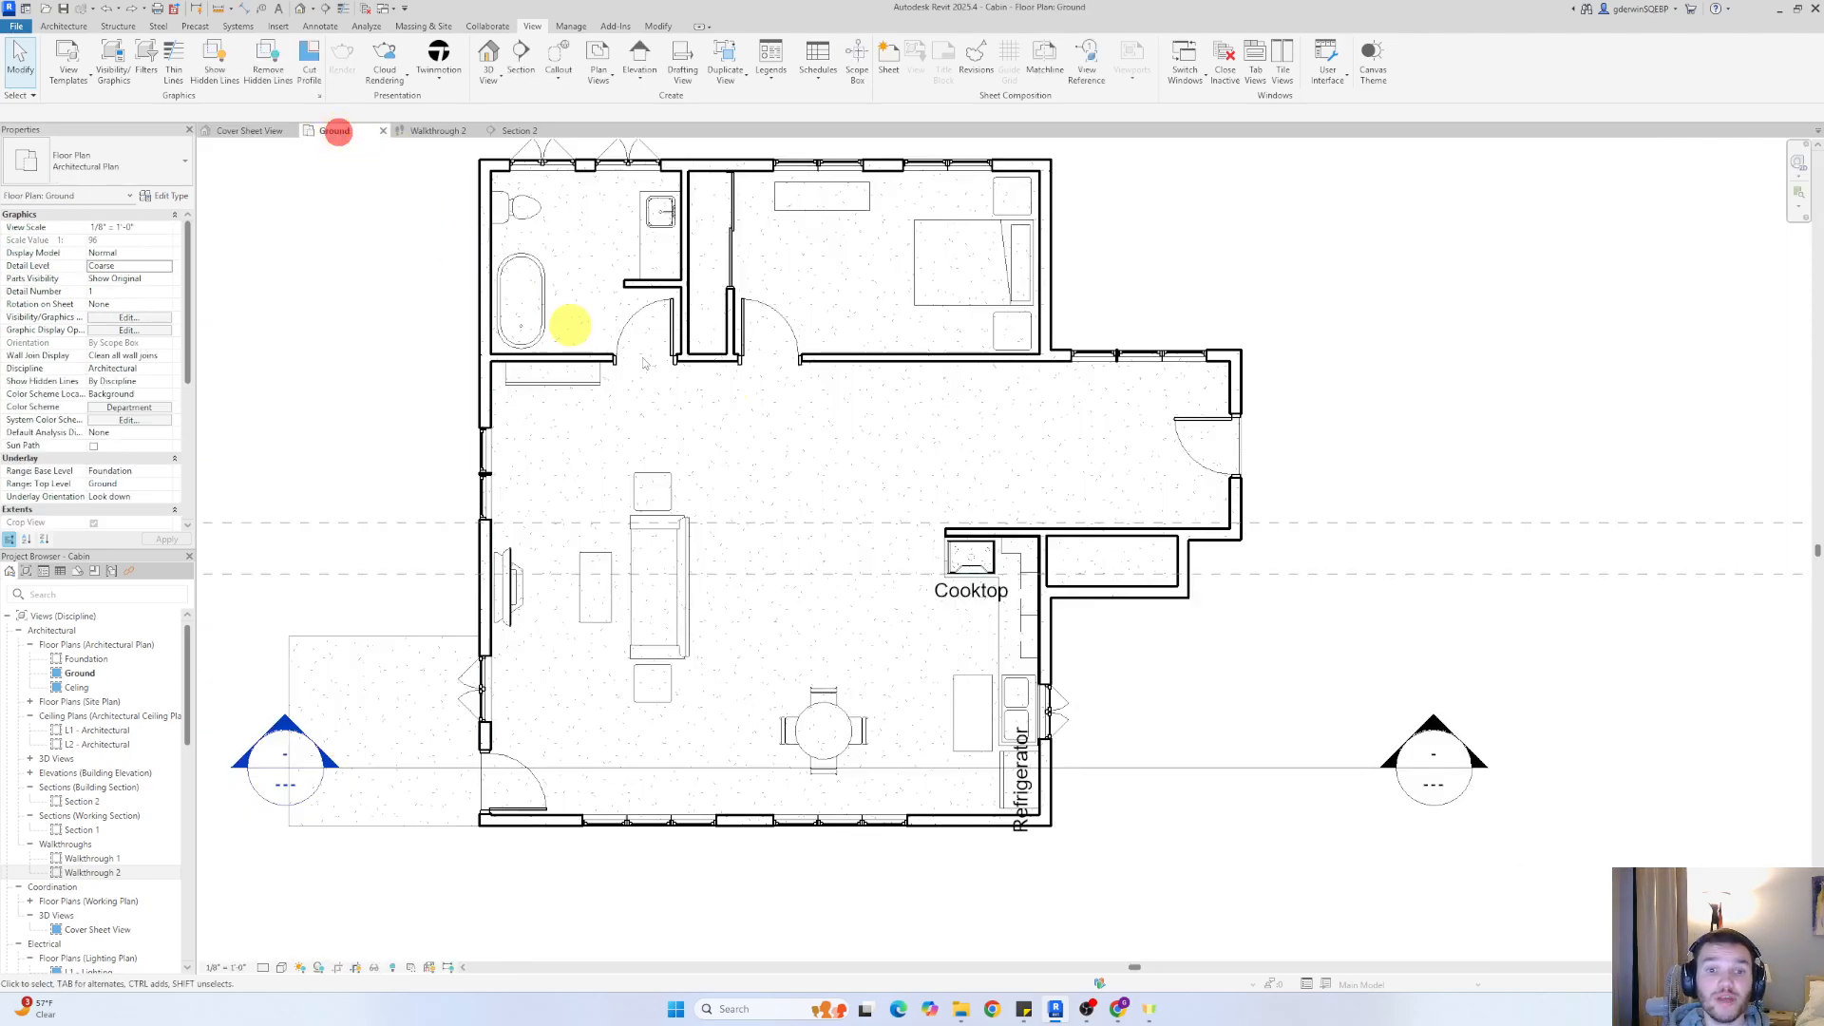
right_click(102, 880)
right_click(95, 872)
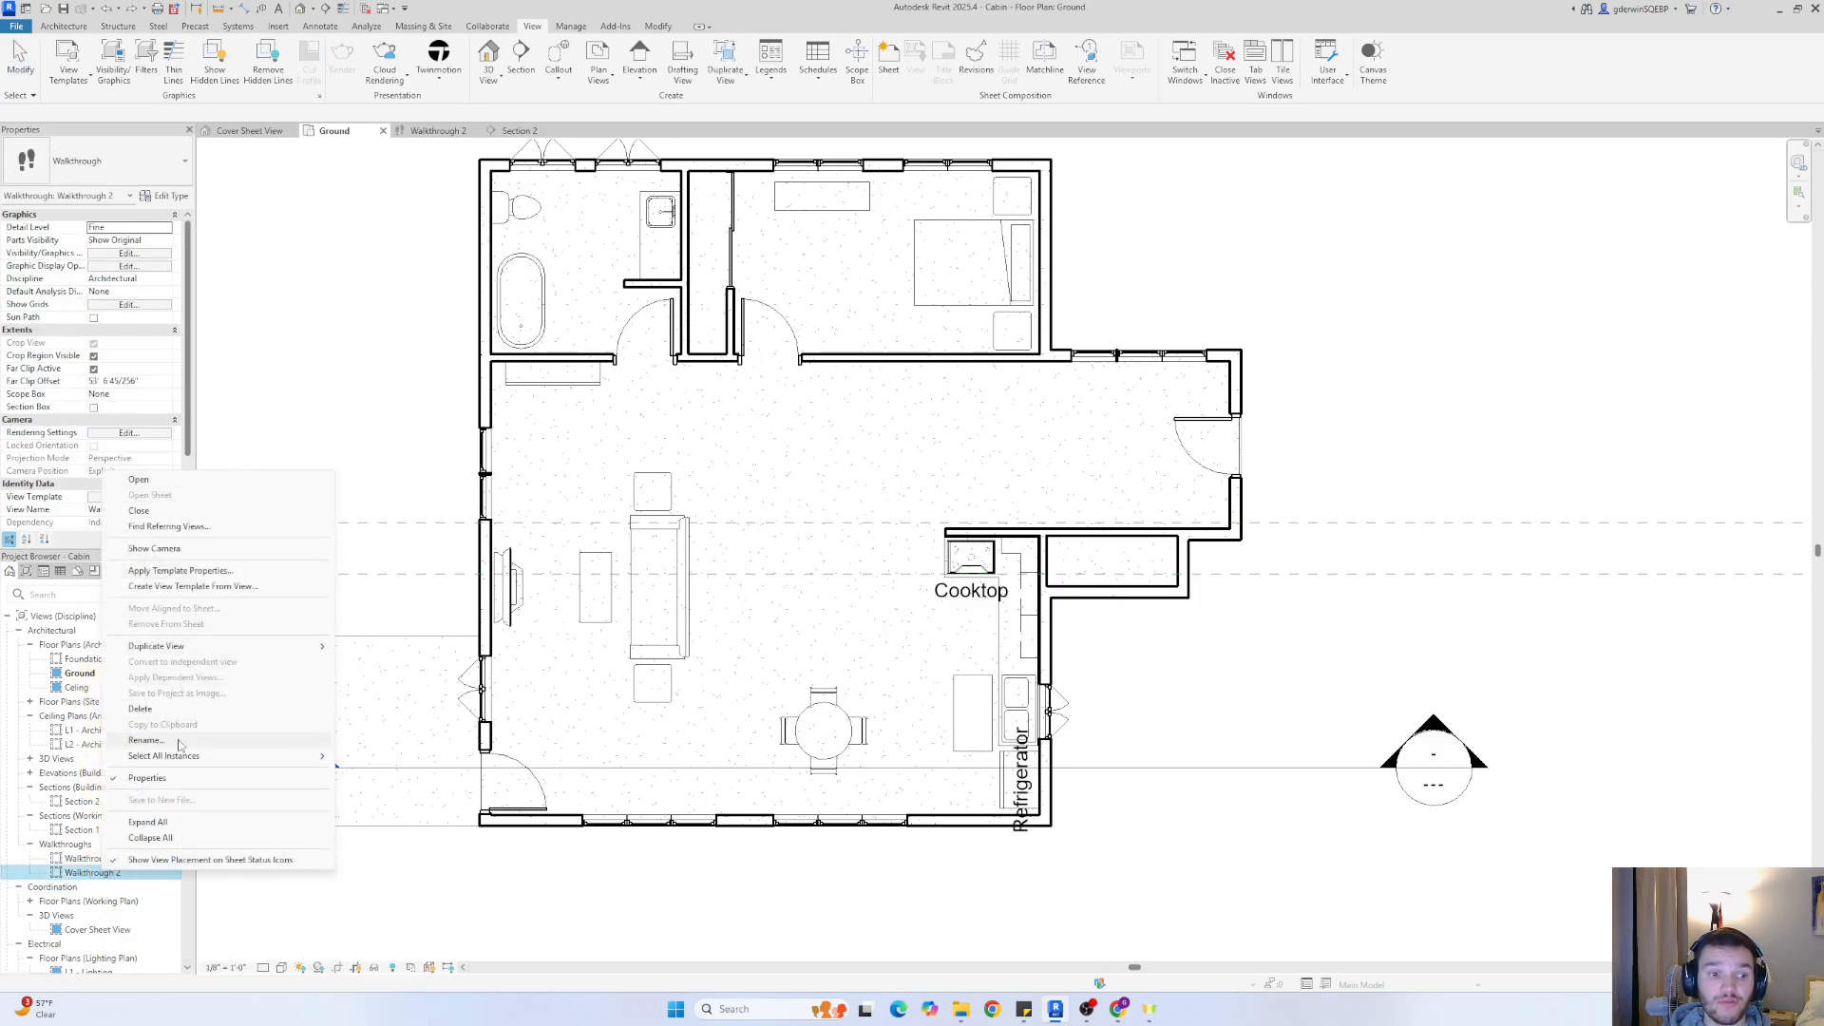
left_click(154, 548)
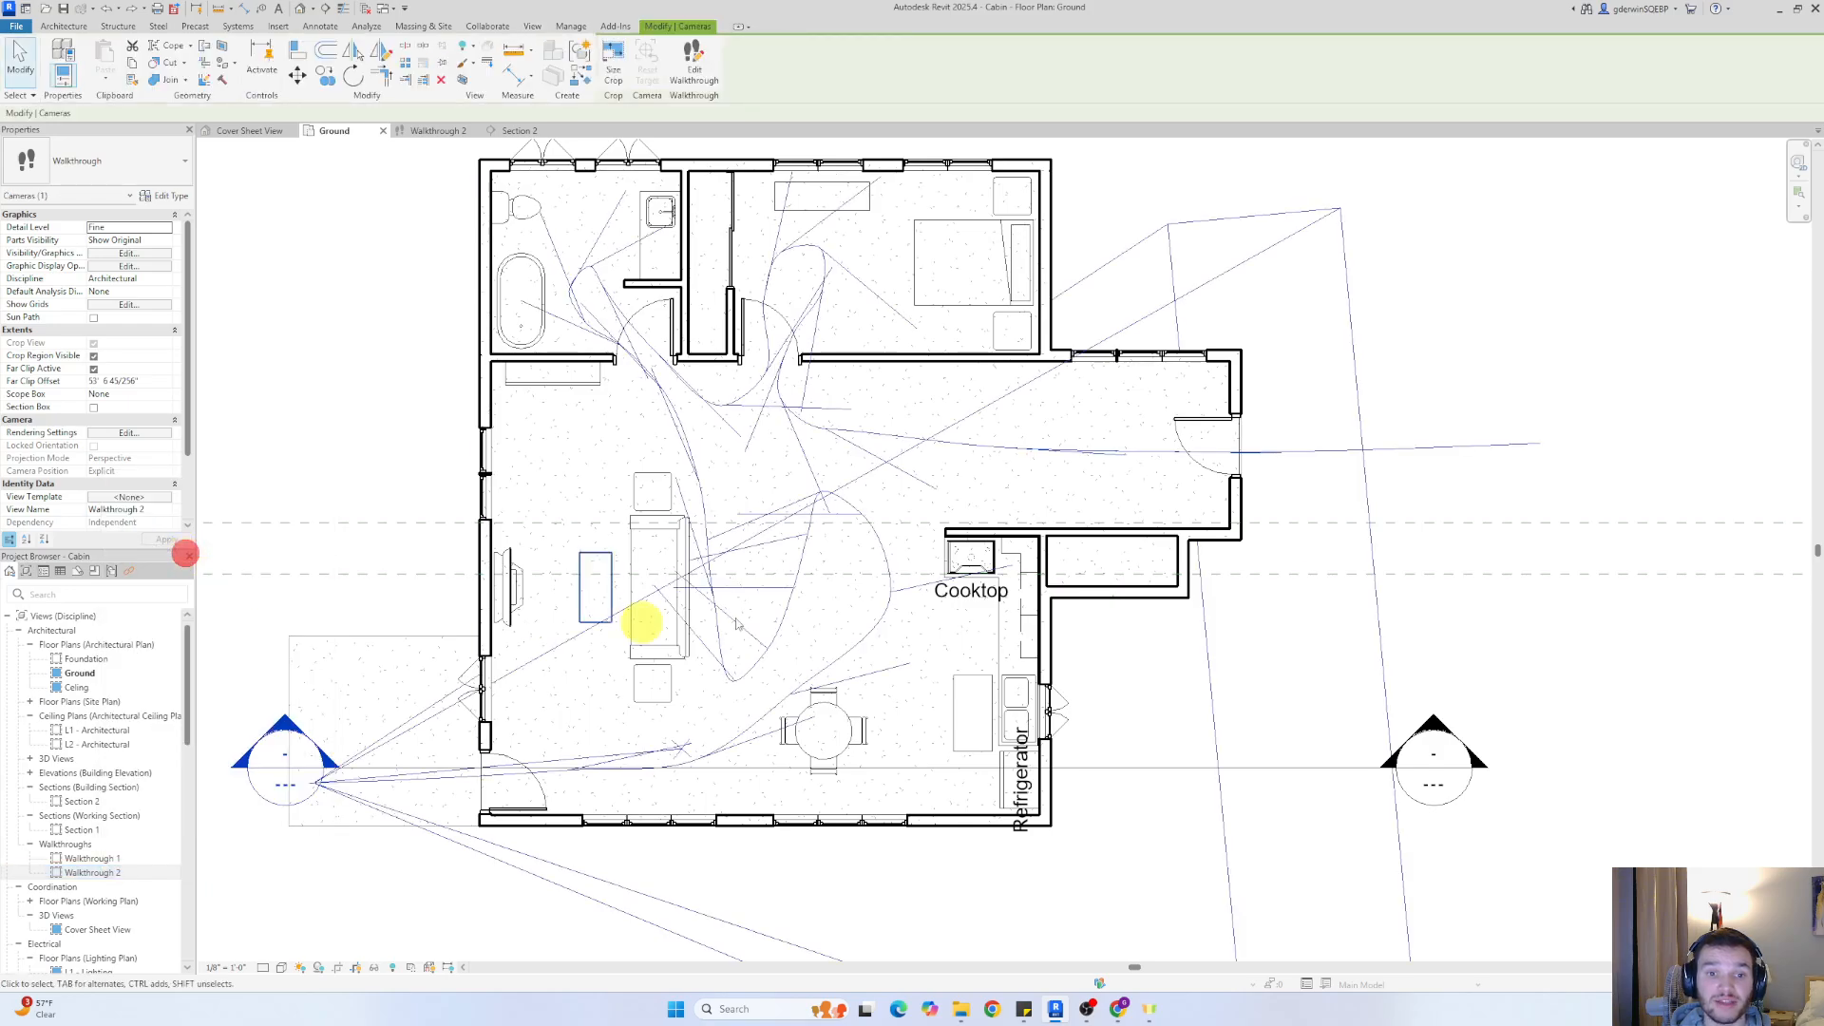
left_click(792, 518)
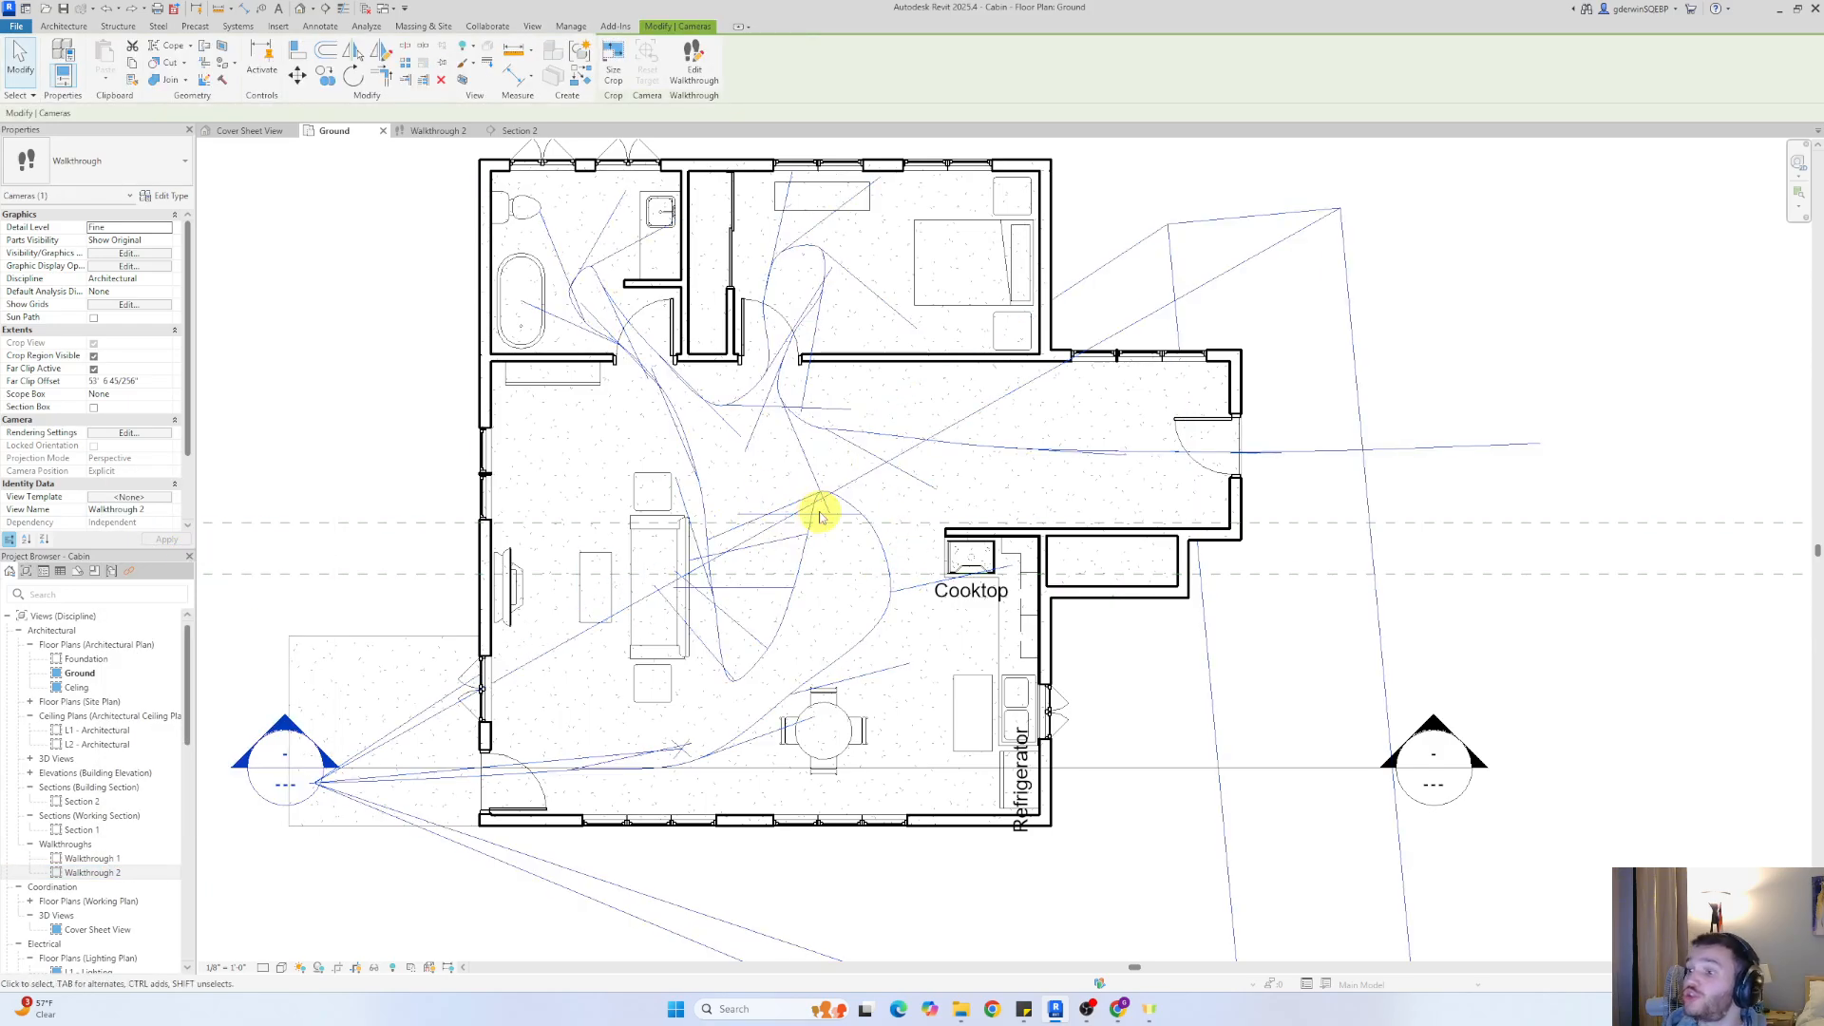